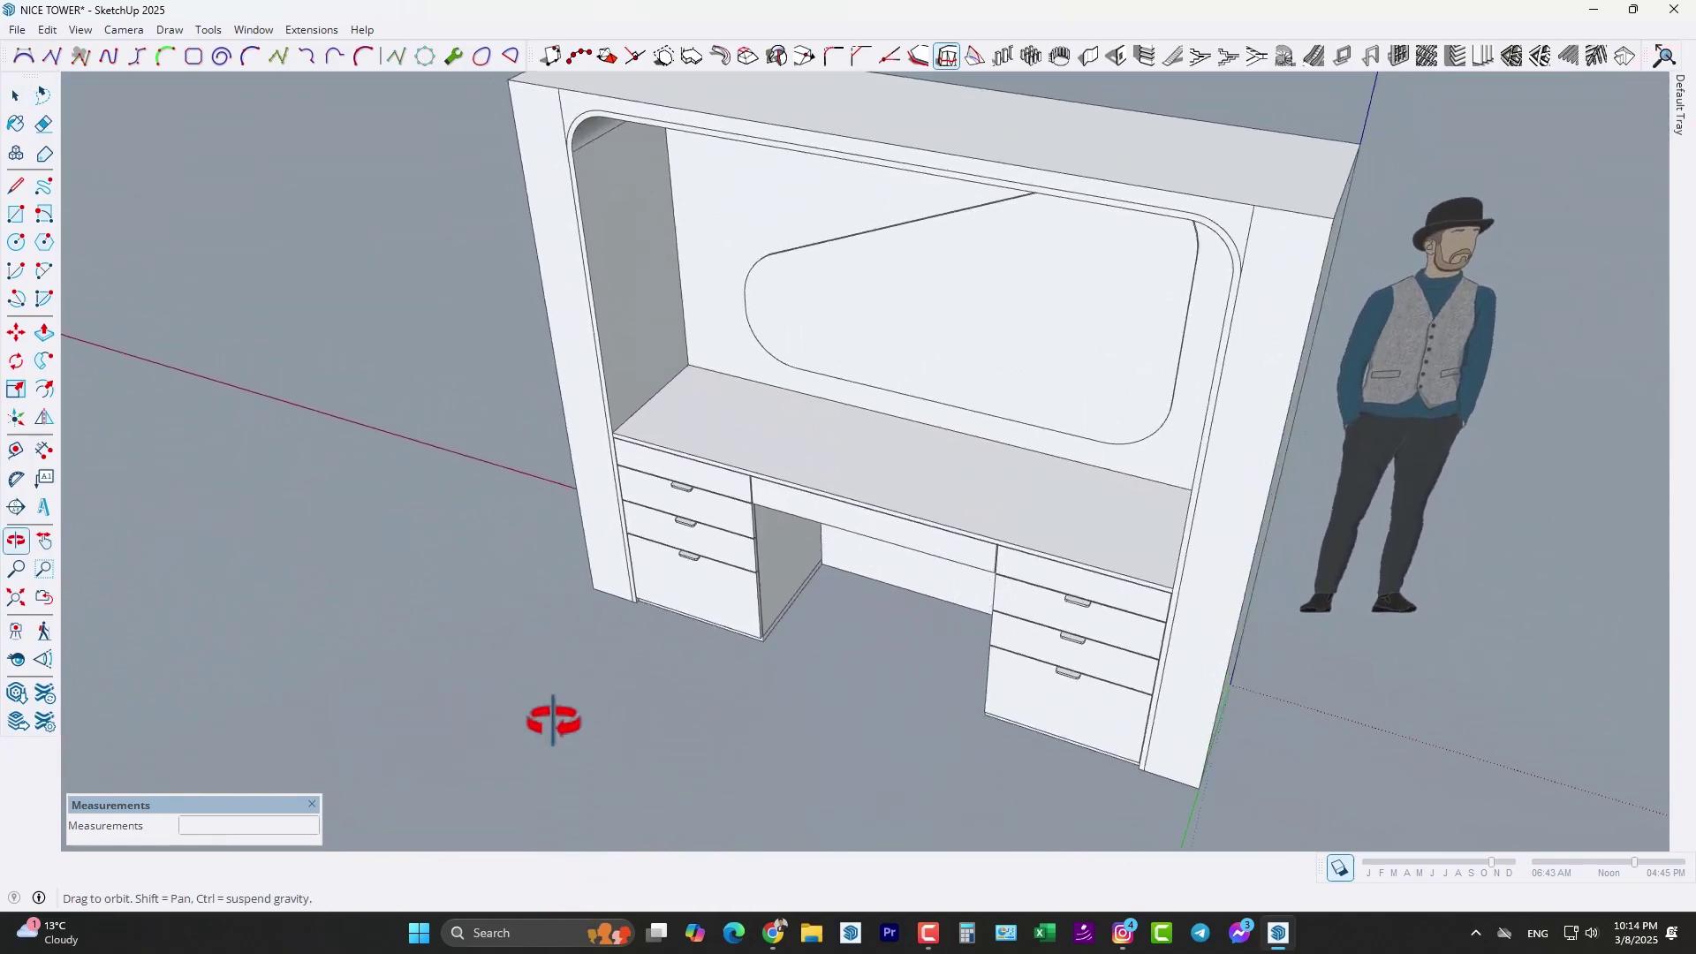
middle_click_drag(554, 721, 799, 674)
scroll(667, 662, "up", 4)
scroll(808, 380, "down", 2)
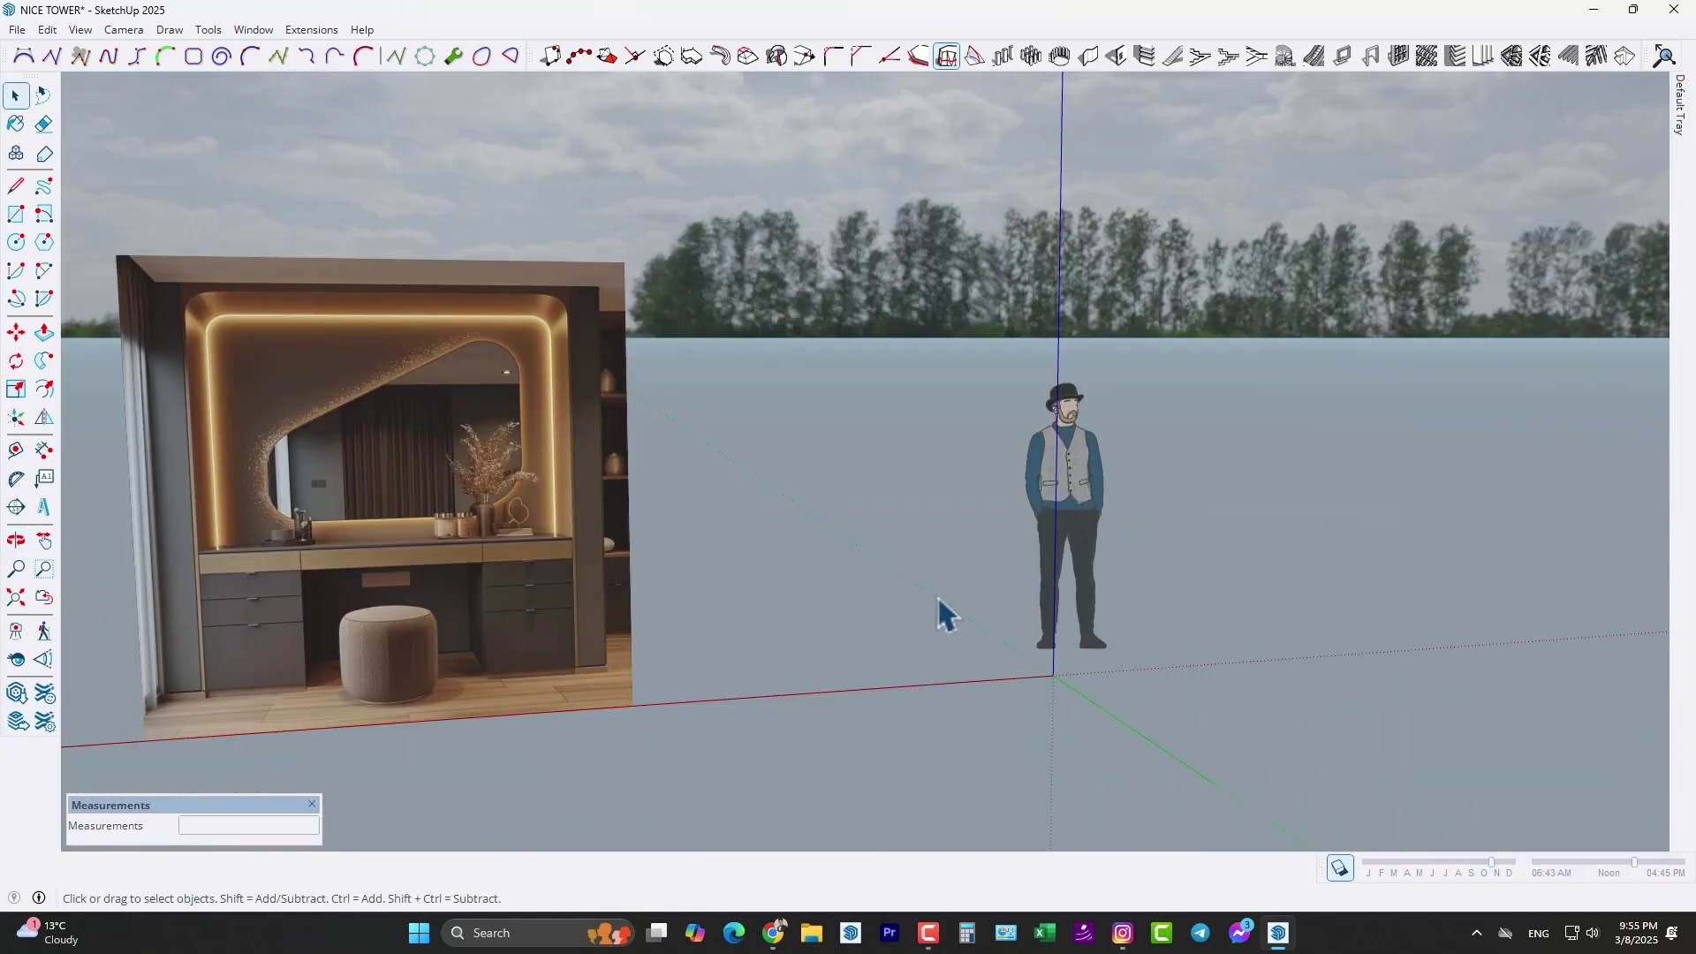
- Draw an upright 260 × 220 cm rectangle along the red axis, starting at the origin beside the reference image
middle_click_drag(938, 599, 910, 625)
scroll(913, 636, "up", 2)
scroll(924, 621, "down", 1)
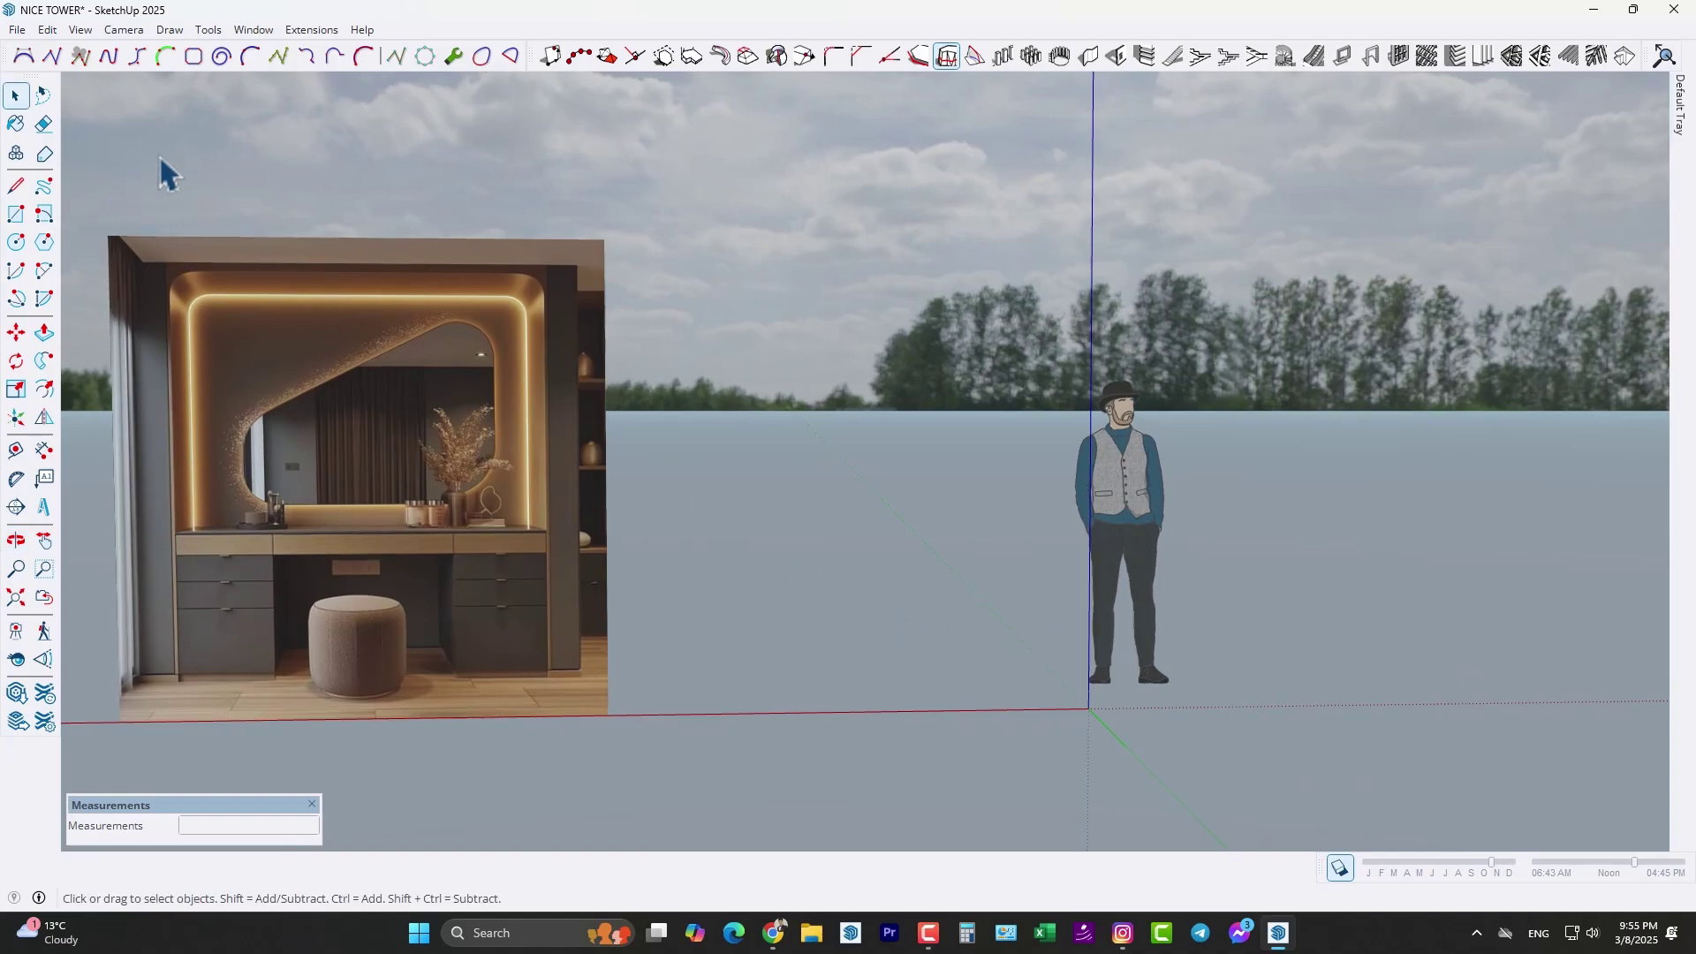
left_click(16, 215)
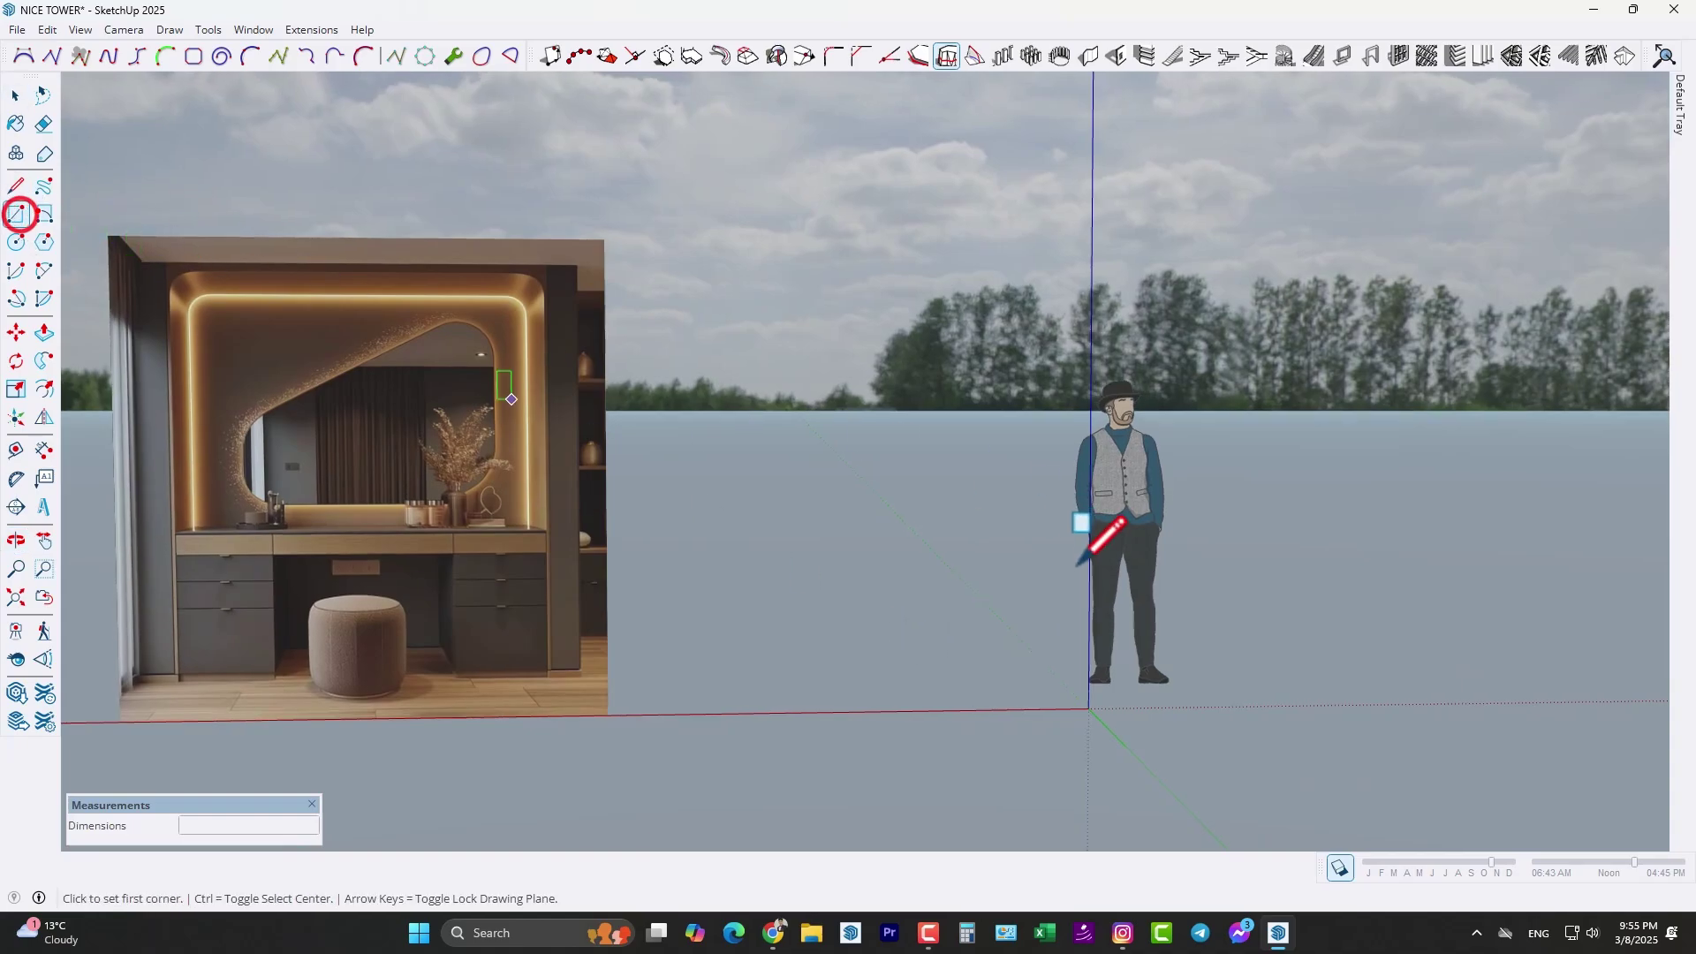
left_click(1088, 708)
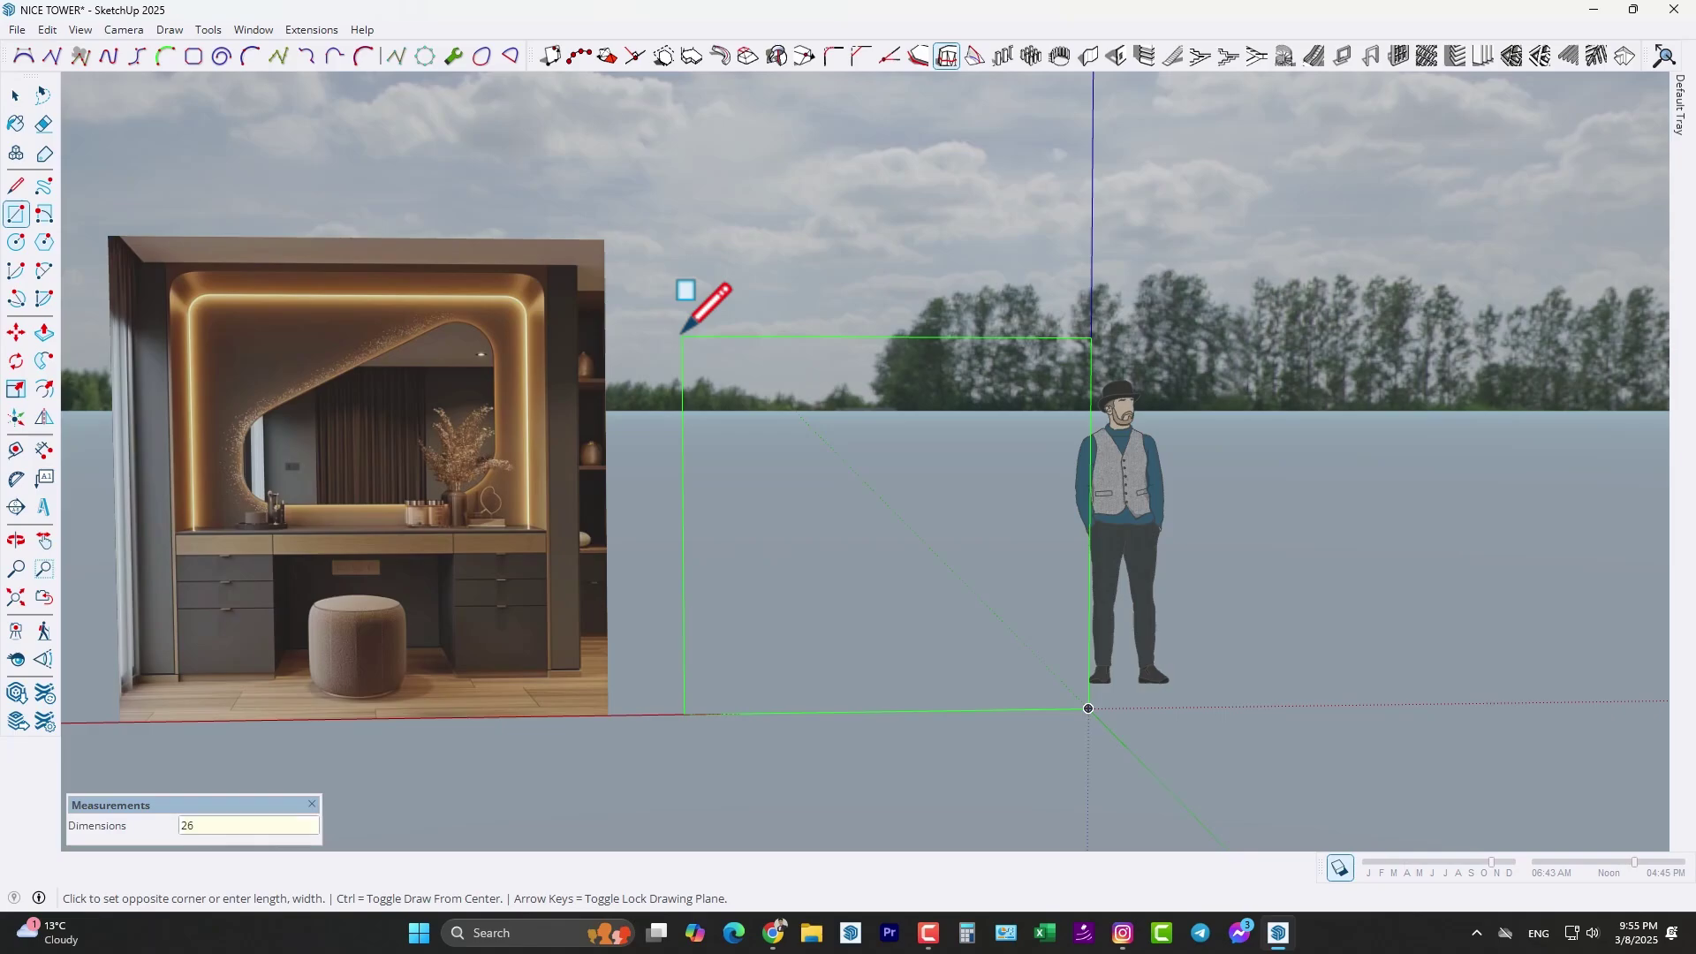
type("260,220")
key("Return")
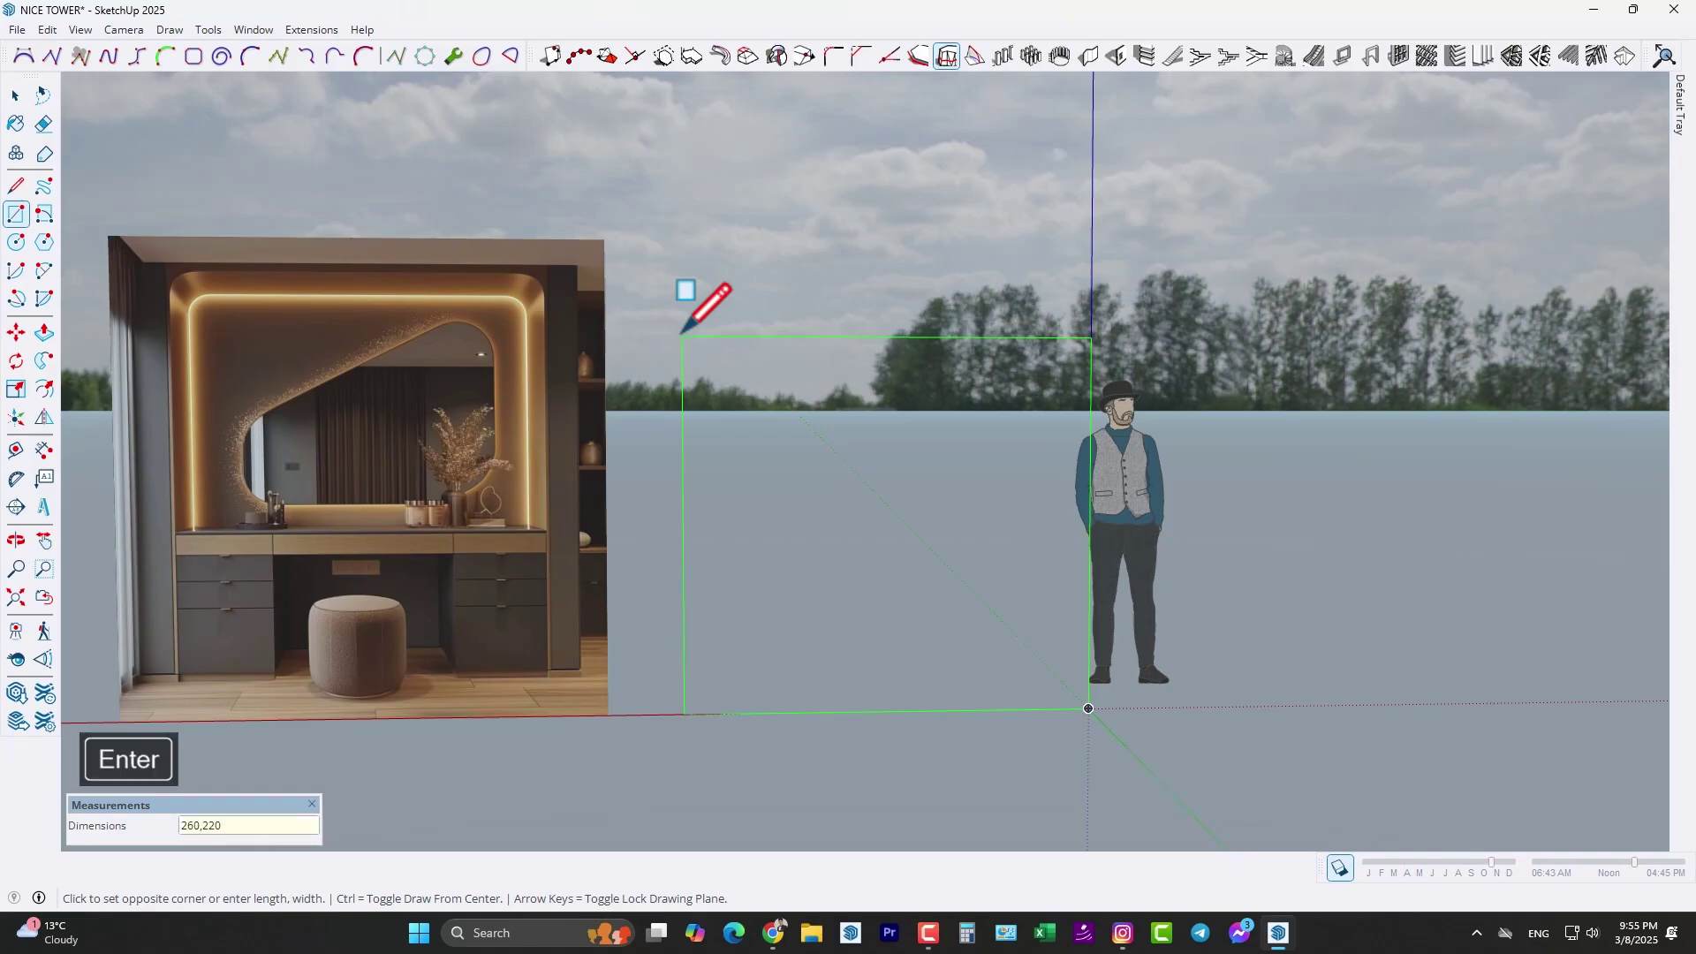
- Push/Pull the rectangle's front face forward 55 cm to form a solid box
scroll(700, 424, "down", 2)
middle_click_drag(700, 428, 698, 406, "shift")
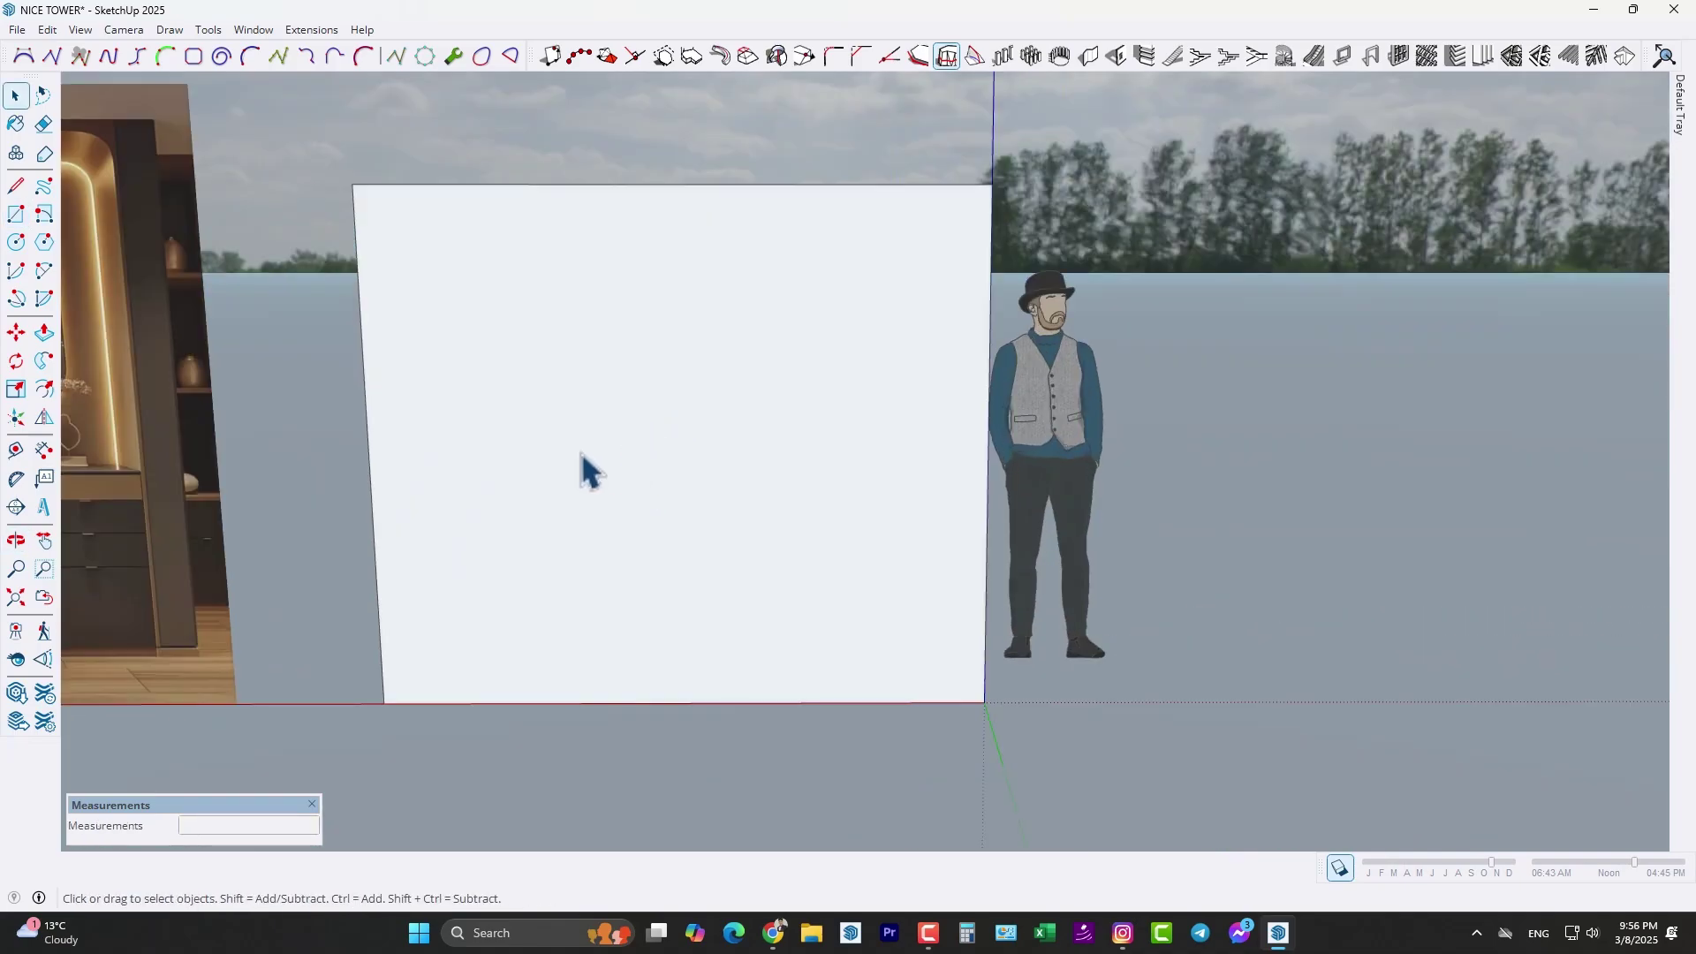
middle_click_drag(582, 453, 565, 415)
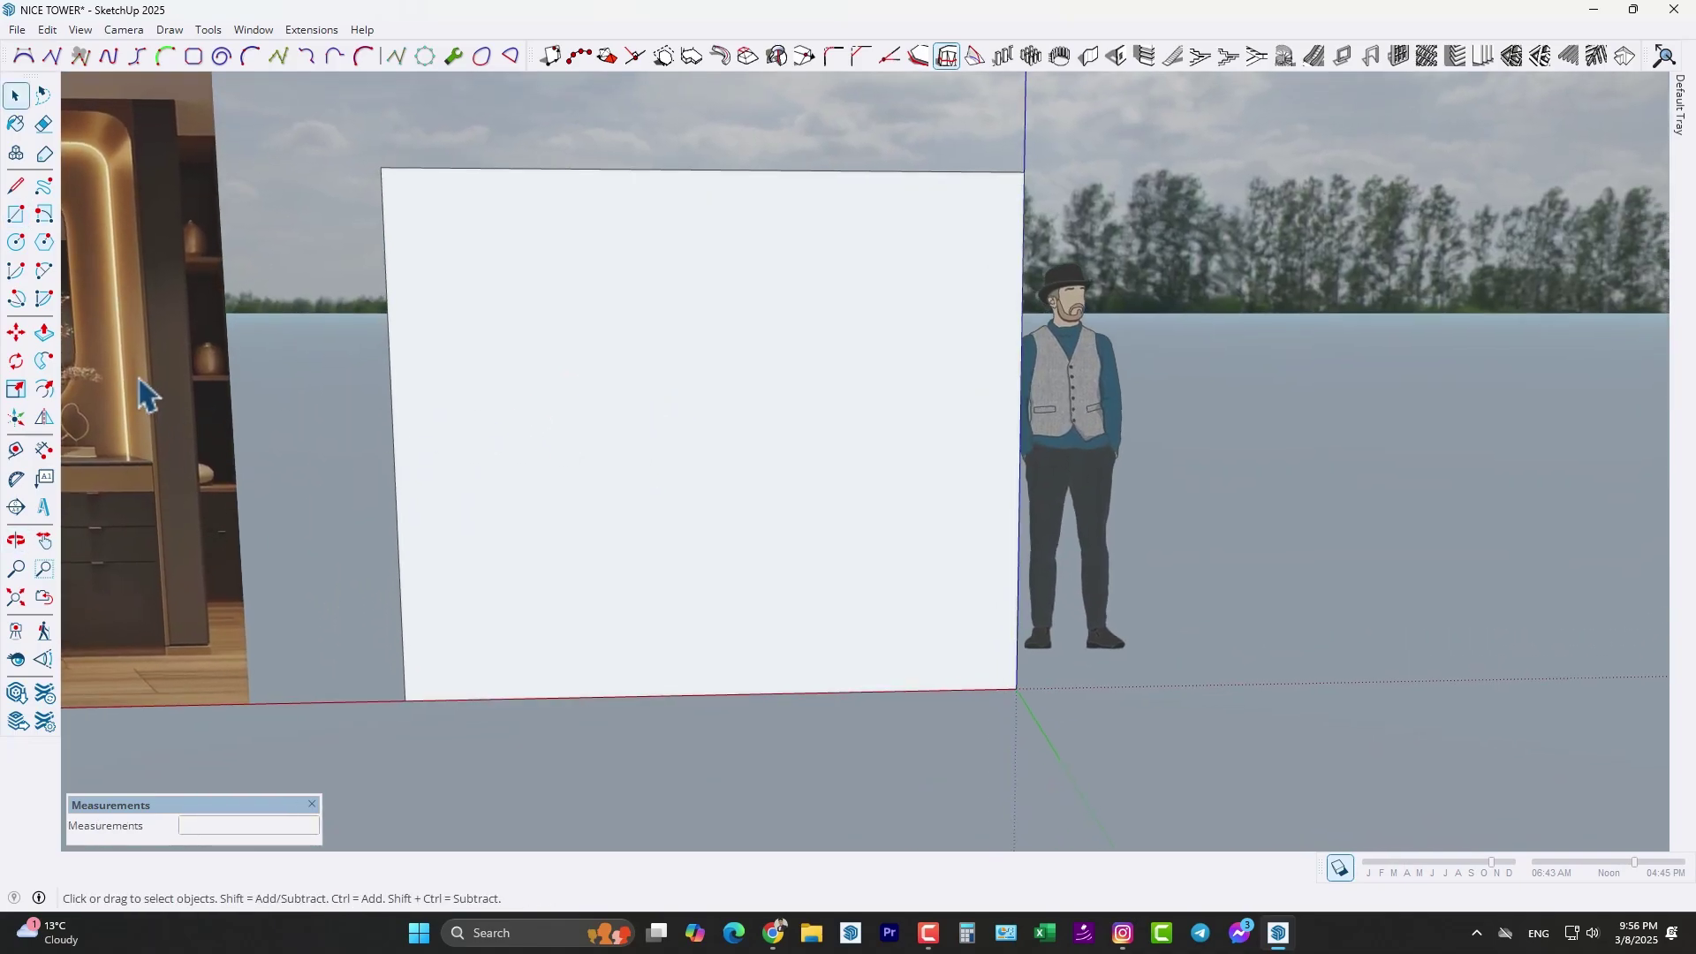
left_click(44, 333)
middle_click_drag(363, 530, 659, 503)
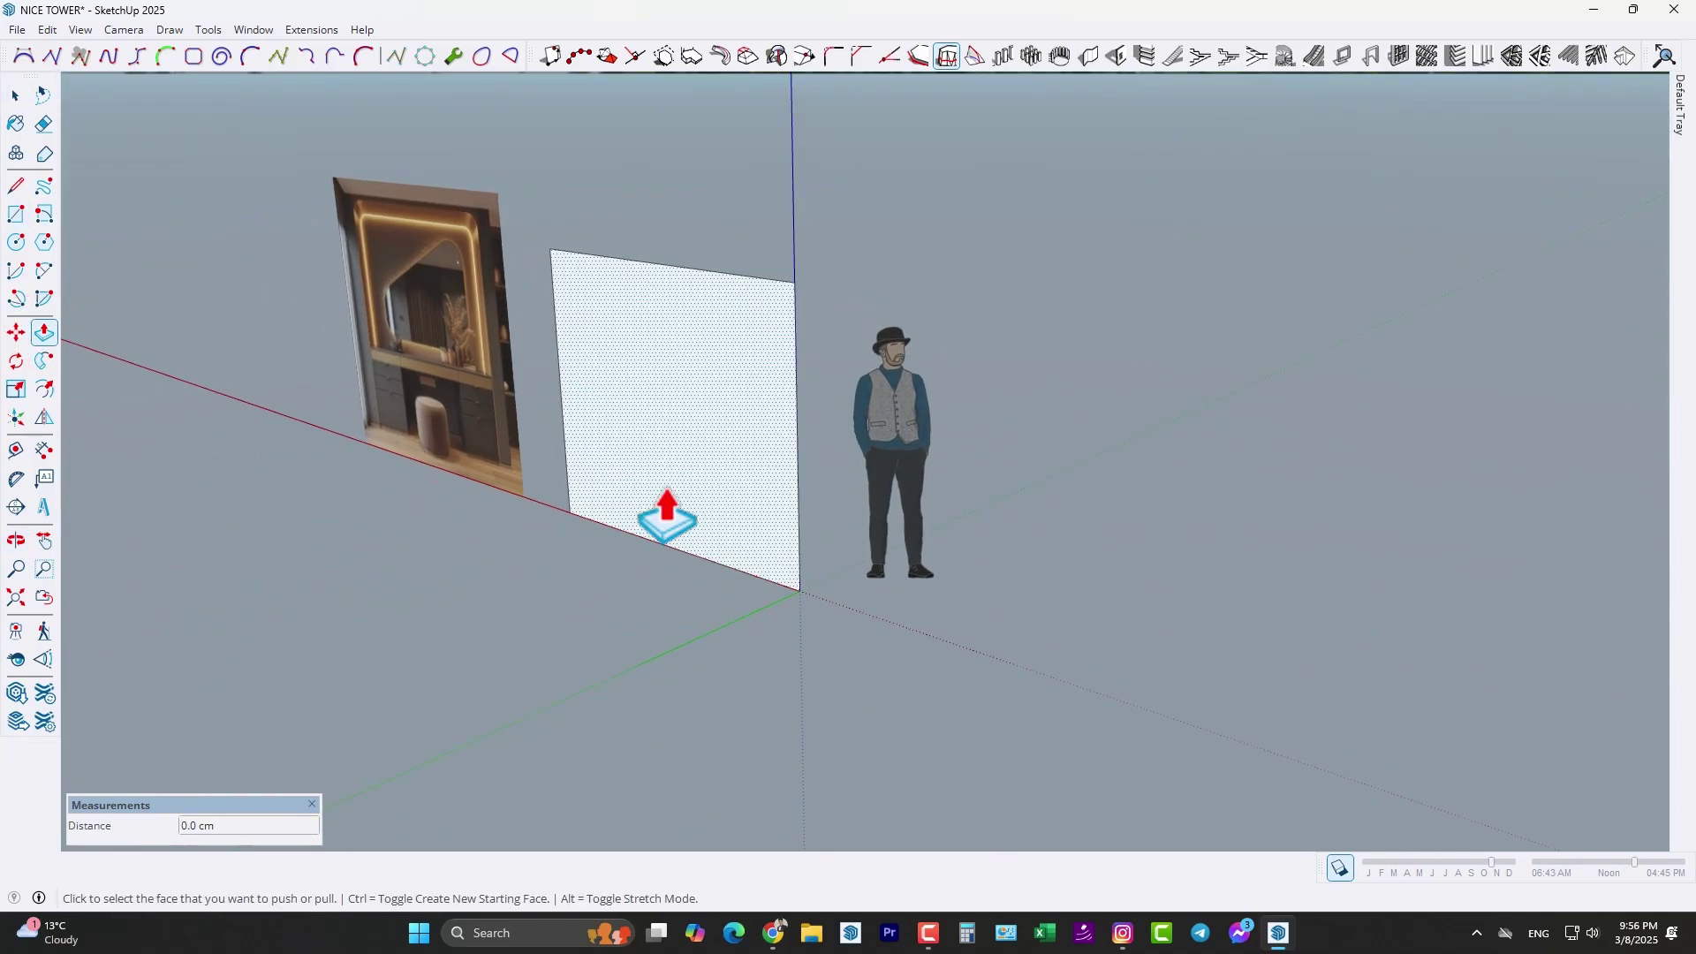
left_click(663, 486)
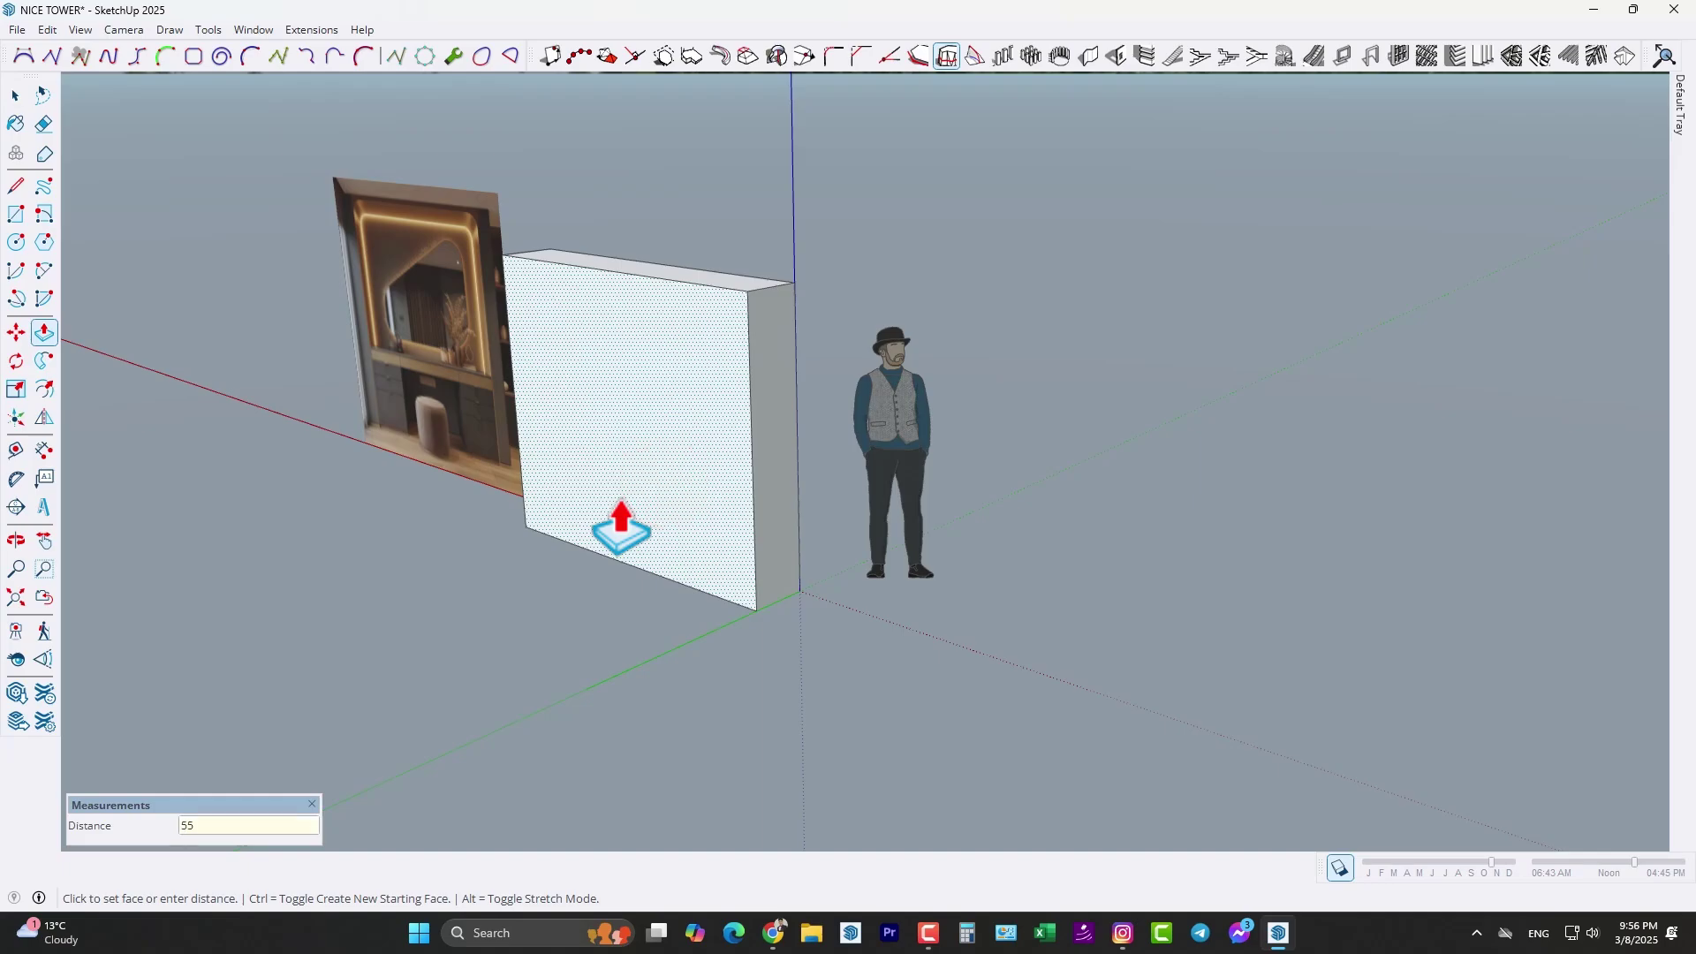
type("55")
key("Return")
- Copy both vertical side edges of the box's front face inward by 20 cm along the red axis
middle_click_drag(443, 614, 614, 405)
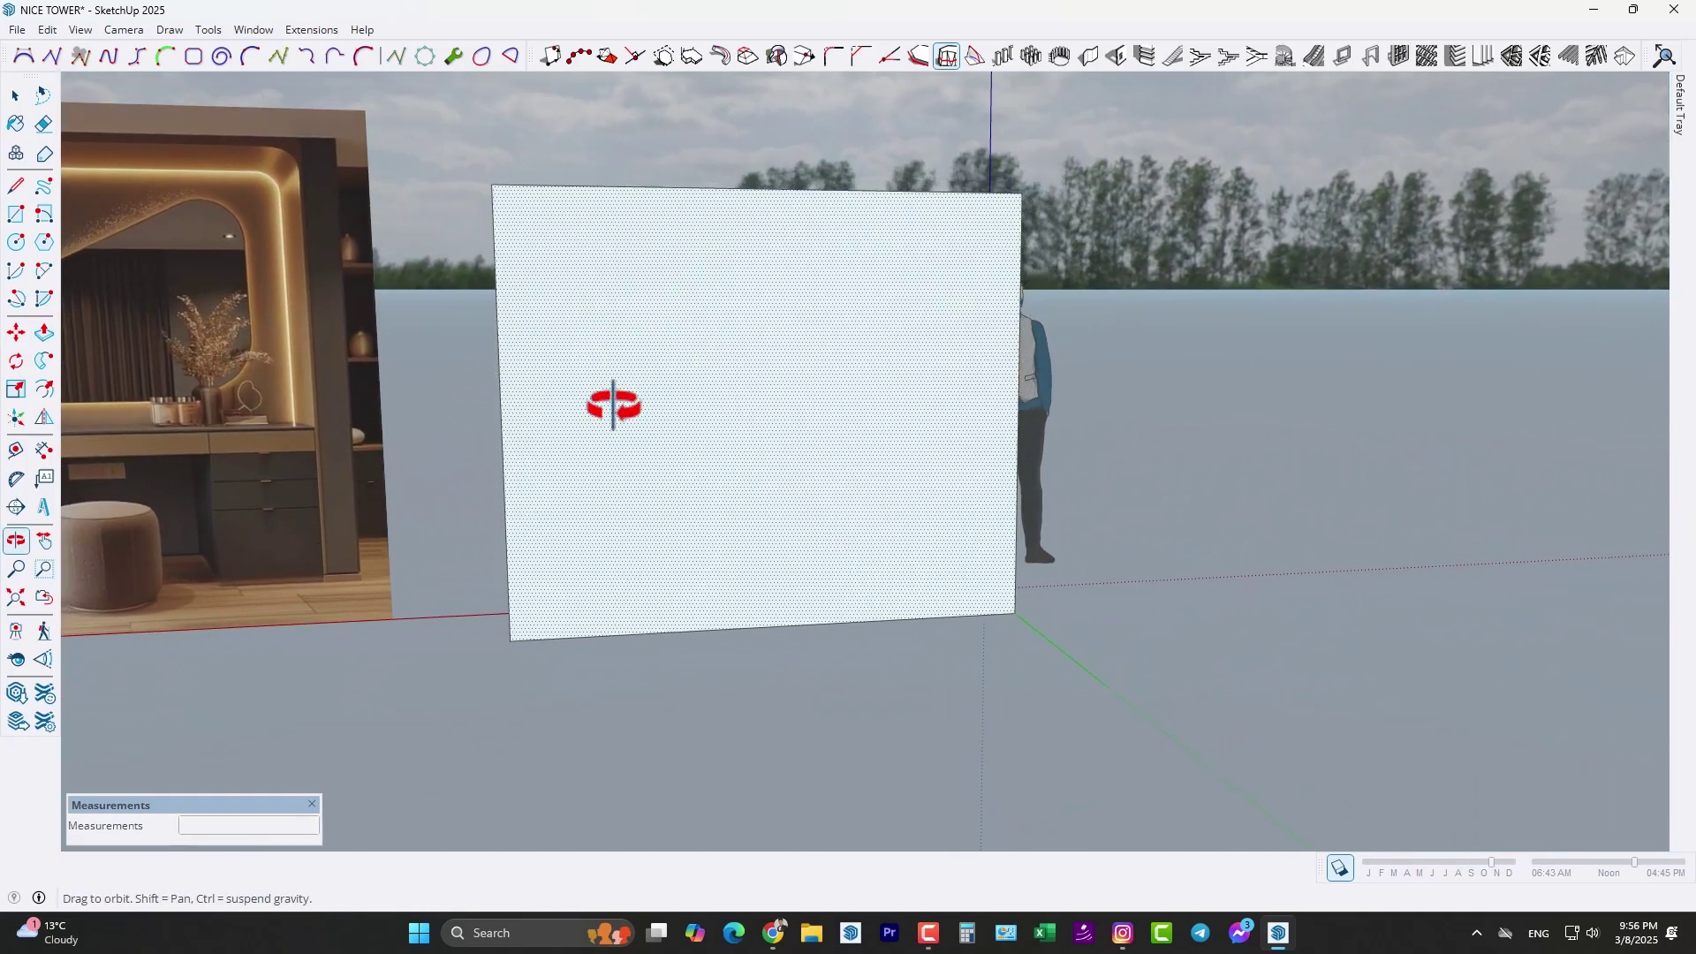
left_click(16, 332)
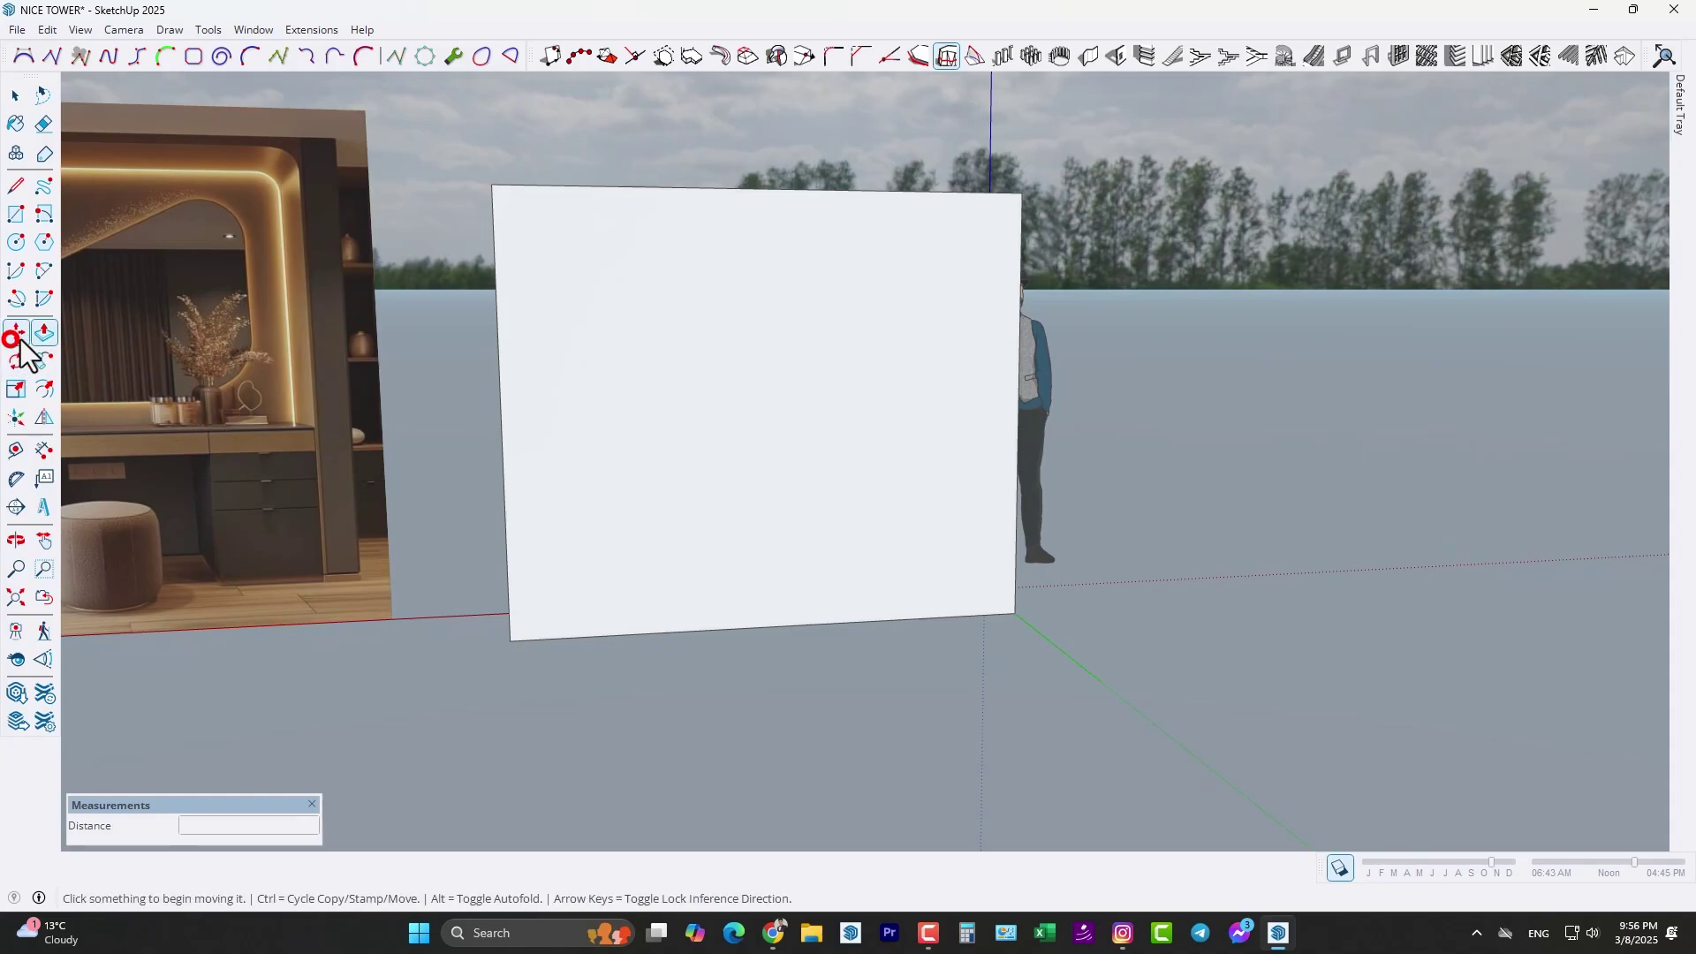
left_click(505, 523)
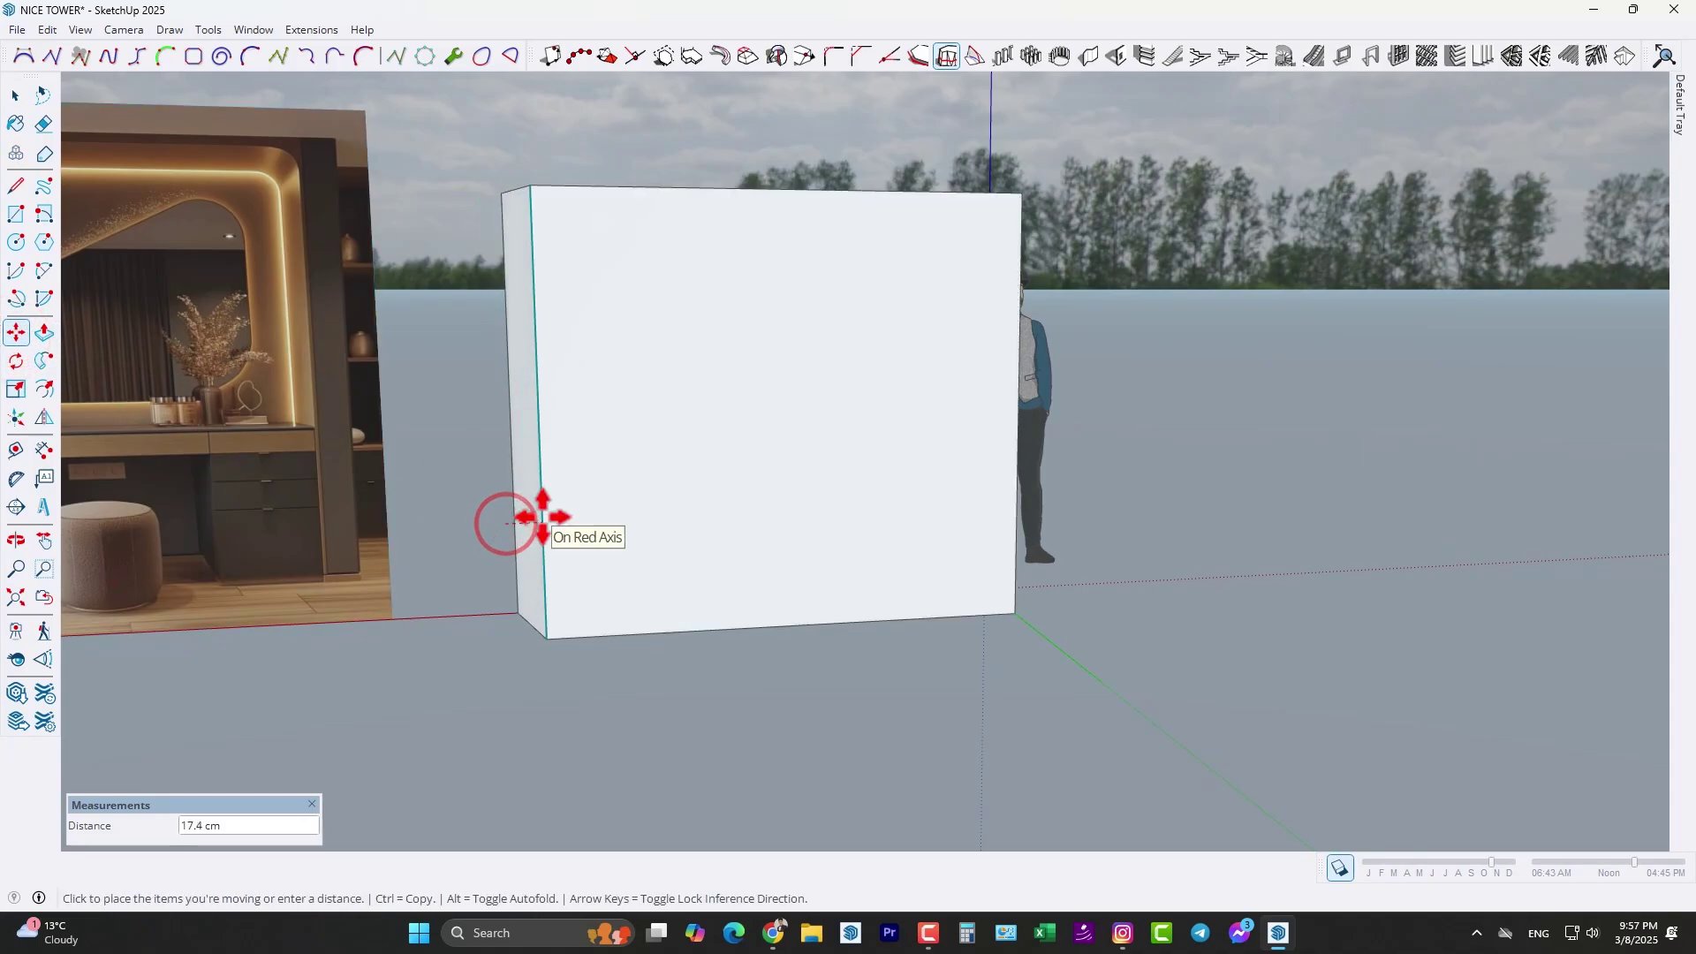
key("ctrl")
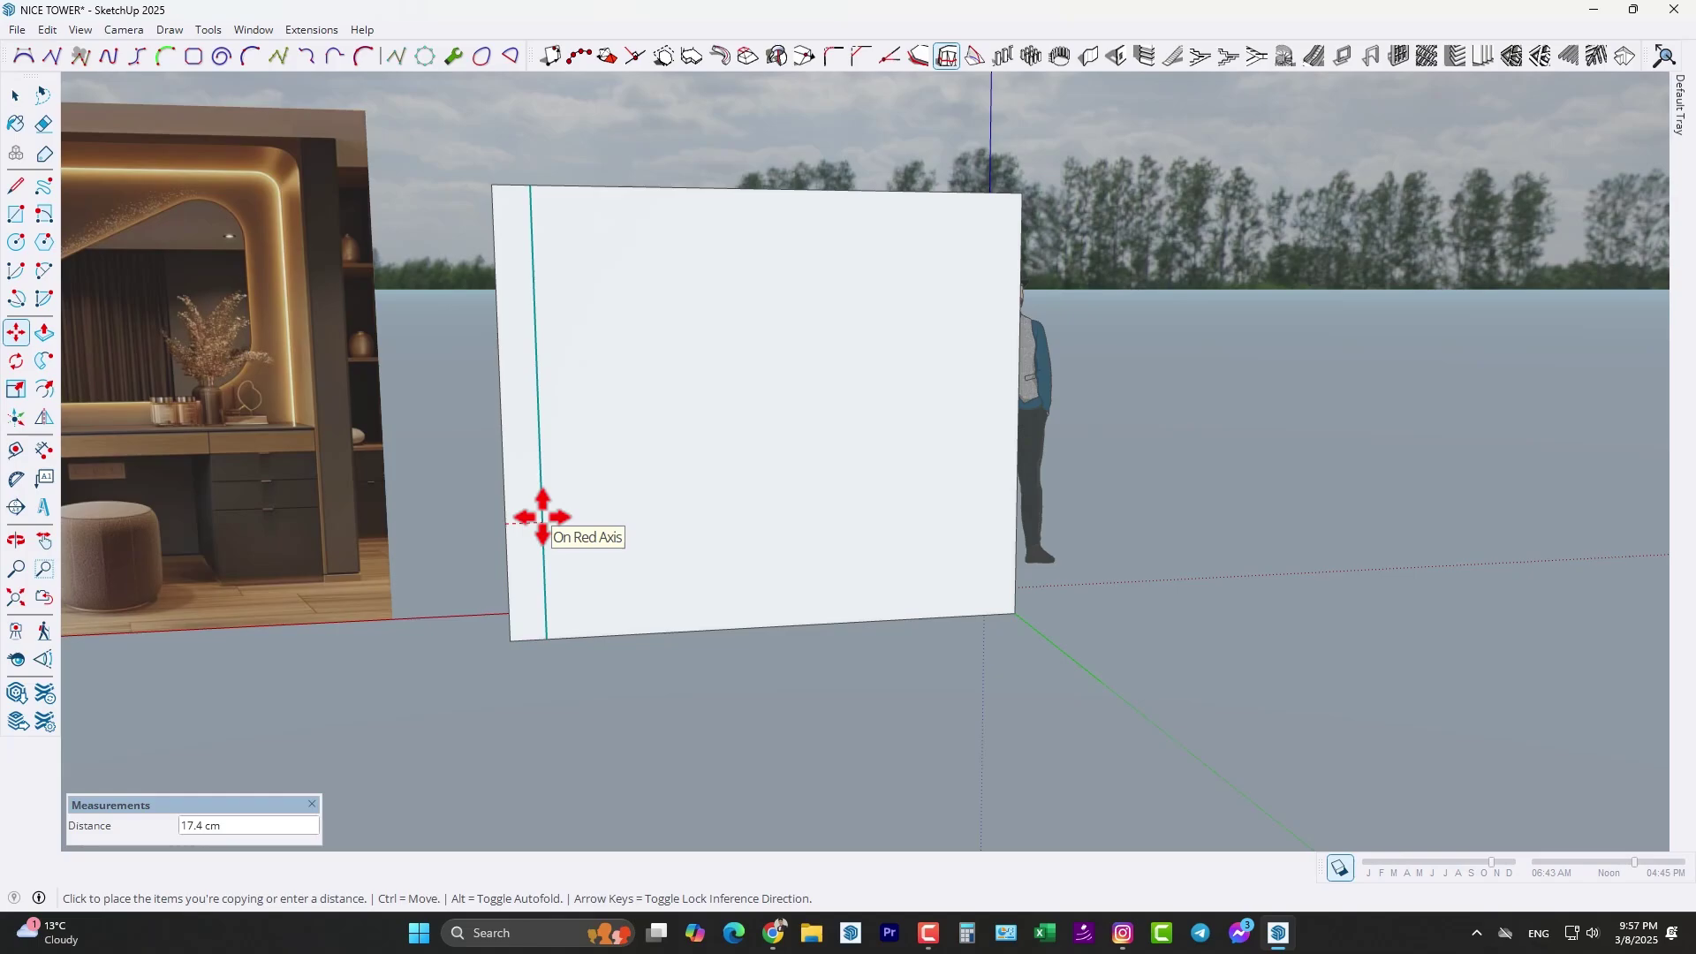
type("20")
key("Return")
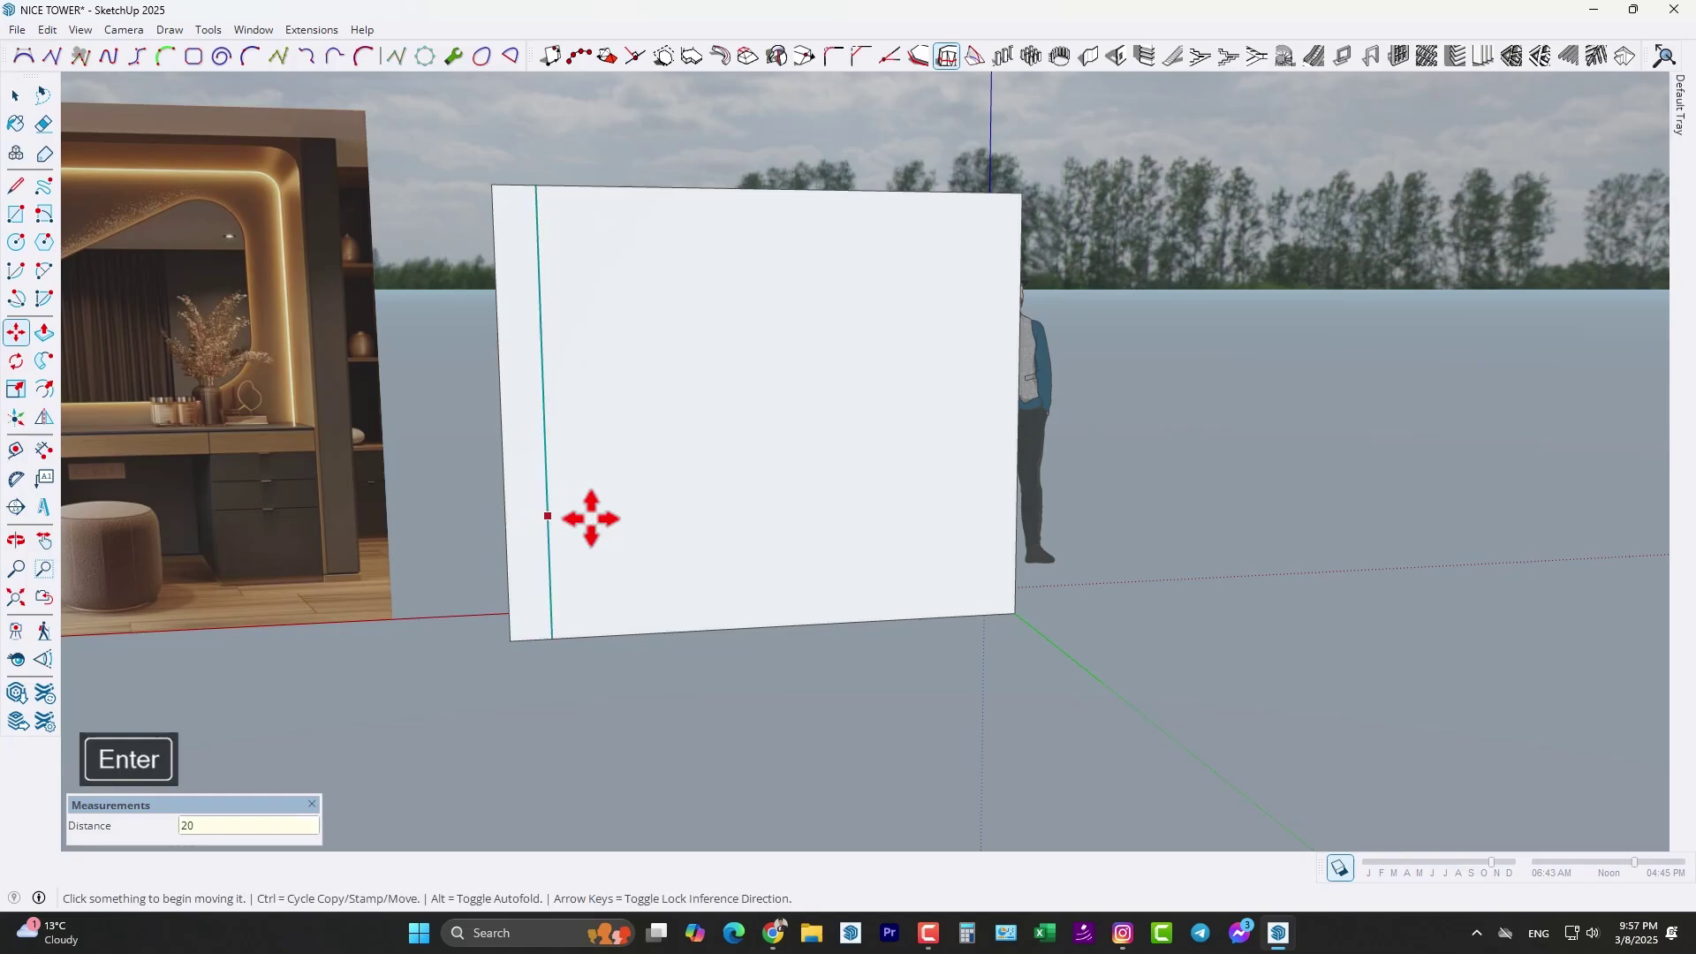
left_click(1017, 504)
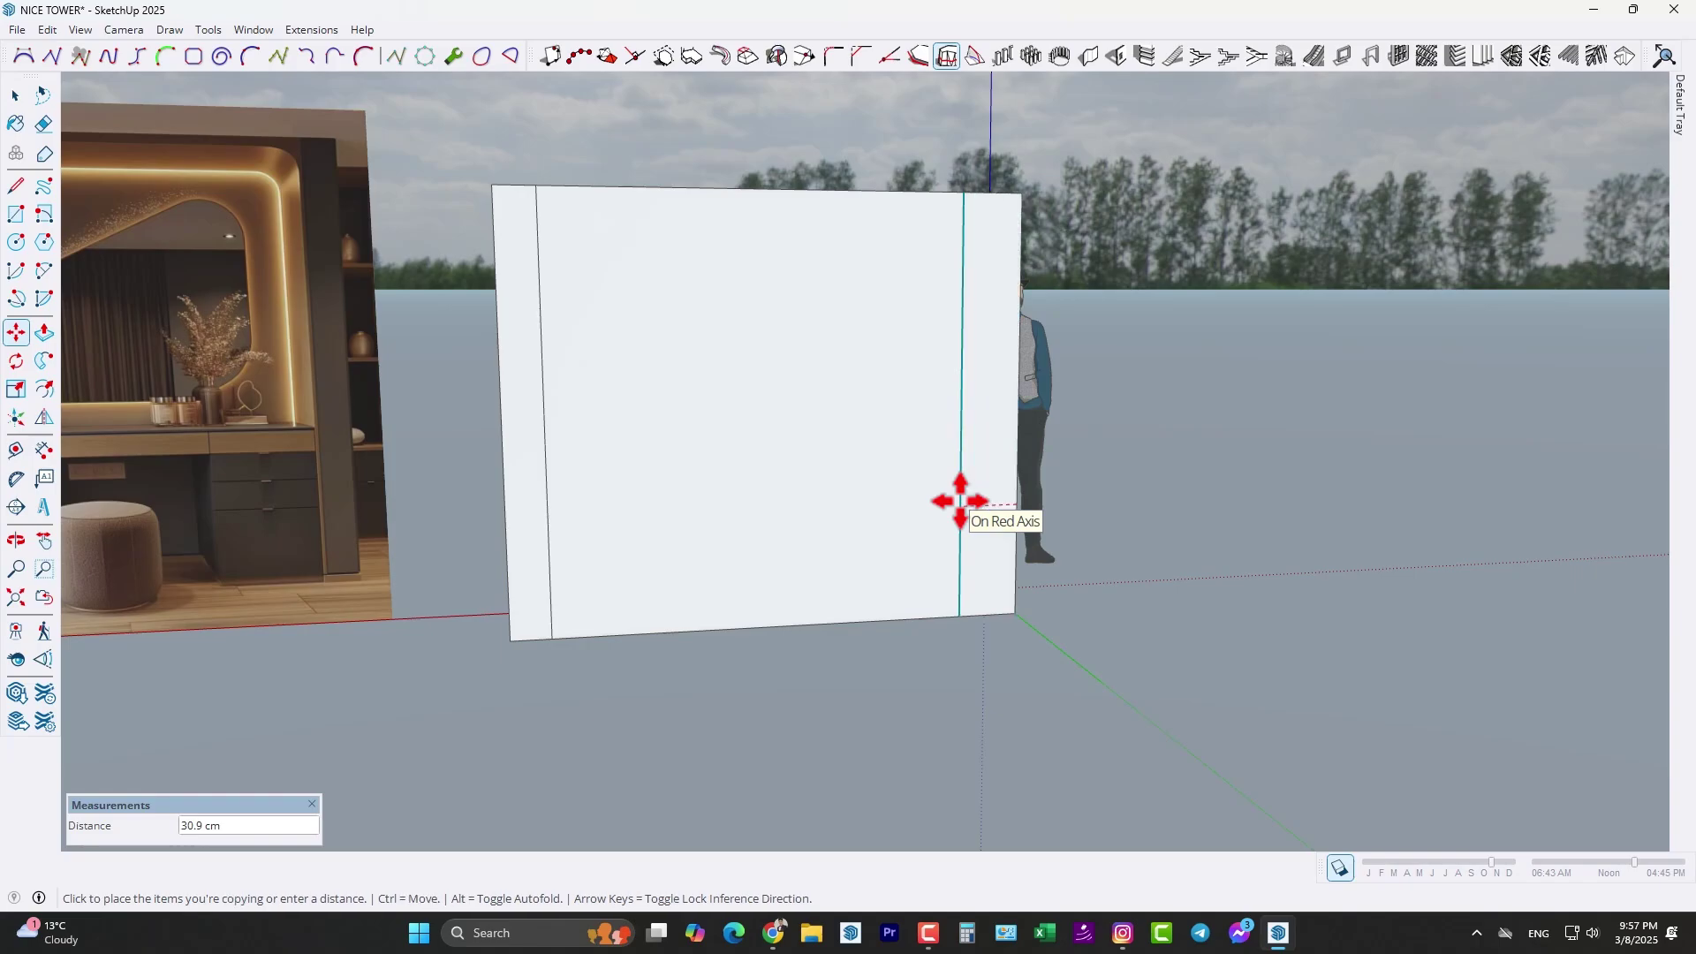
type("20")
key("Return")
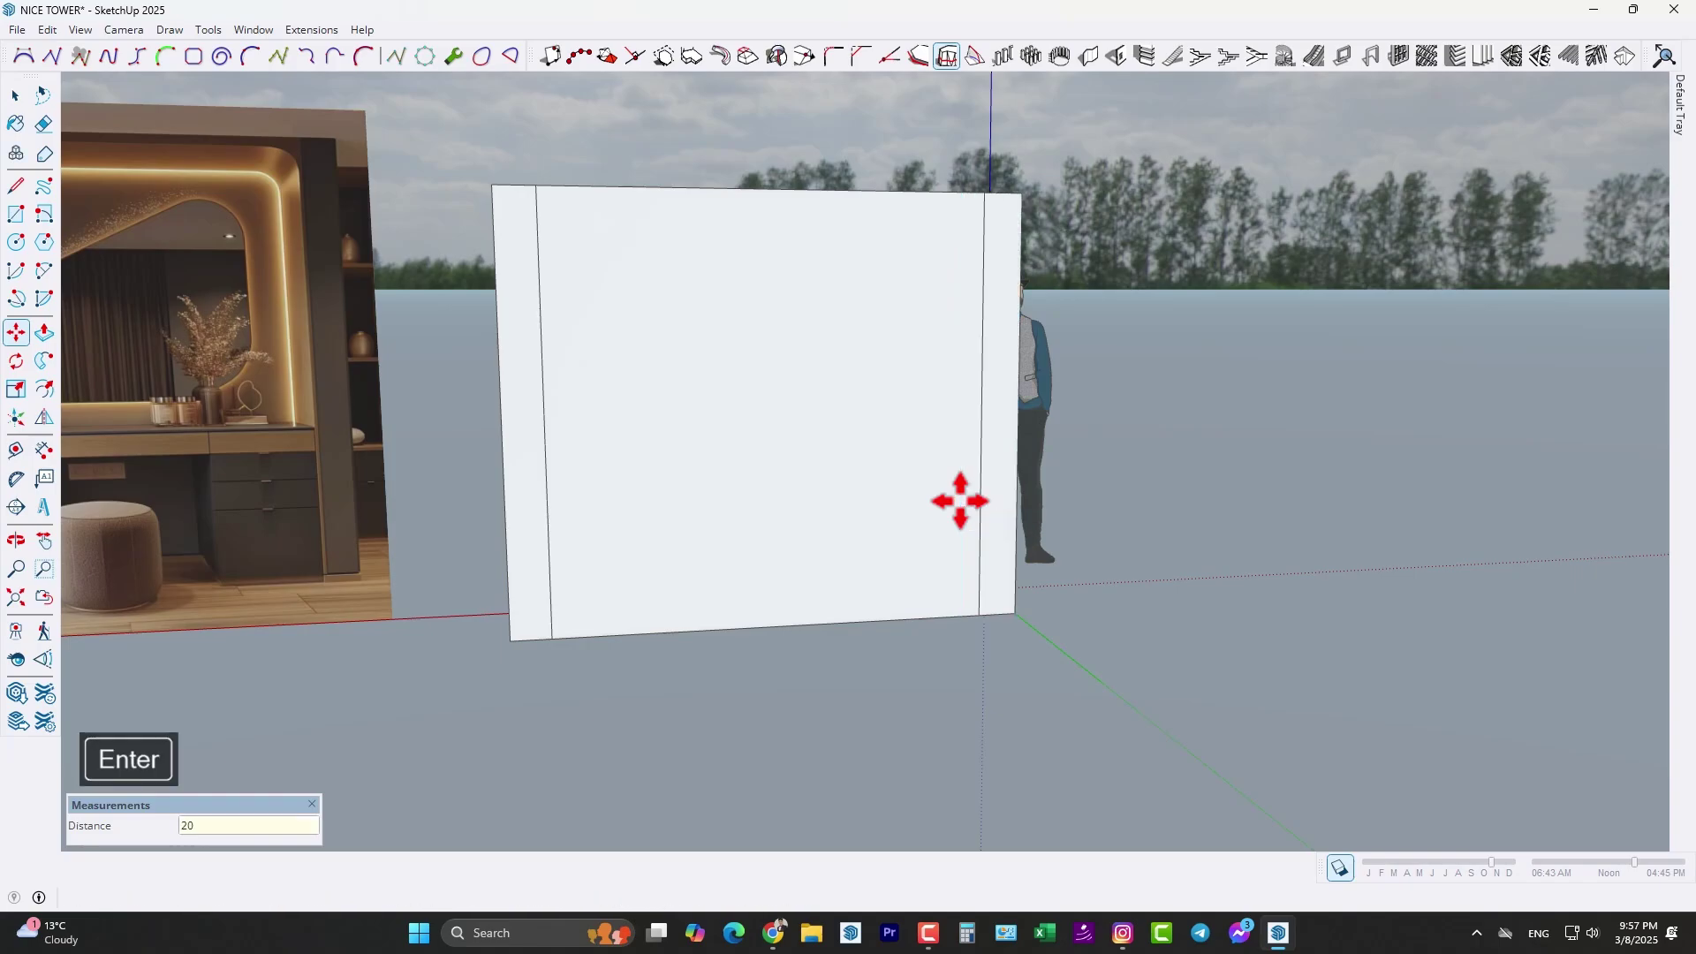
- Copy the top edge between the two inner vertical lines 5 cm downward along the blue axis
left_click(698, 190)
key("Up")
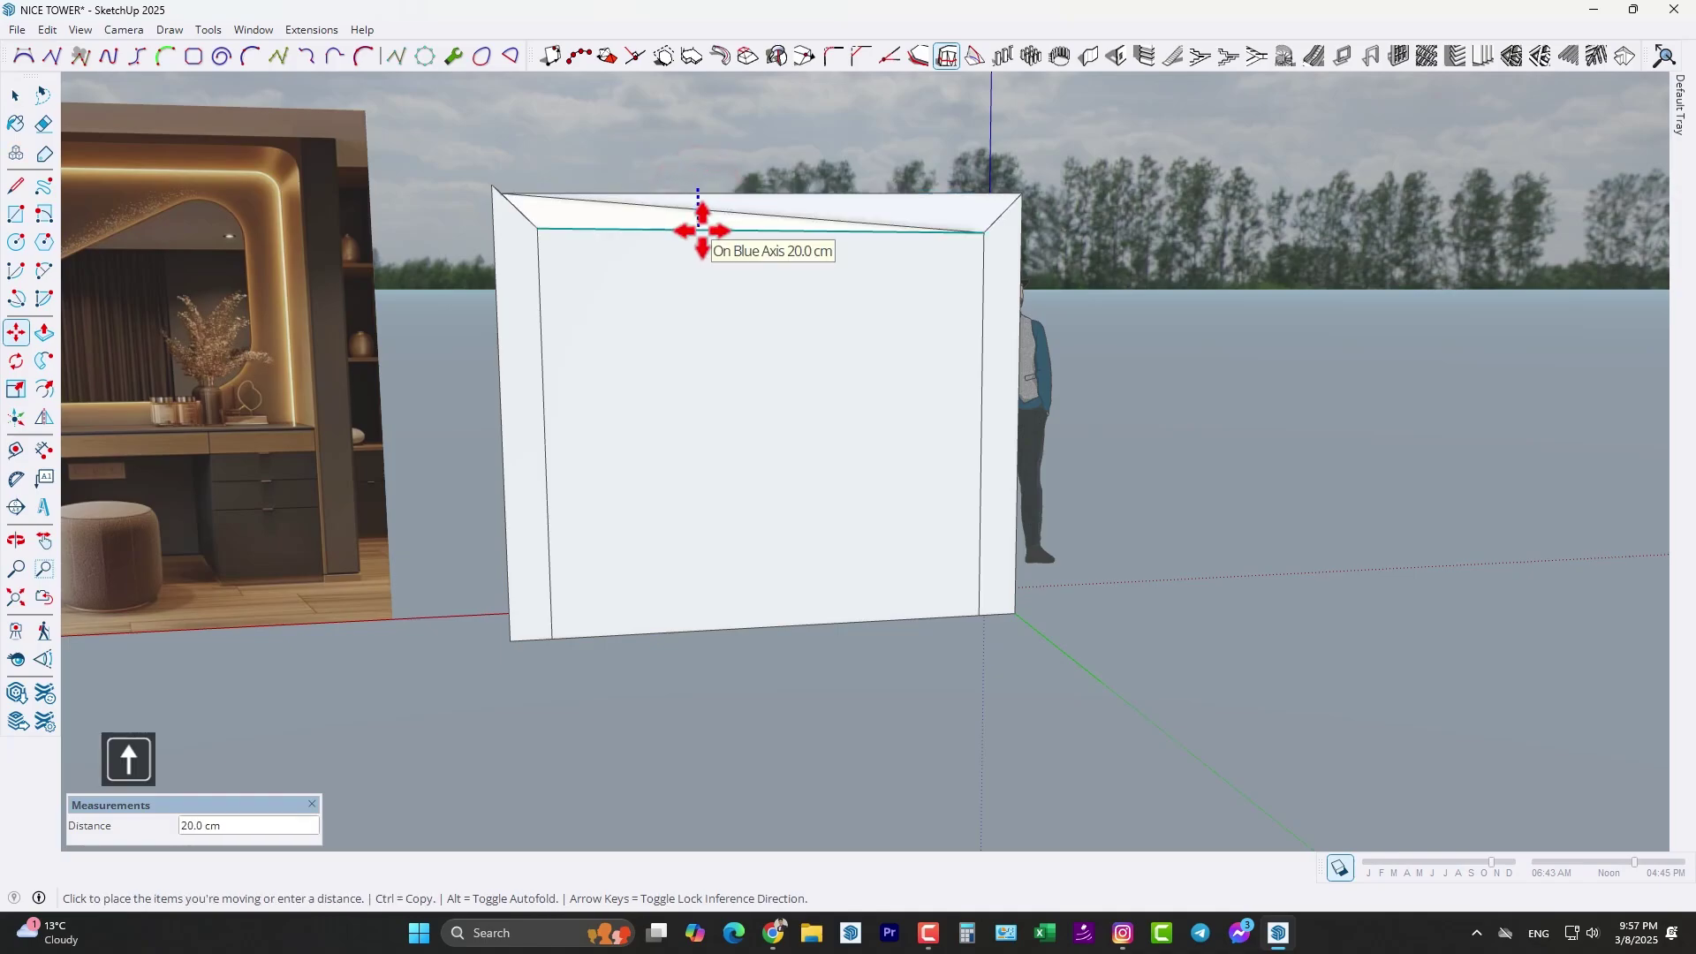
key("ctrl")
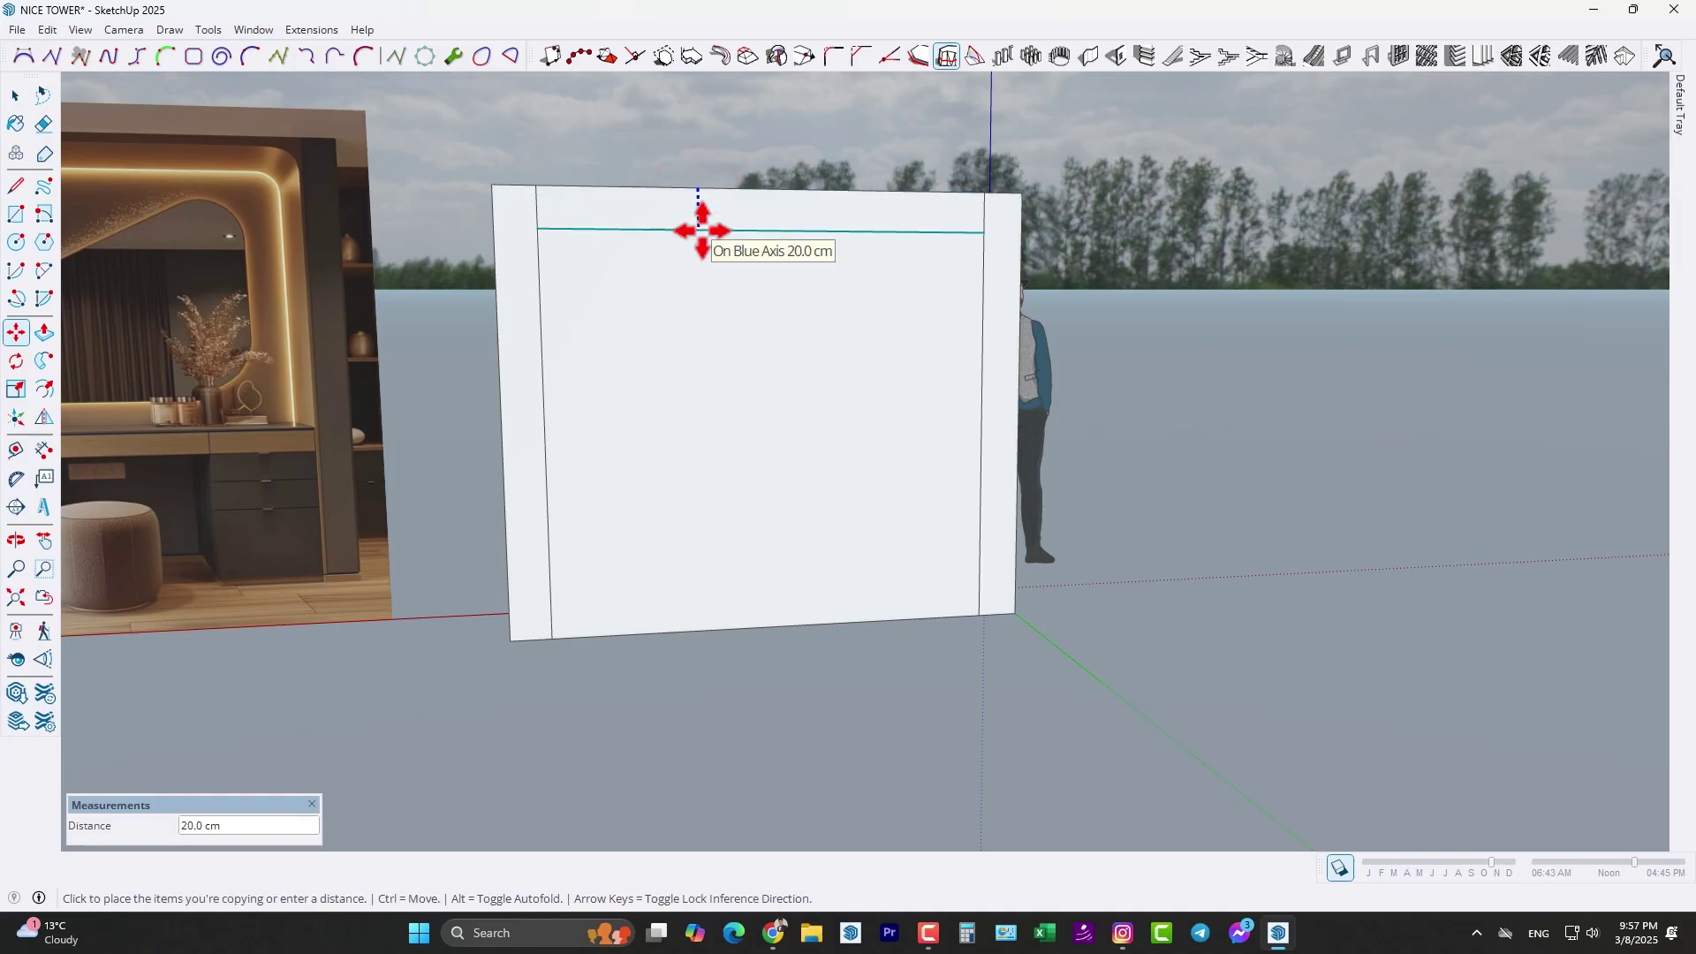
type("5")
key("Return")
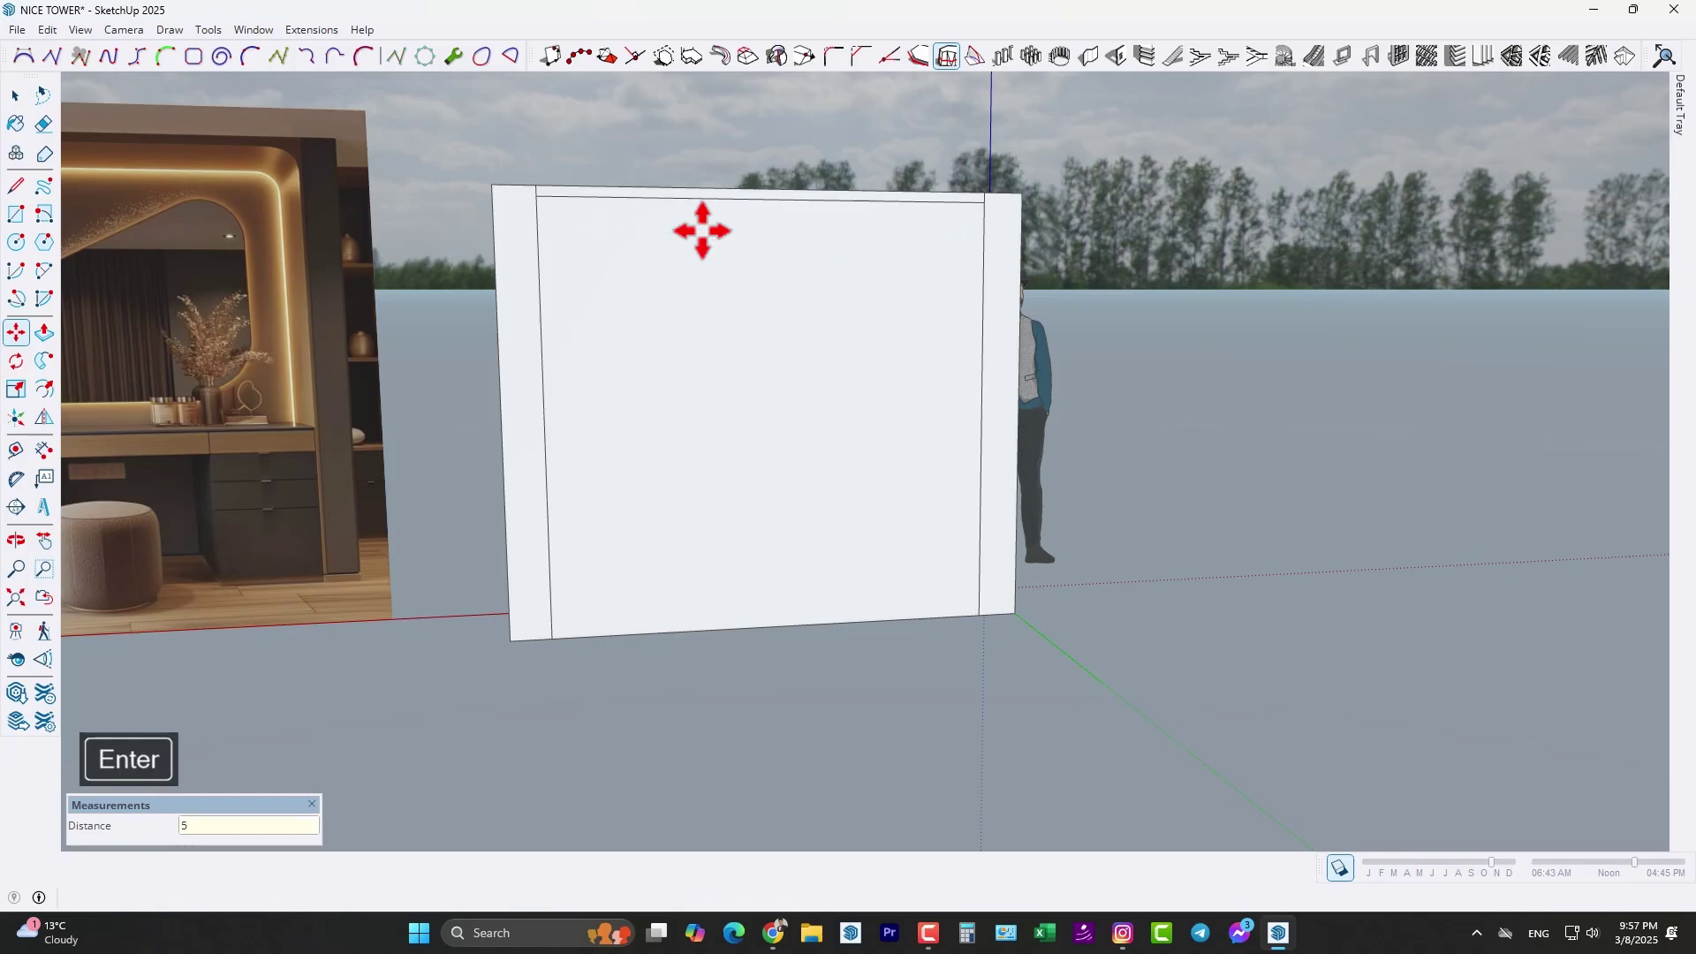
- Round both upper corners of the central front panel with tangent arcs of about 16 cm radius
scroll(568, 224, "up", 4)
mouse_move(567, 224)
middle_mouse_down("shift")
mouse_move(560, 254)
mouse_move(548, 227)
middle_mouse_up("shift")
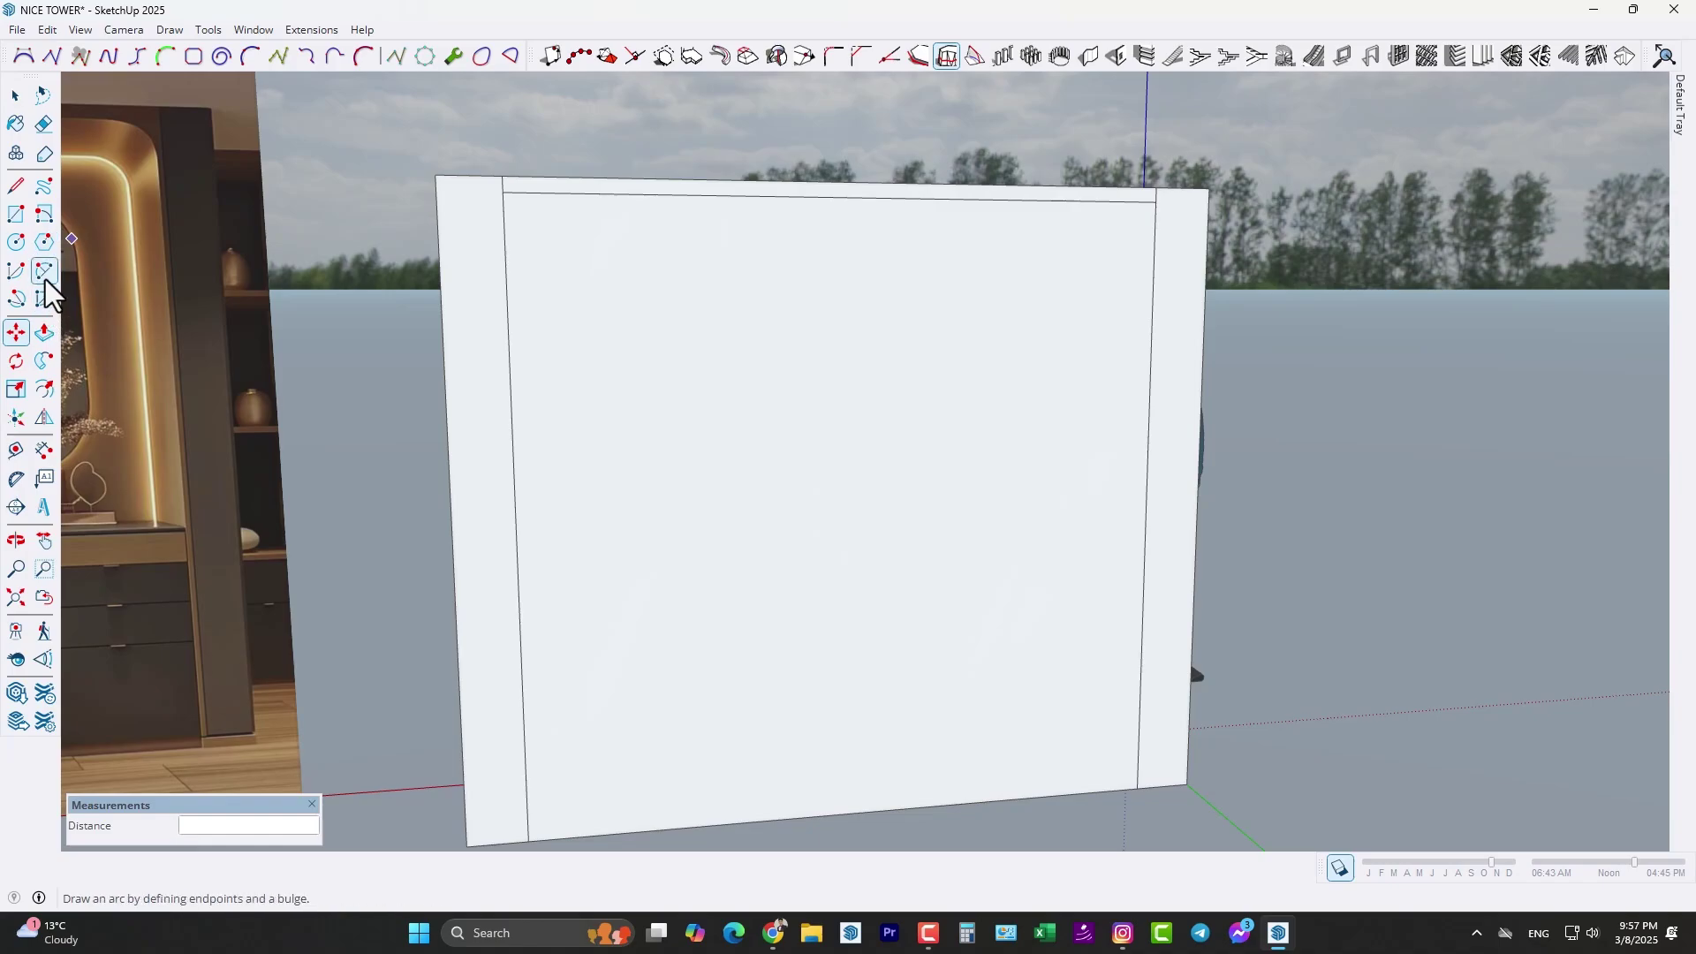
left_click(44, 270)
left_click(555, 192)
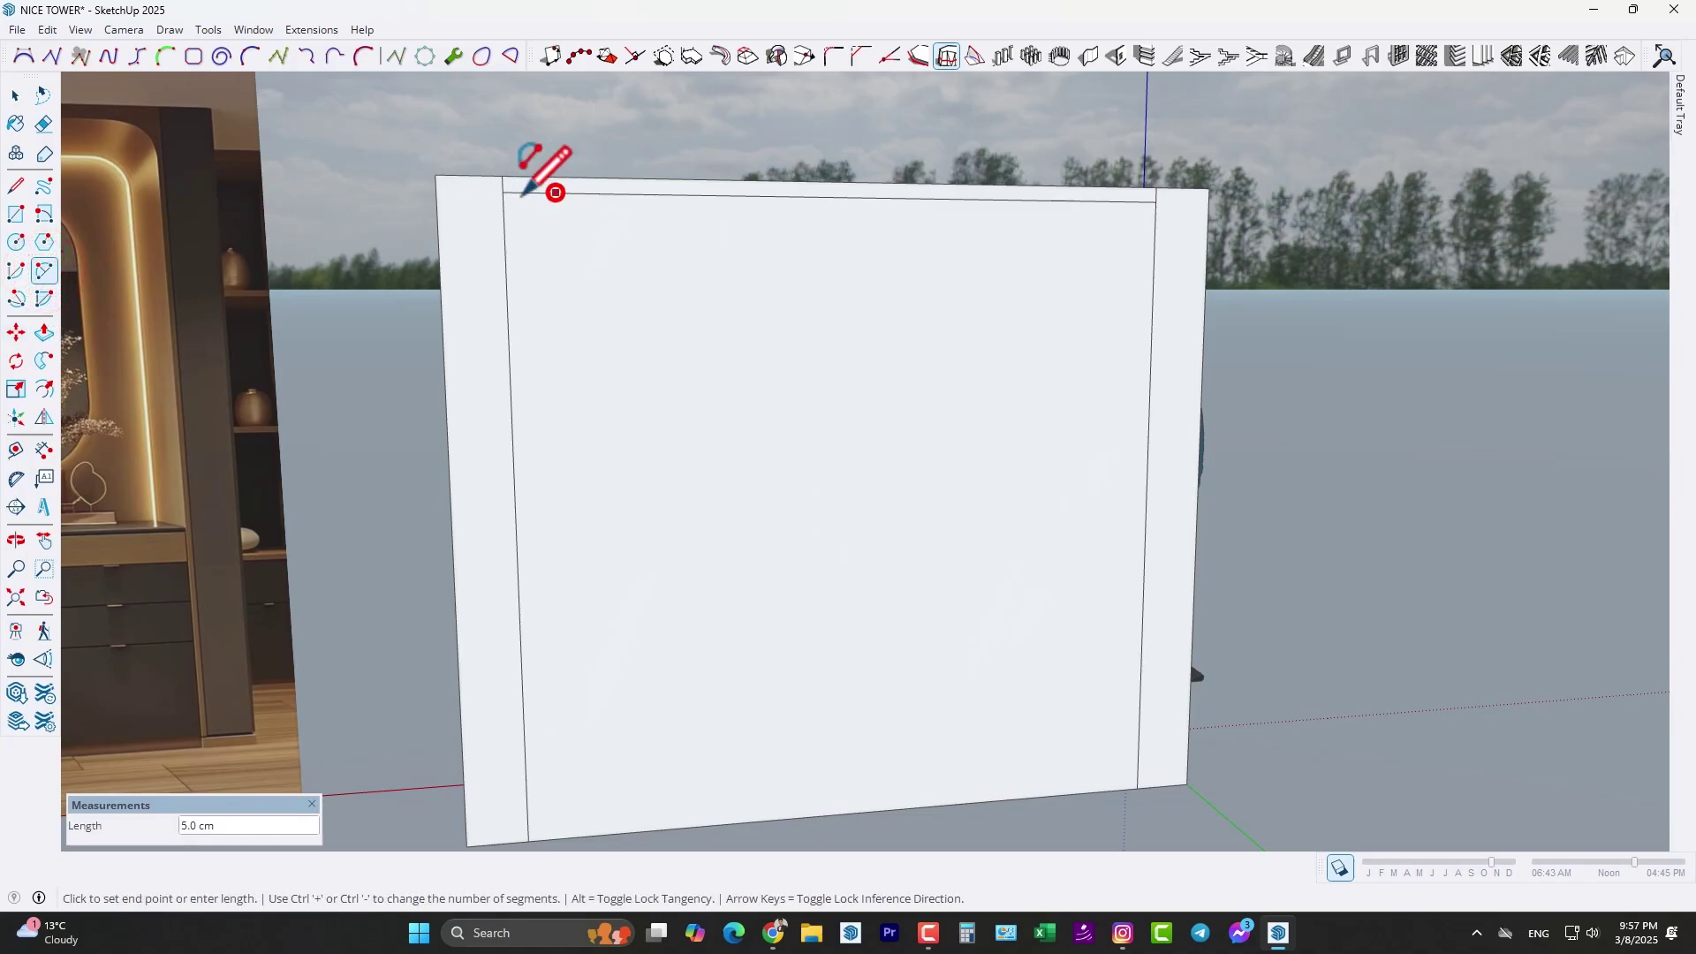
left_click(506, 241)
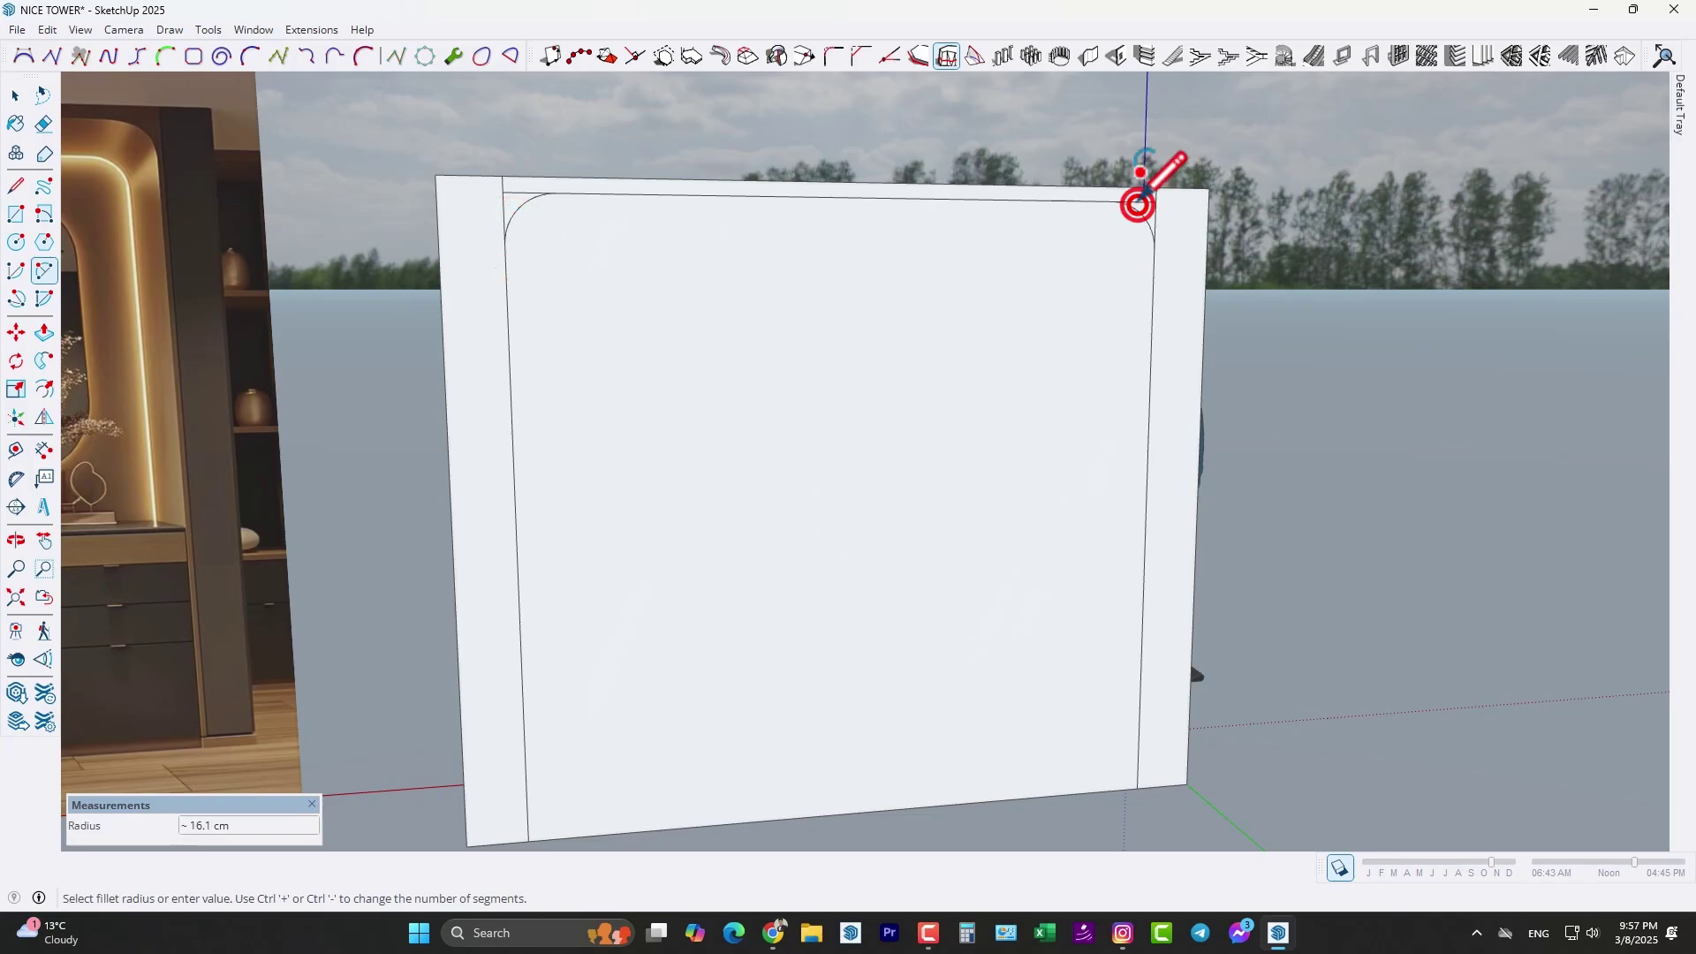
double_click(1137, 199)
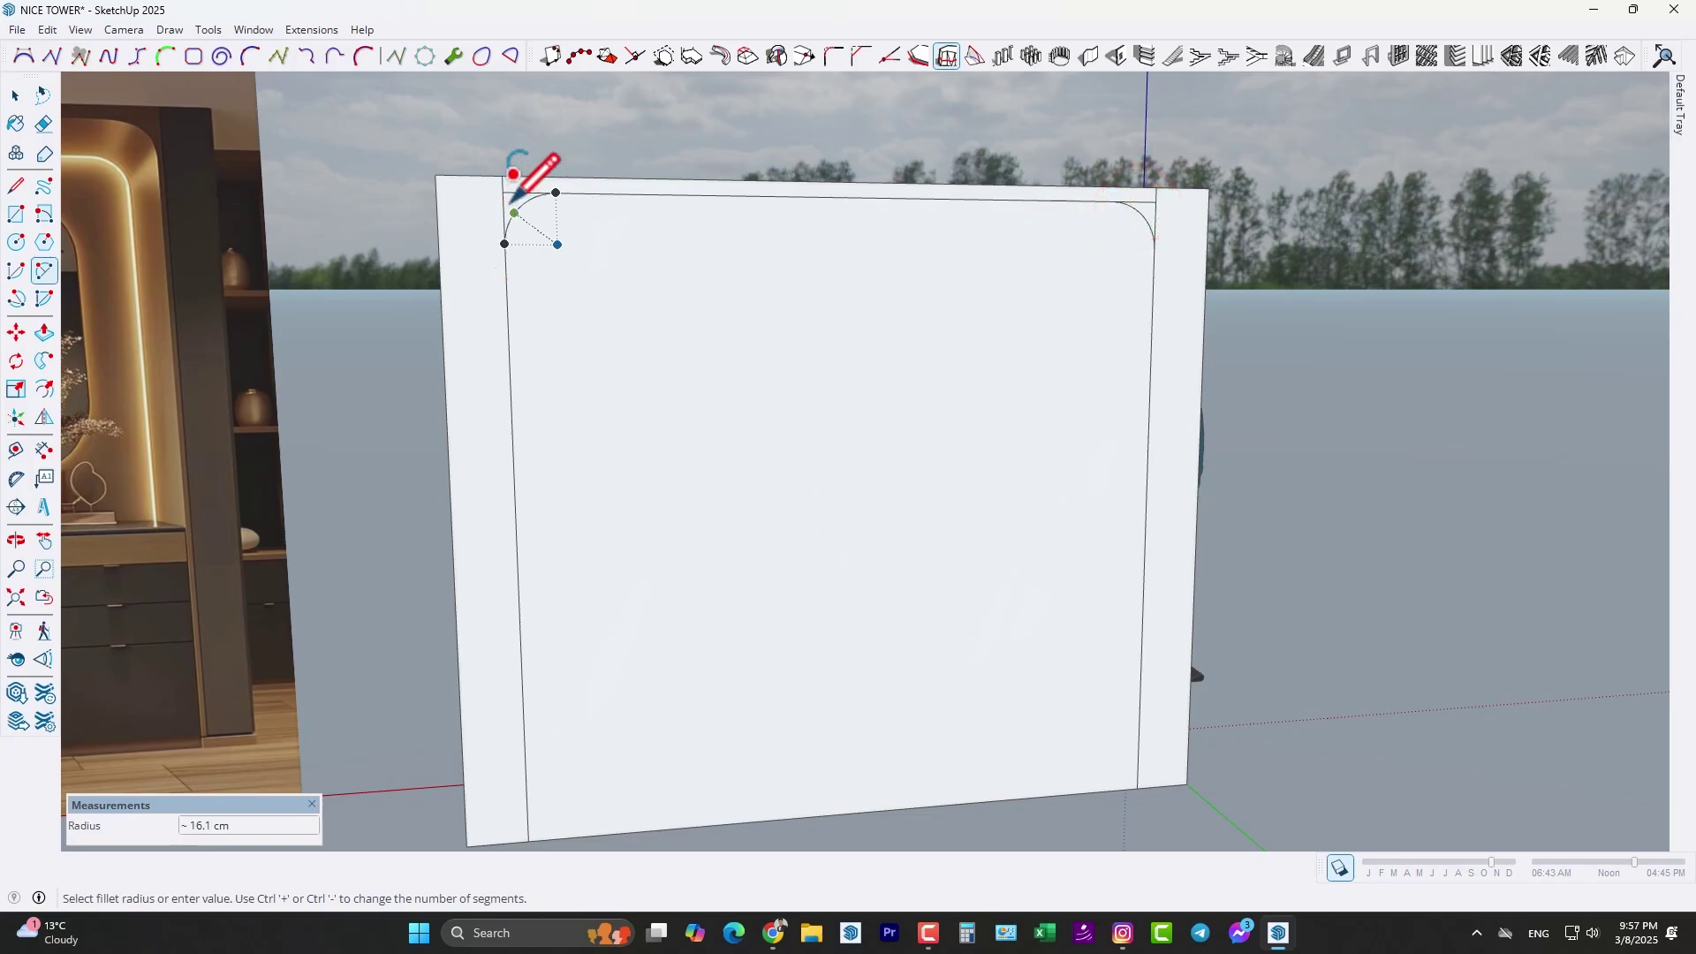
- Erase the leftover square corner edges outside the two rounded upper corners of the central panel
scroll(512, 200, "up", 2)
key("e")
scroll(833, 272, "down", 3)
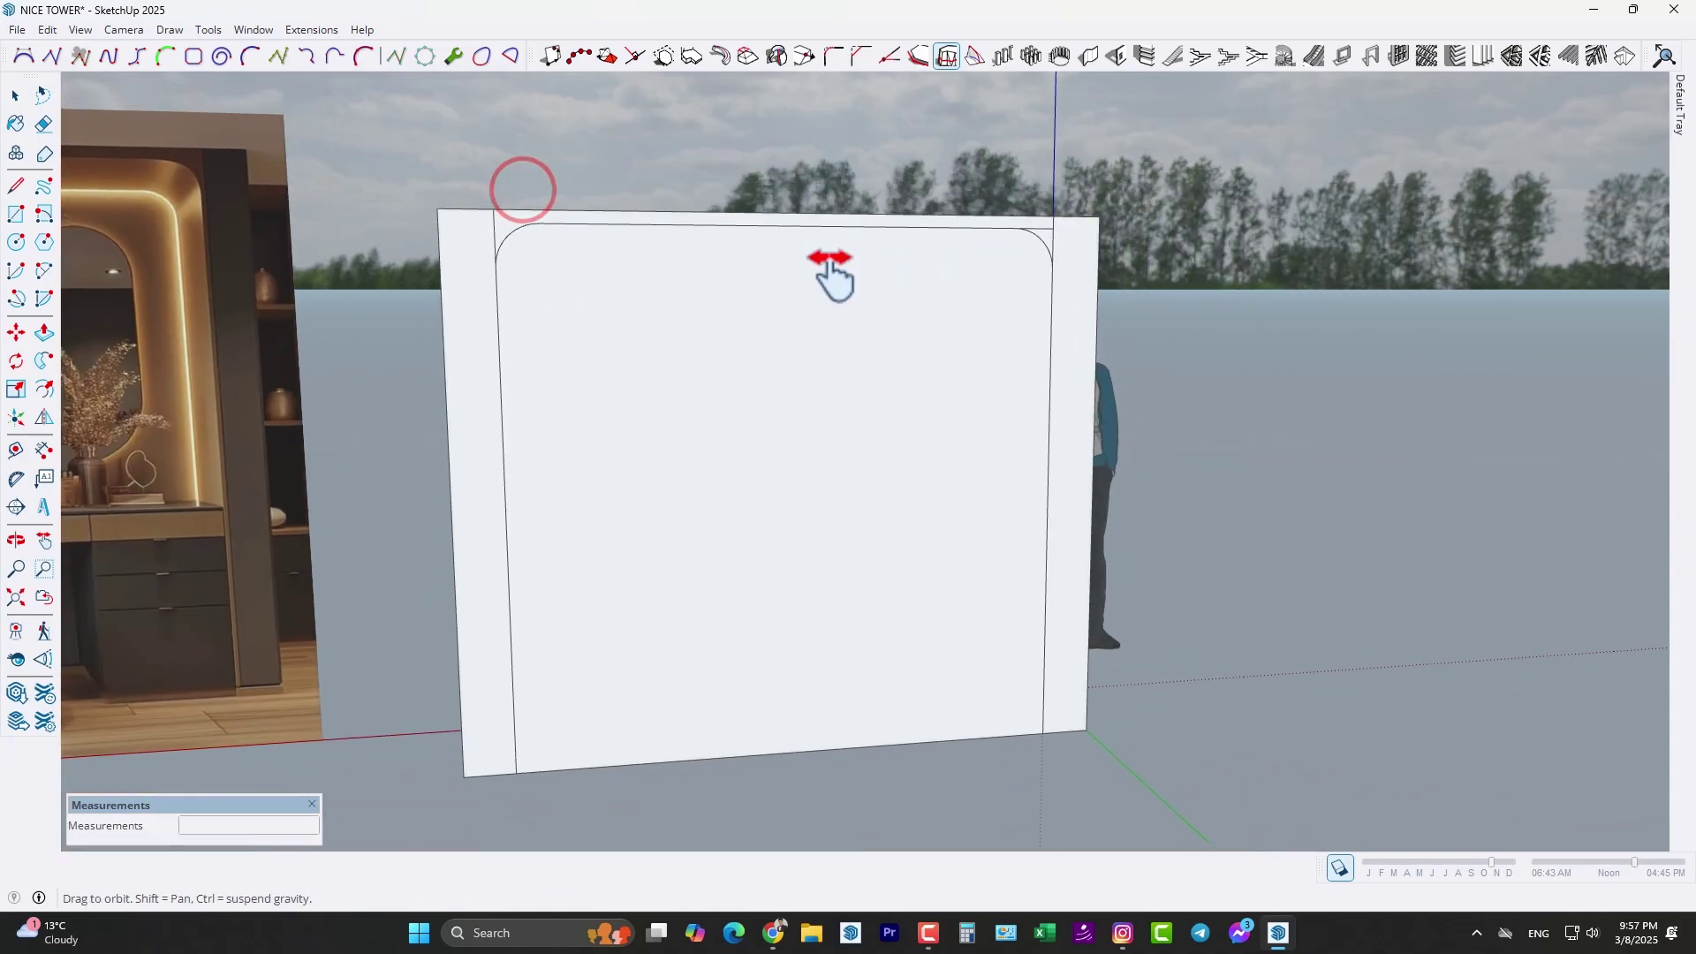
scroll(946, 257, "up", 4)
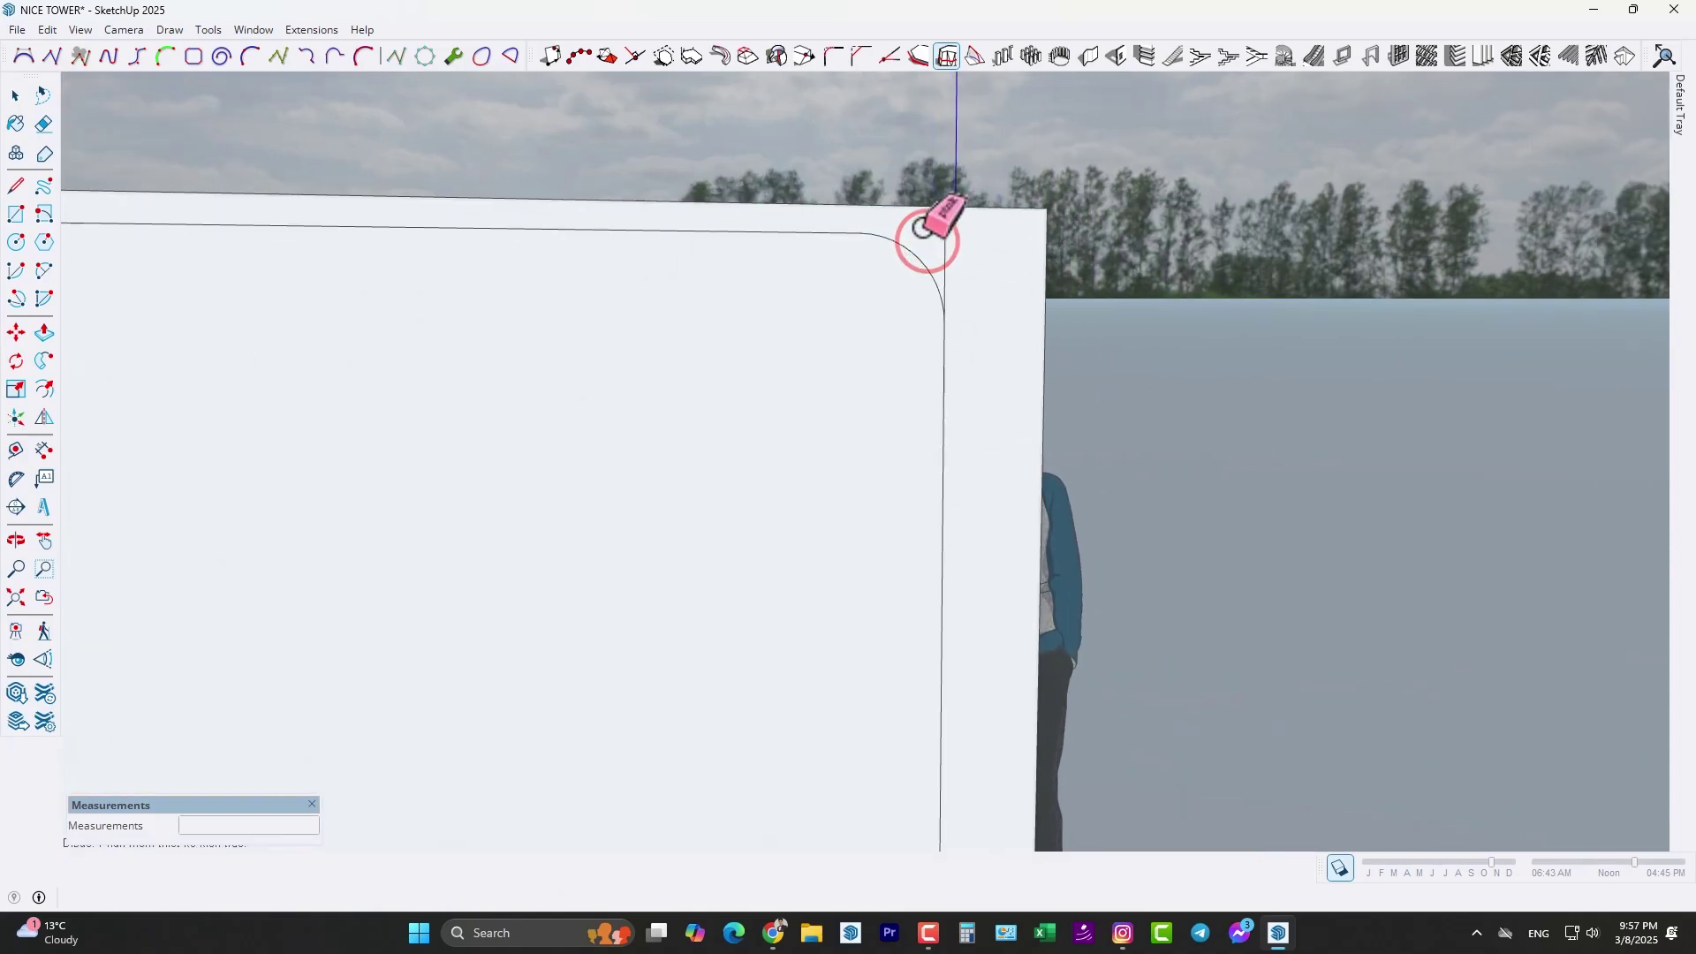
scroll(918, 245, "down", 4)
- Offset the outline of the round-cornered central panel inward by 2 cm
mouse_move(899, 253)
middle_mouse_down()
mouse_move(746, 290)
mouse_move(767, 292)
middle_mouse_up()
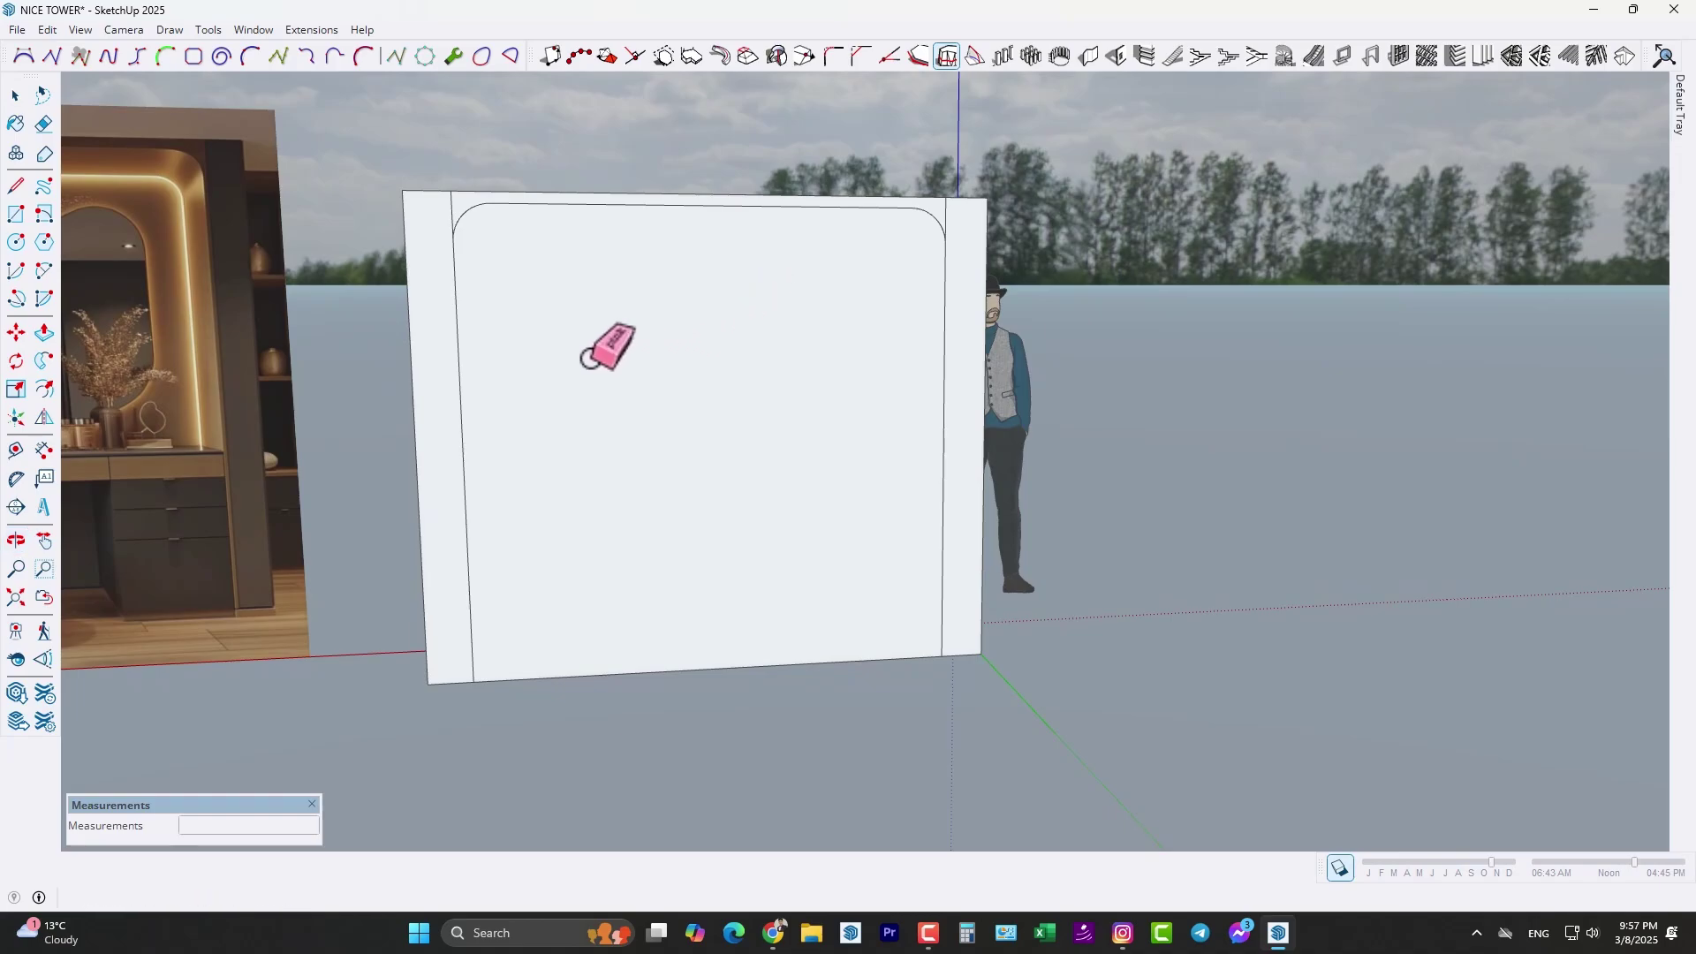
left_click(41, 390)
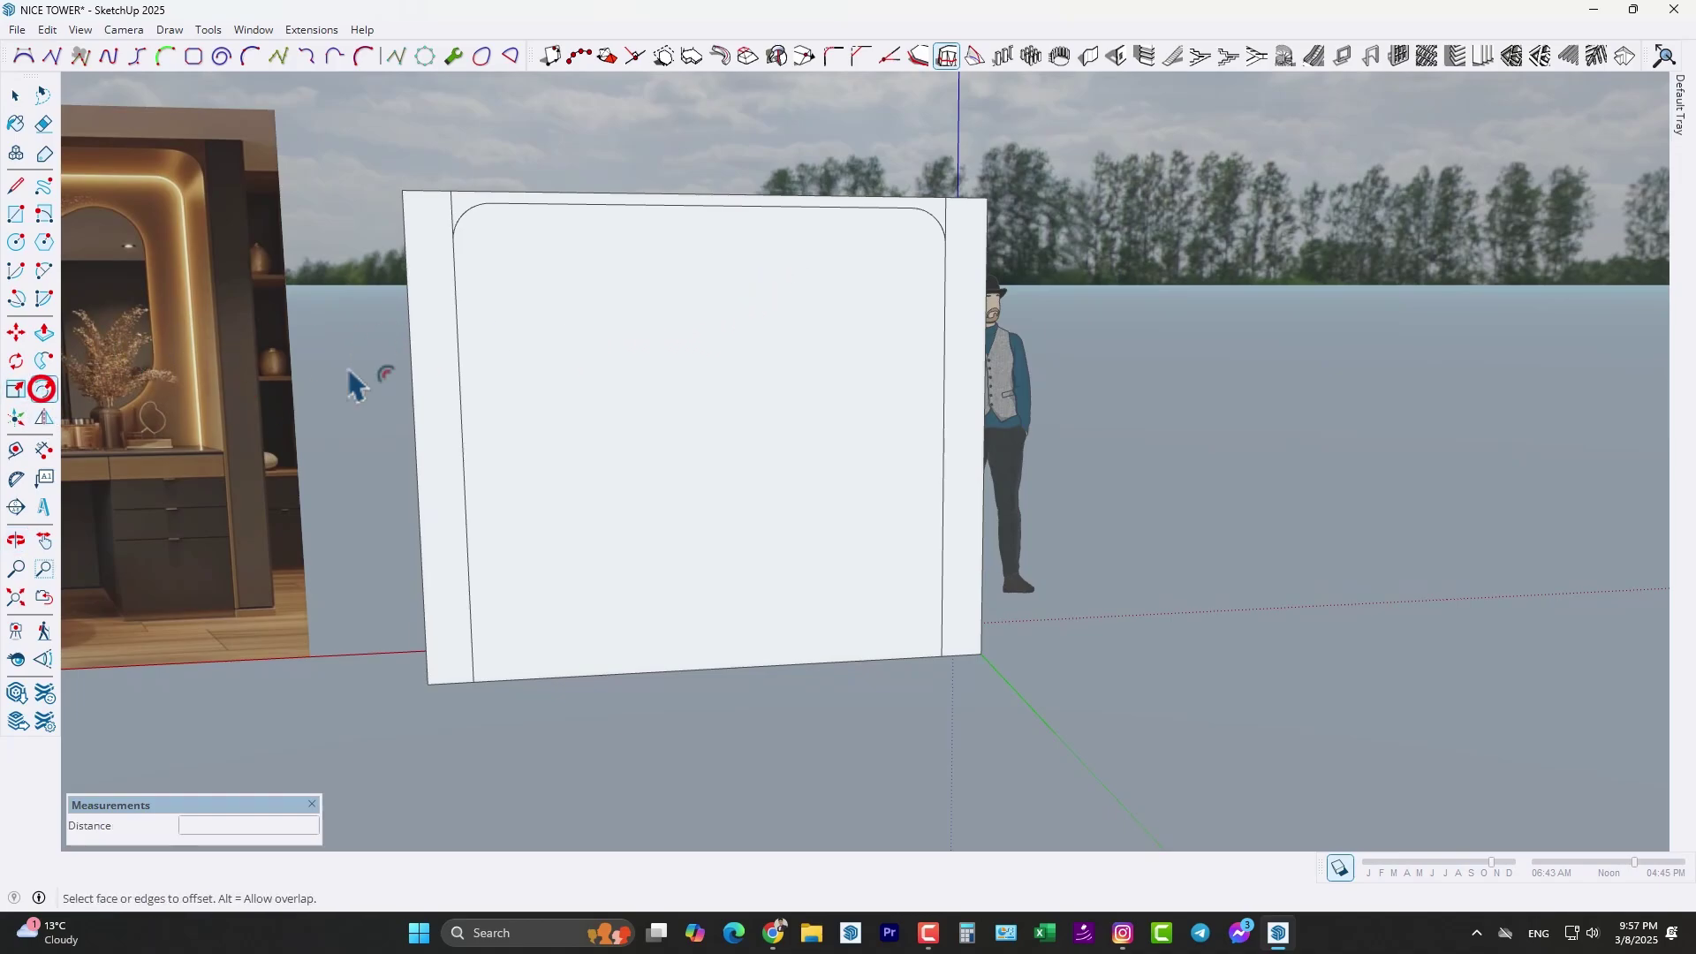
left_click(469, 358)
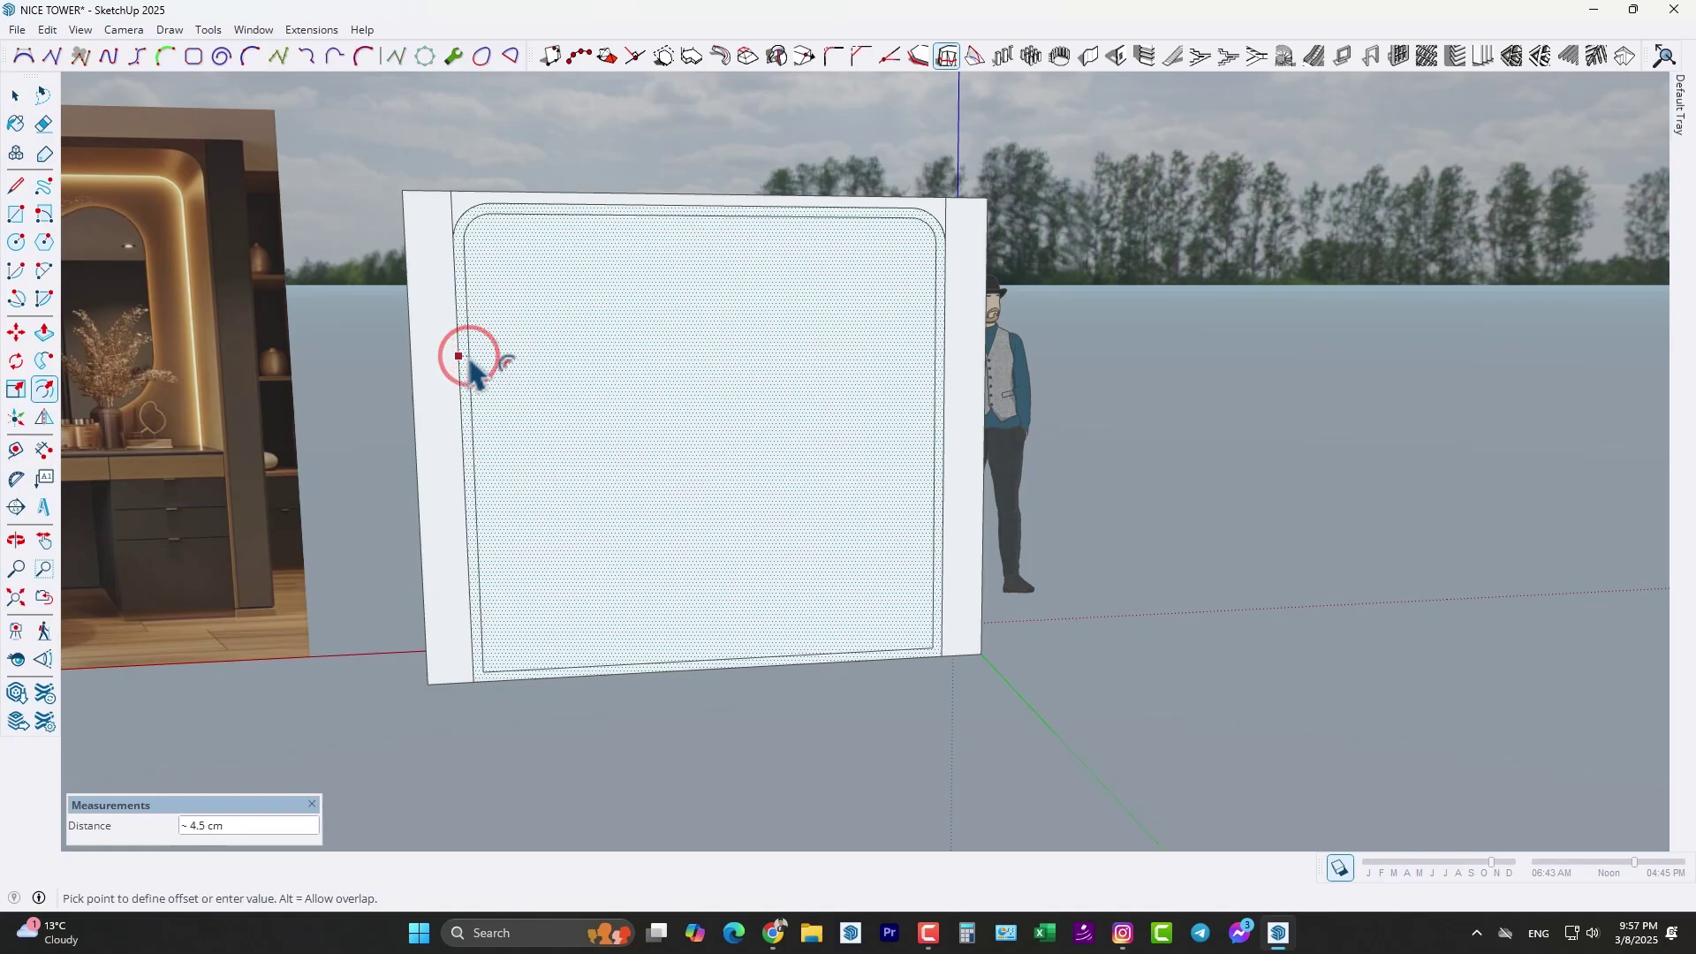
type("2")
key("Return")
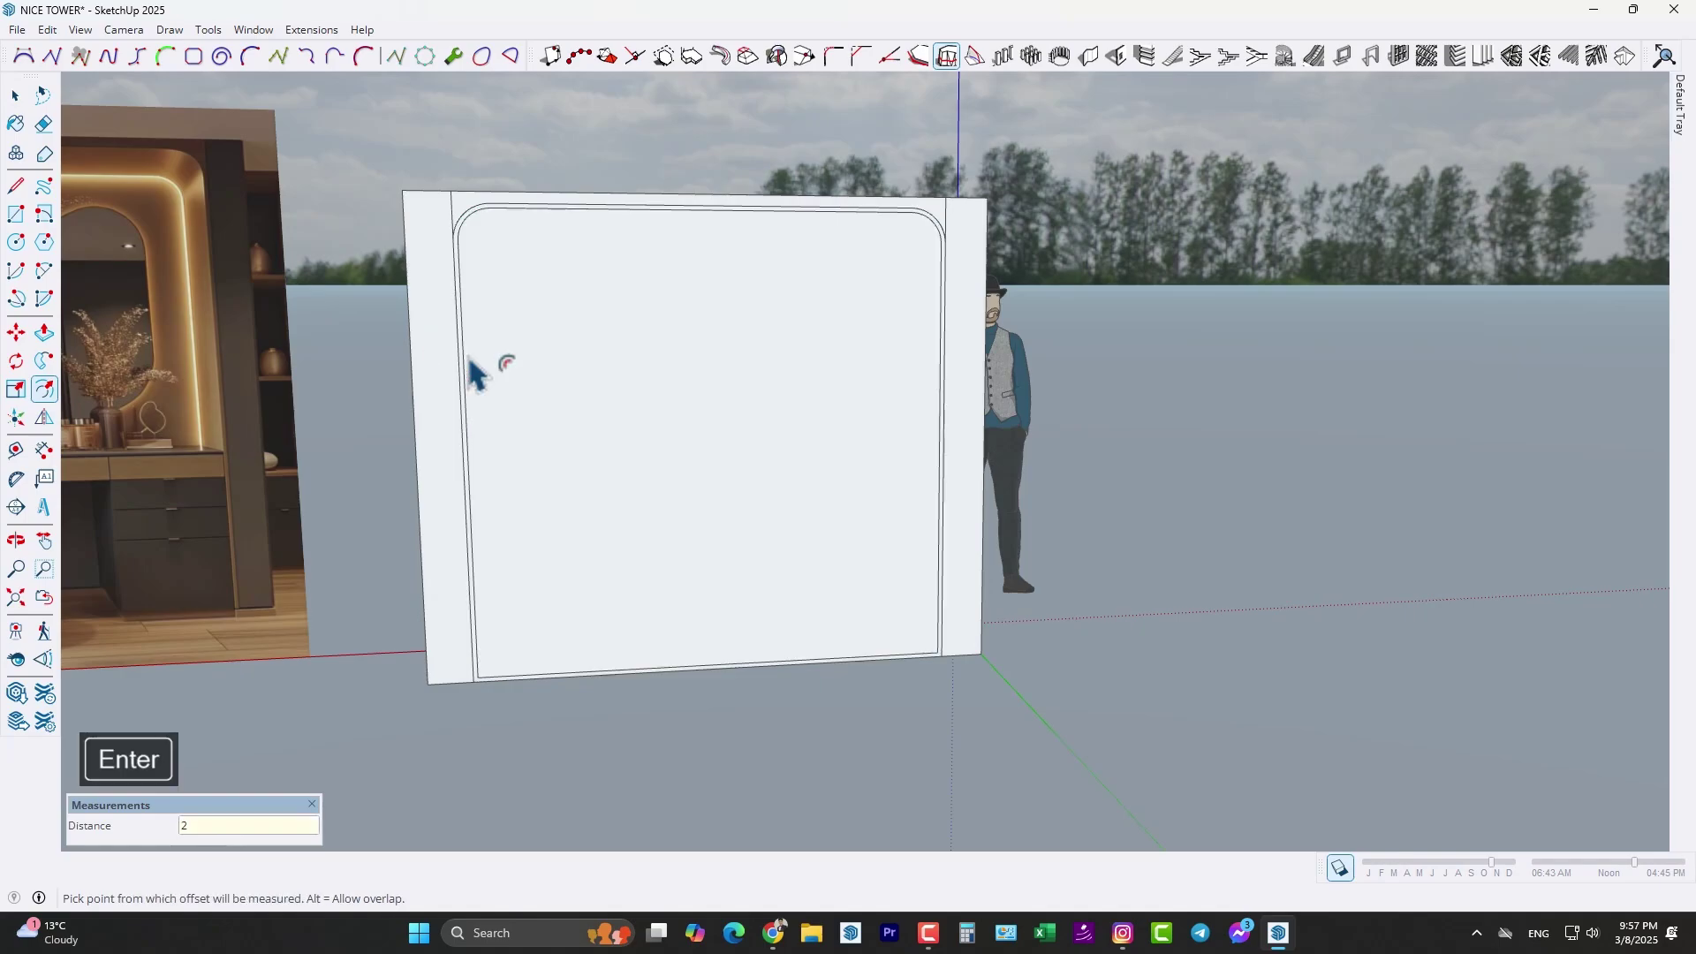
key("space")
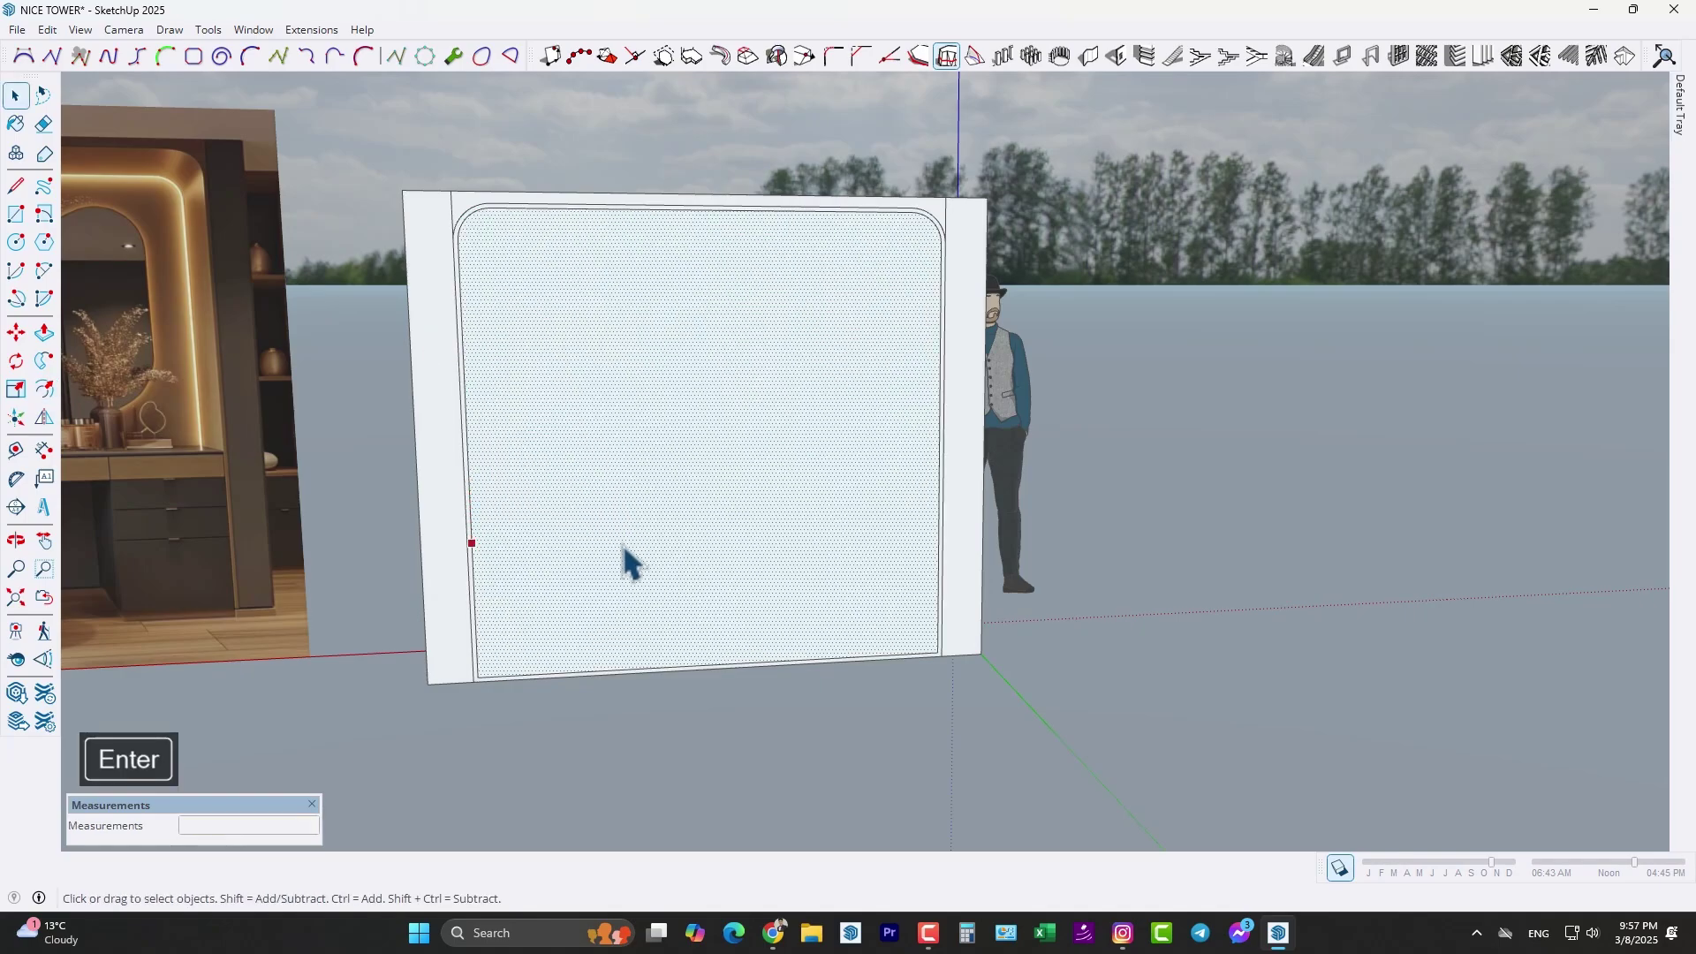
- Move the bottom edge of the inner offset outline down 2 cm onto the base edge of the front face
scroll(622, 634, "up", 2)
middle_click_drag(633, 562, 670, 448, "shift")
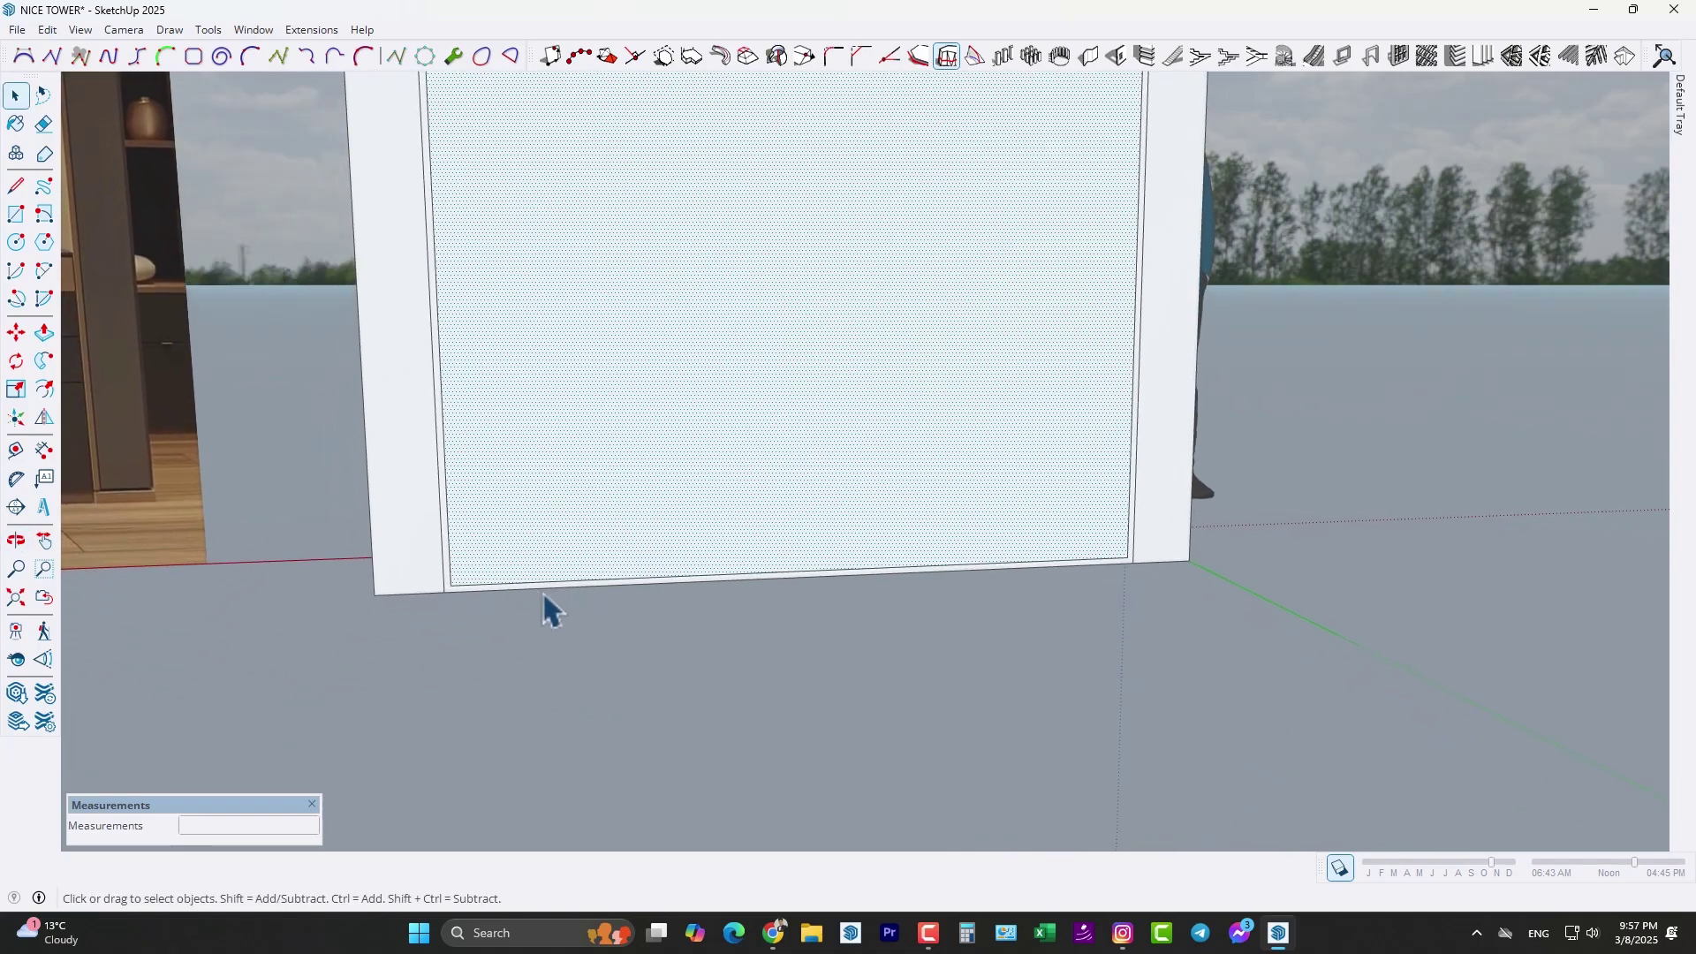
left_click(517, 585)
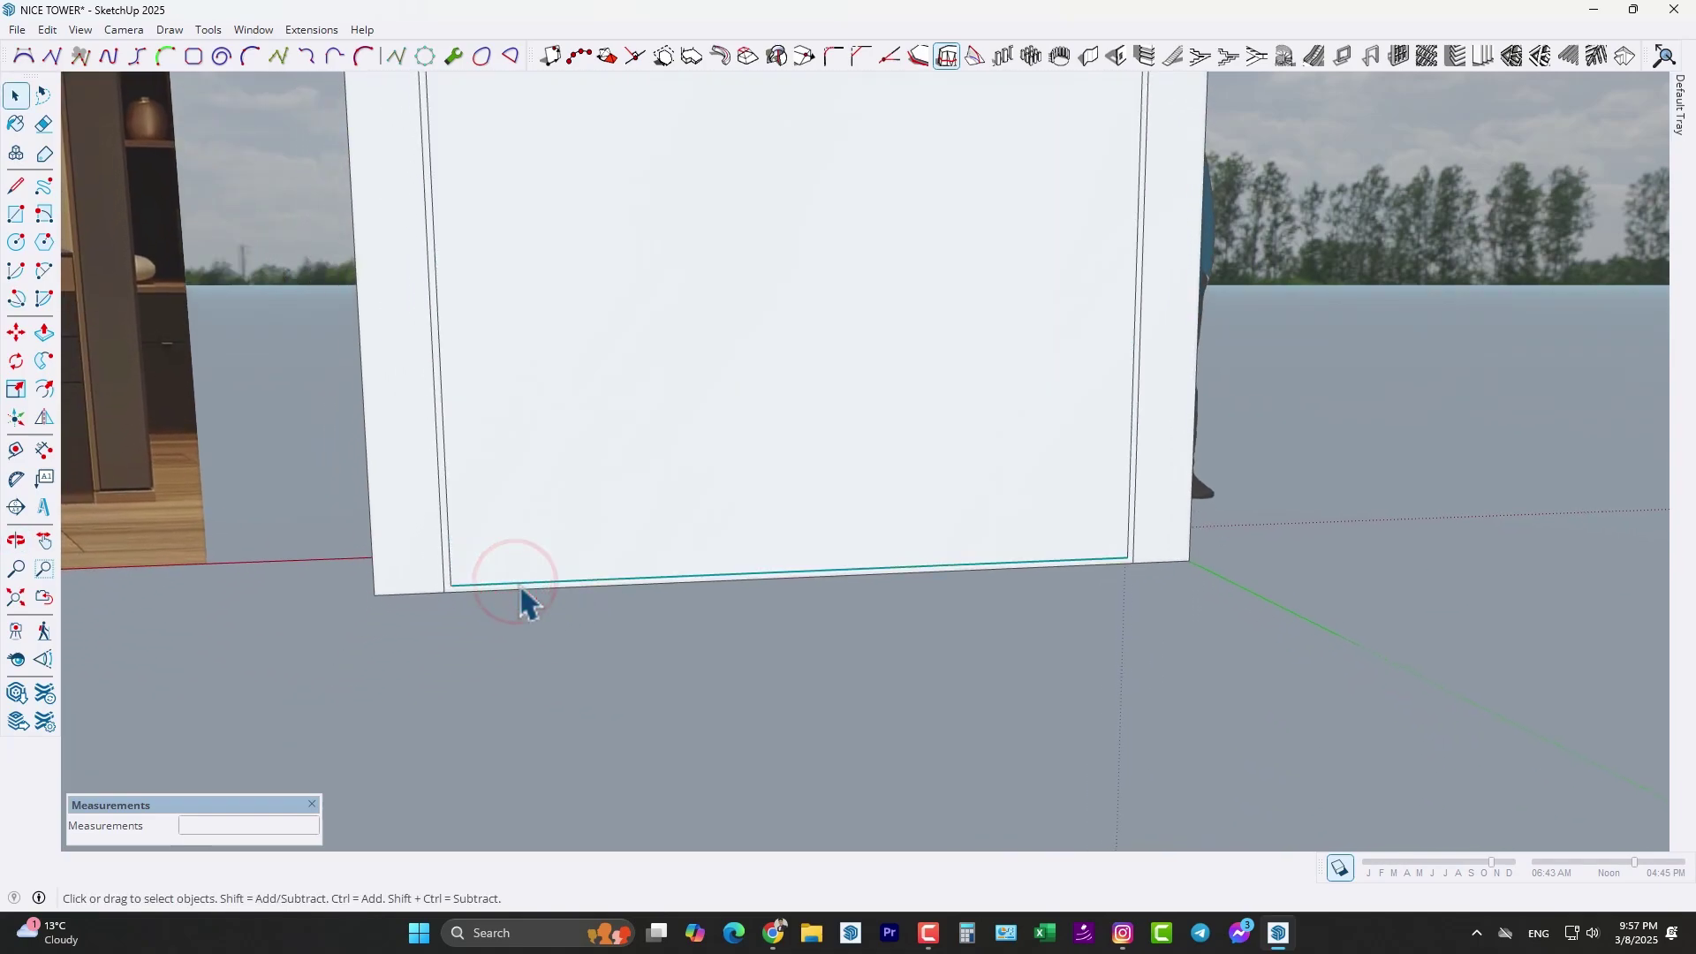
key("m")
left_click(481, 585)
key("Up")
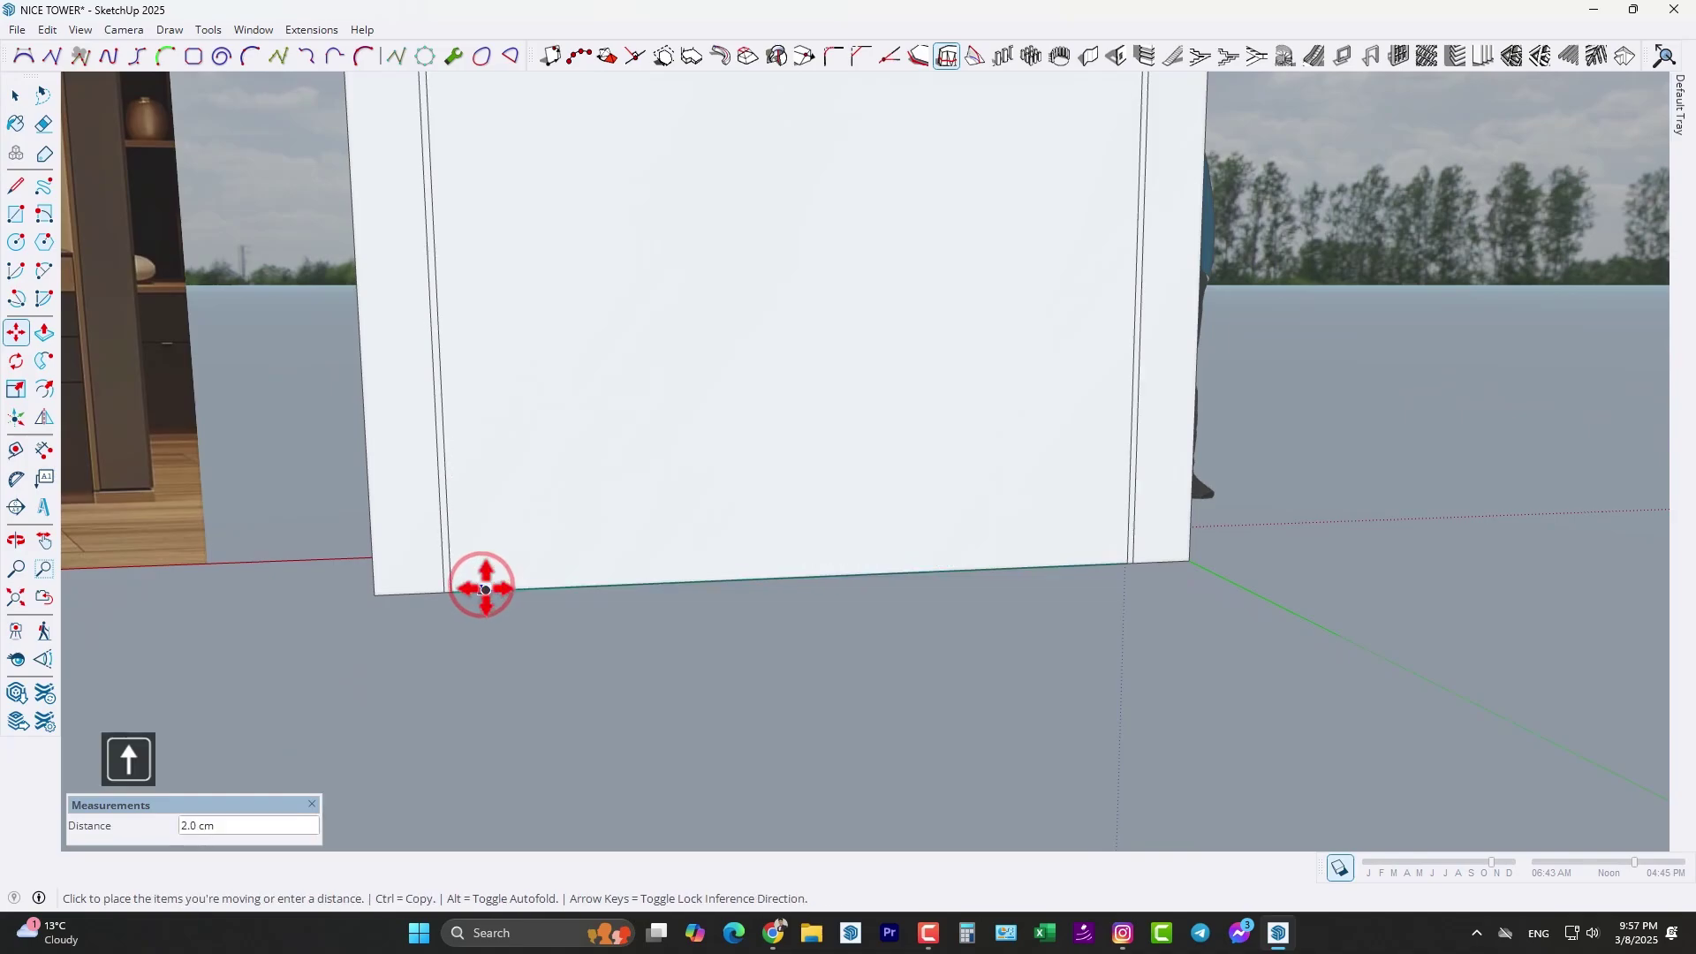
left_click(485, 589)
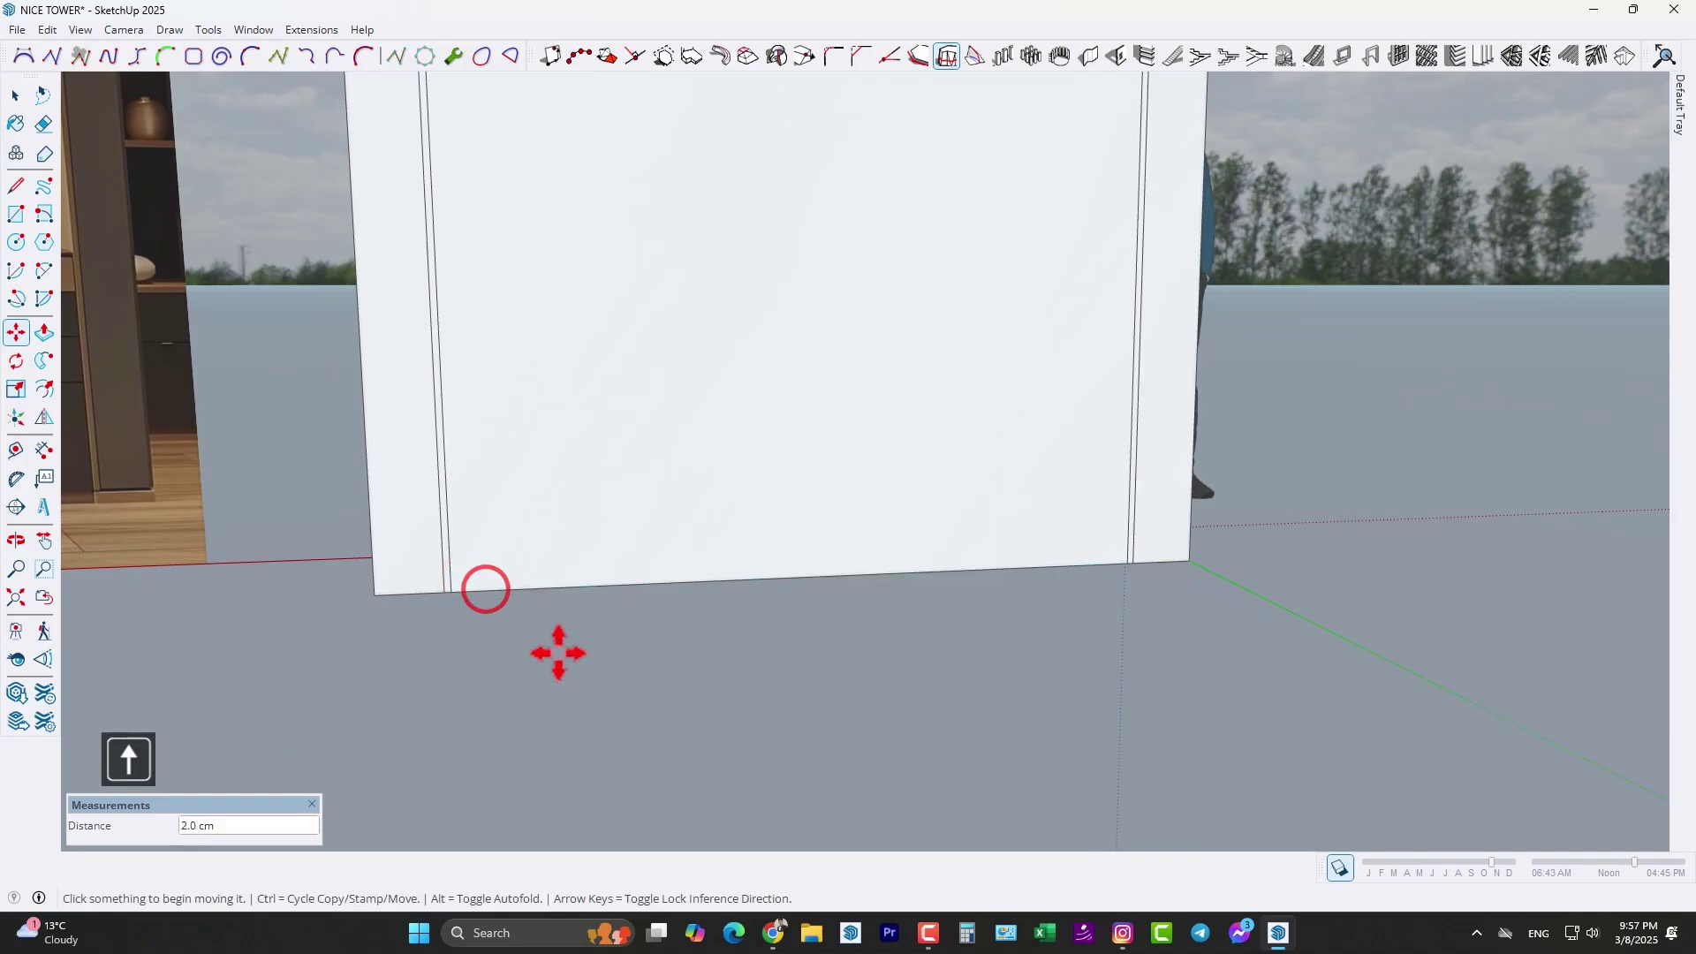
scroll(558, 653, "down", 8)
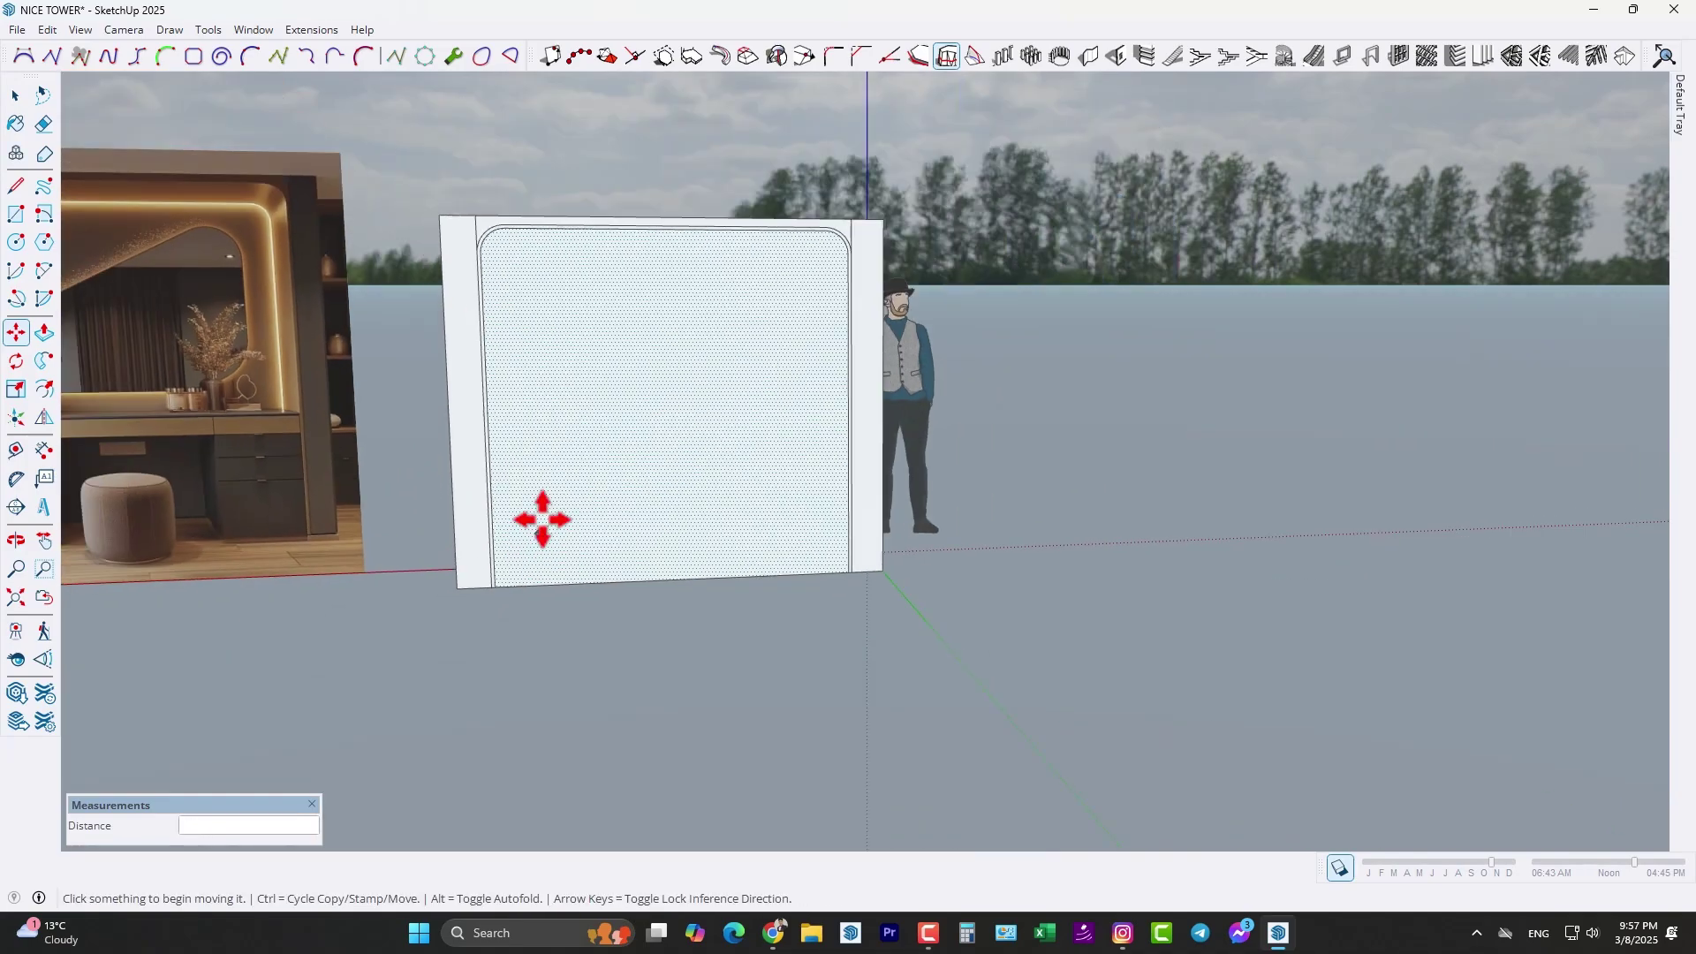
- Copy the bottom edge of the round-cornered central panel up 85 cm to mark the tabletop height
middle_click_drag(541, 520, 433, 576)
key("space")
left_click(639, 655)
scroll(583, 434, "up", 3)
scroll(544, 410, "down", 2)
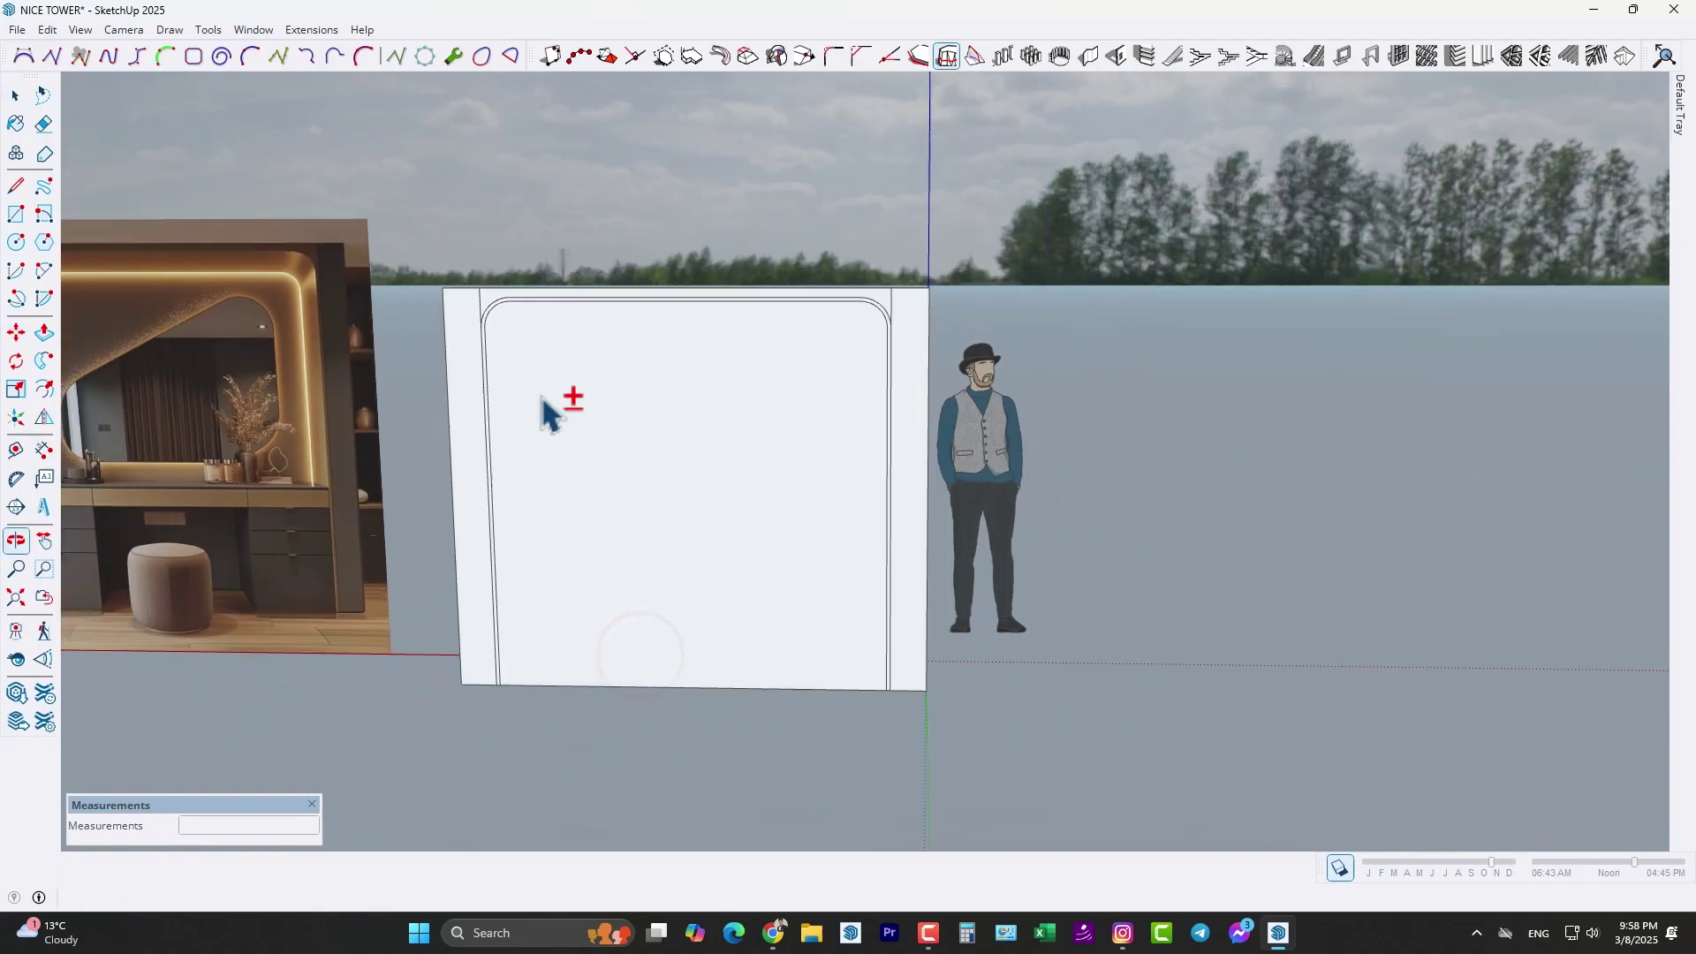
middle_click_drag(543, 395, 606, 406)
scroll(571, 417, "down", 2)
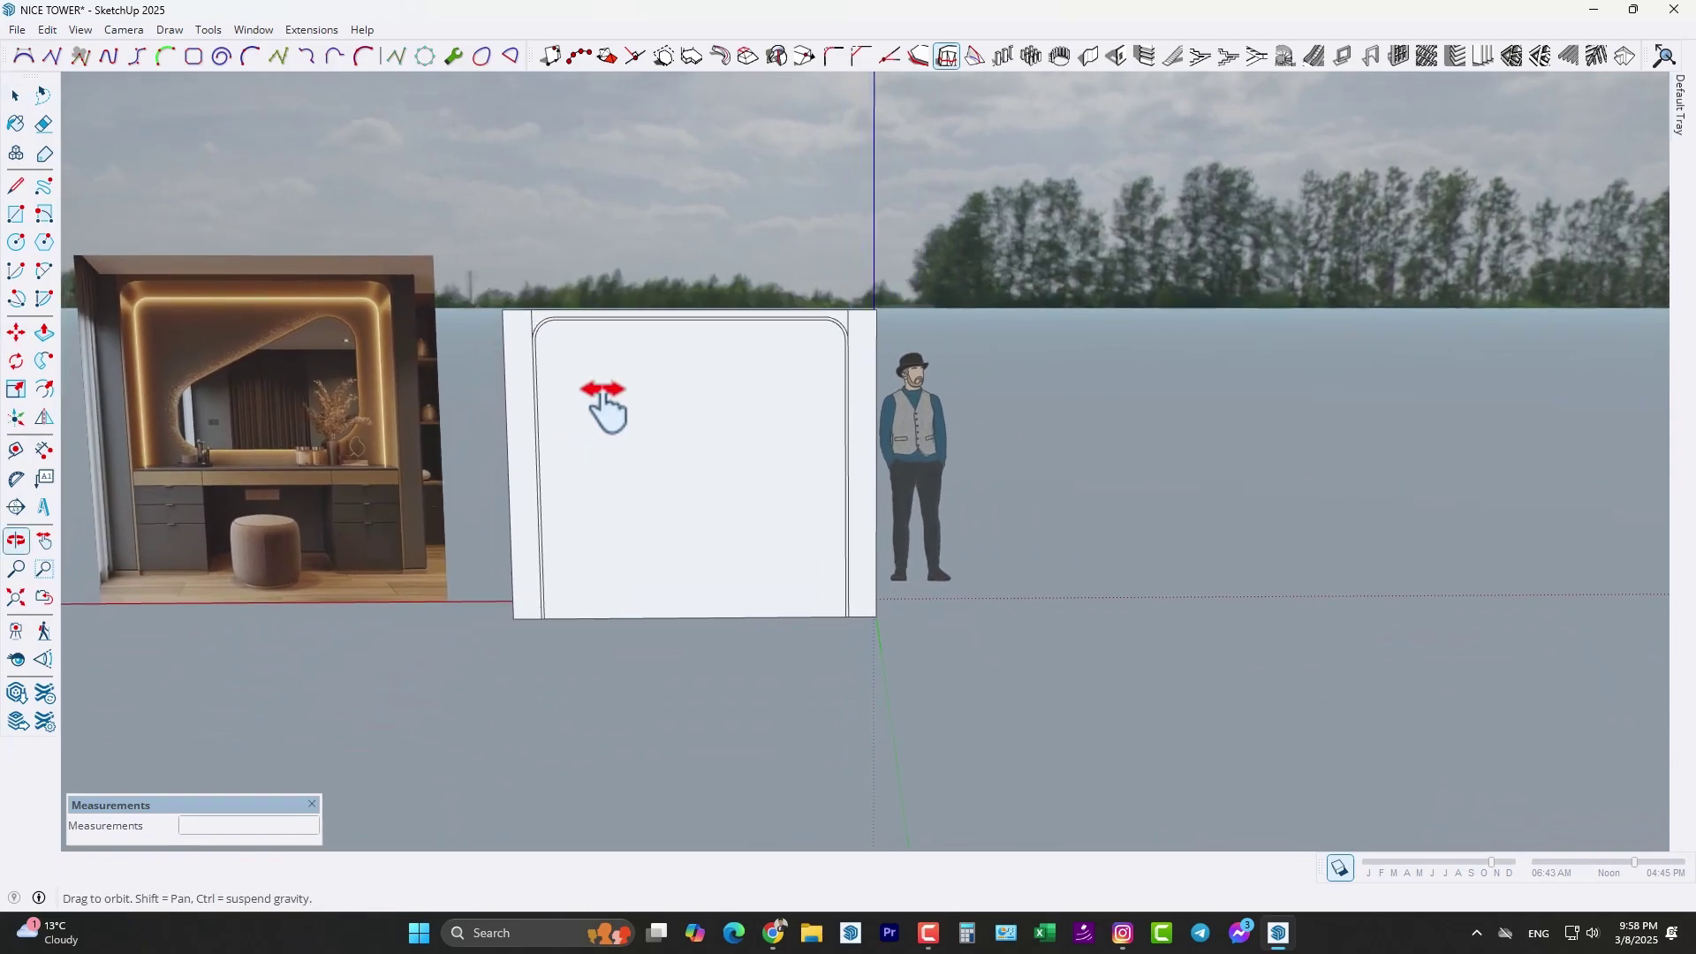
scroll(566, 667, "up", 4)
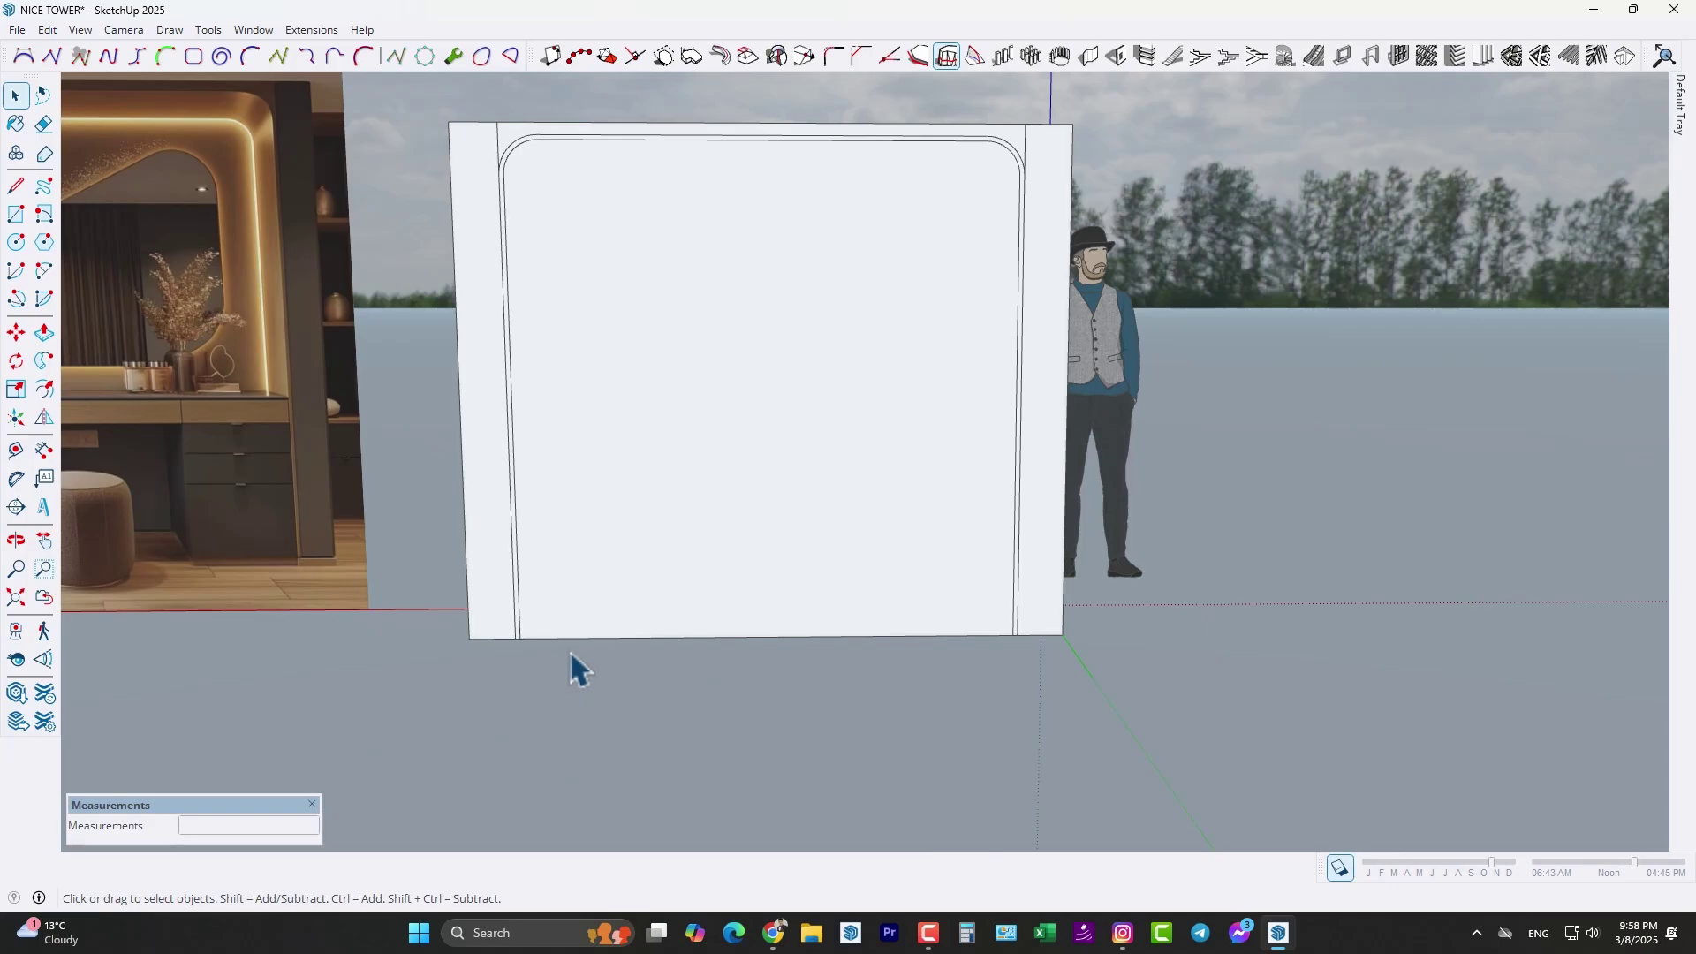
key("m")
left_click(573, 636)
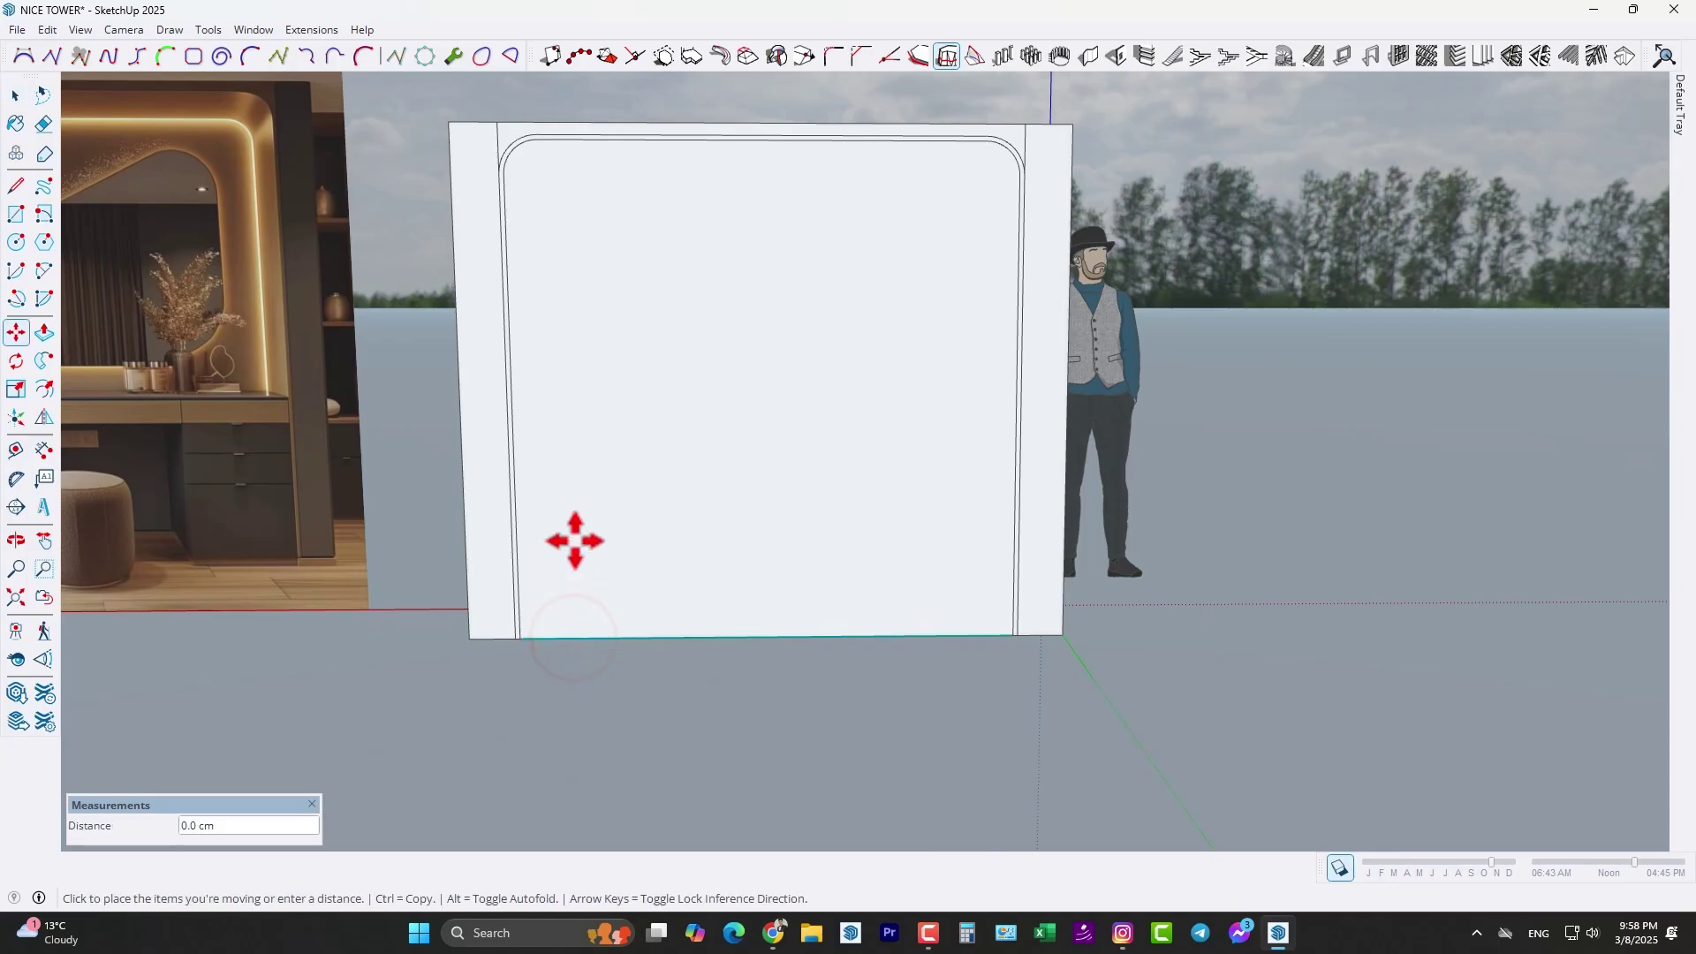
key("ctrl")
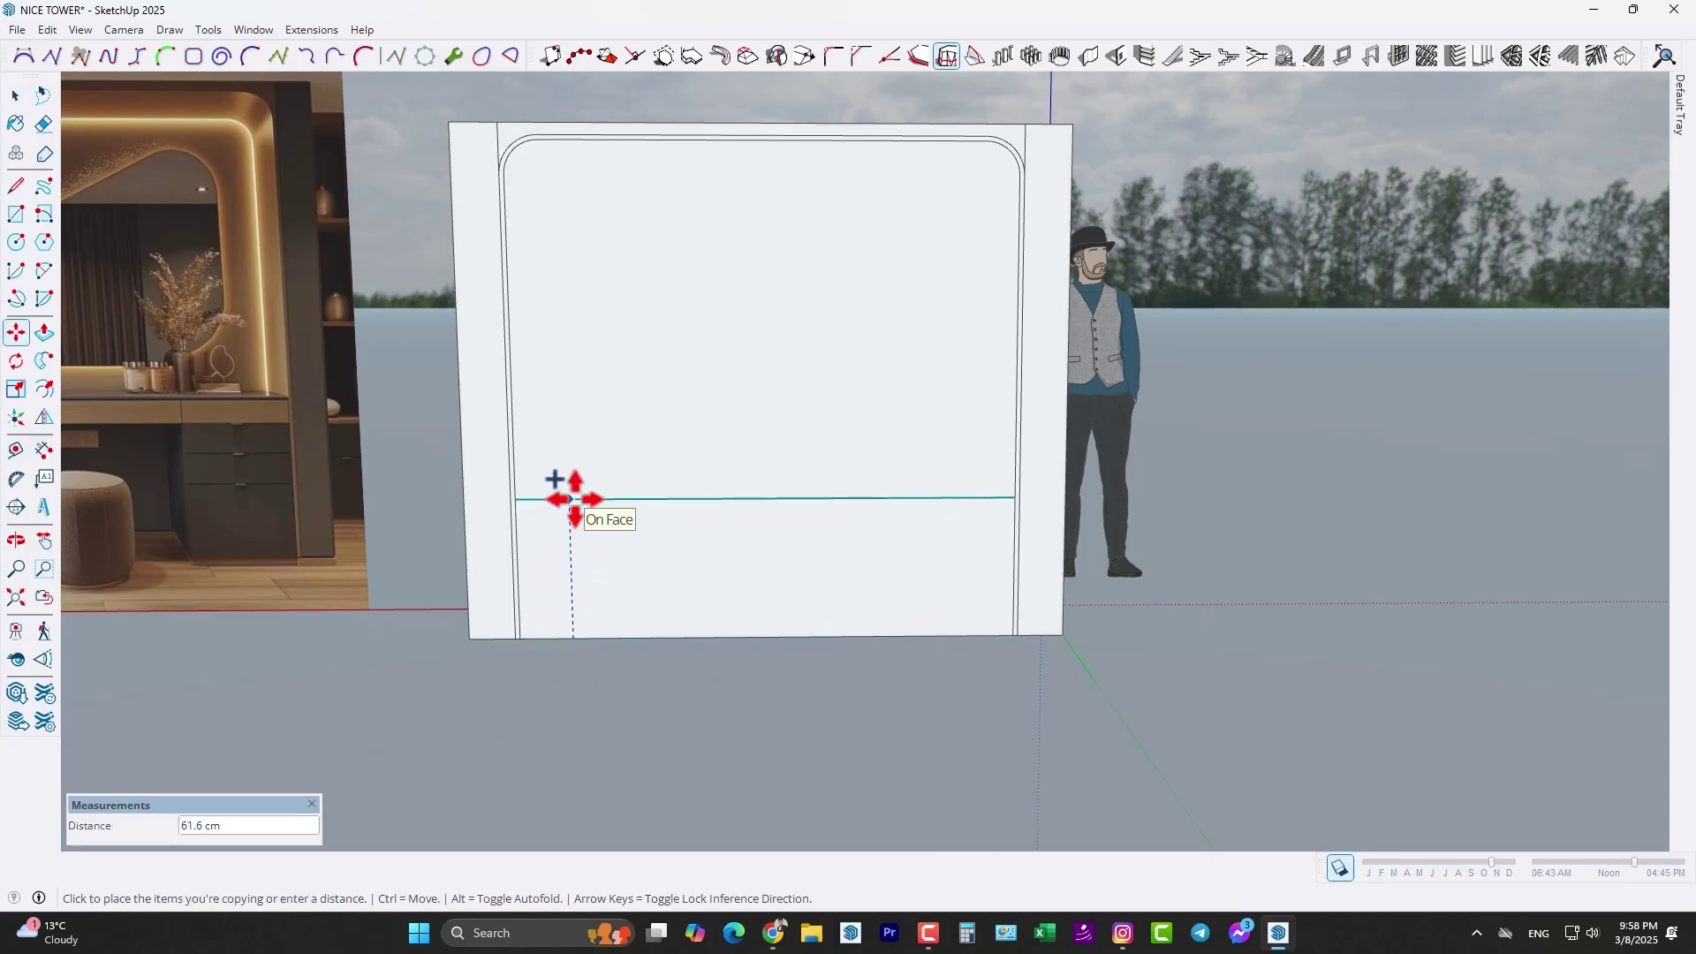
type("85")
key("Return")
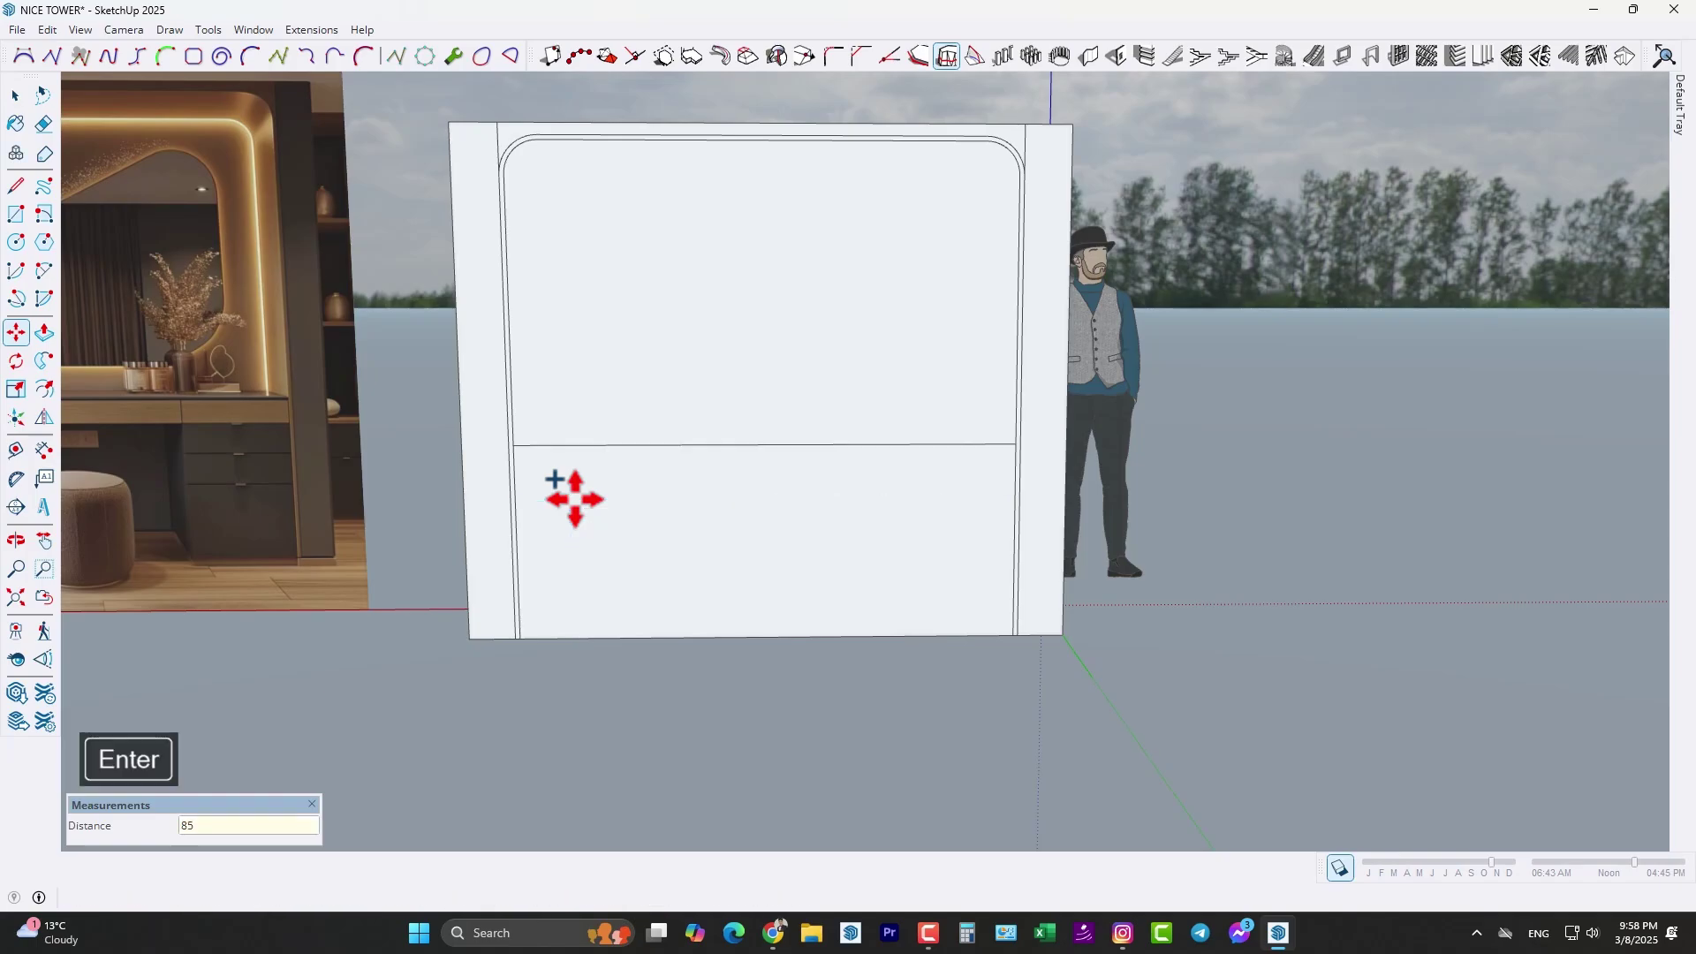
- Copy the left and right inner vertical edges below the tabletop line 60 cm inward to outline both drawer columns
left_click(519, 552)
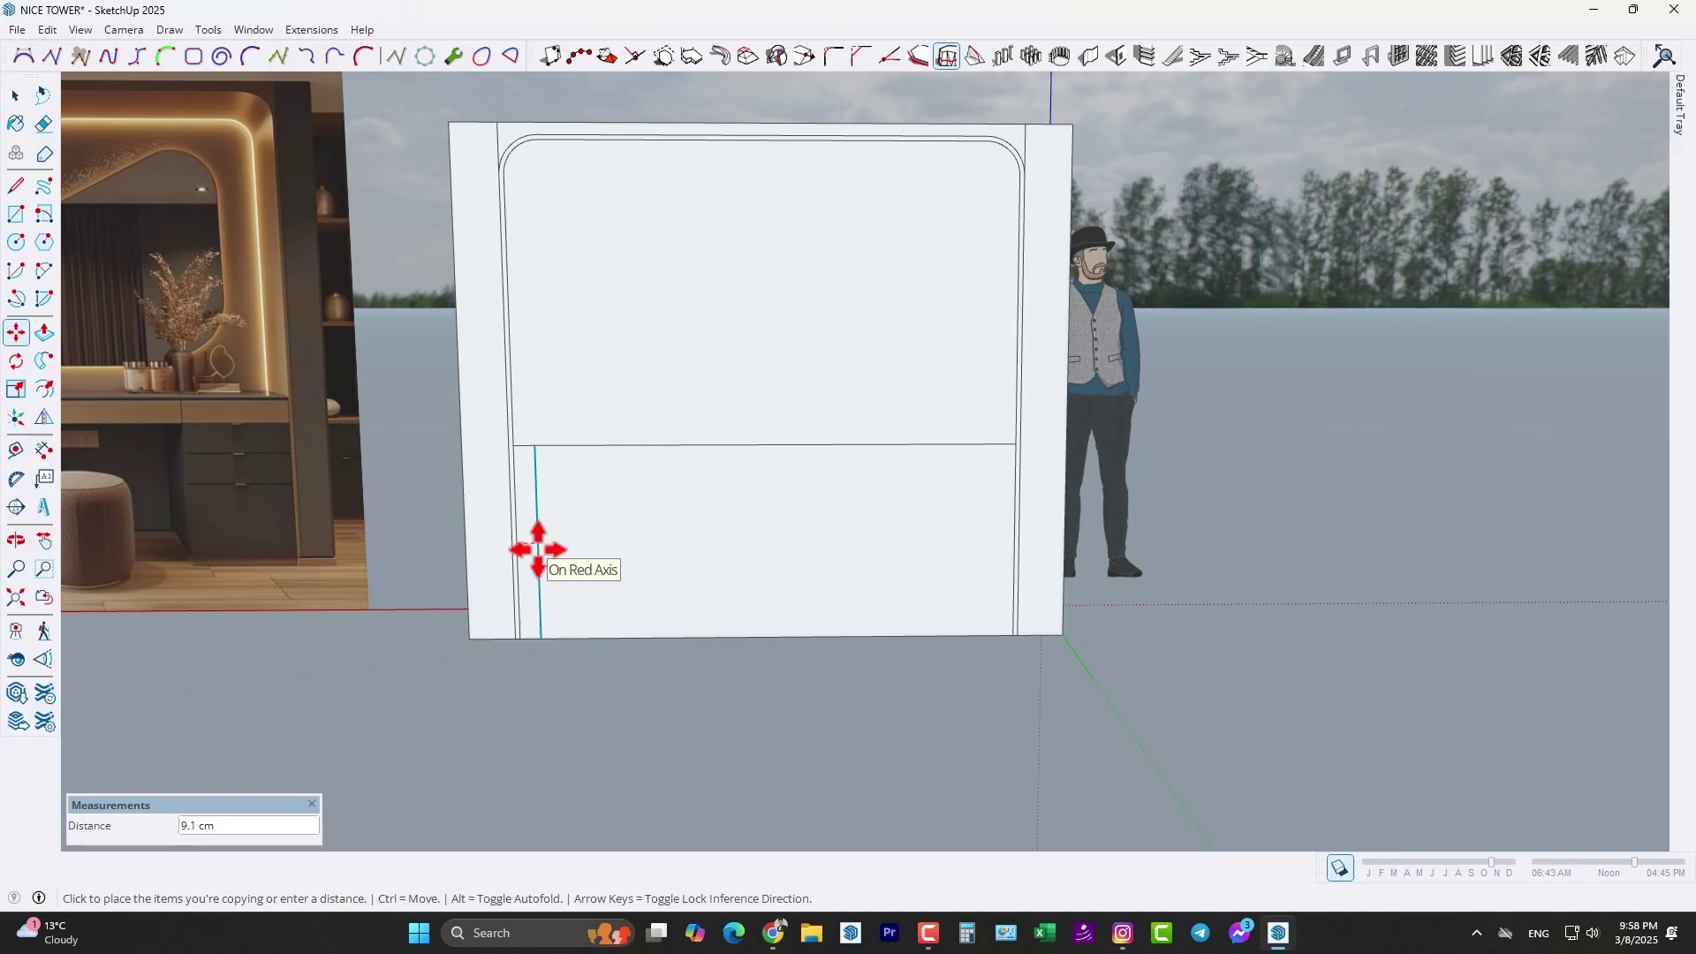
type("60")
key("Return")
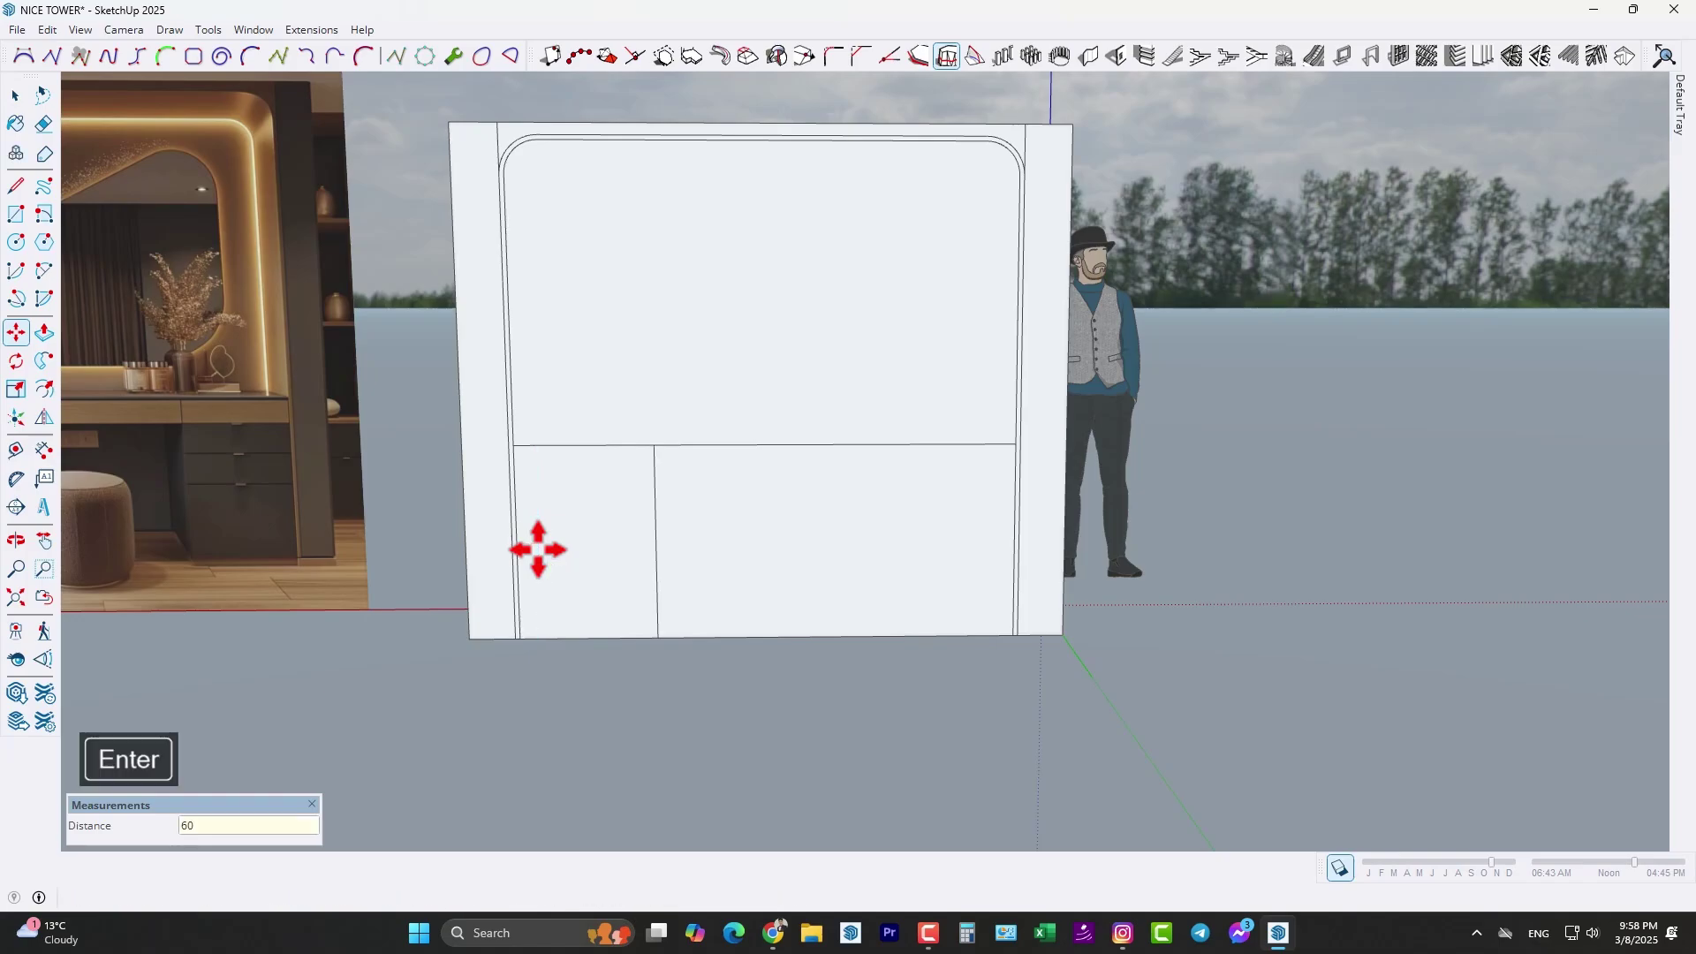
left_click(1018, 544)
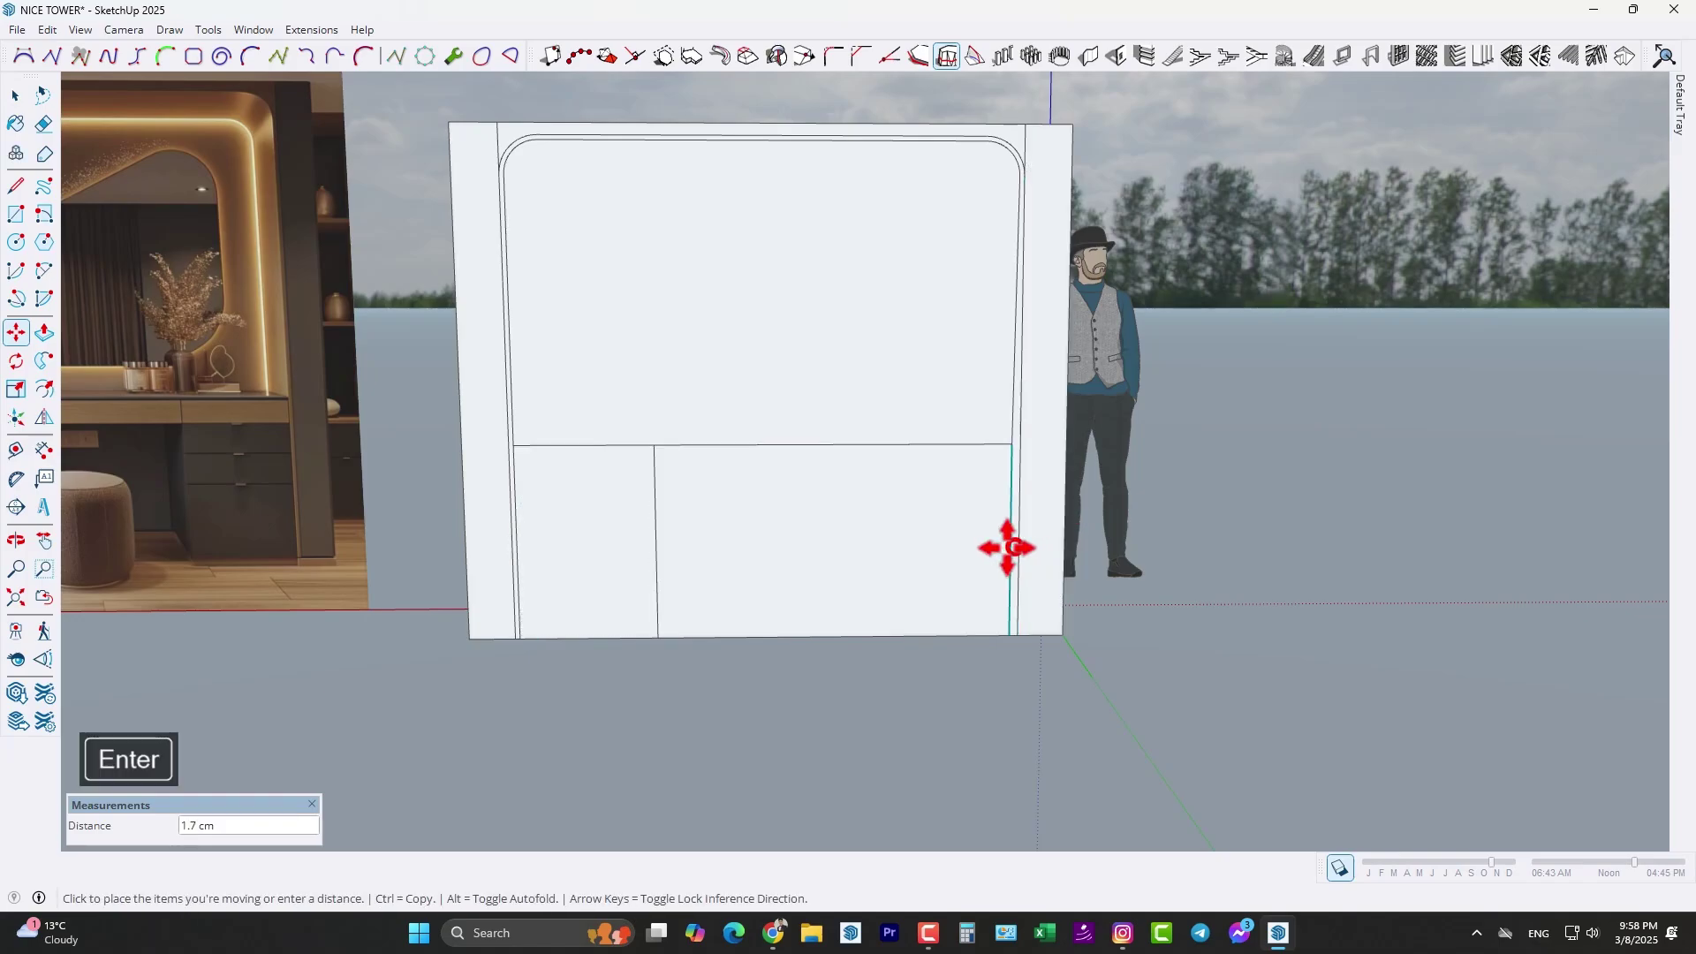
key("ctrl")
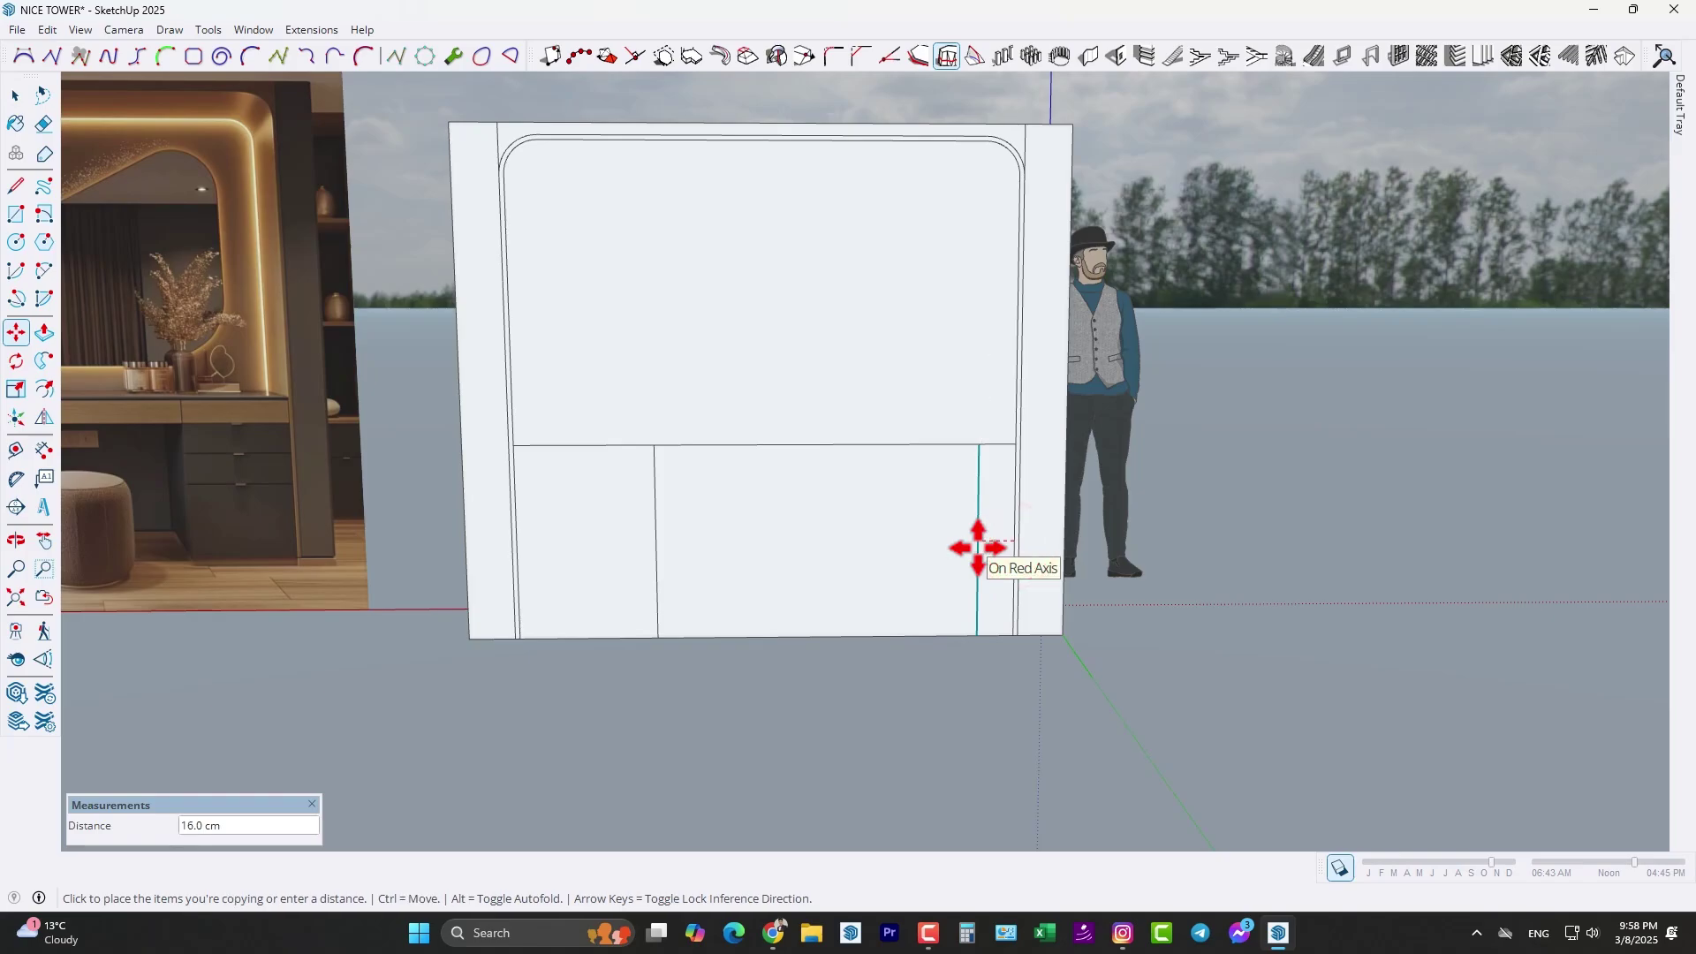
type("60")
key("Return")
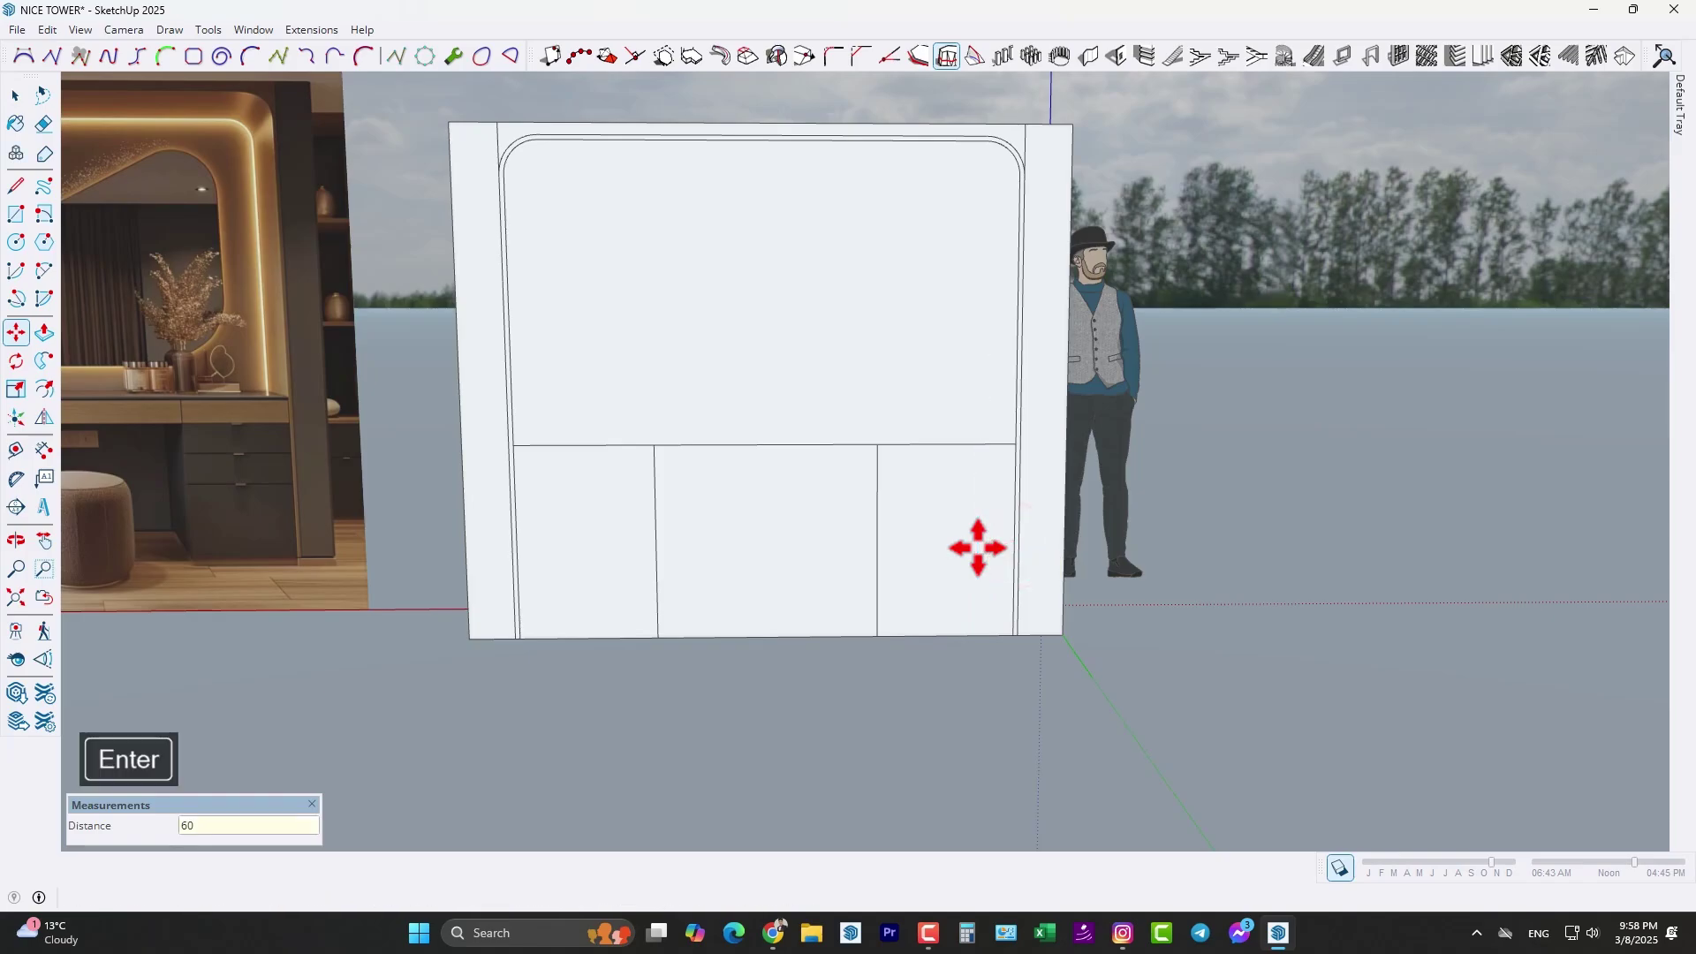
- Copy the whole tabletop line 13 cm straight down to form the top drawer row
key("space")
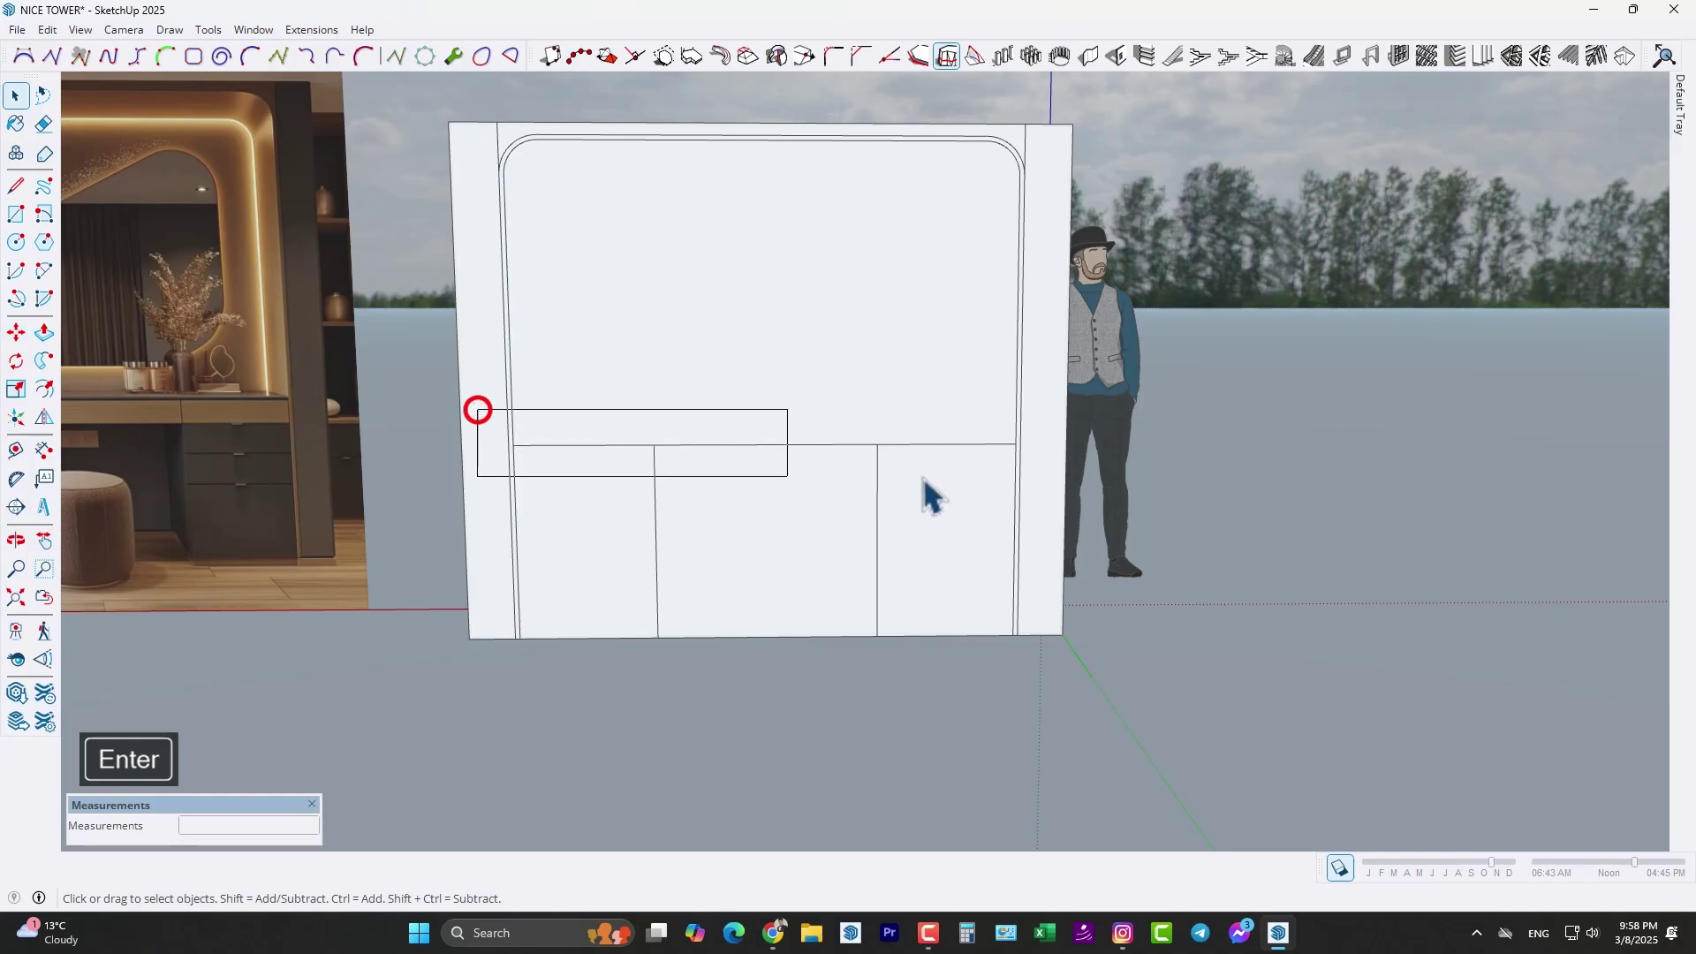
left_click_drag(928, 494, 918, 499)
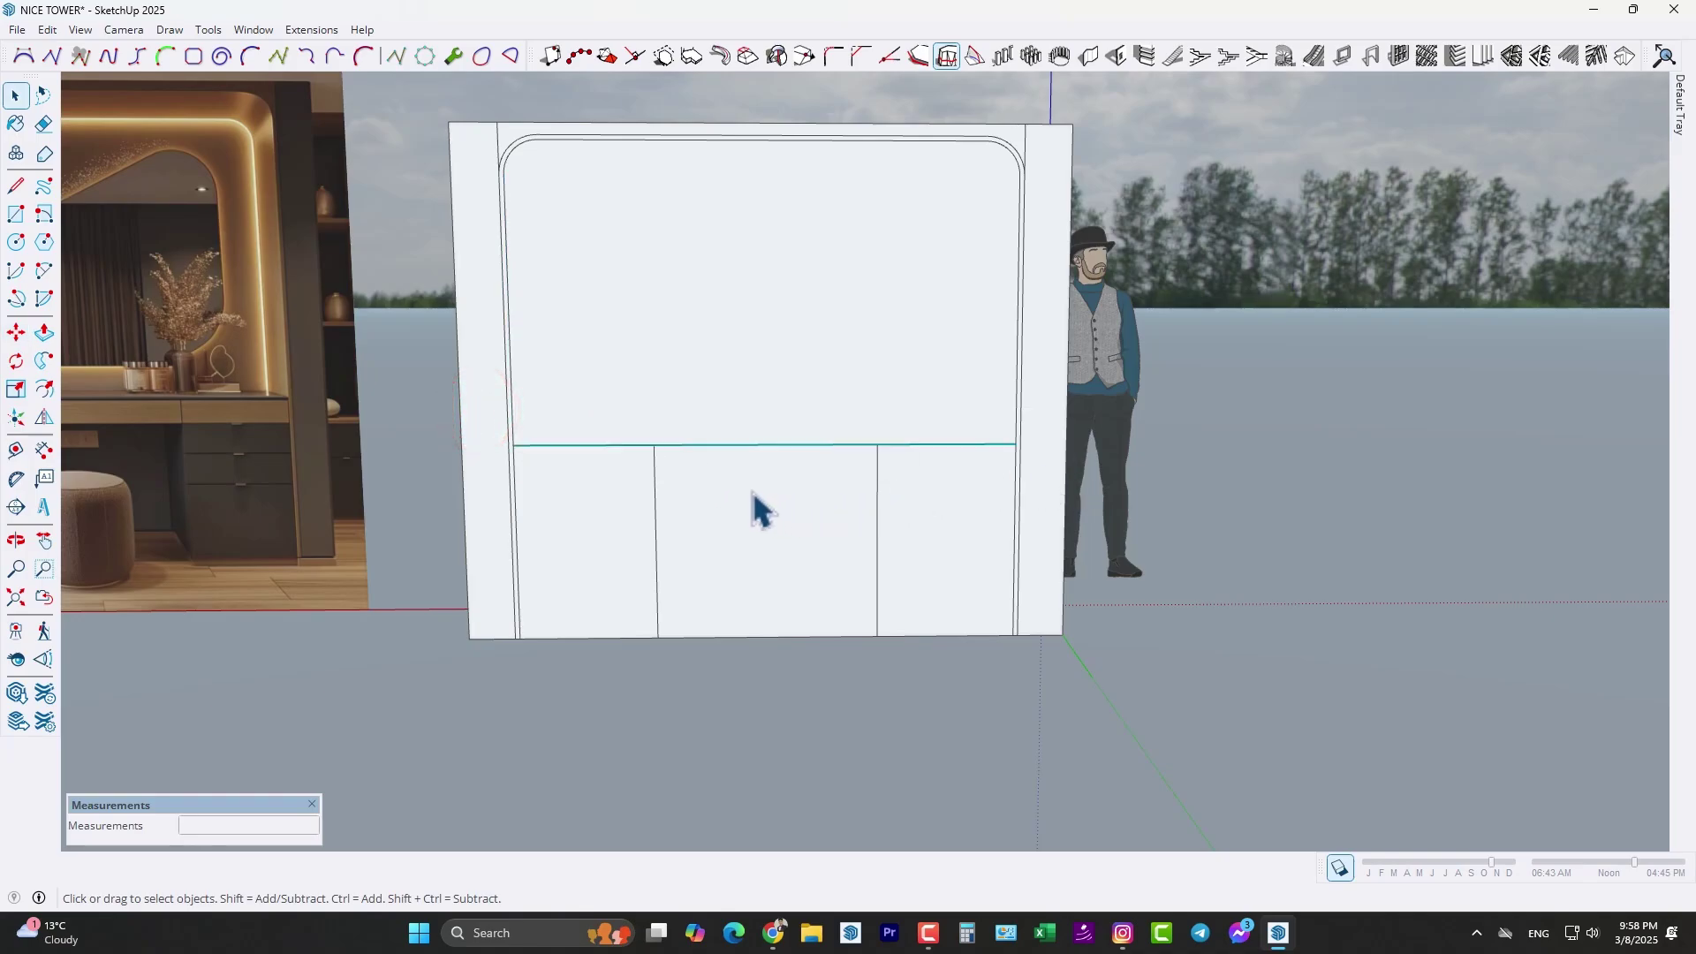
key("m")
left_click(717, 445)
key("Up")
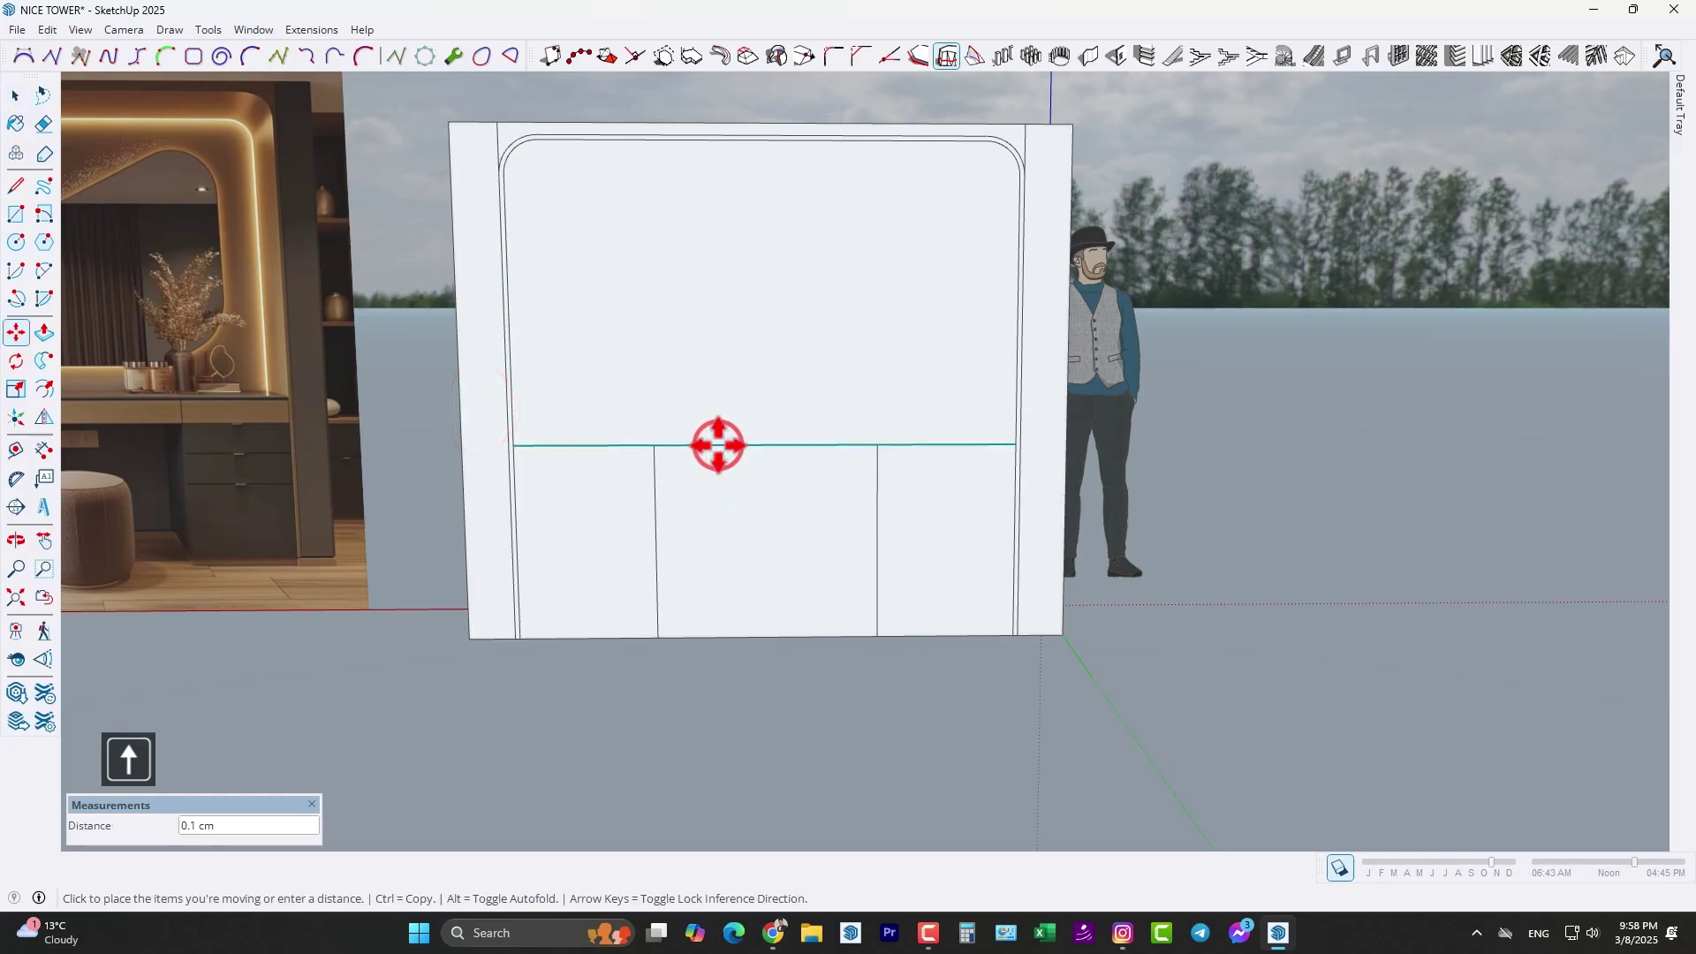
key("ctrl")
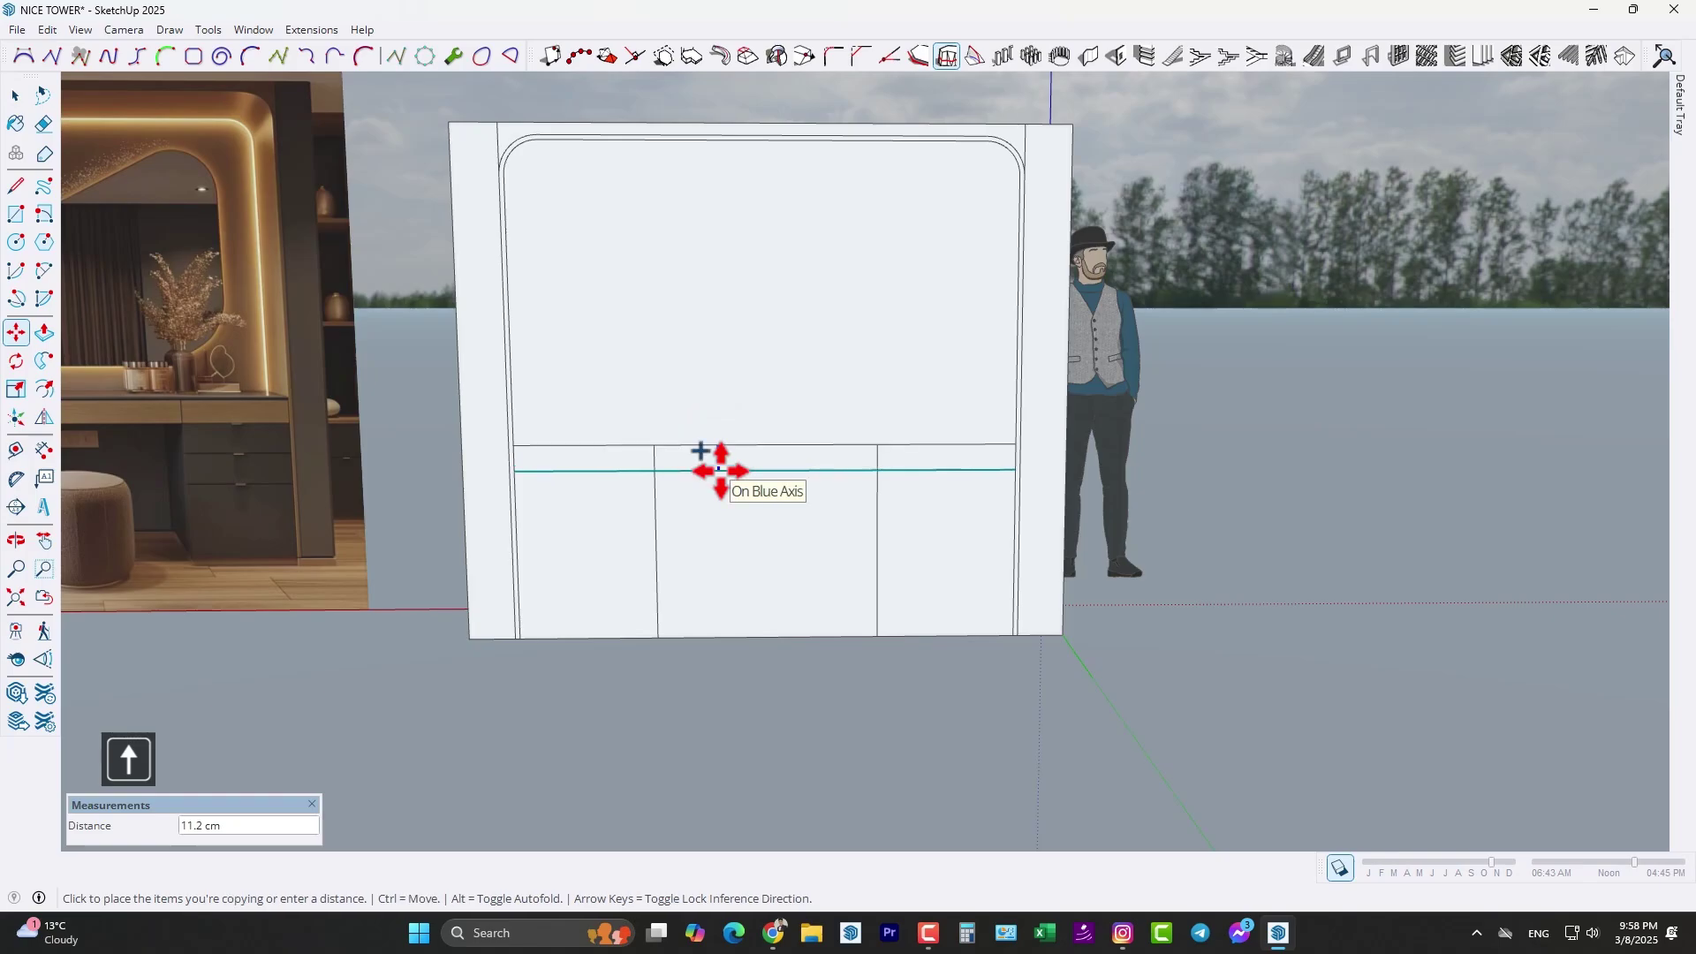
type("13")
key("Return")
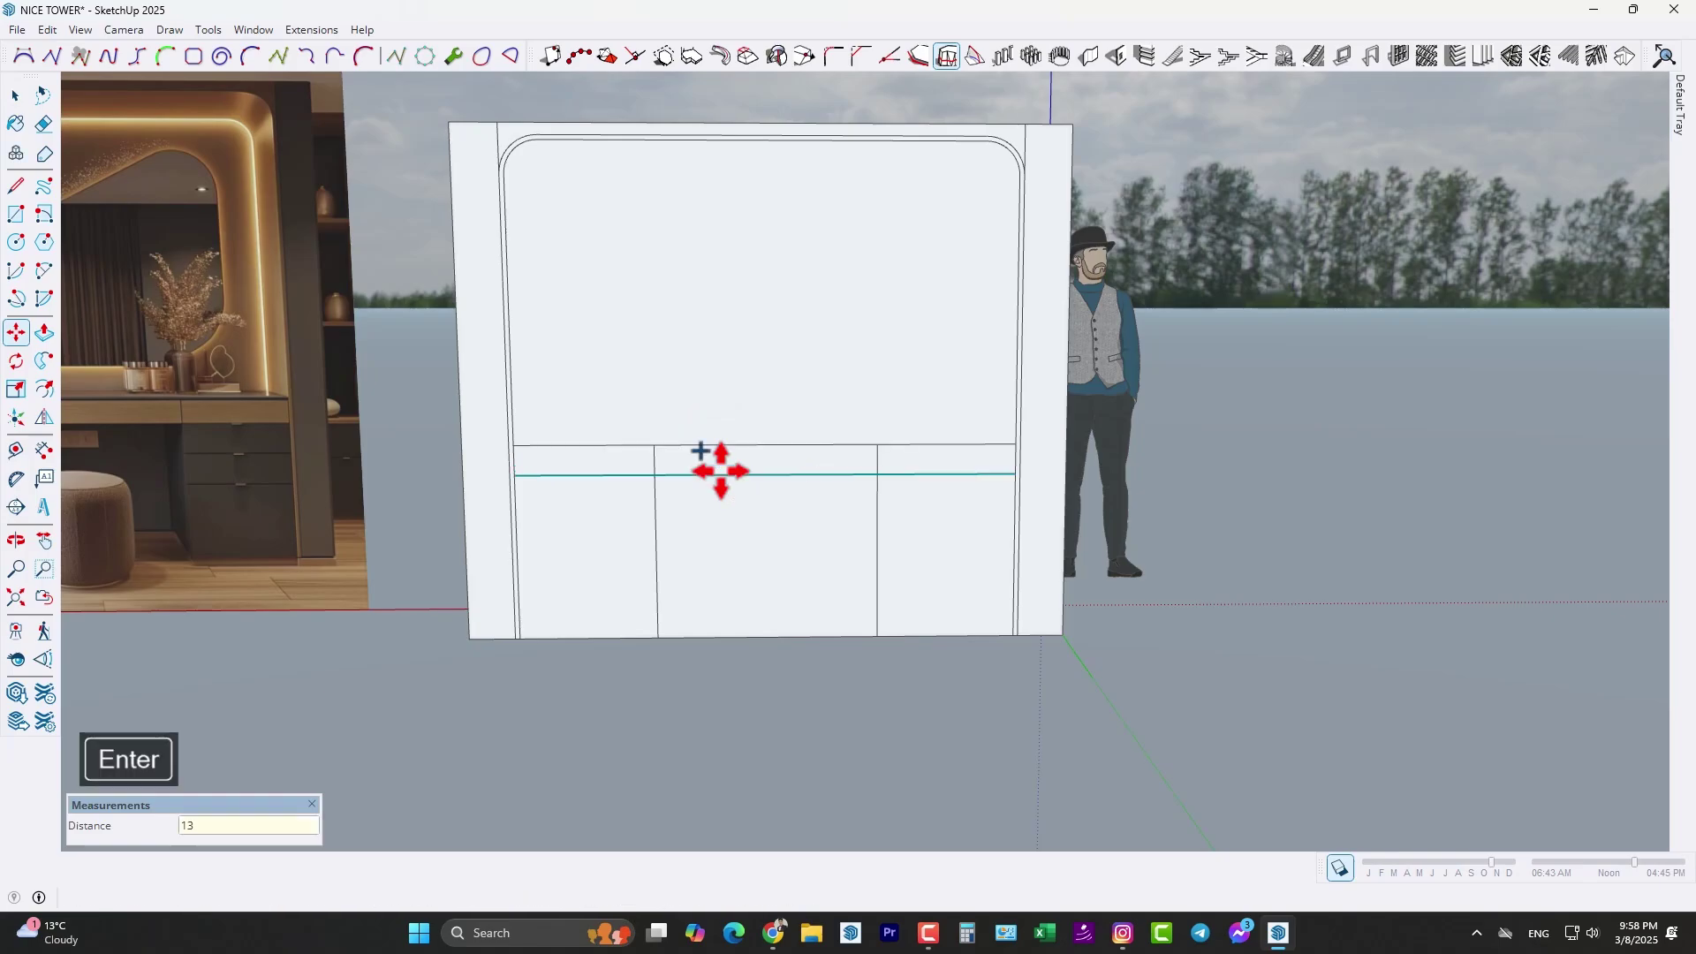
- Copy the lower edges of the two outer top drawers down twice at 17 cm spacing to divide both side columns
key("space")
left_click(598, 475)
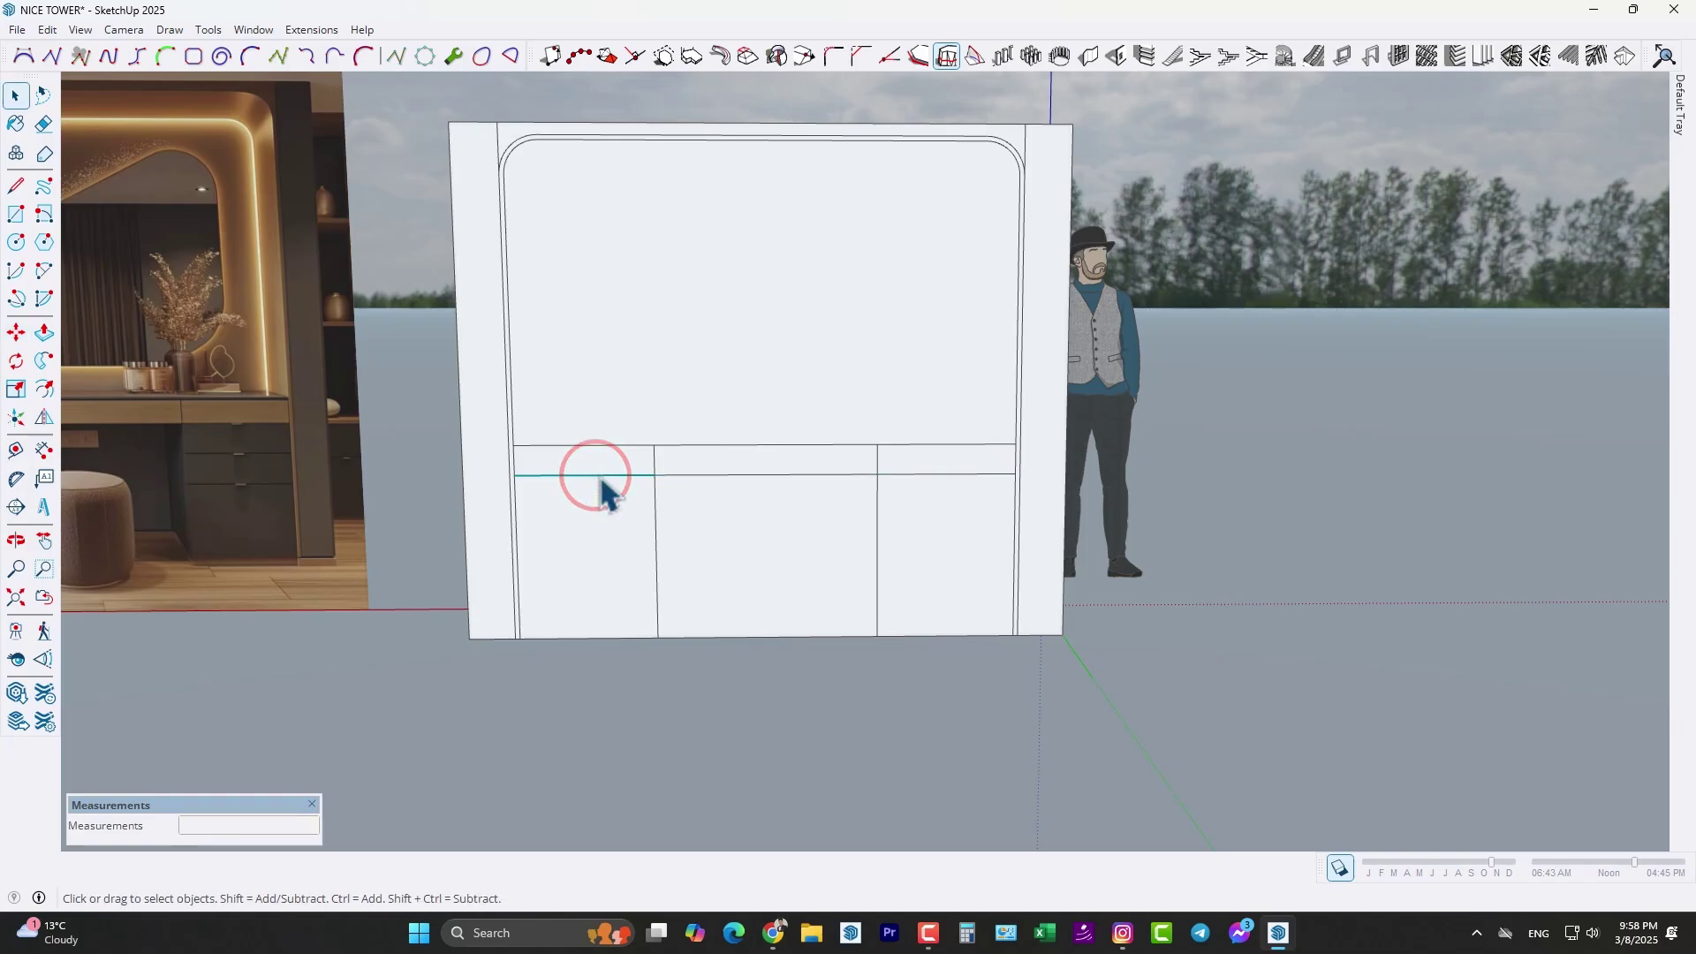
left_click(929, 473, "ctrl")
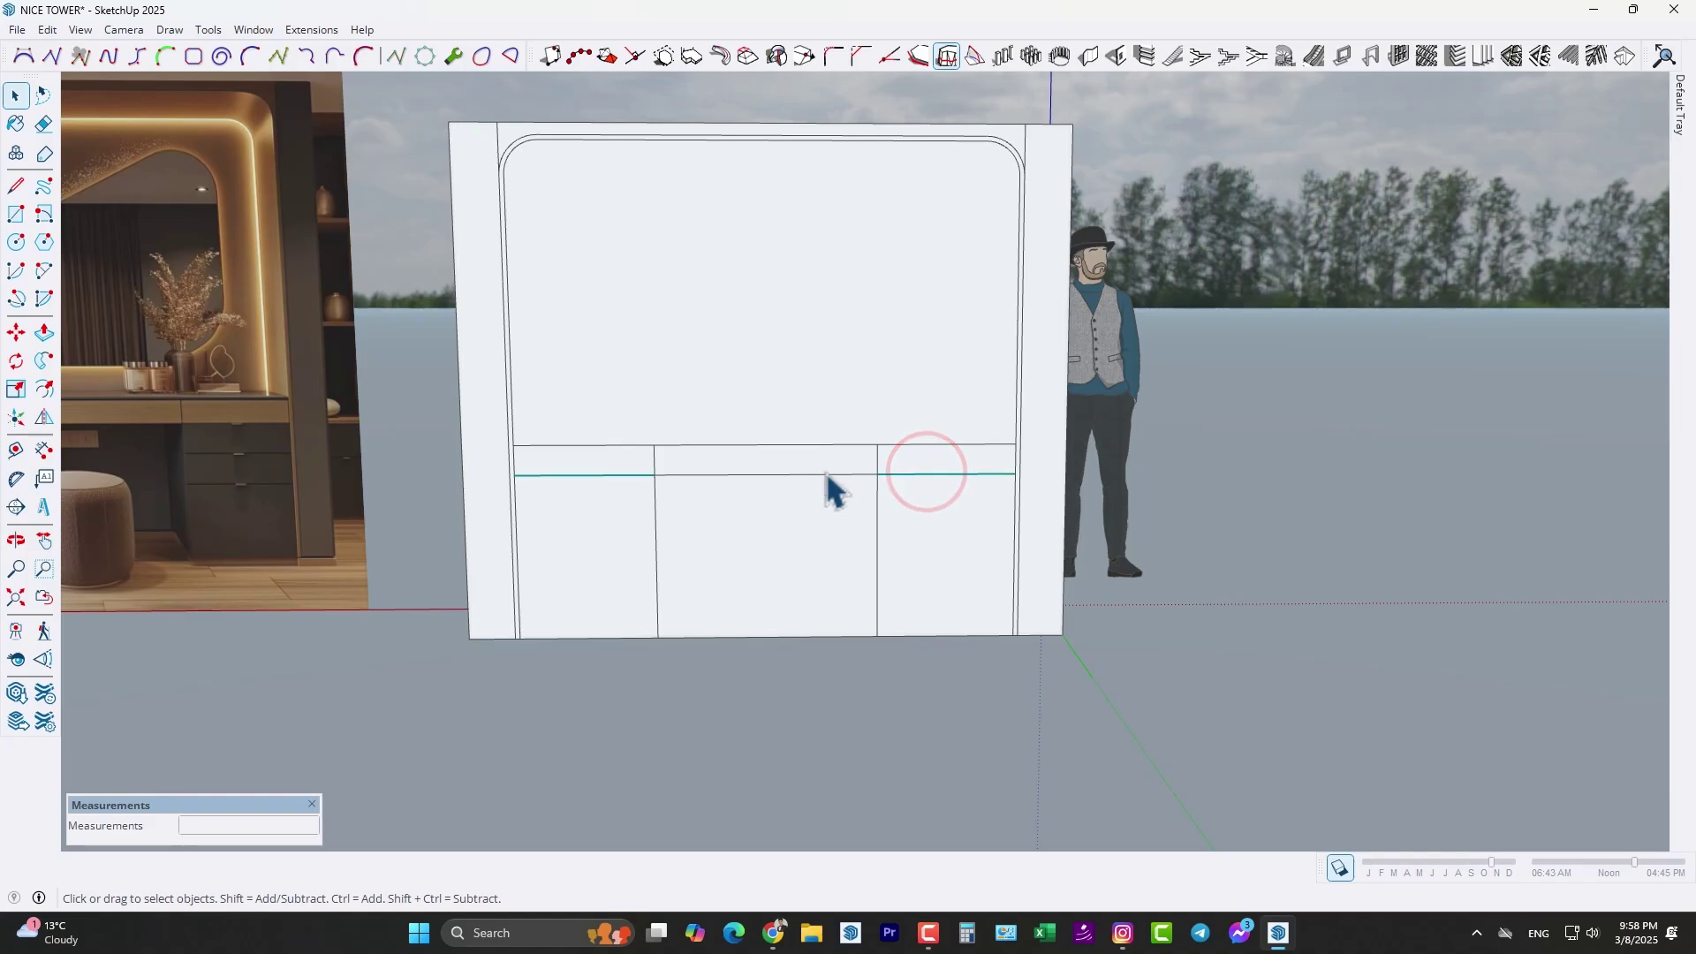
key("m")
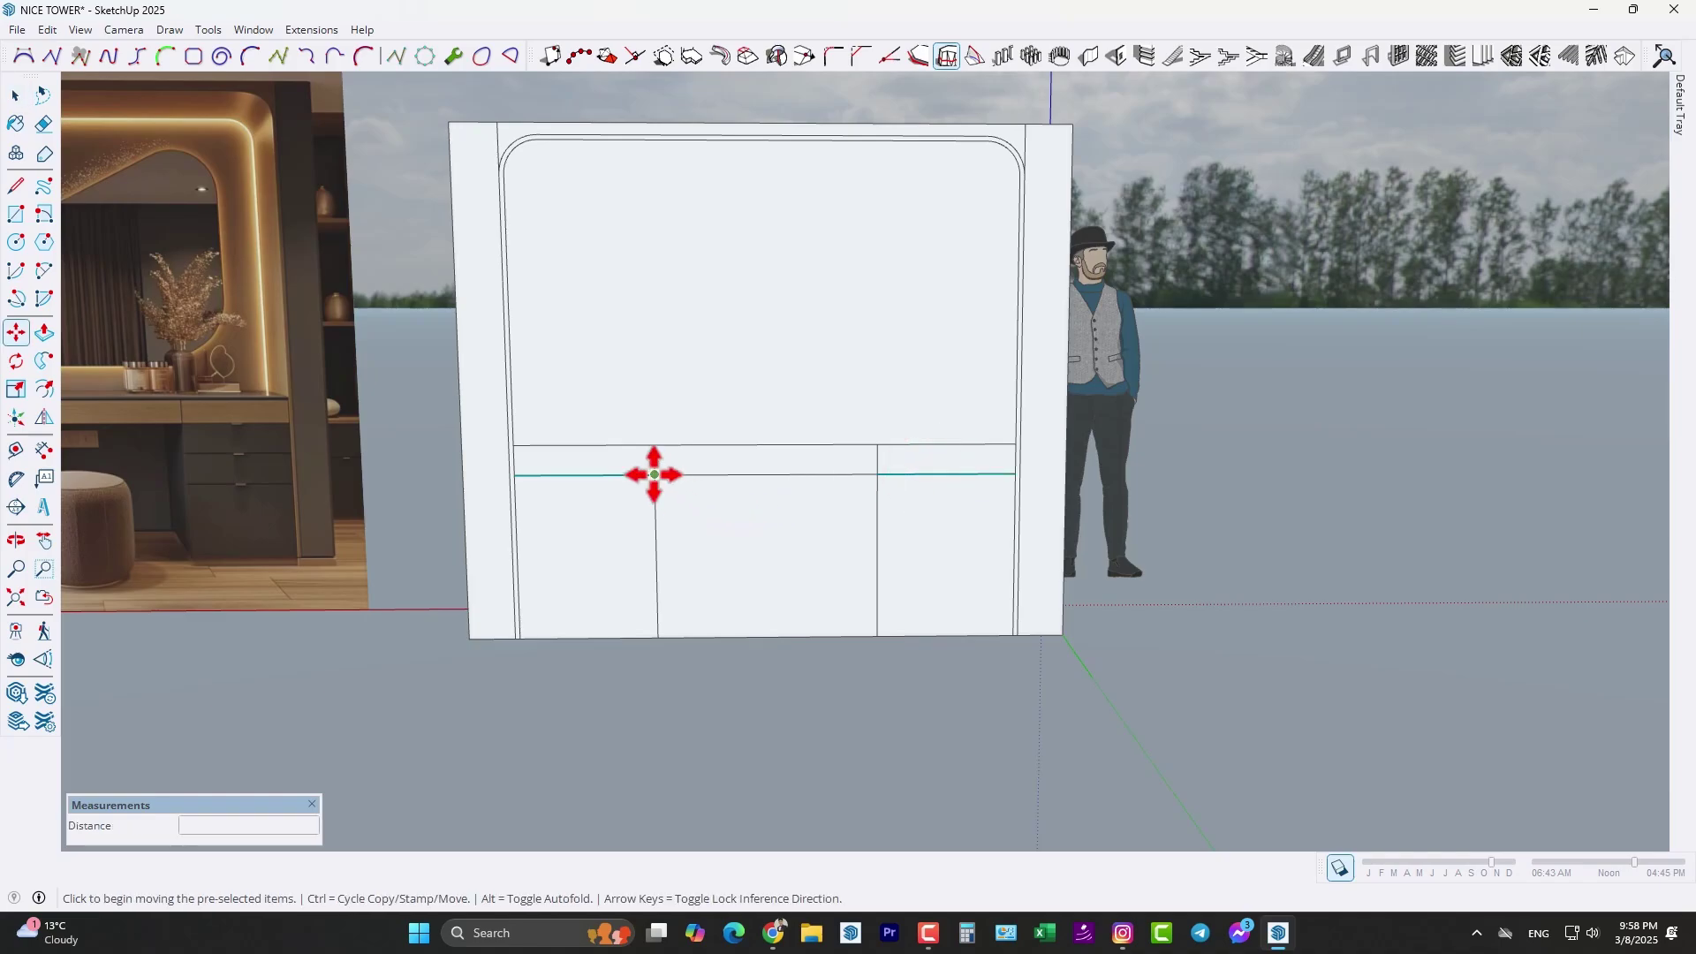
left_click(653, 474)
key("ctrl")
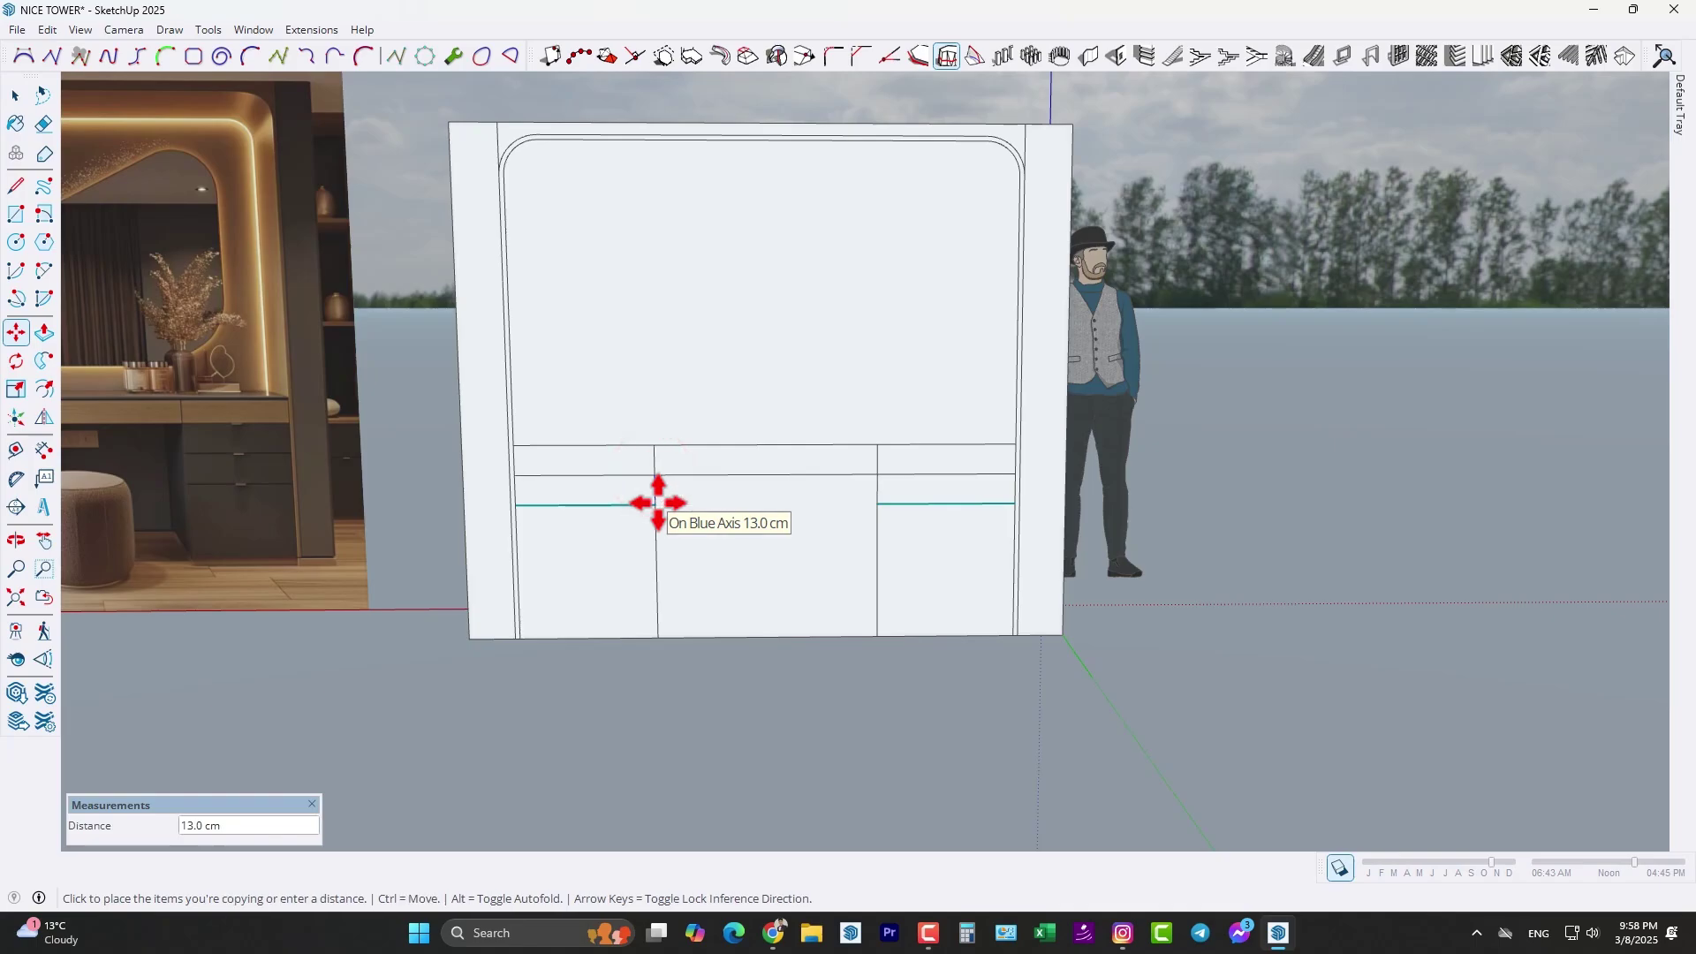
type("17")
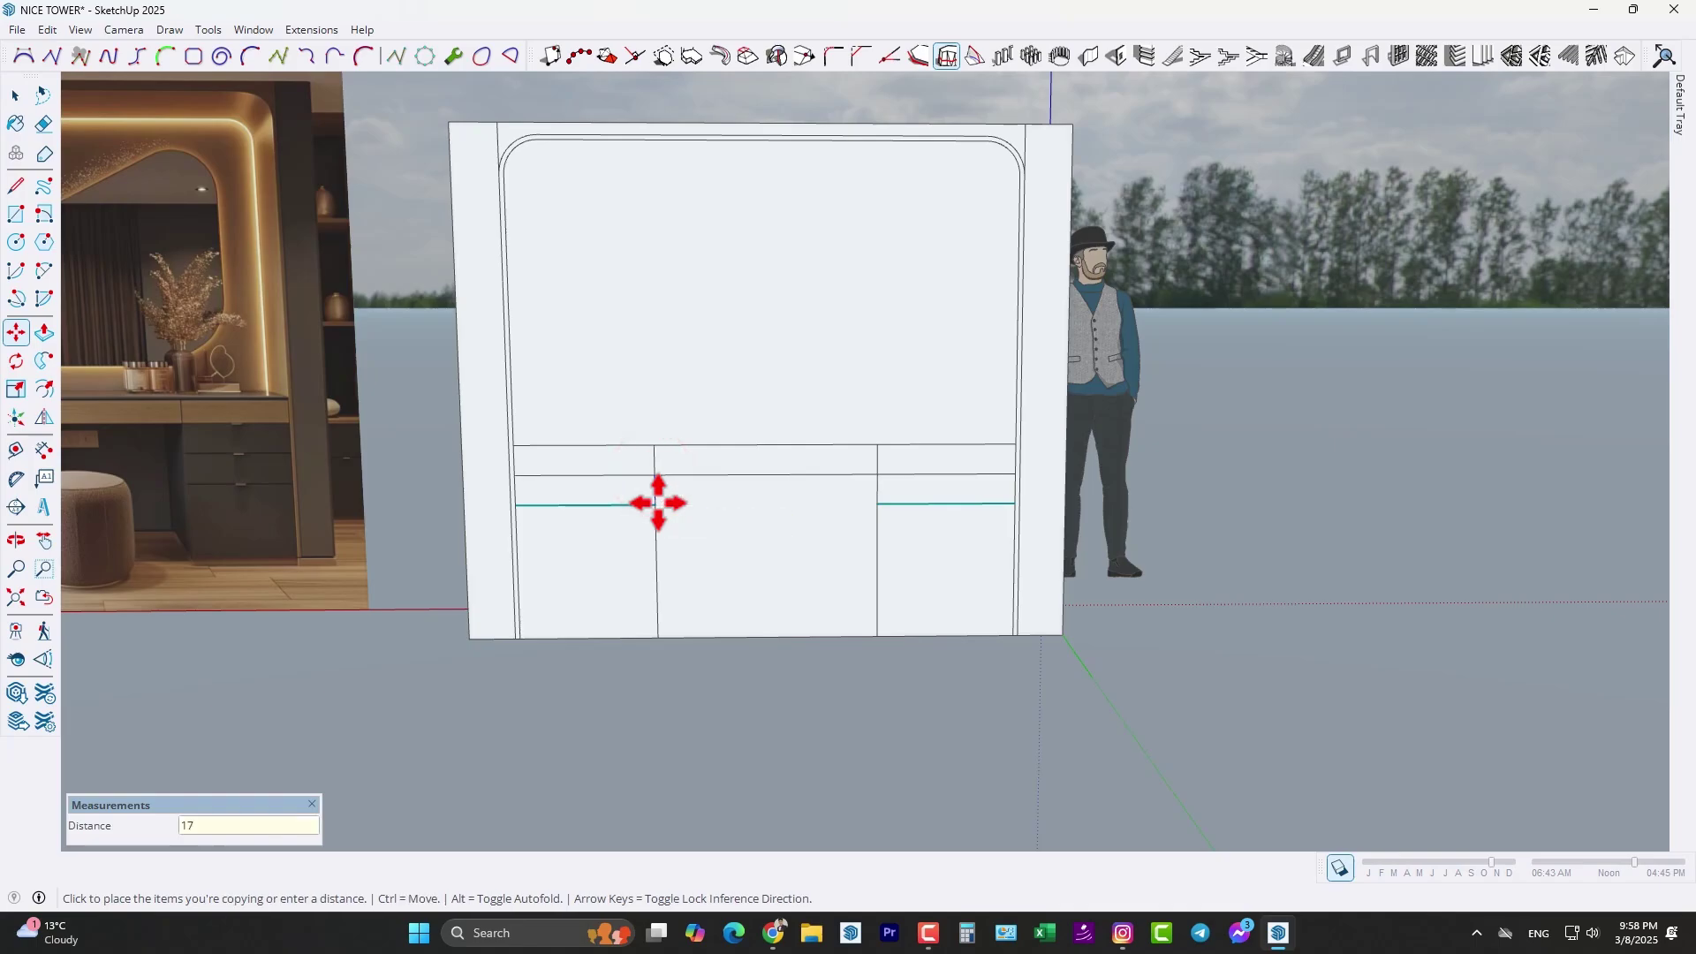
key("Return")
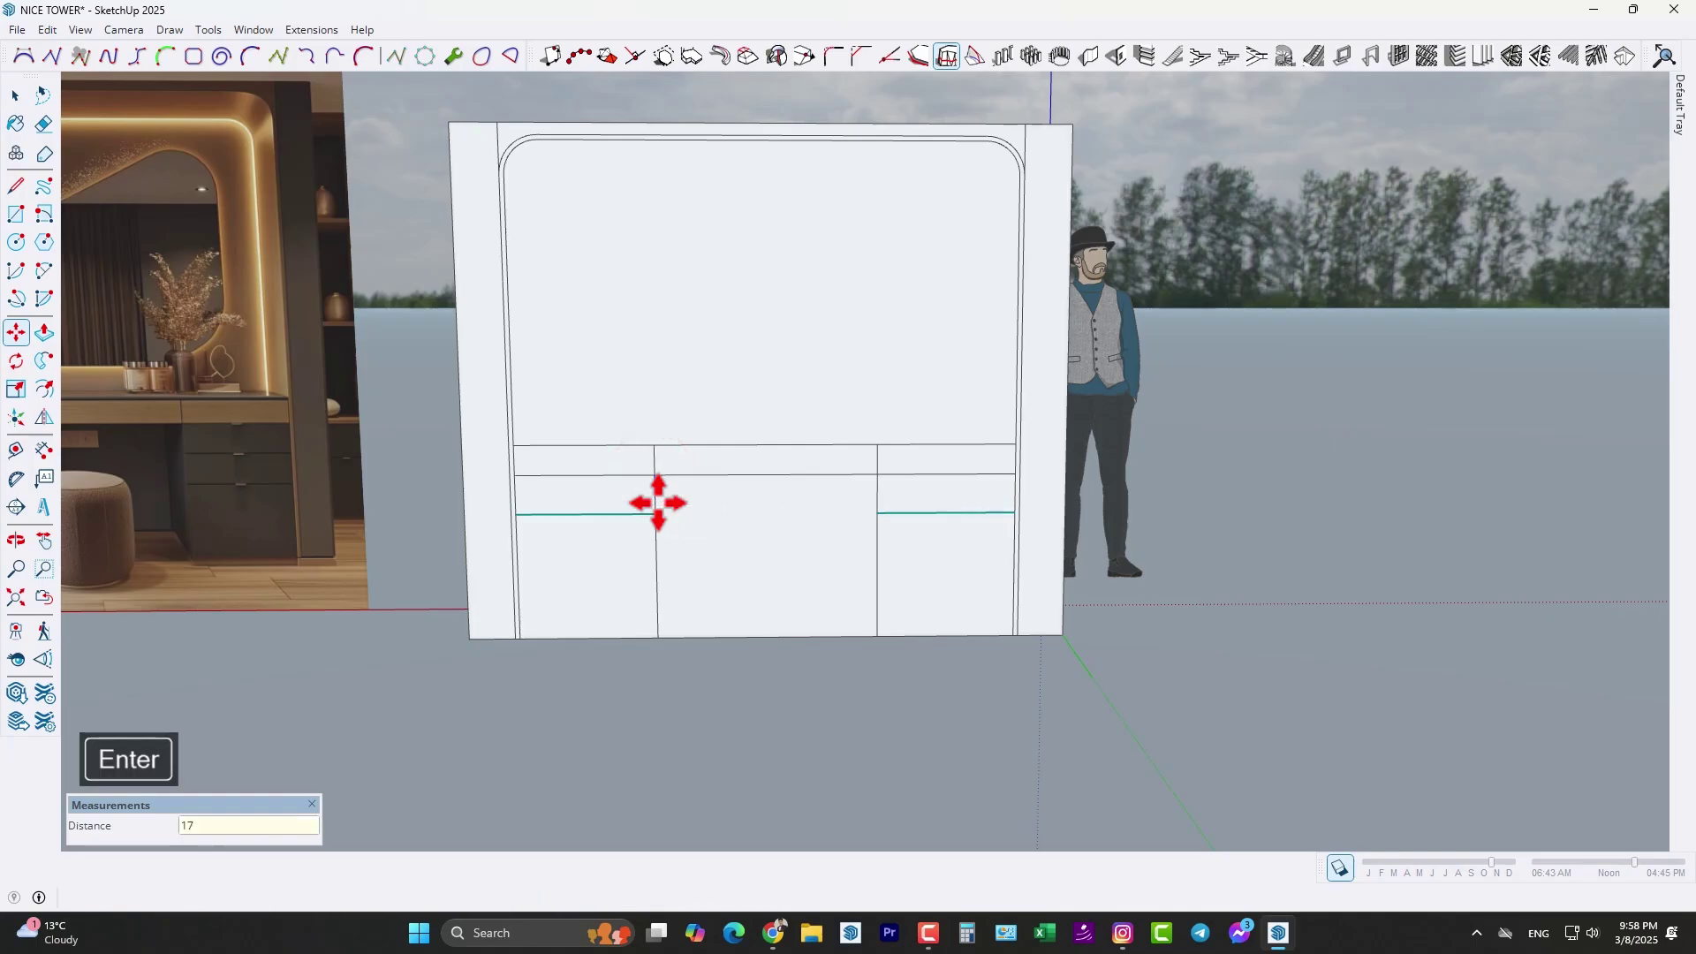
type("2x")
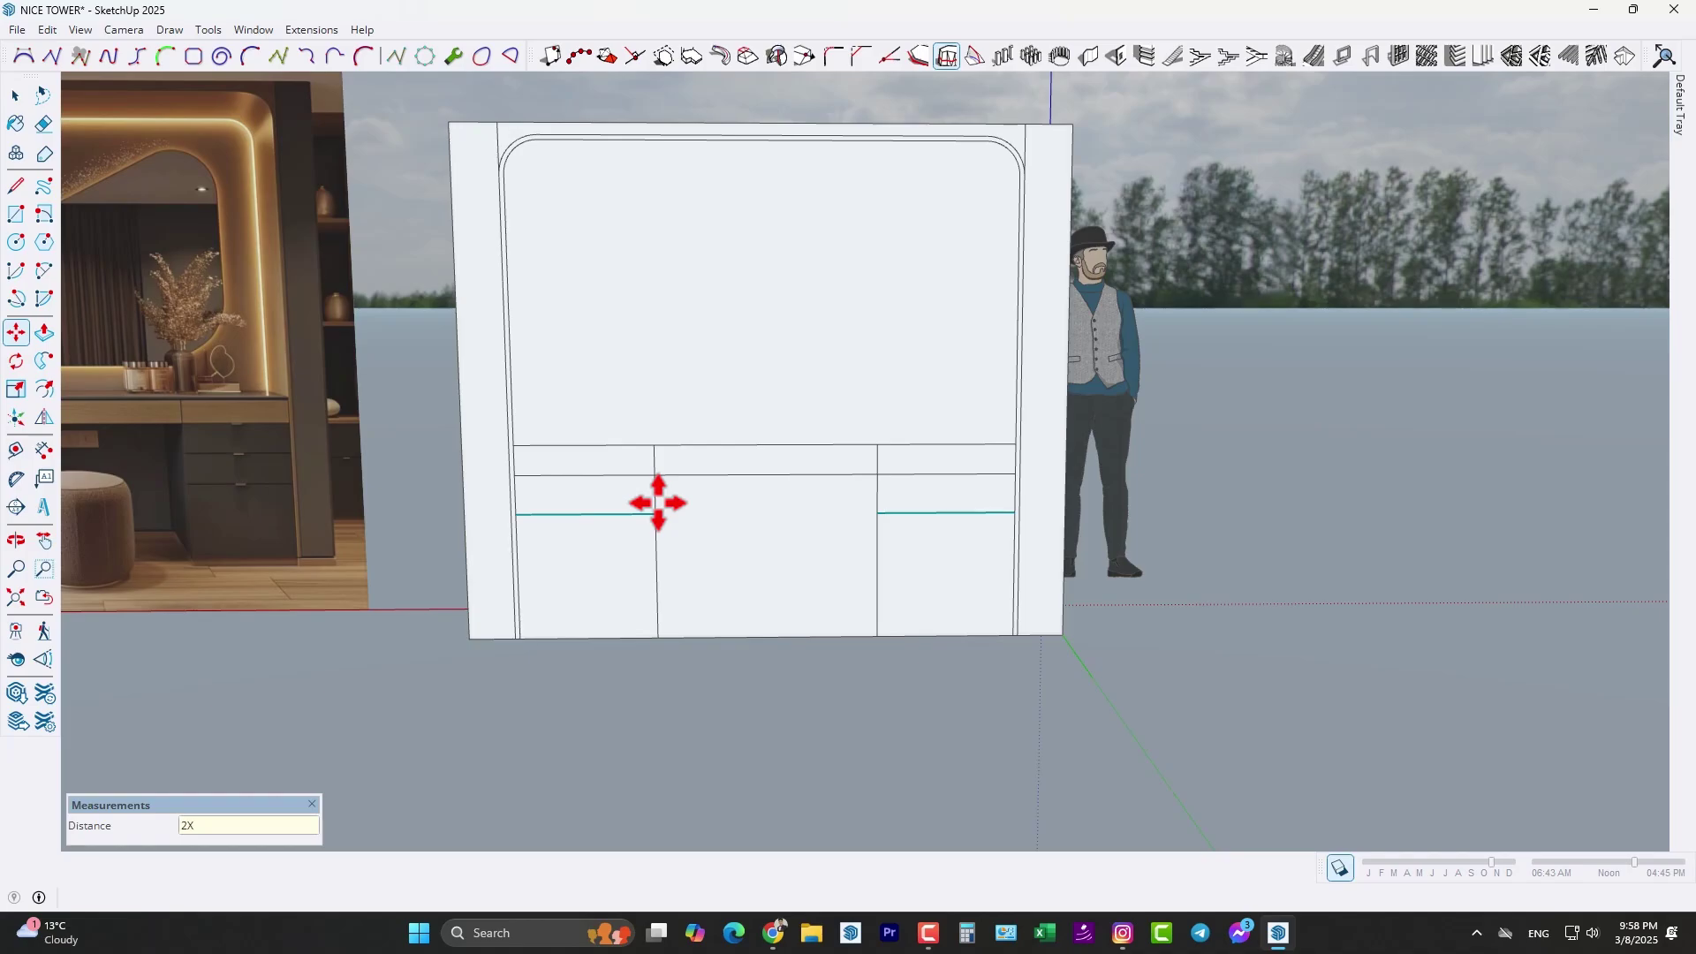
key("Return")
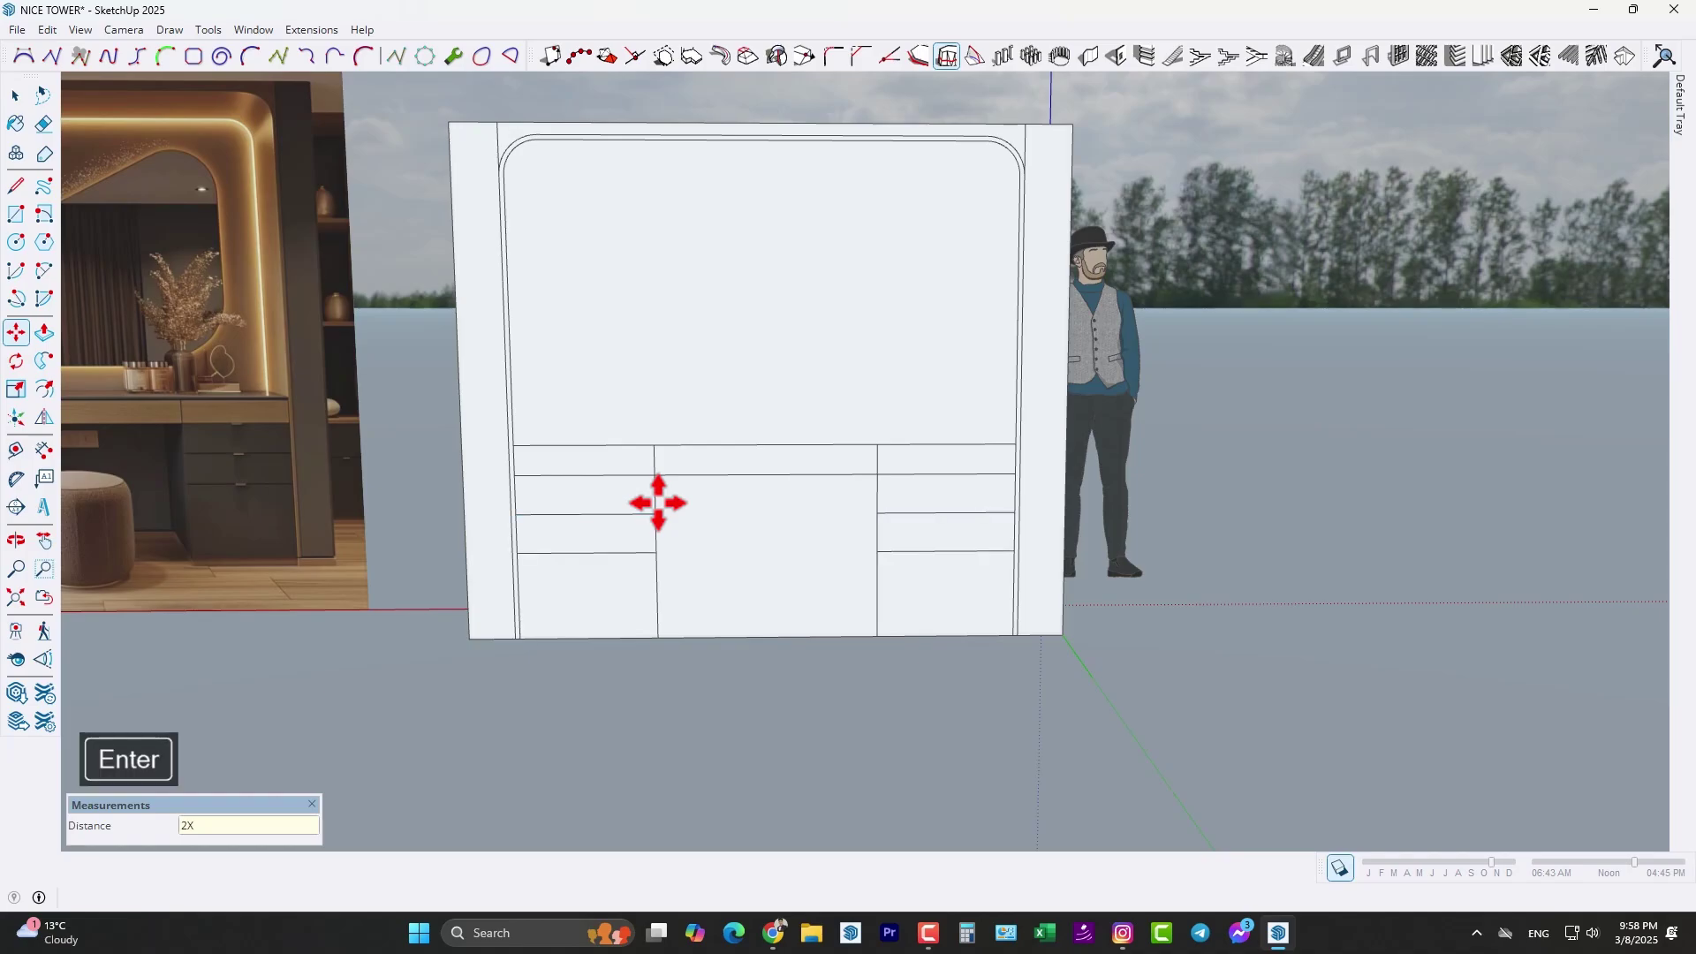
- Copy the bottom edges of both drawer columns up 3 cm to mark the base strips
scroll(658, 503, "down", 1)
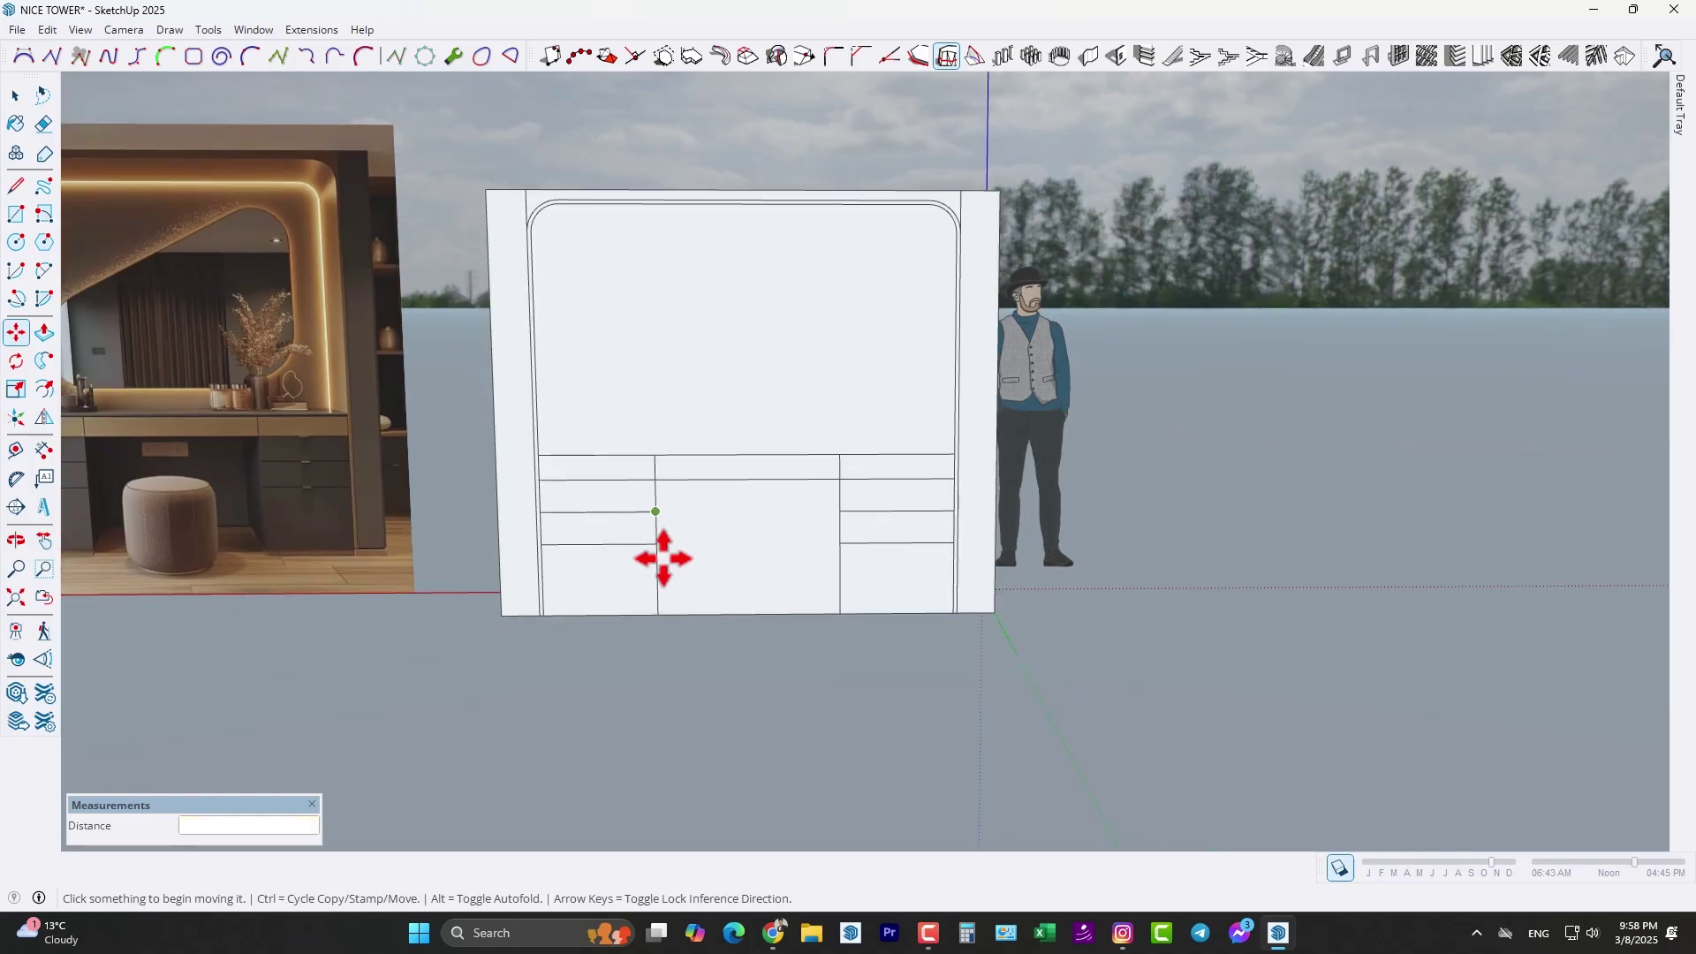
middle_click_drag(662, 556, 775, 517)
scroll(671, 579, "up", 2)
middle_click_drag(687, 575, 625, 587, "shift")
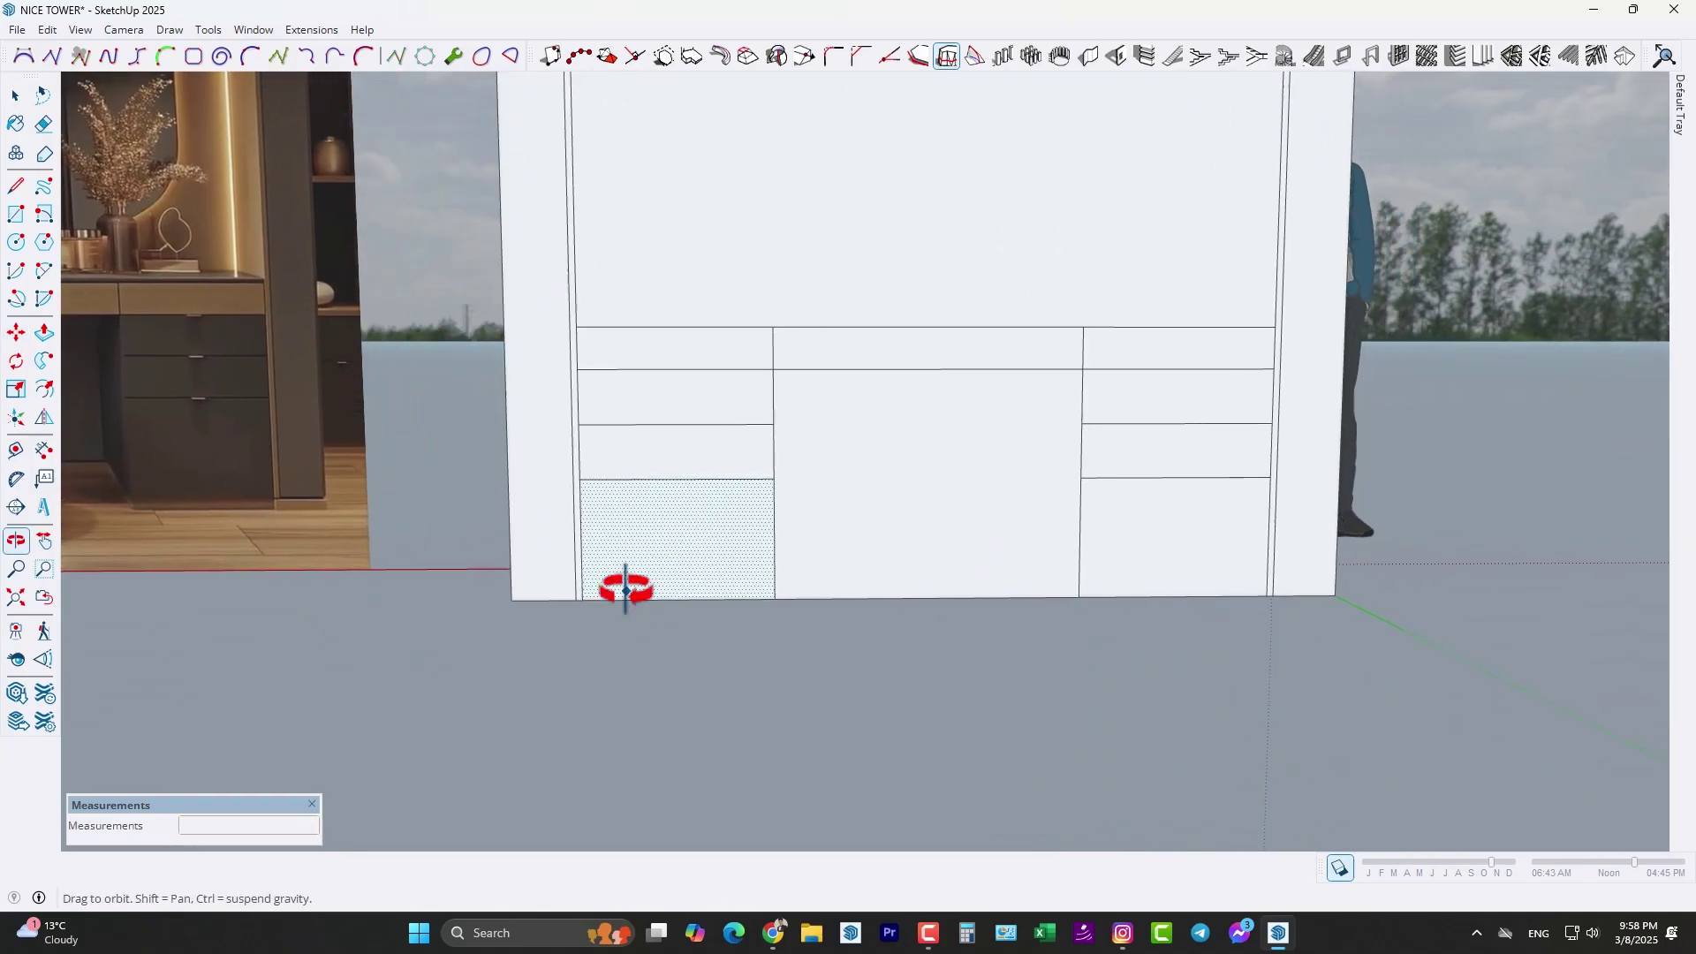
key("space")
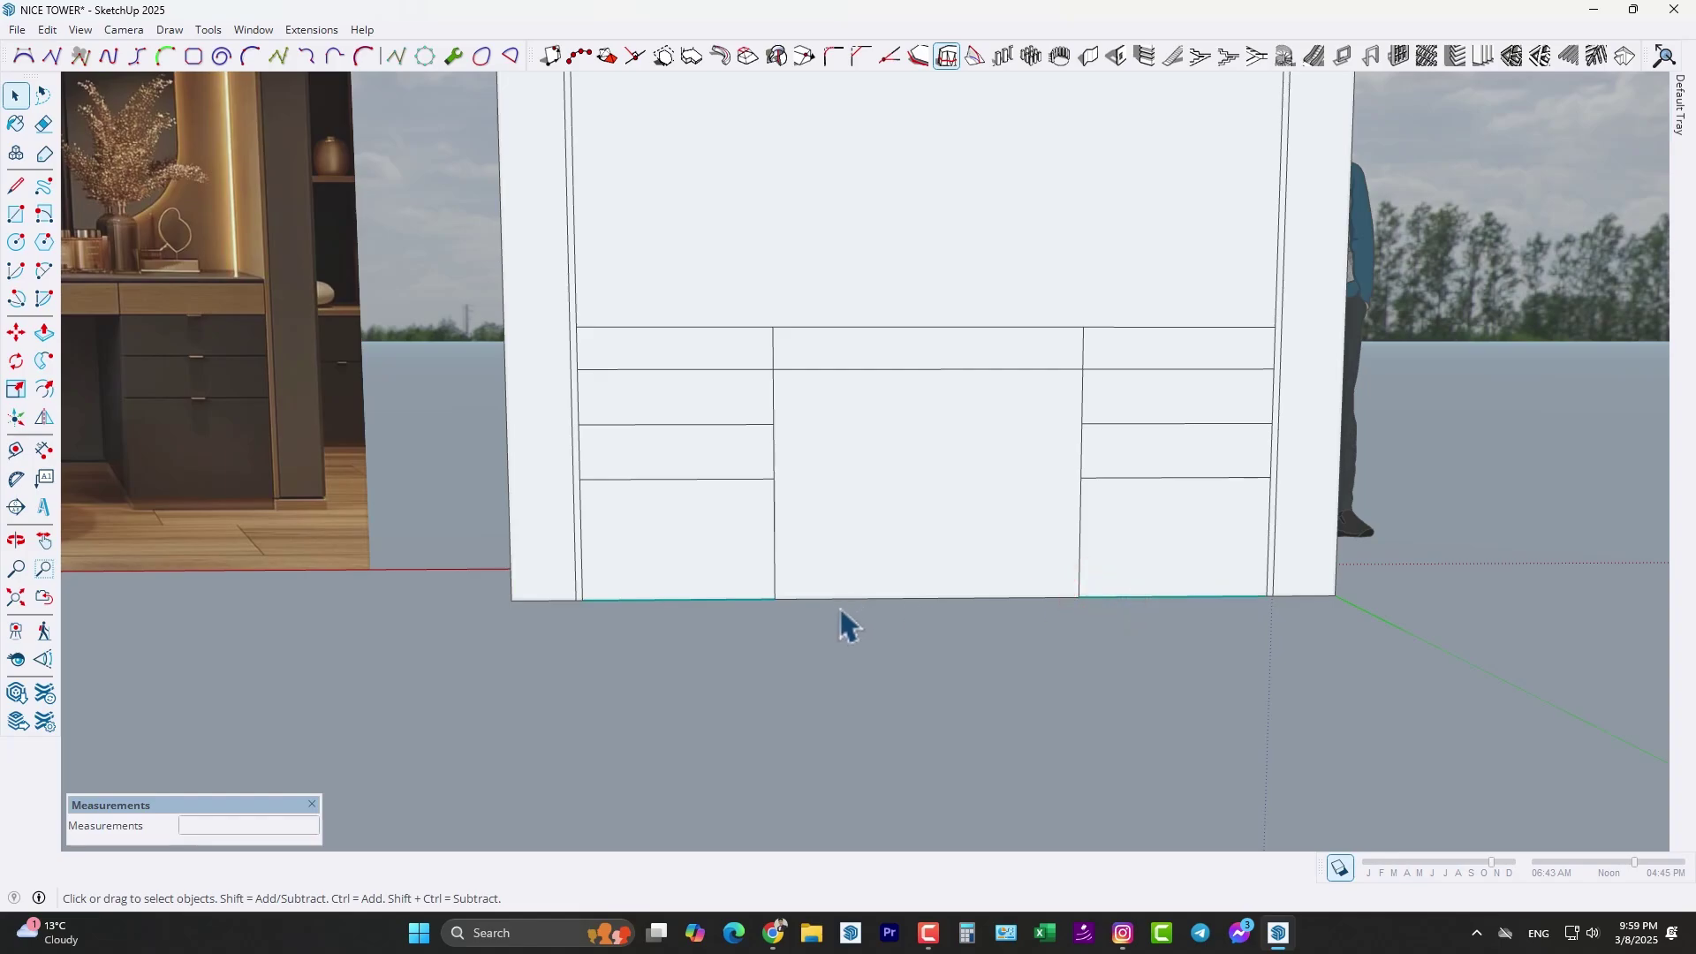
key("m")
left_click(773, 594)
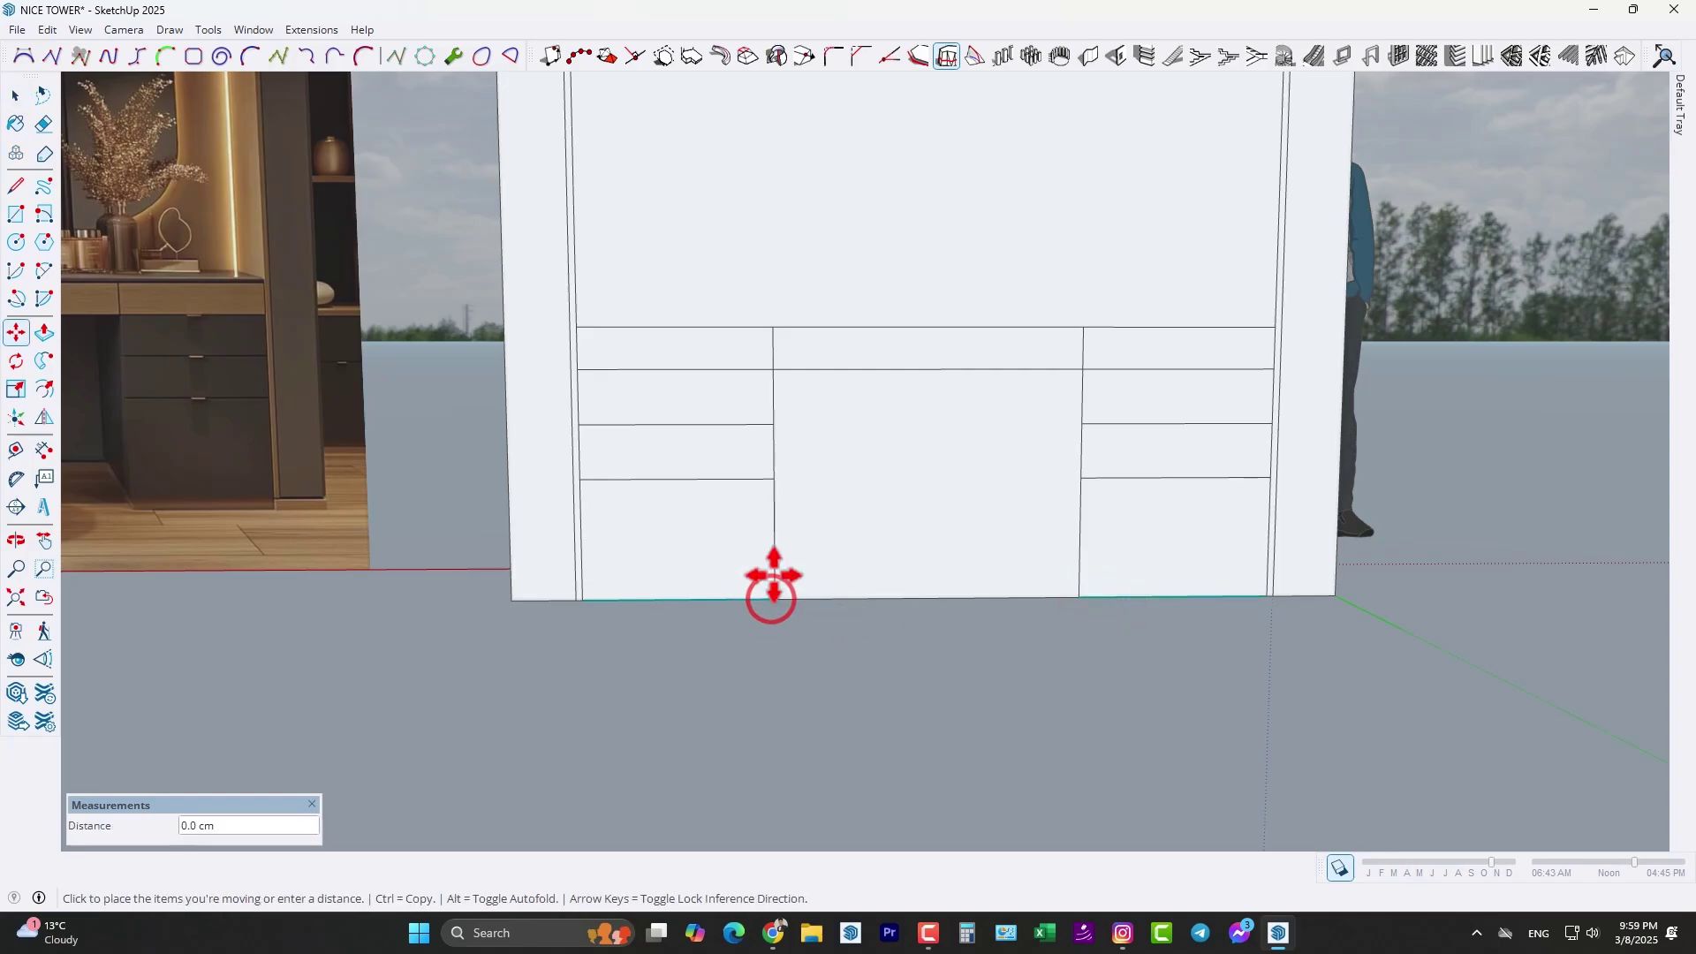
key("ctrl")
type("5")
key("Return")
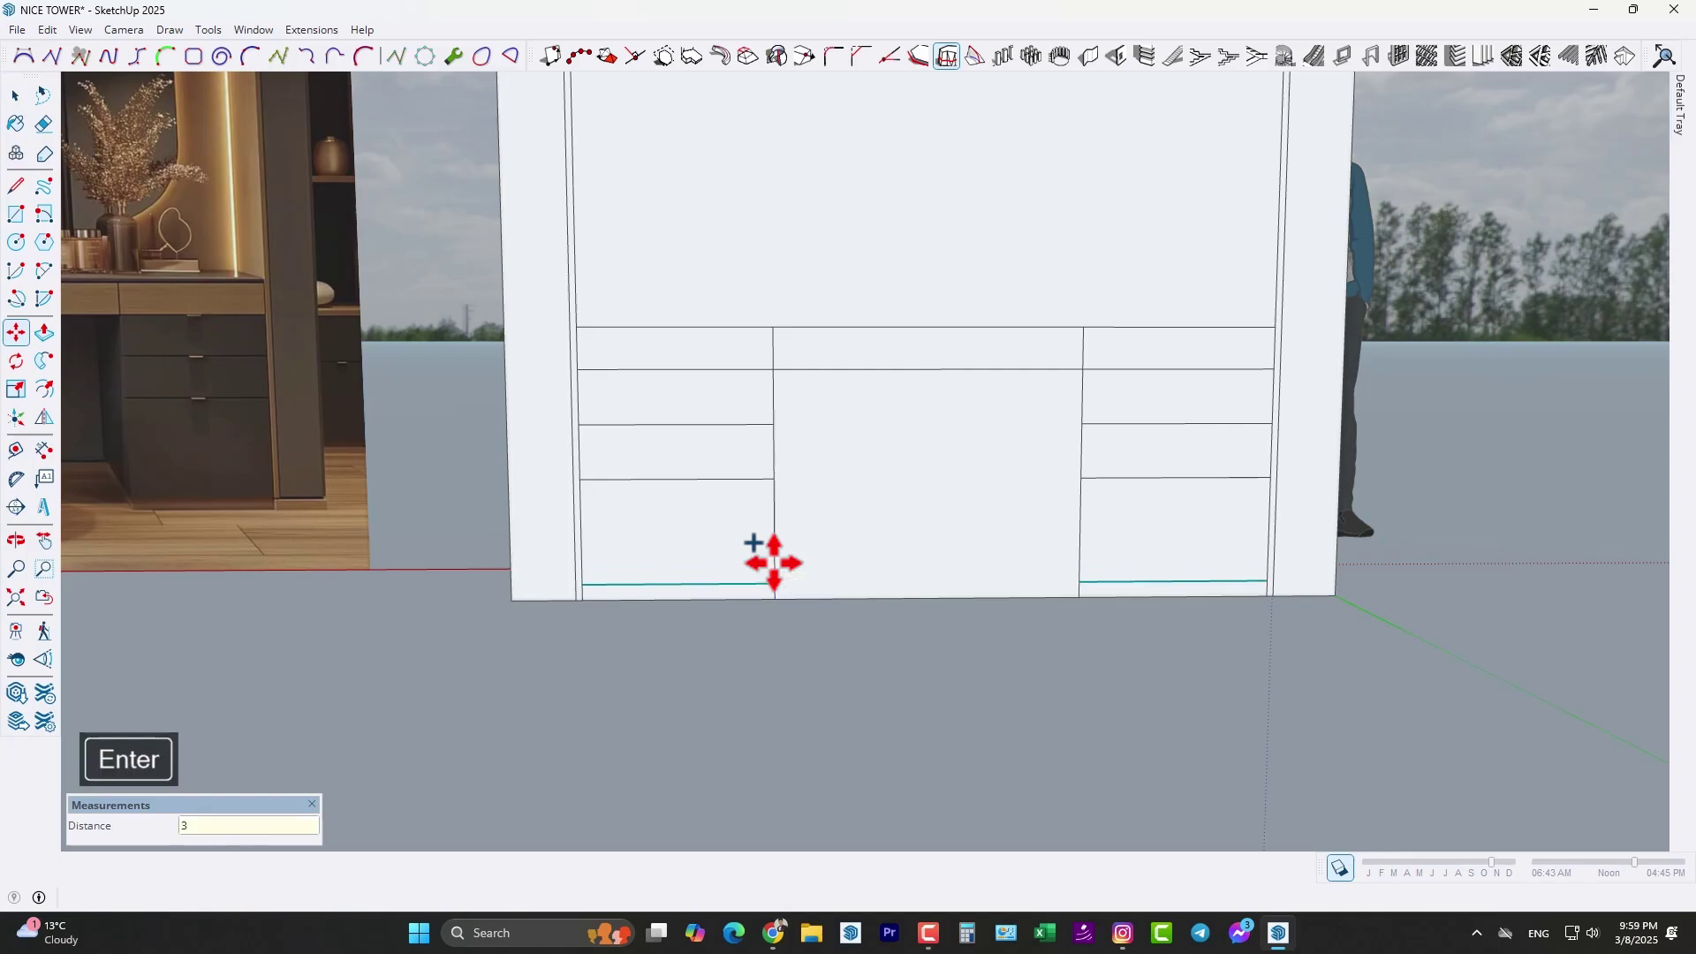
key("Return")
- Copy the full-width tabletop line up 2 cm to outline the tabletop's thickness
scroll(769, 590, "down", 2)
middle_click_drag(891, 538, 674, 606, "shift")
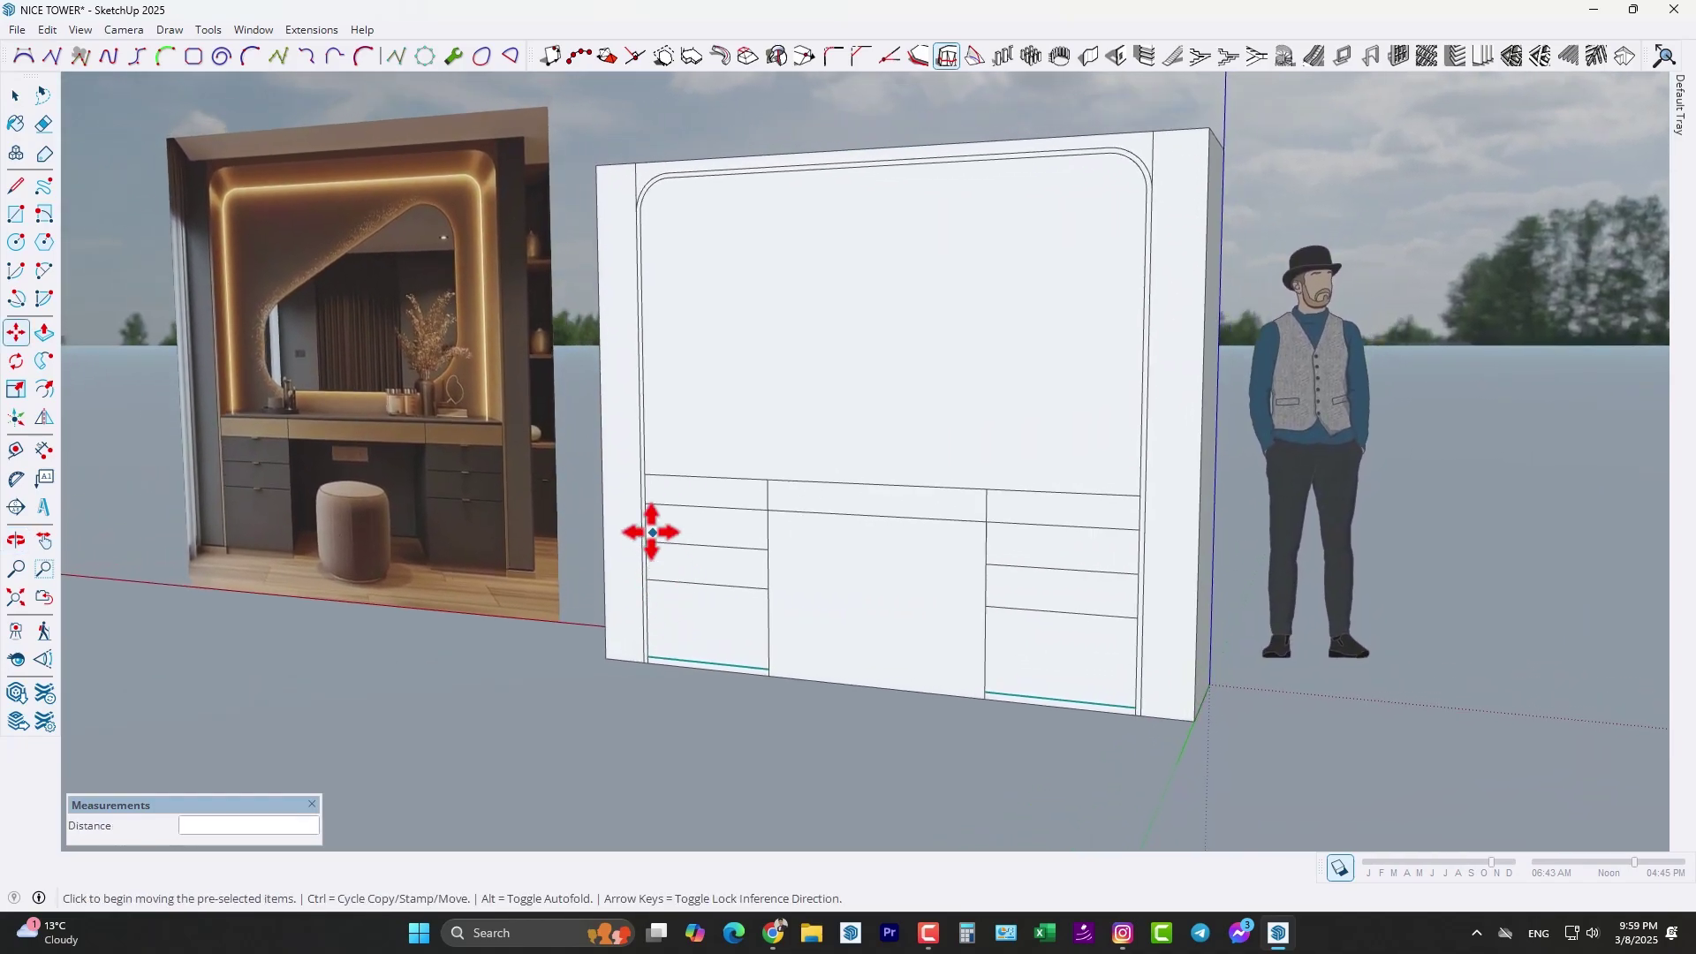
scroll(676, 508, "up", 5)
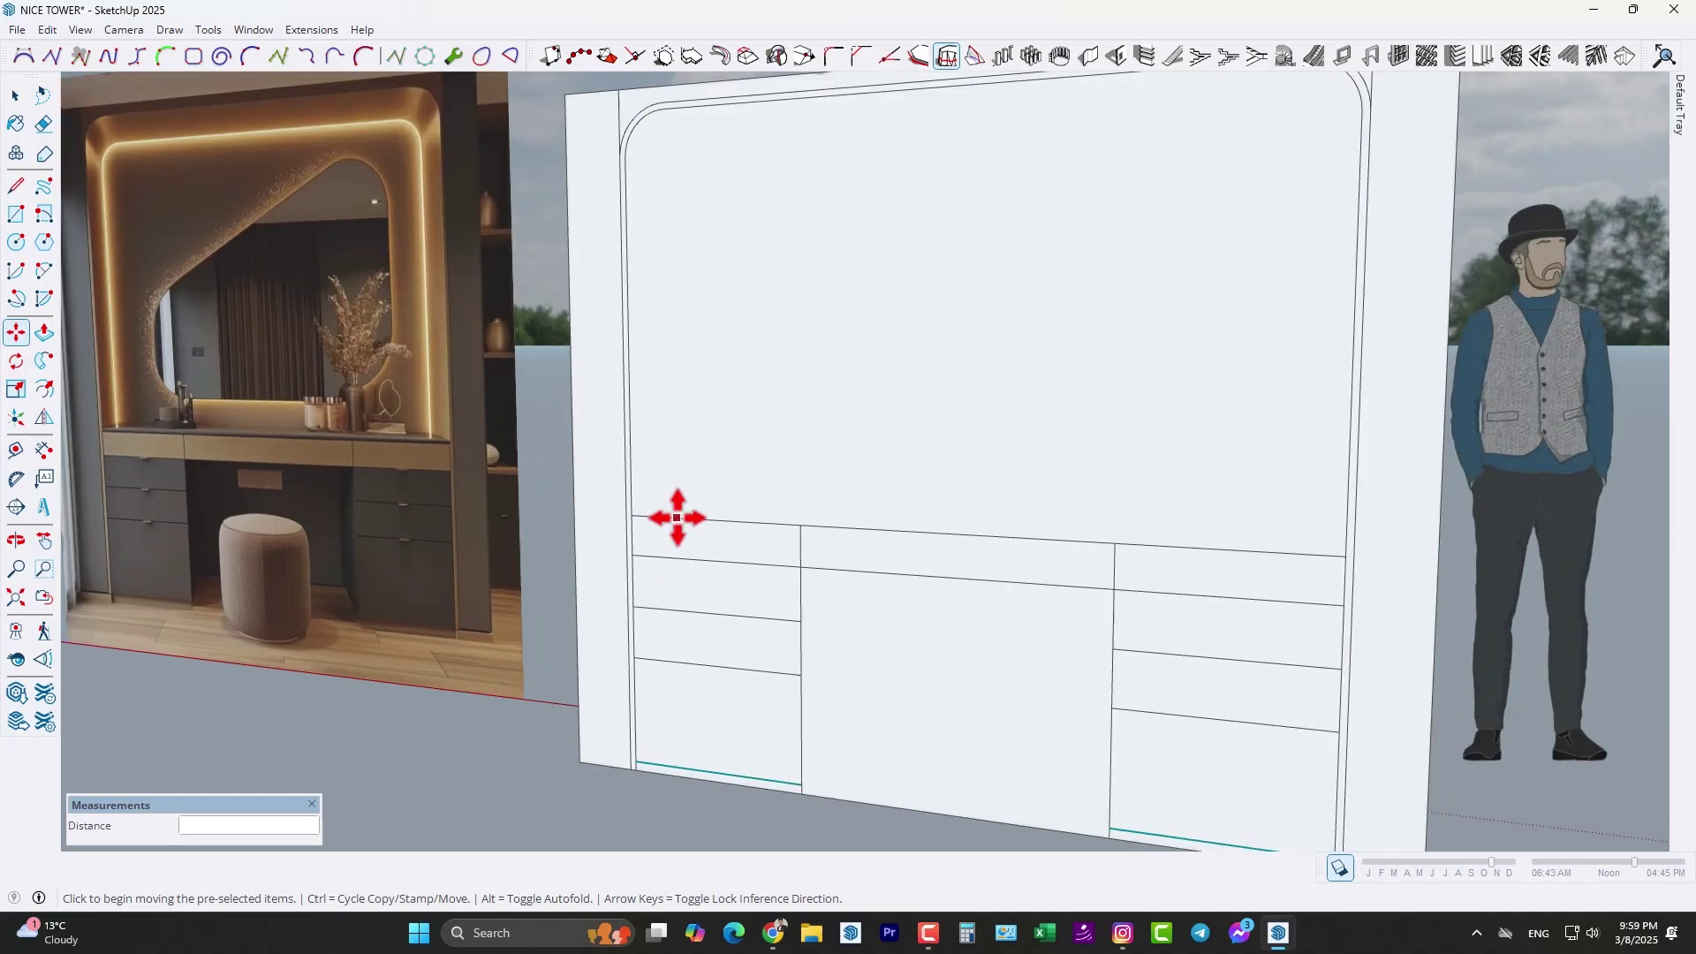
middle_click_drag(693, 507, 617, 510)
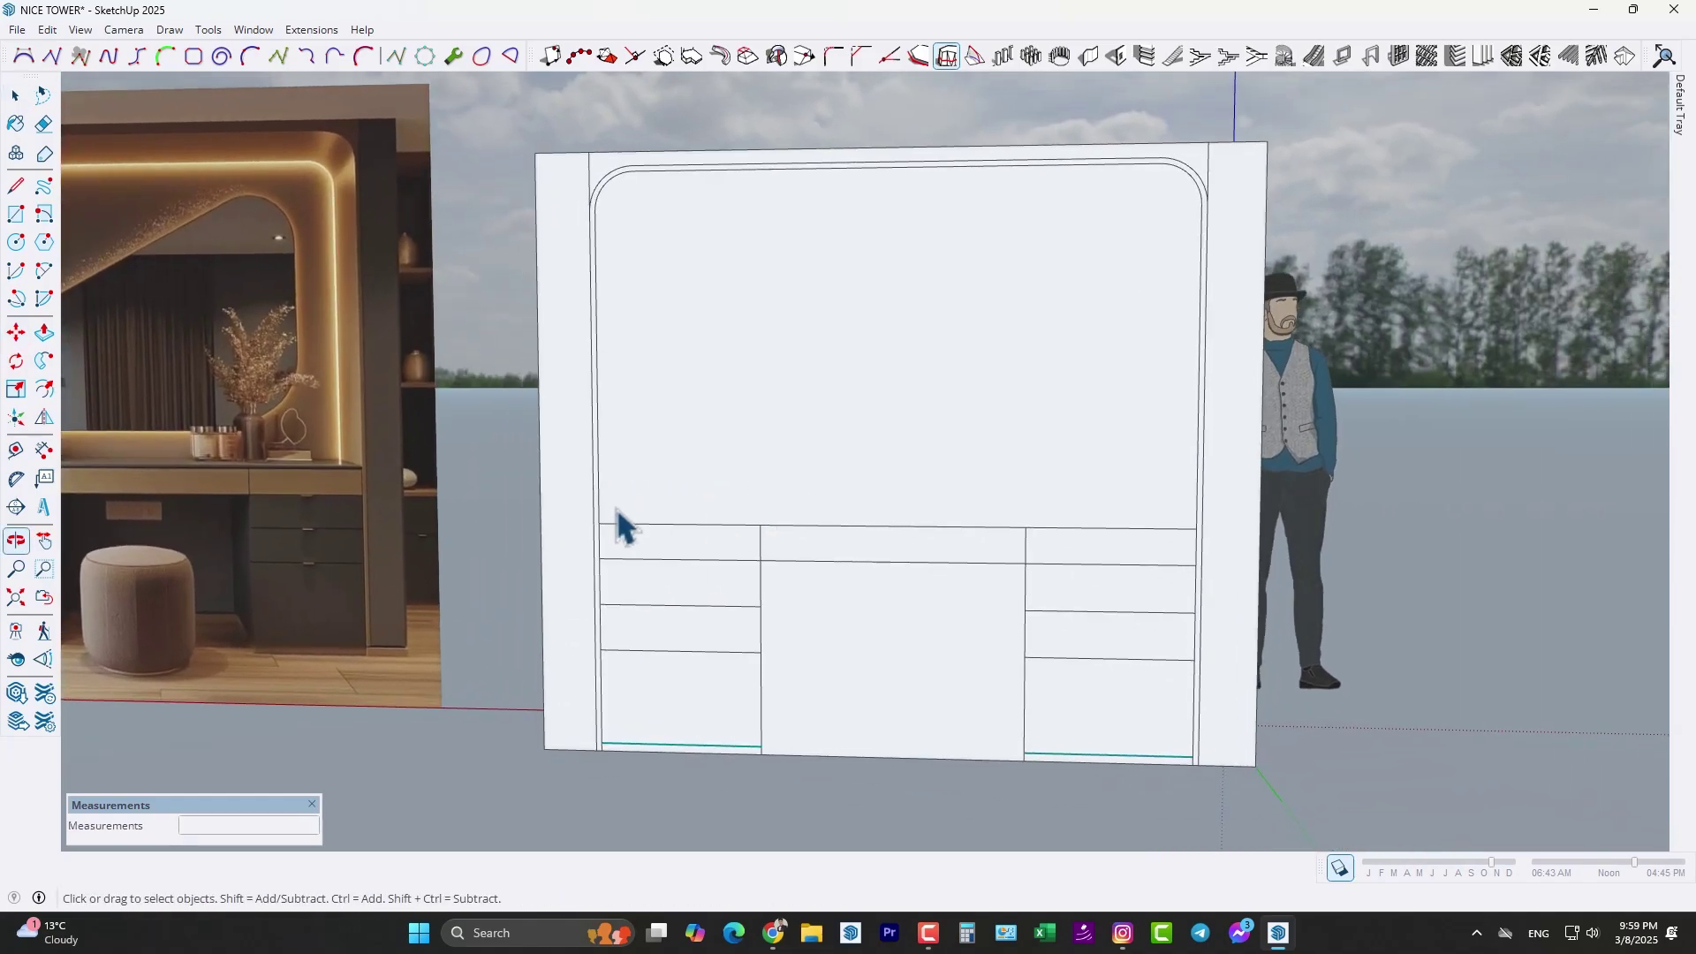
left_click_drag(571, 480, 1242, 568)
scroll(735, 526, "up", 3)
middle_click_drag(733, 528, 659, 548)
key("m")
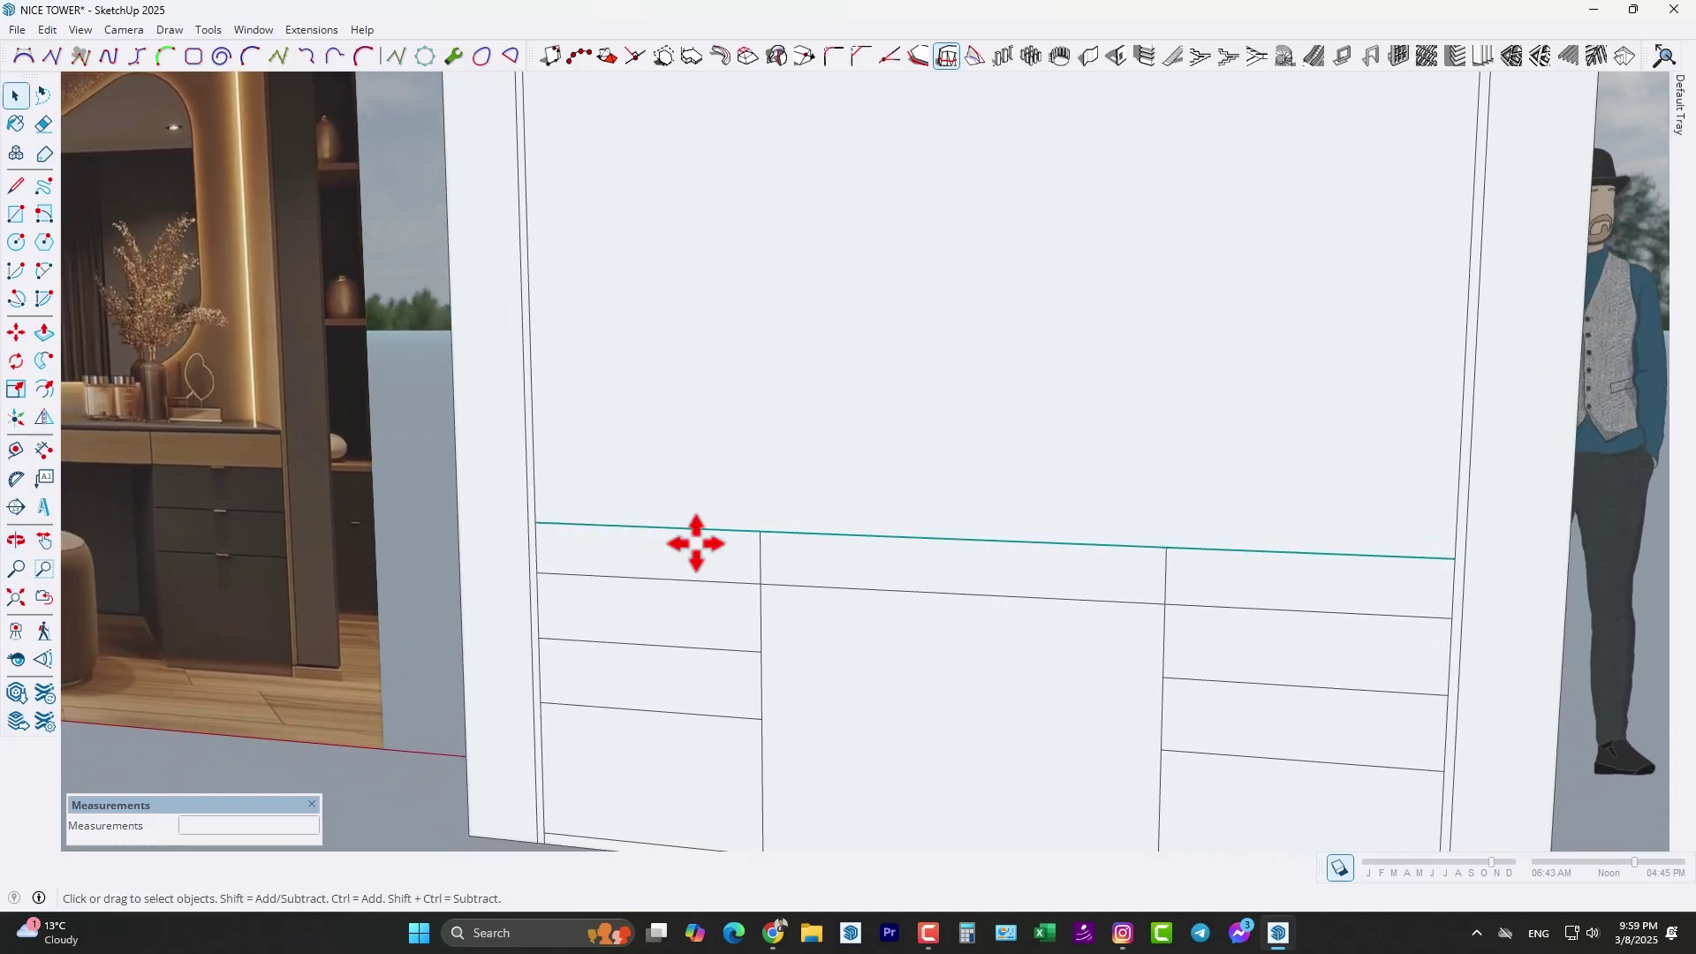
left_click(760, 531)
key("ctrl")
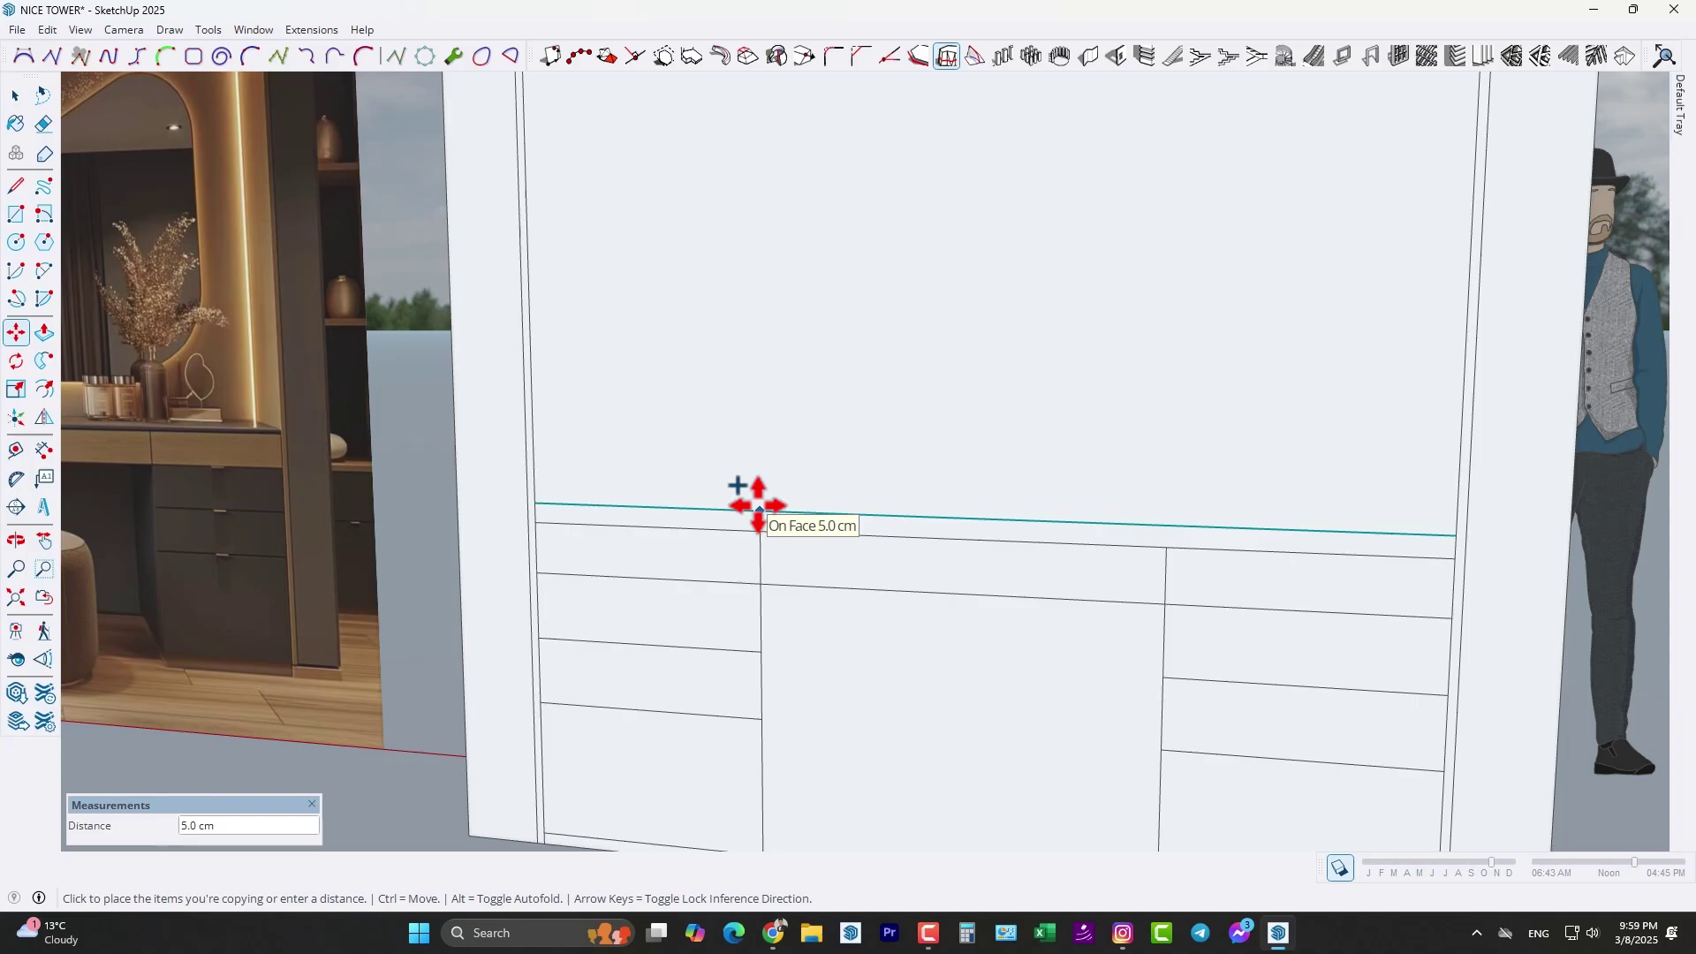
type("2")
key("Return")
scroll(758, 506, "down", 10)
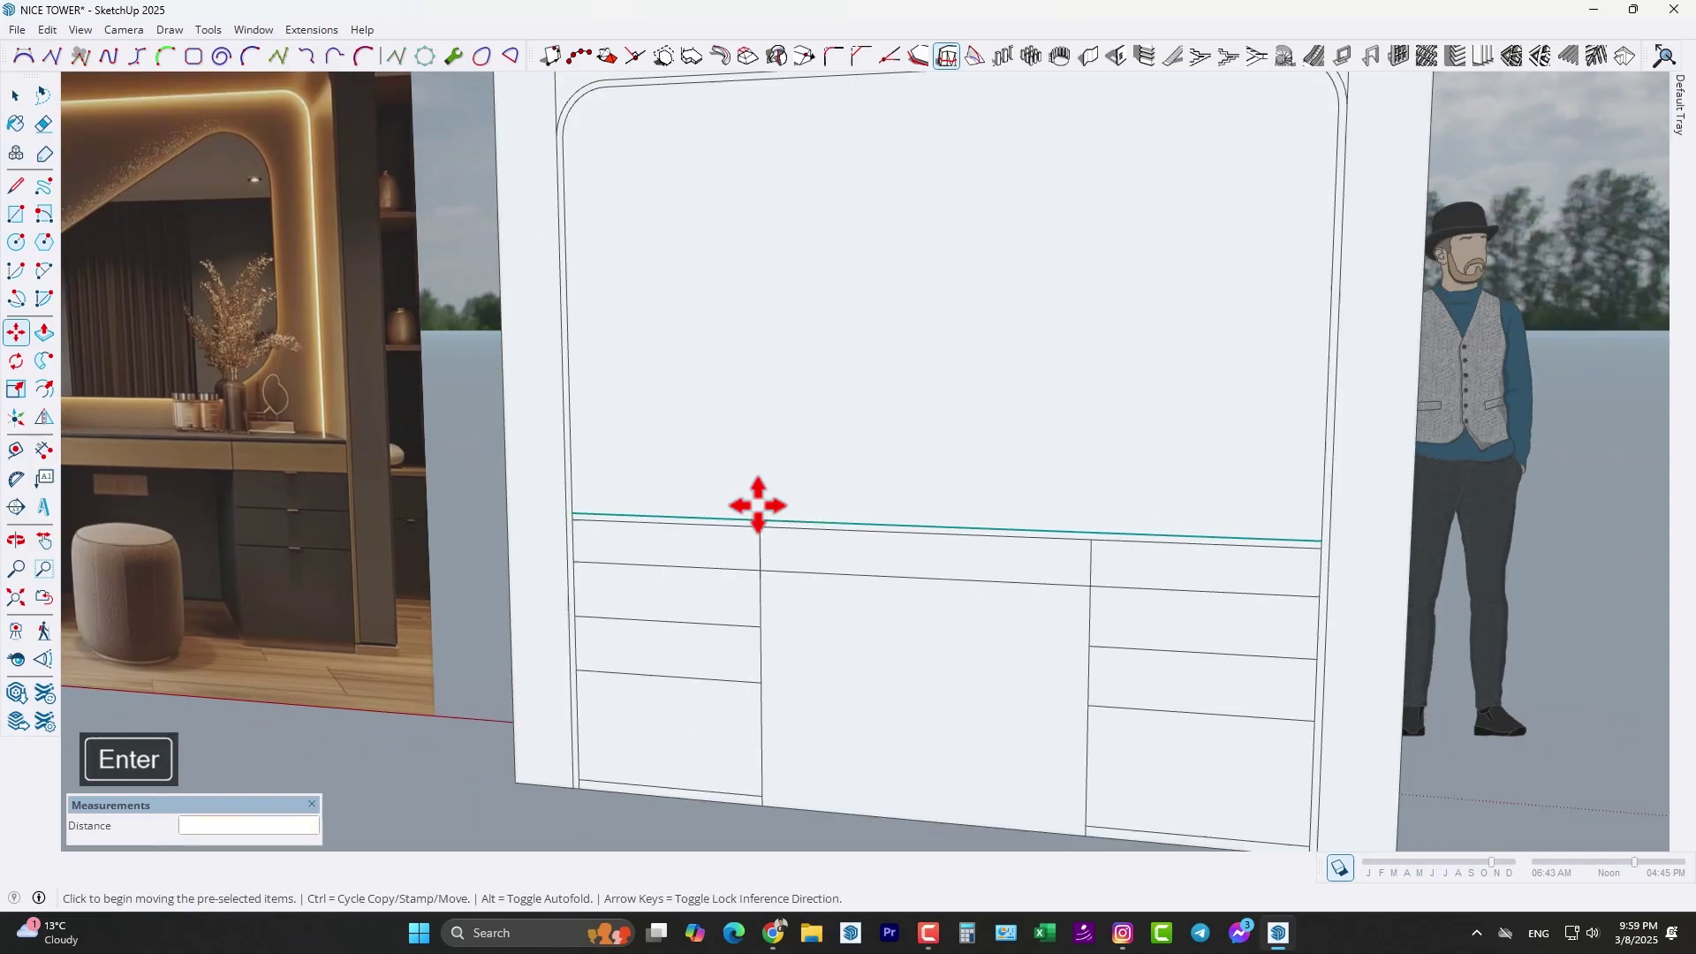
- Push the knee-space panel between the drawer columns and the niche panel above the tabletop inward 54 cm
middle_click_drag(783, 565, 886, 535)
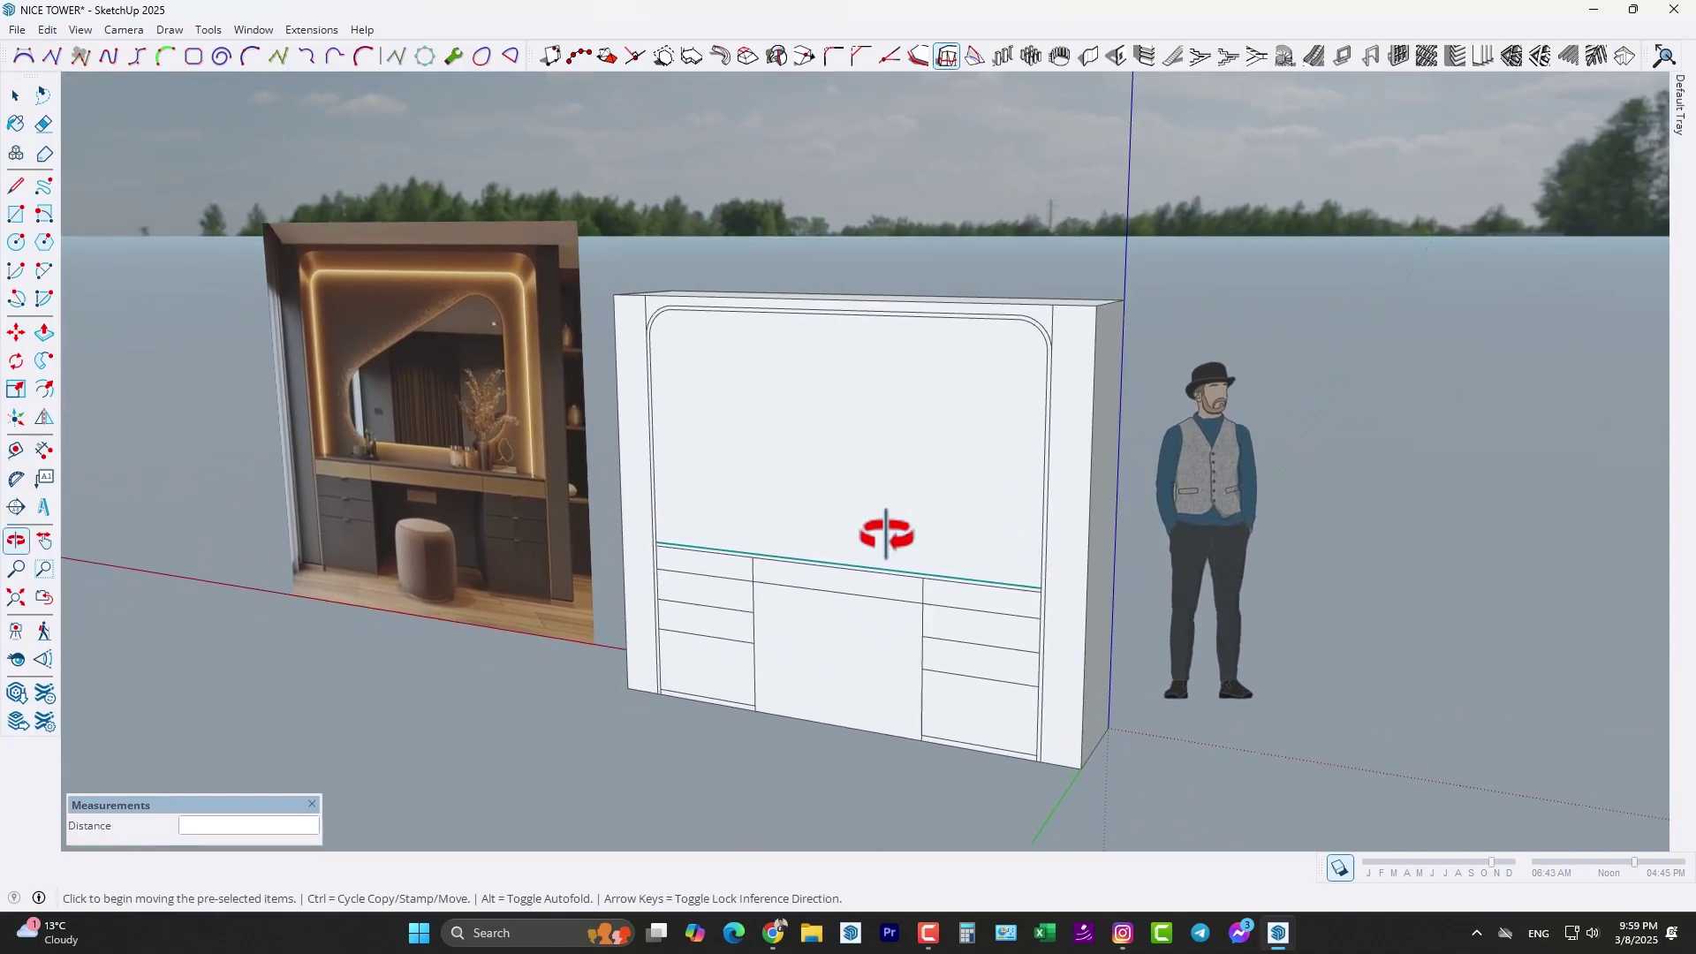
key("p")
left_click(806, 711)
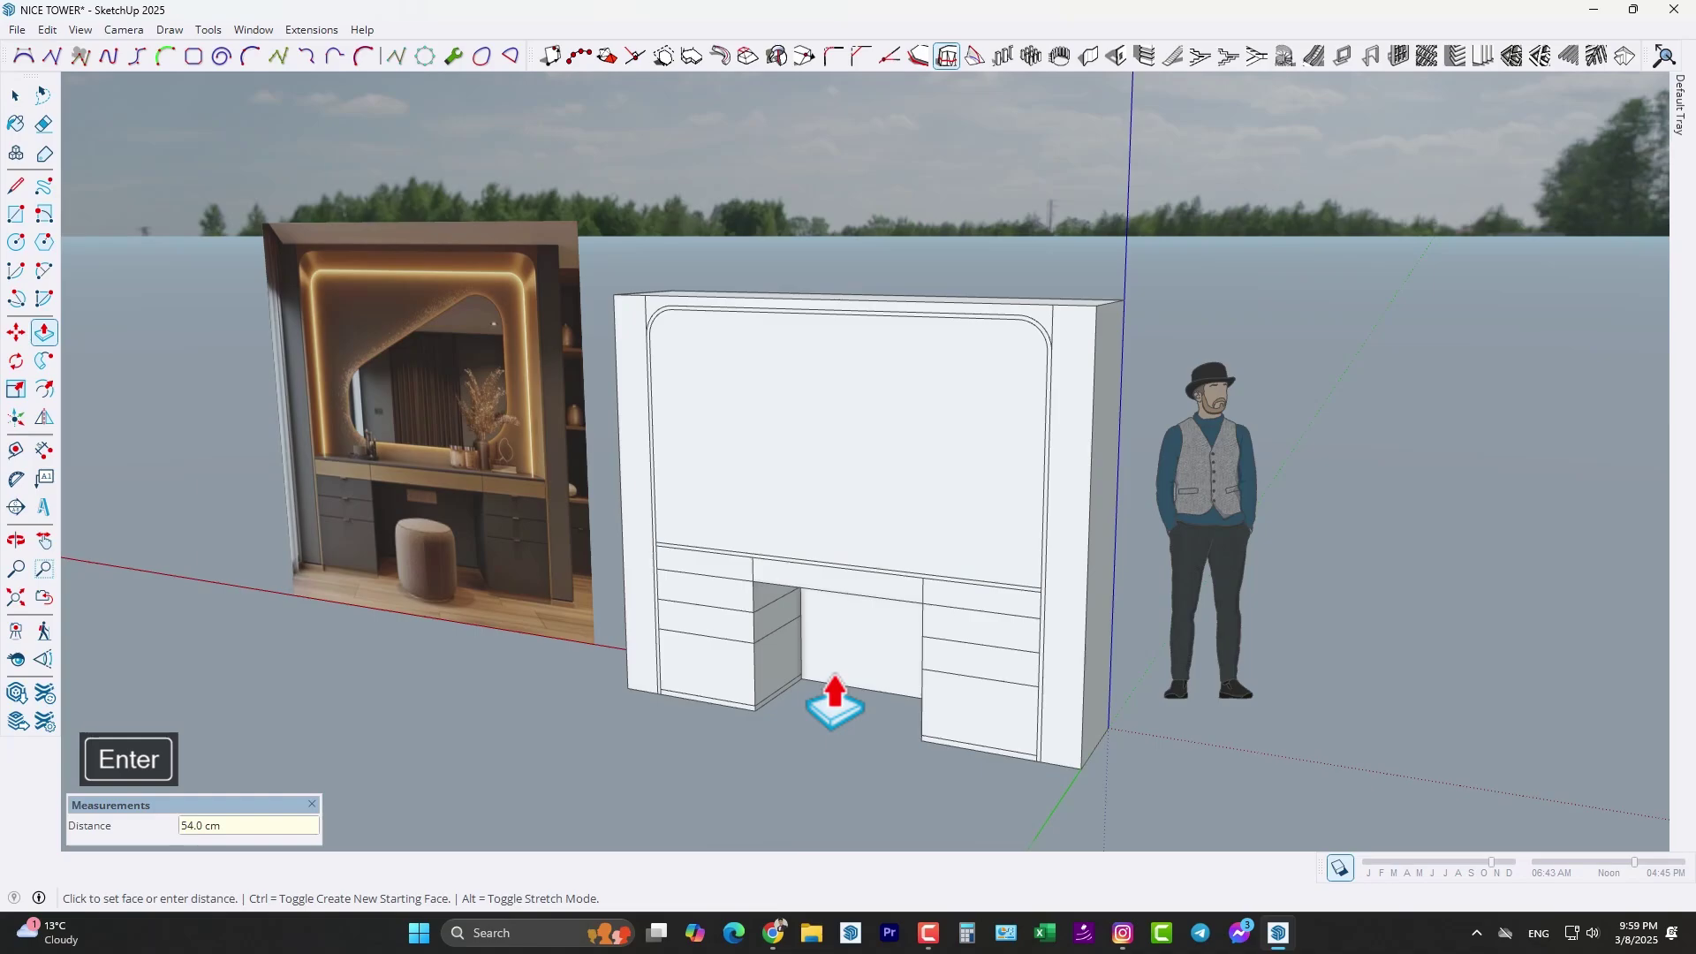
scroll(830, 711, "down", 2)
middle_click_drag(813, 738, 803, 712)
scroll(765, 517, "up", 2)
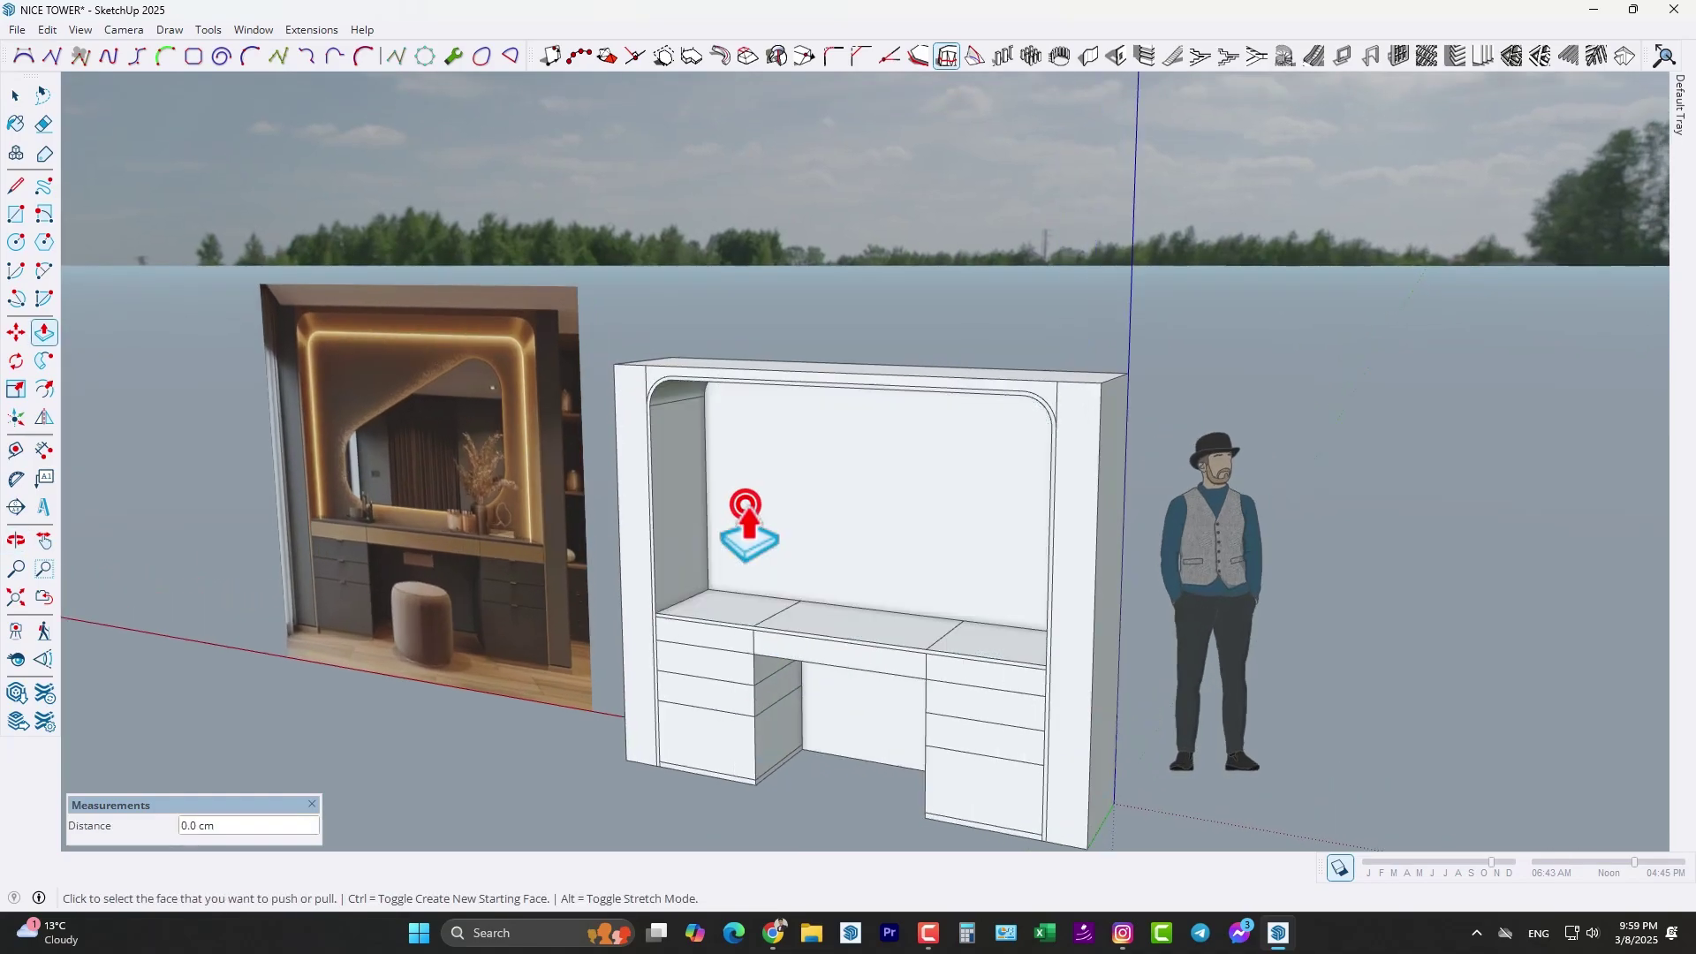
- Erase the two dividing edges that cross the tabletop surface
middle_click_drag(749, 530, 791, 606)
scroll(813, 651, "up", 3)
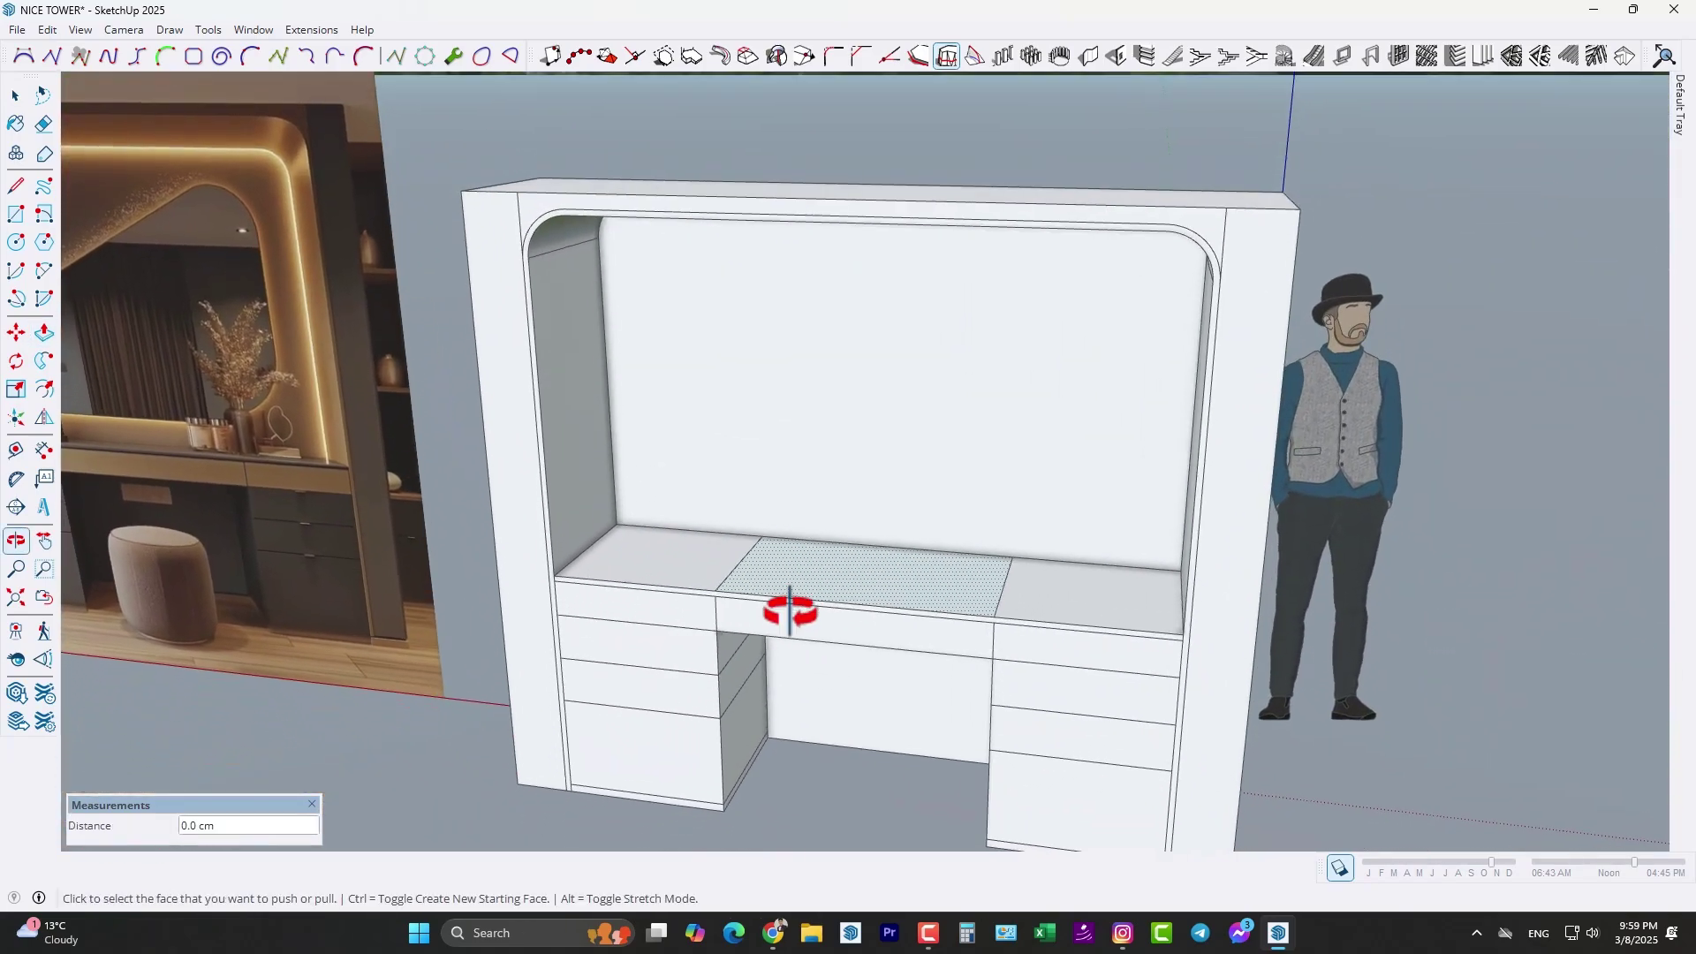
left_click(44, 124)
scroll(927, 556, "up", 2)
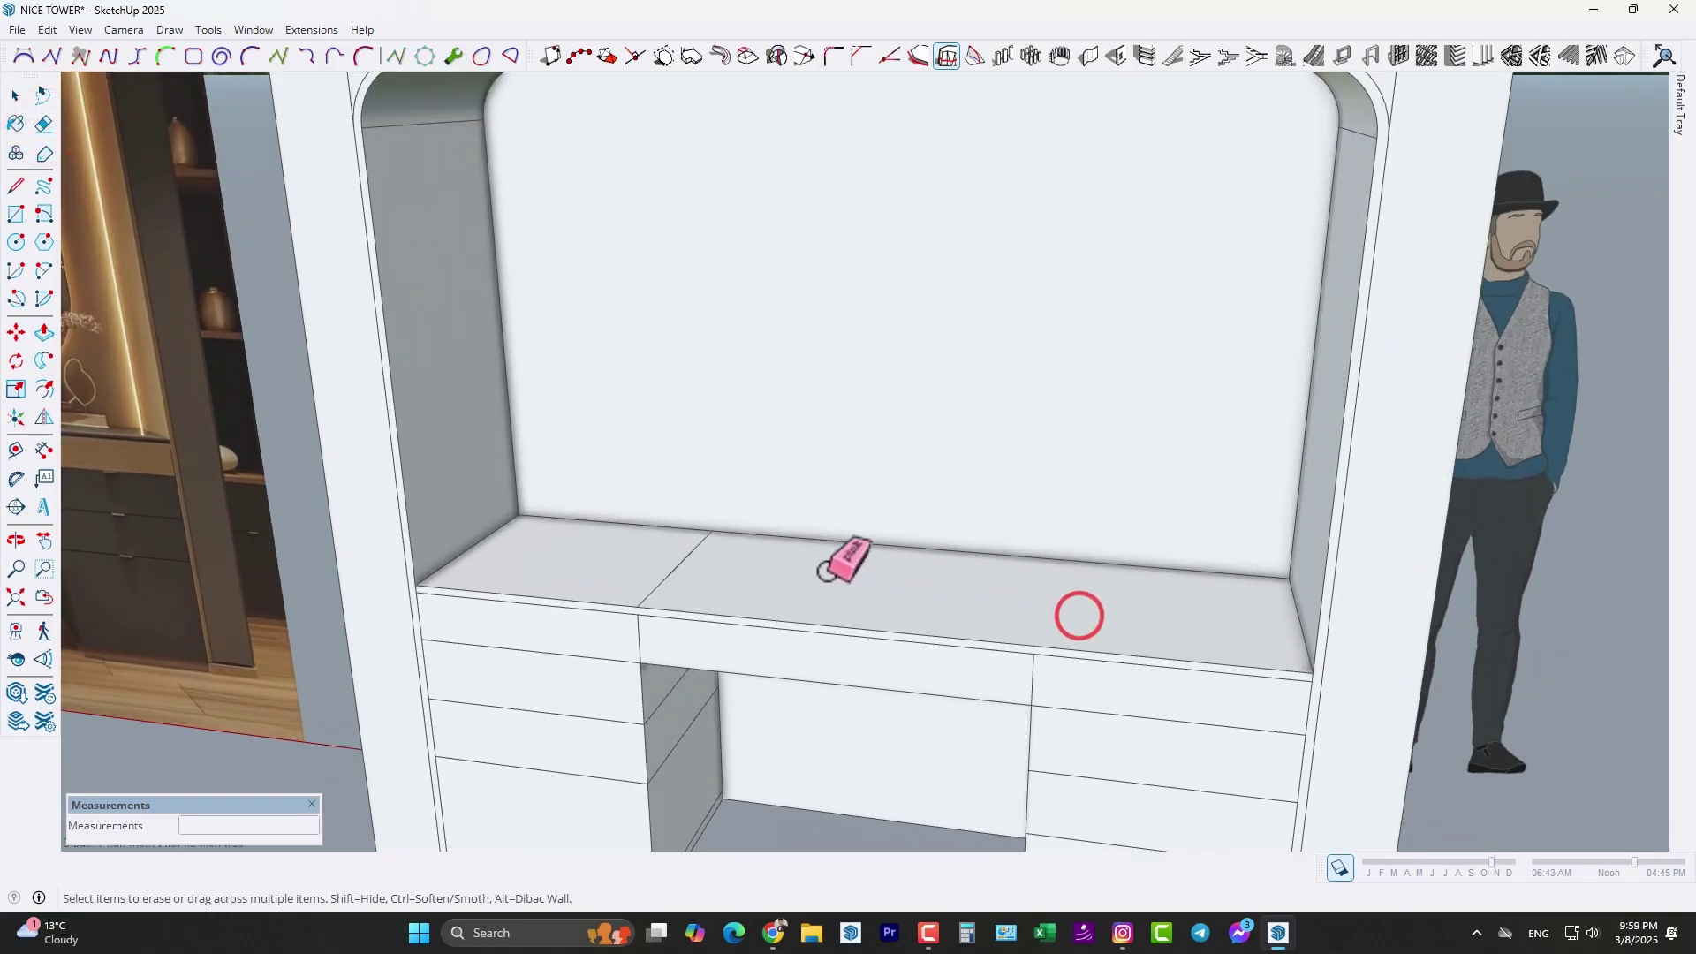
scroll(623, 553, "down", 3)
middle_click_drag(700, 559, 721, 518, "shift")
scroll(671, 624, "up", 3)
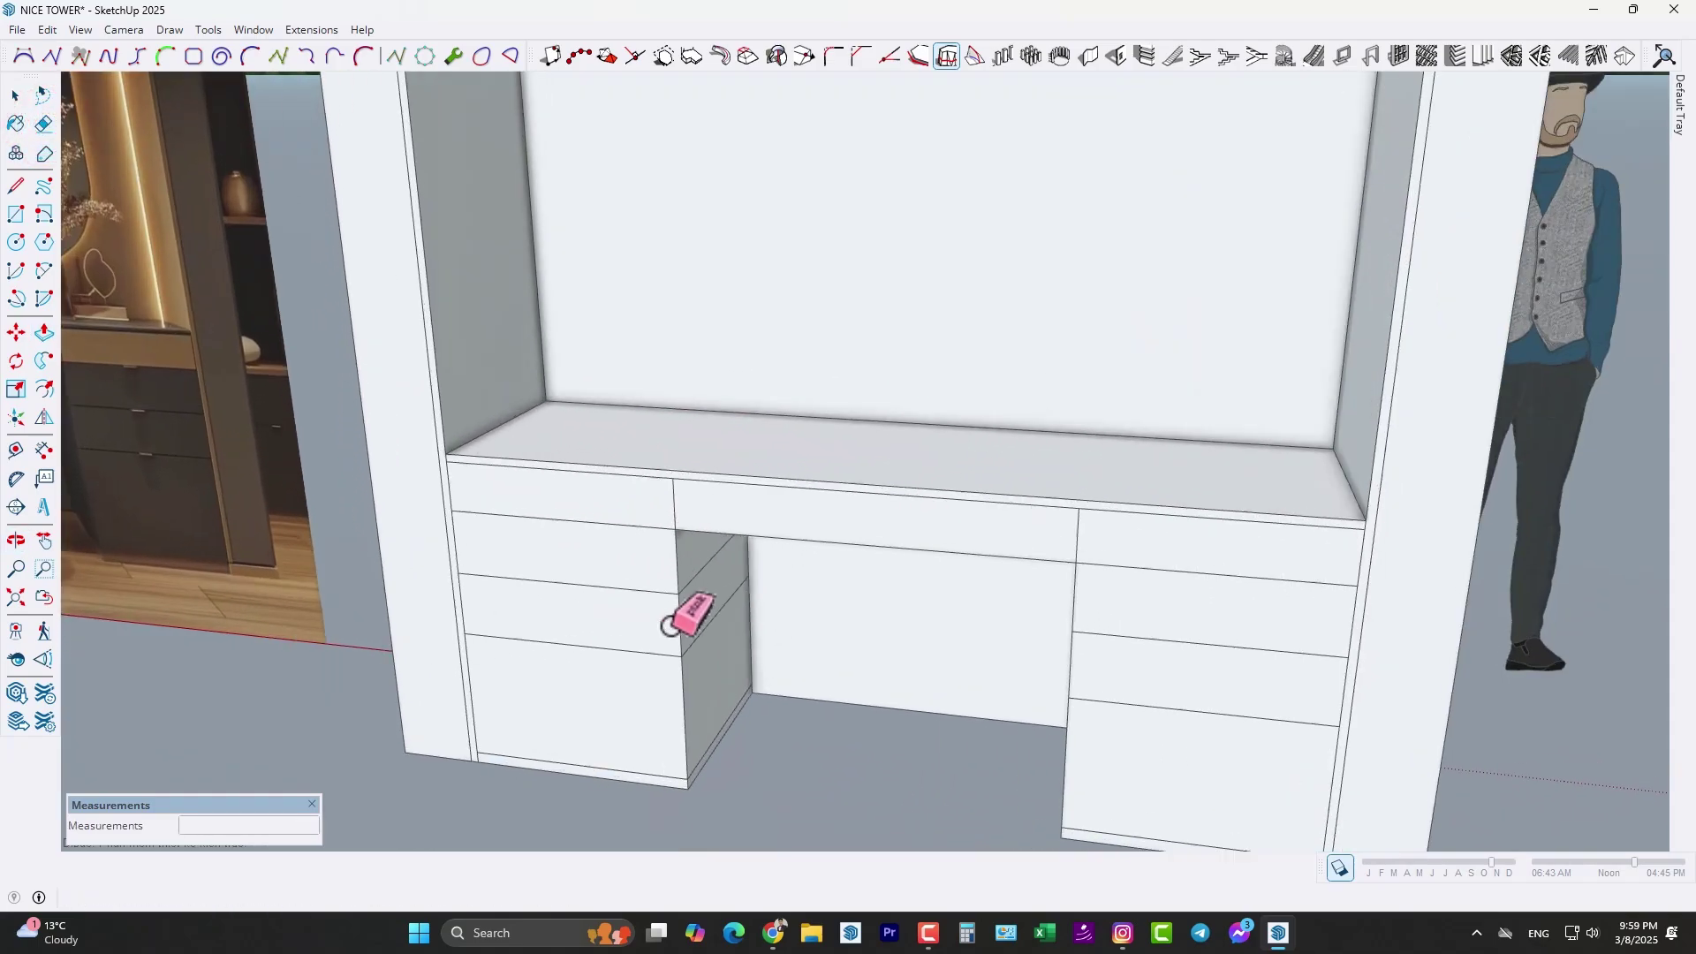
- Erase the stray horizontal drawer edges on the inner side faces of both drawer columns
middle_click_drag(671, 625, 653, 496)
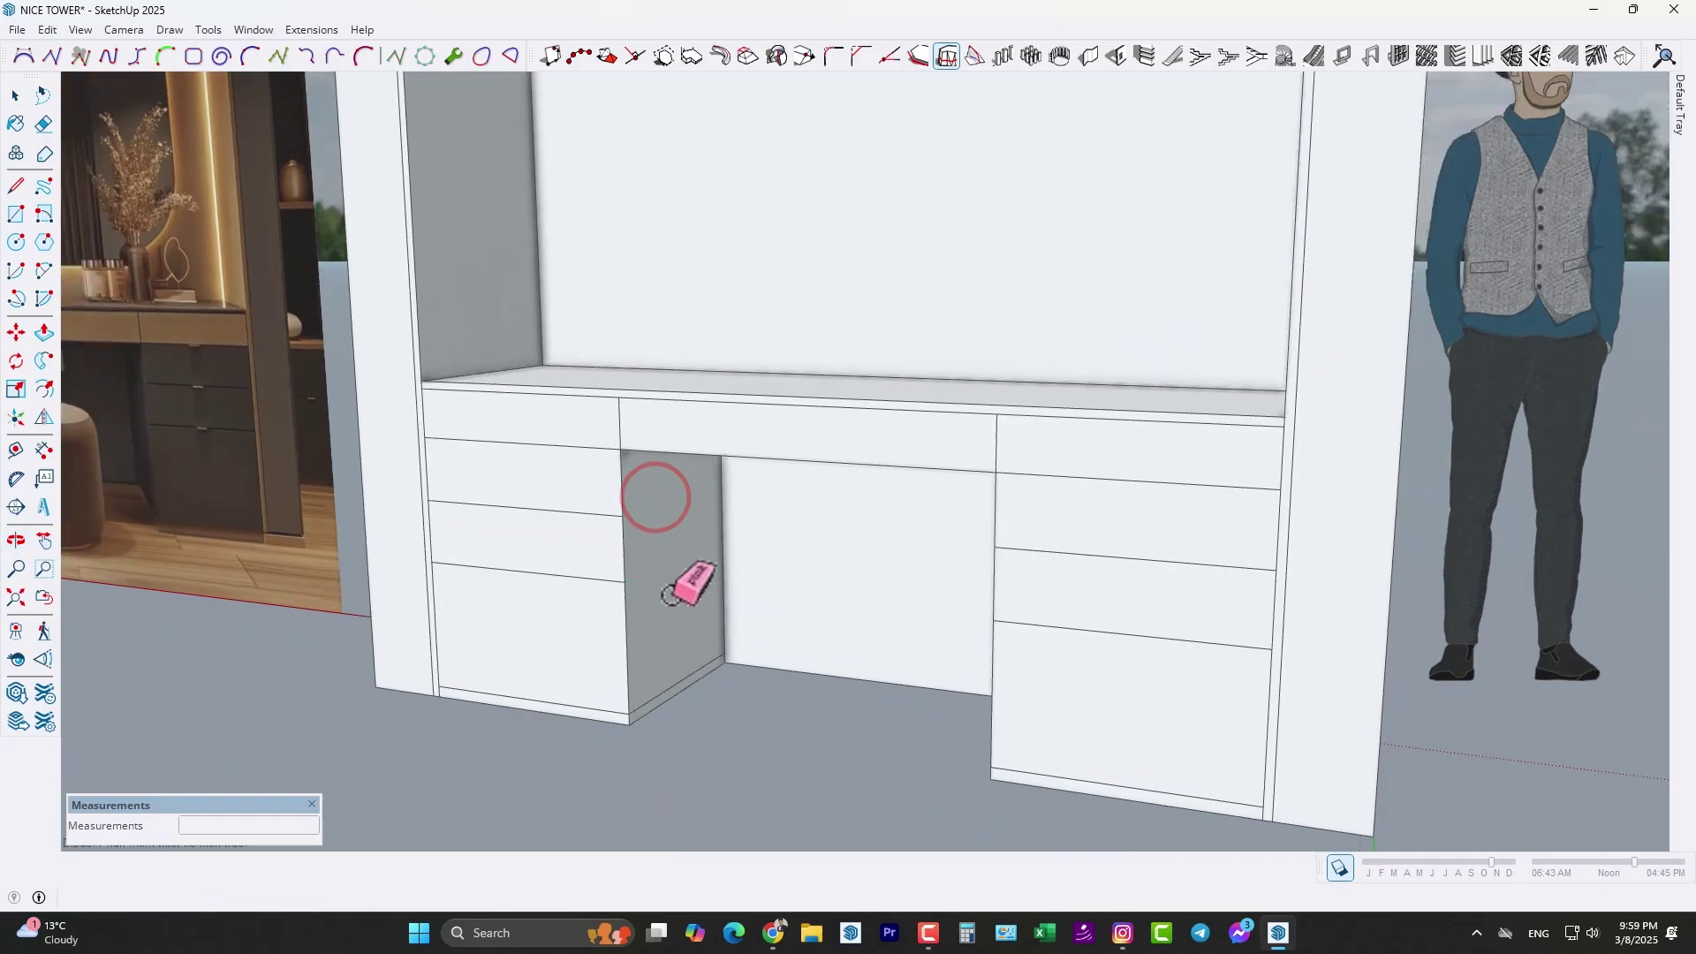
mouse_move(674, 618)
middle_mouse_down()
mouse_move(685, 568)
mouse_move(1110, 575)
mouse_move(1056, 479)
middle_mouse_up()
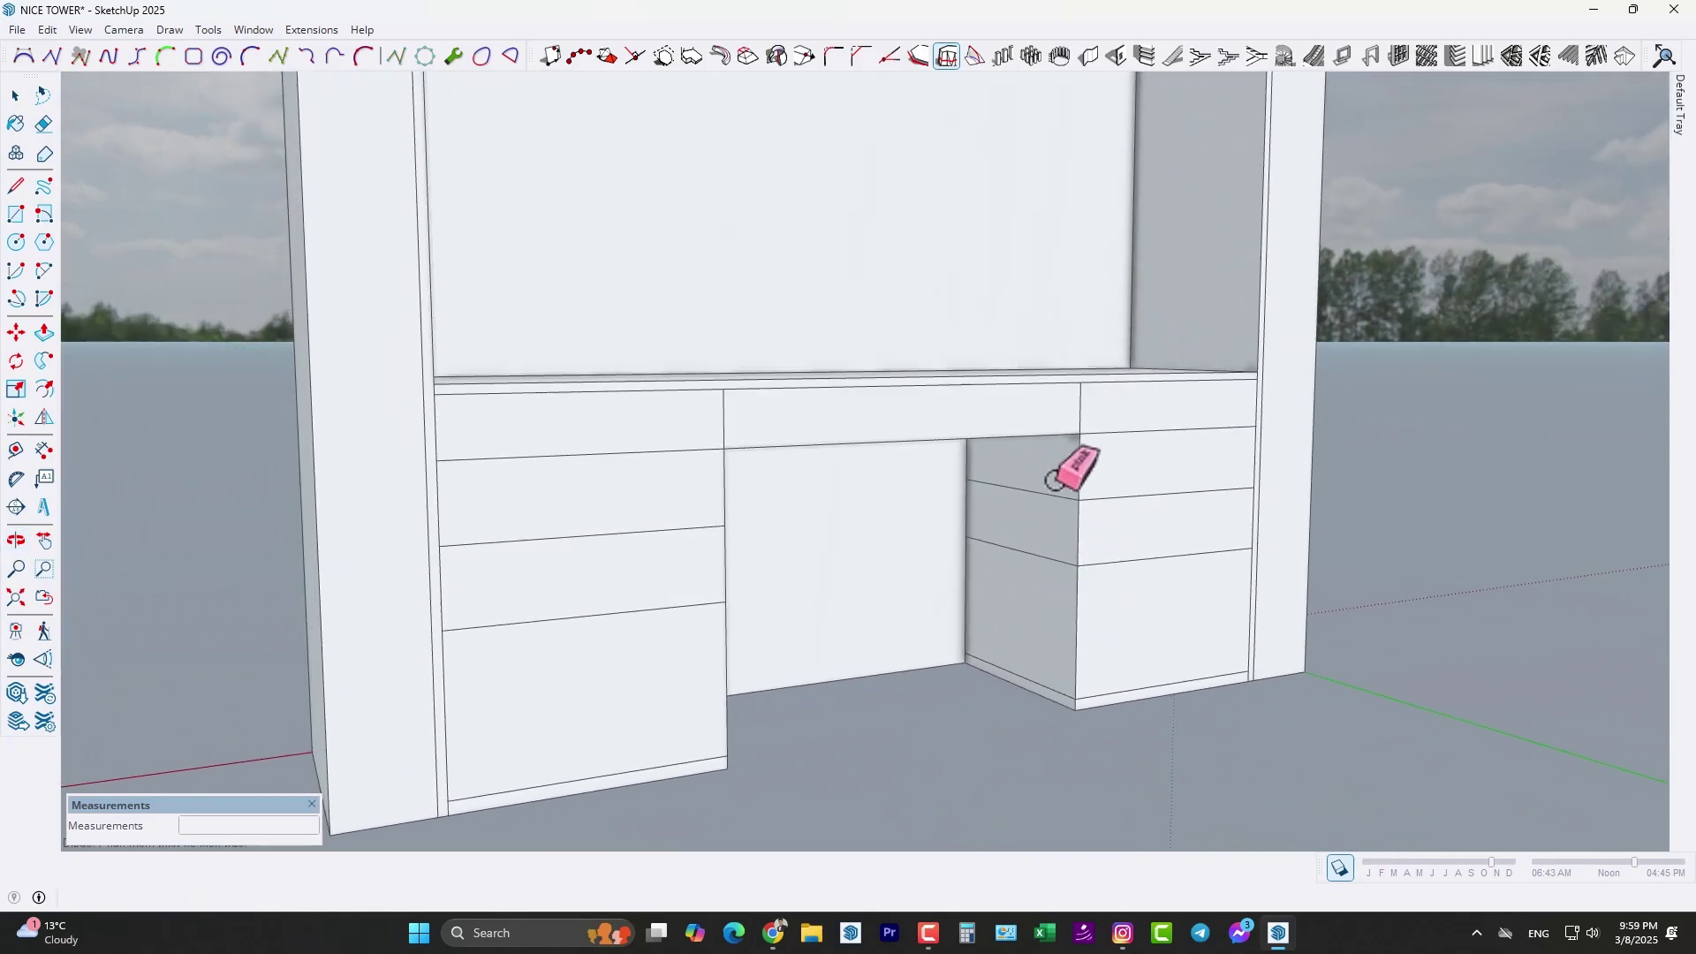
scroll(1016, 588, "down", 5)
mouse_move(1015, 587)
middle_mouse_down()
mouse_move(760, 678)
mouse_move(814, 556)
mouse_move(718, 341)
mouse_move(503, 246)
mouse_move(821, 273)
mouse_move(795, 379)
mouse_move(764, 397)
mouse_move(825, 390)
middle_mouse_up()
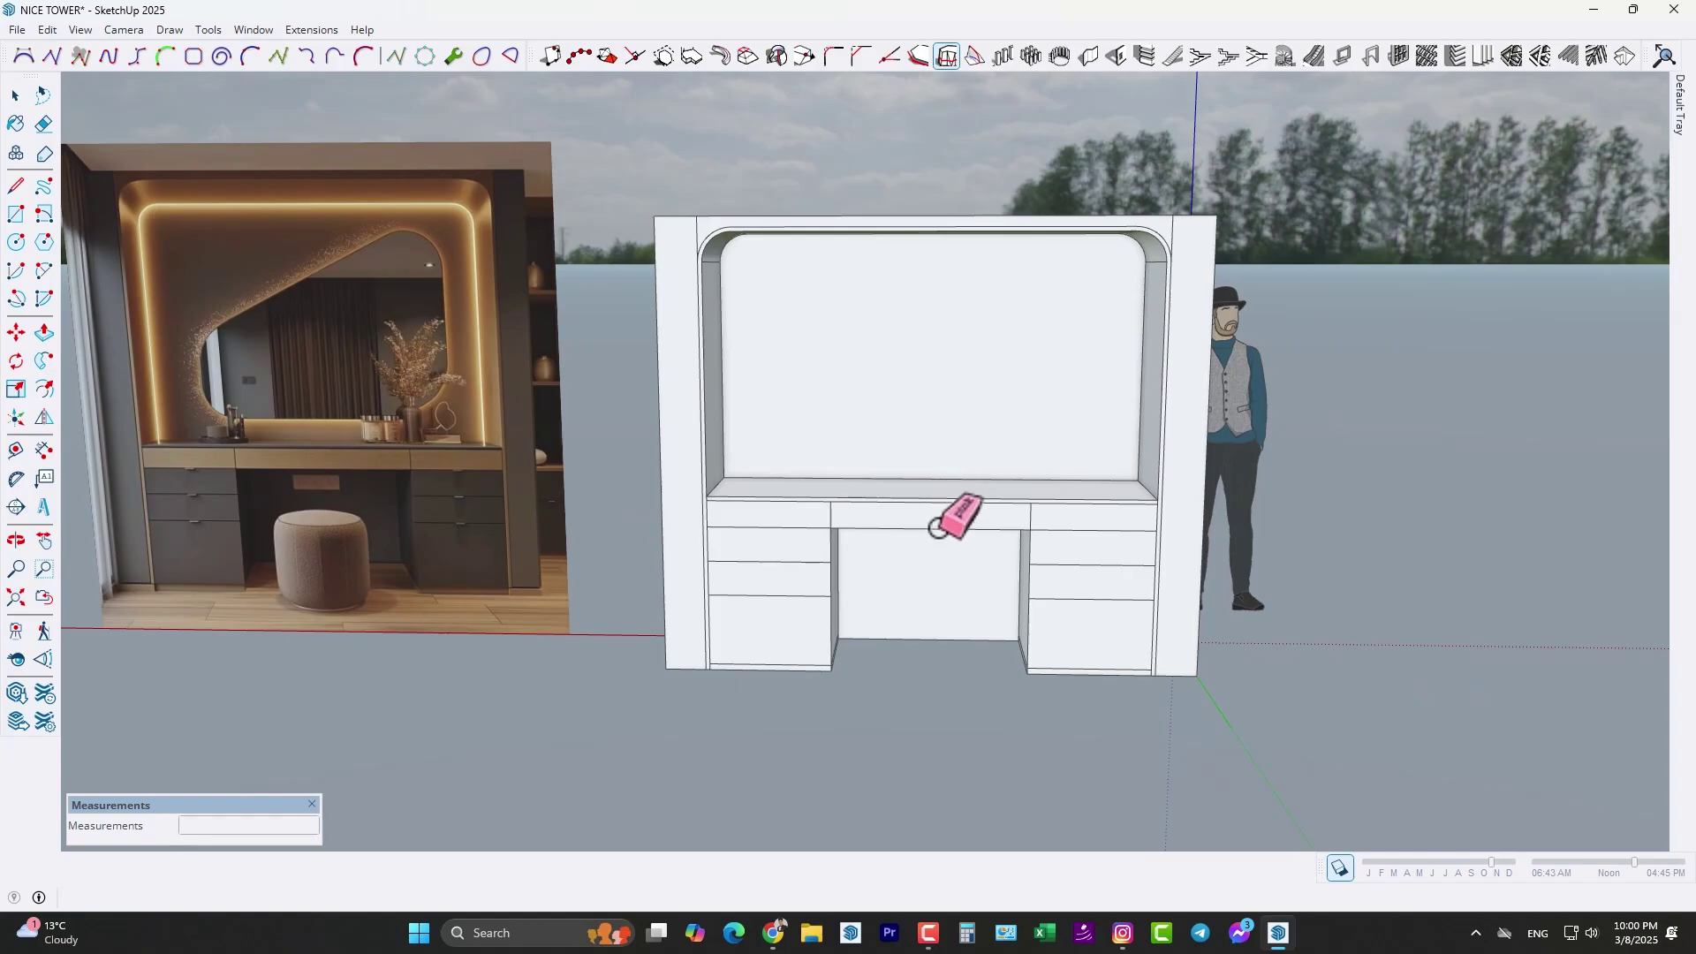
- Offset the outline of the left column's top drawer front inward by 0.2 cm
scroll(939, 519, "up", 5)
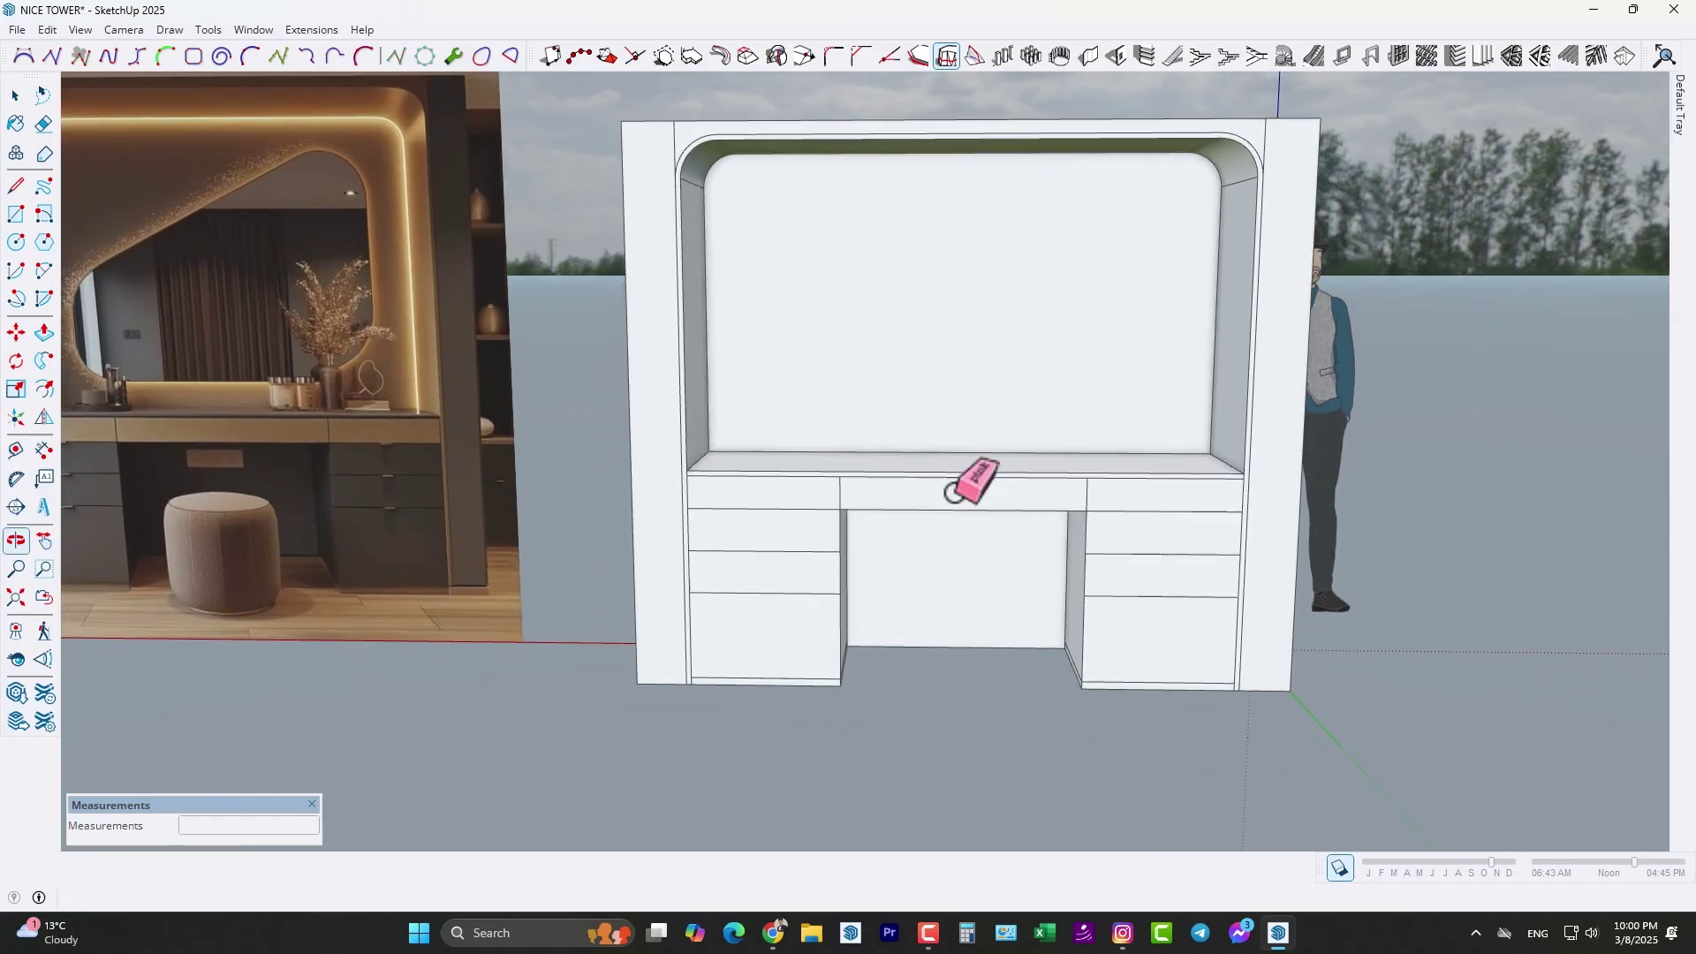
middle_click_drag(757, 504, 813, 495)
scroll(814, 494, "up", 4)
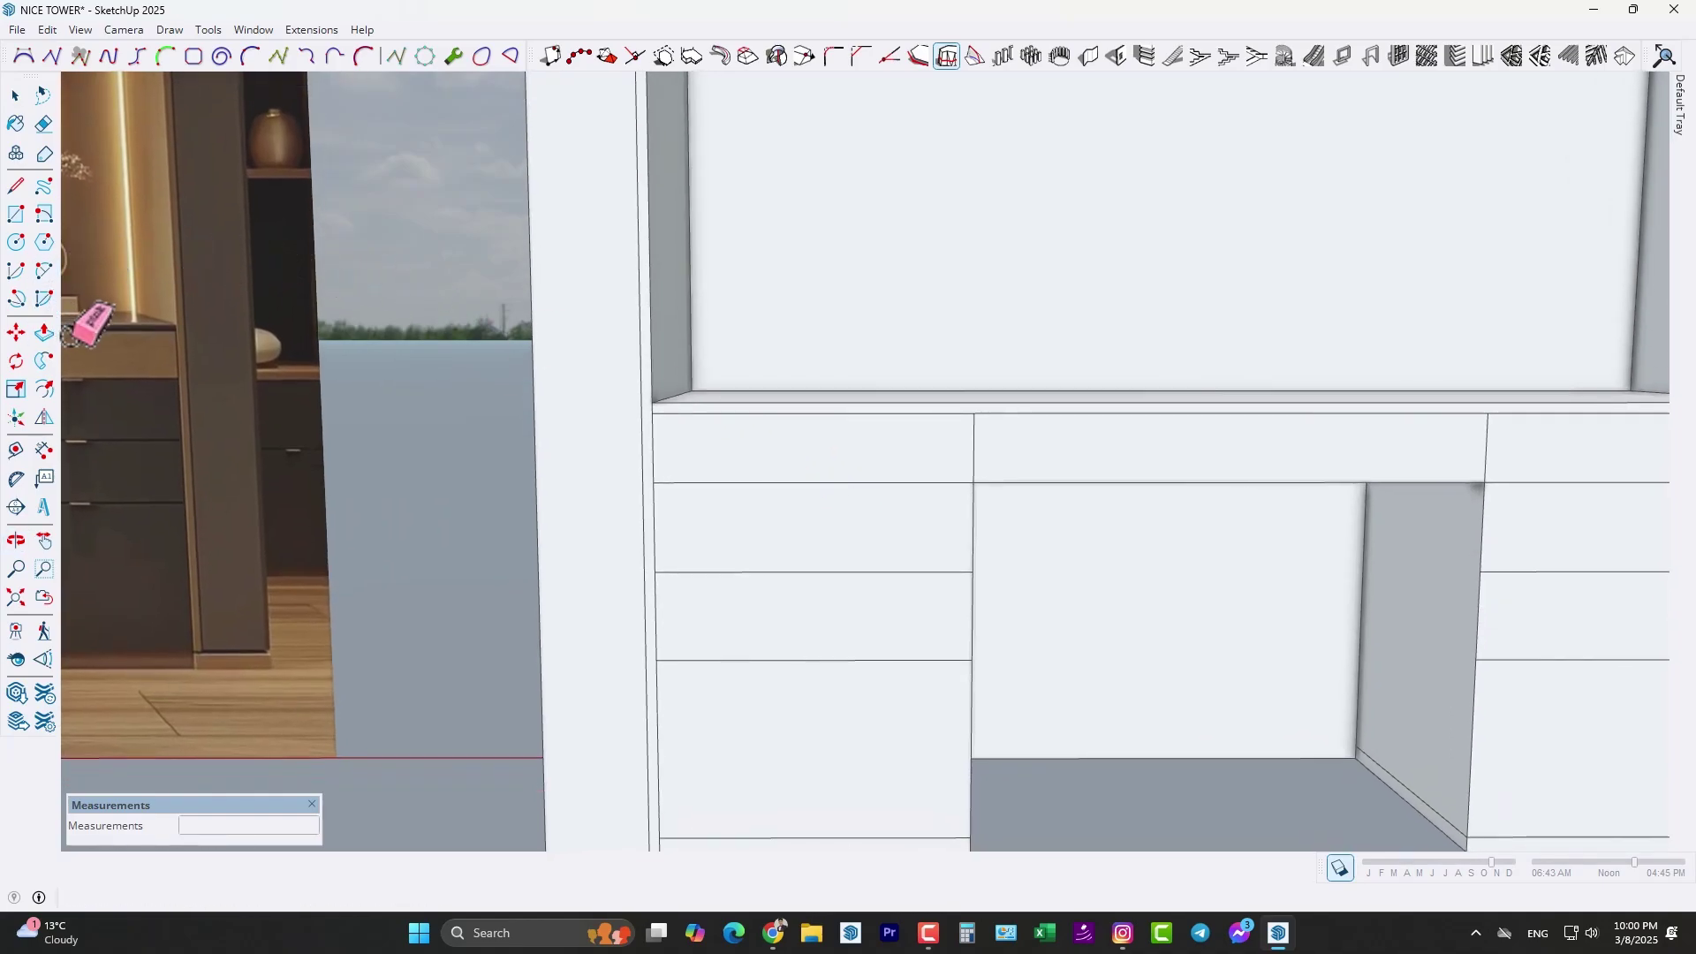
left_click(44, 392)
scroll(818, 574, "up", 2)
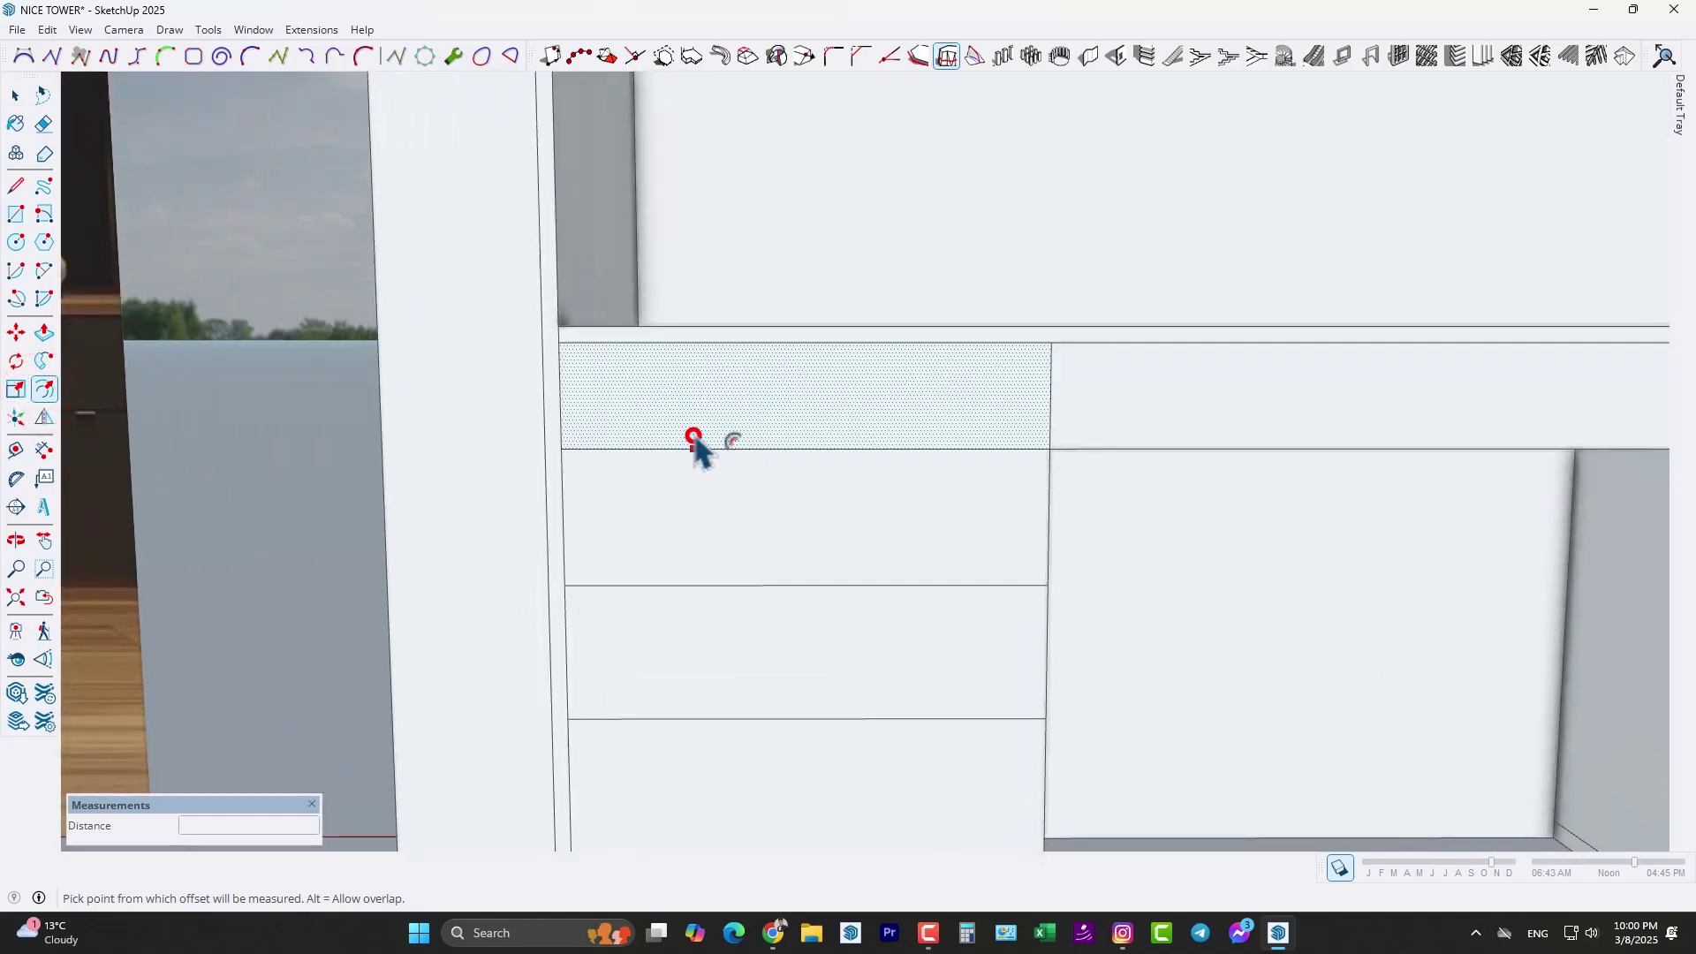
left_click(694, 438)
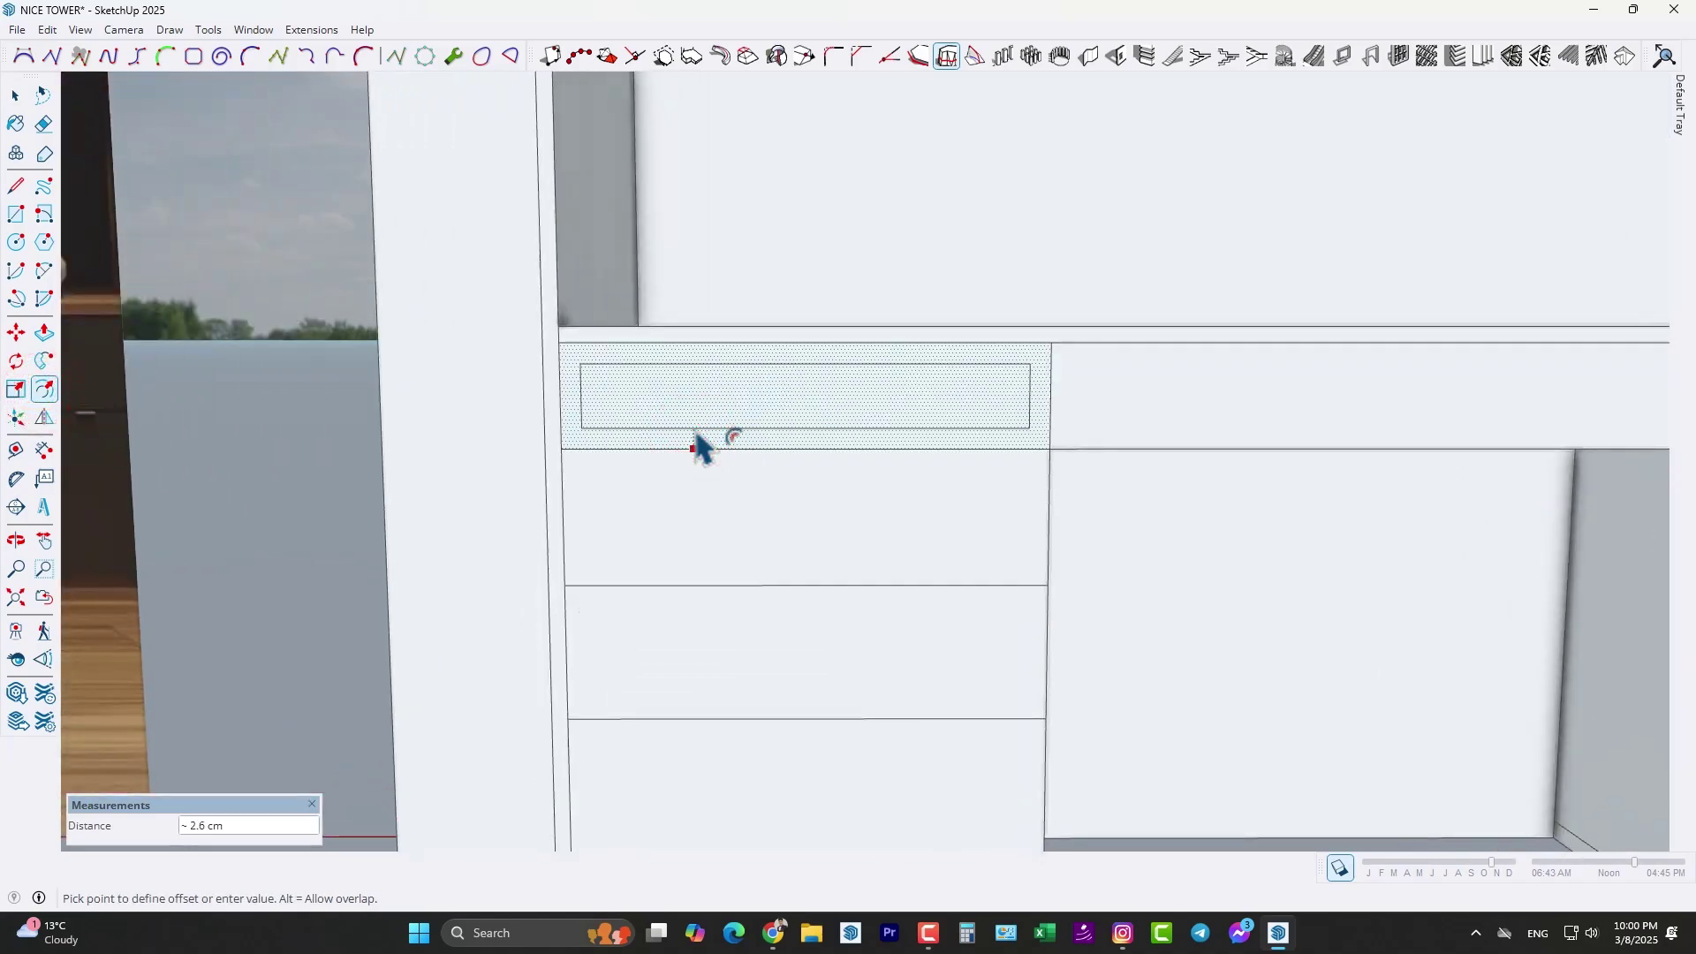
type(".2")
key("Return")
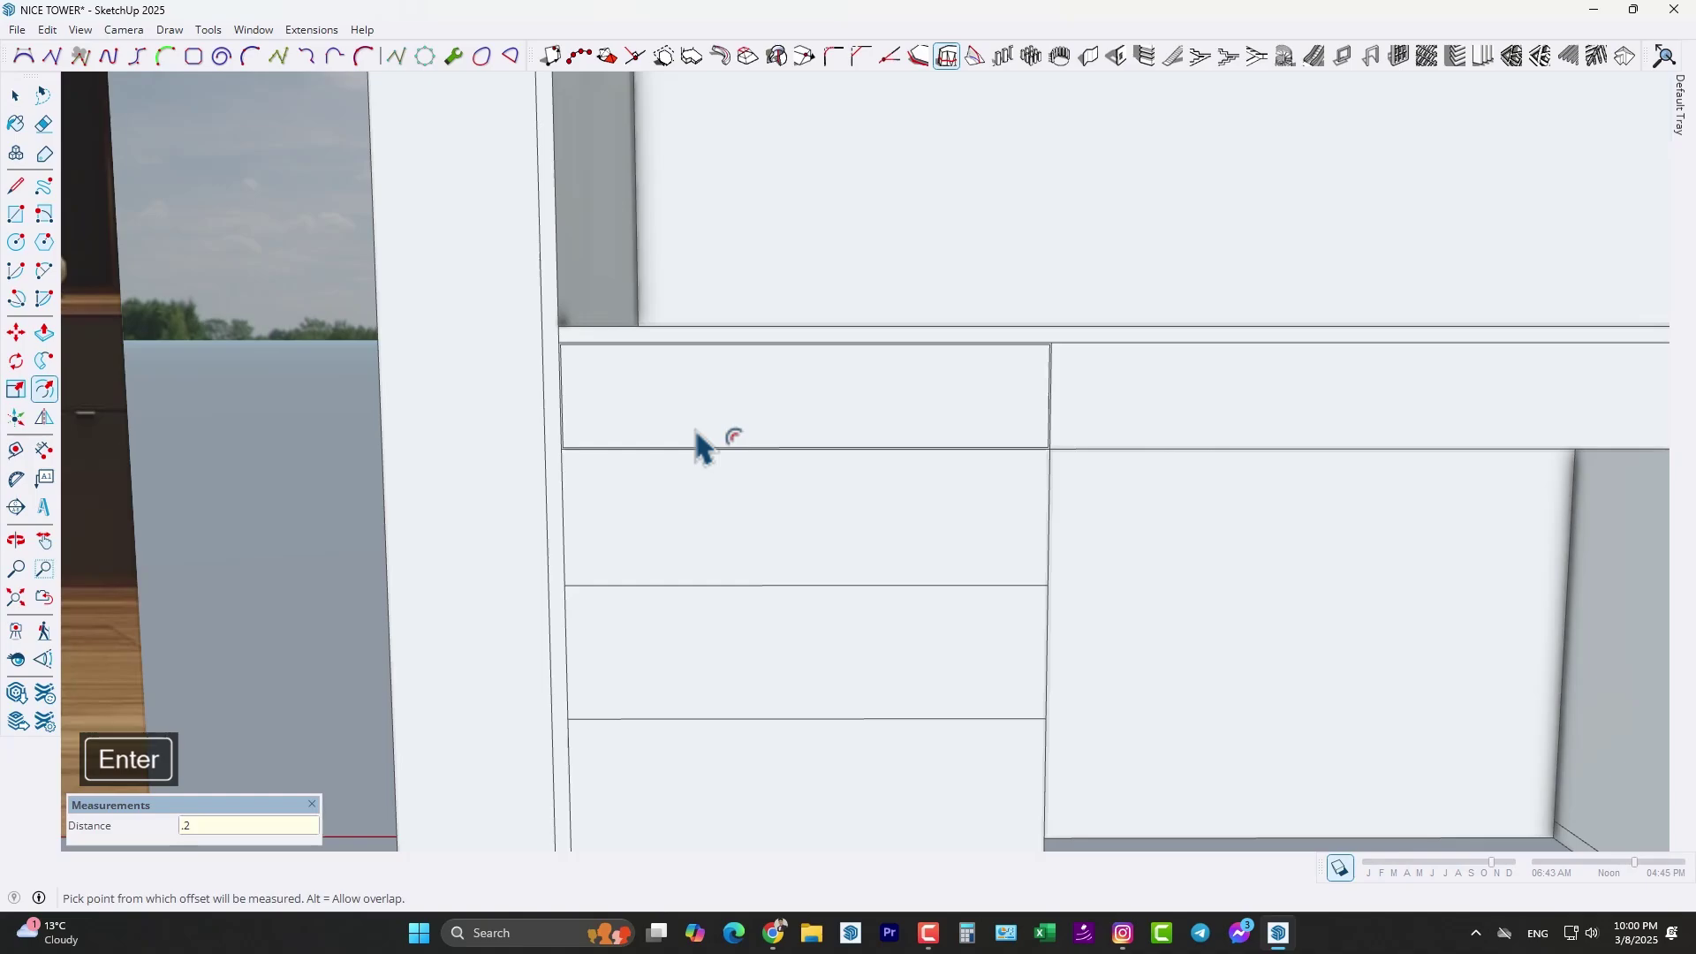
- Apply the same 0.2 cm inward offset to the centre drawer and all remaining drawer fronts in both columns
left_click(1112, 428)
left_click(908, 540)
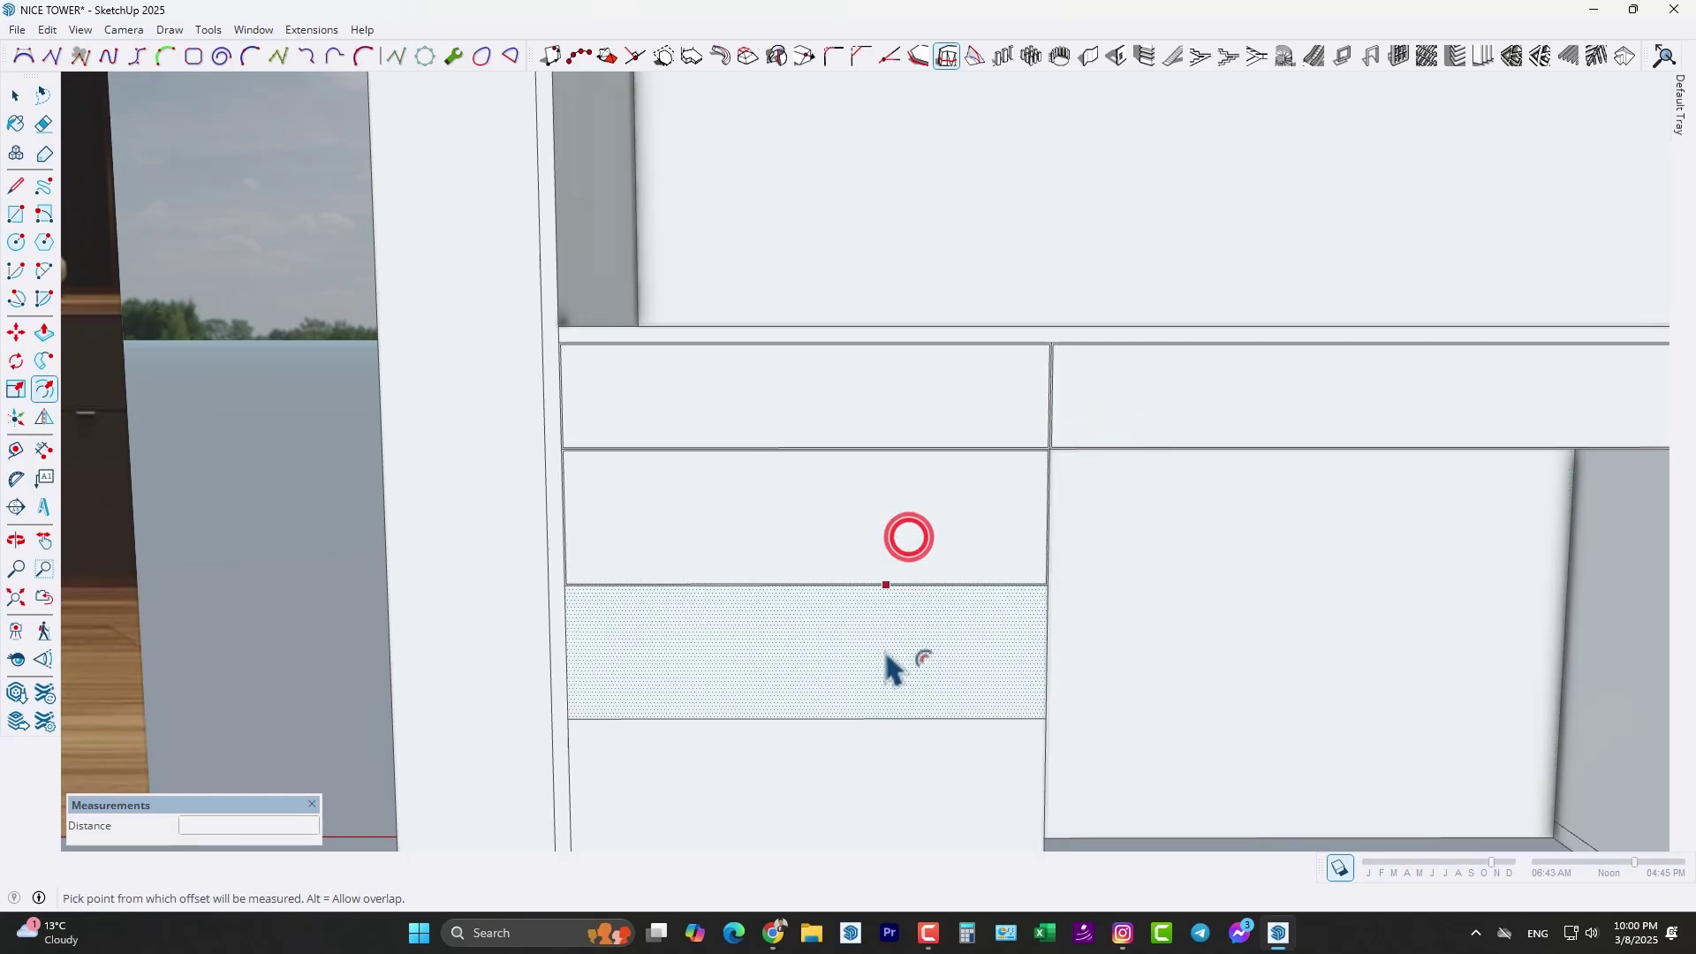
middle_click_drag(887, 653, 927, 485)
scroll(866, 548, "down", 2)
left_click(1013, 389)
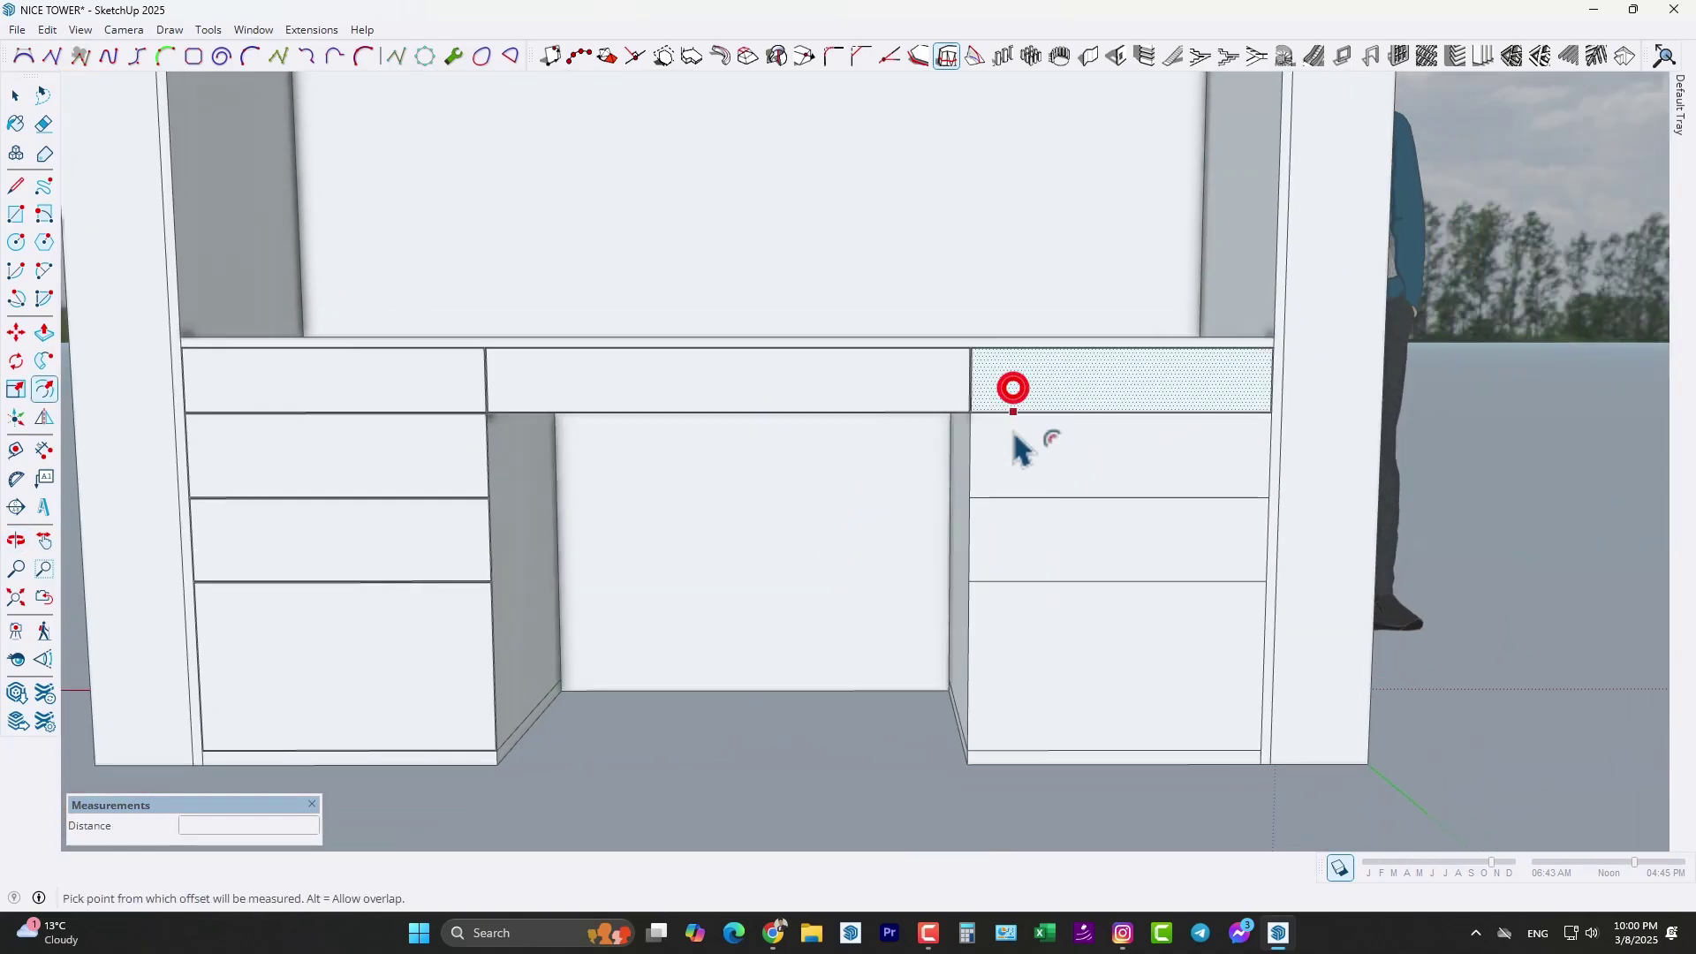
left_click(1013, 434)
double_click(1023, 570)
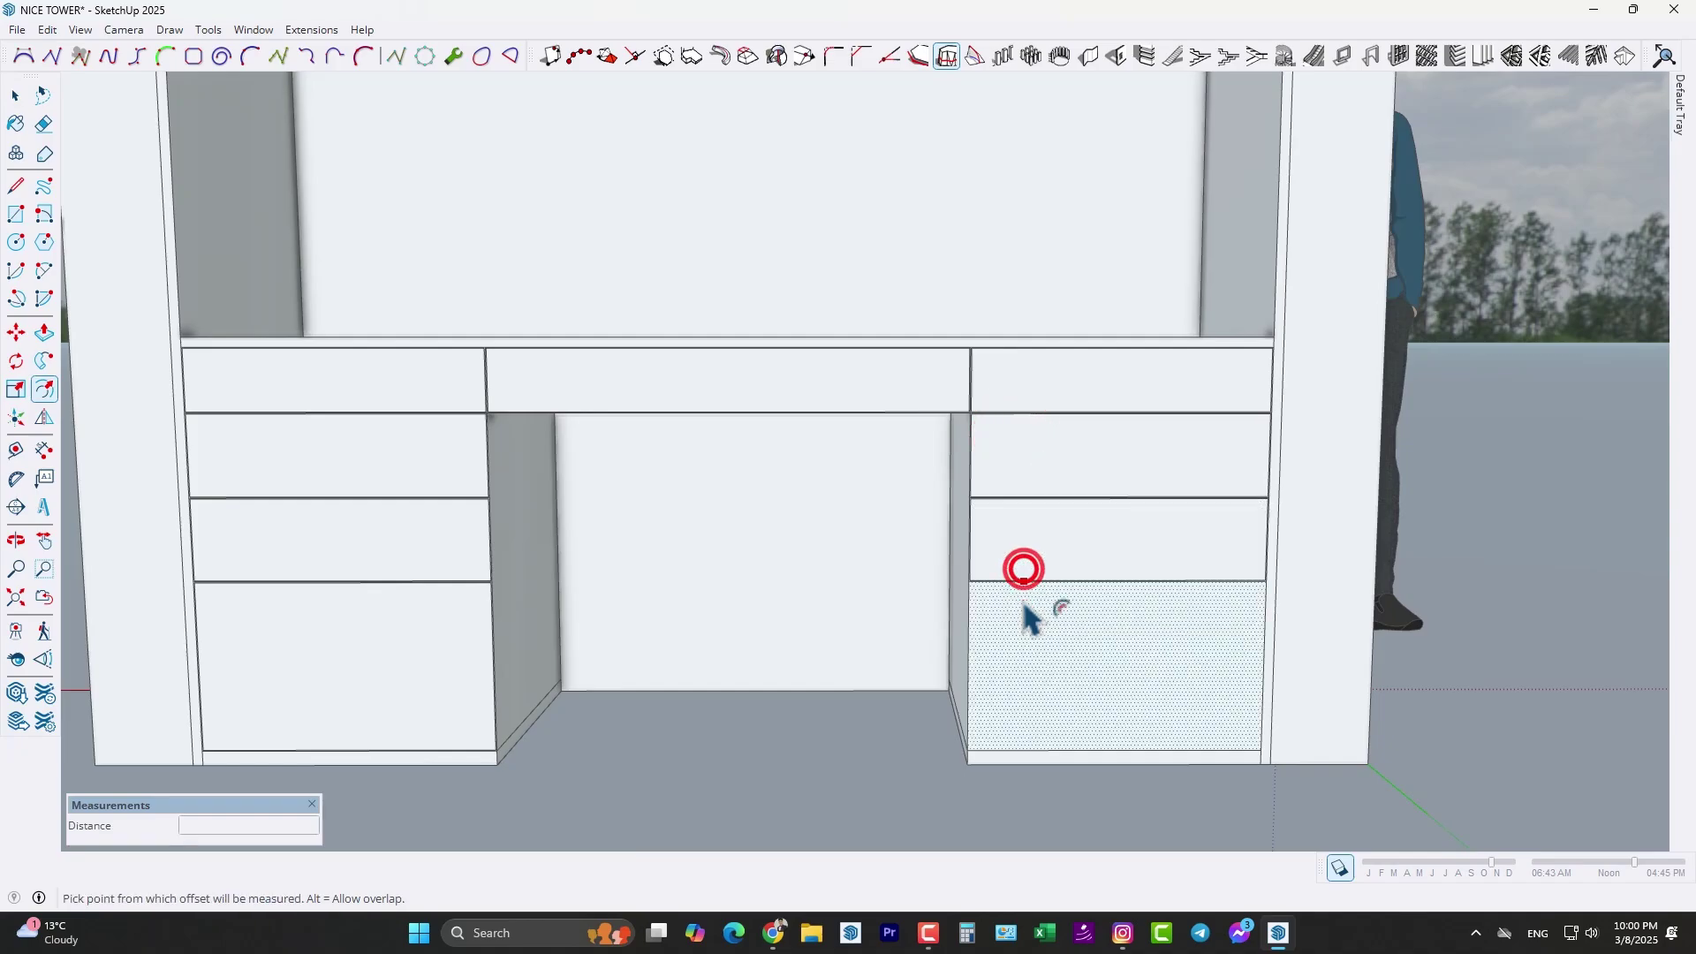
double_click(1024, 599)
- Examine the offset gaps between the drawer fronts up close on both columns and from several angles
scroll(989, 614, "down", 2)
middle_click_drag(986, 616, 879, 634)
scroll(977, 519, "up", 8)
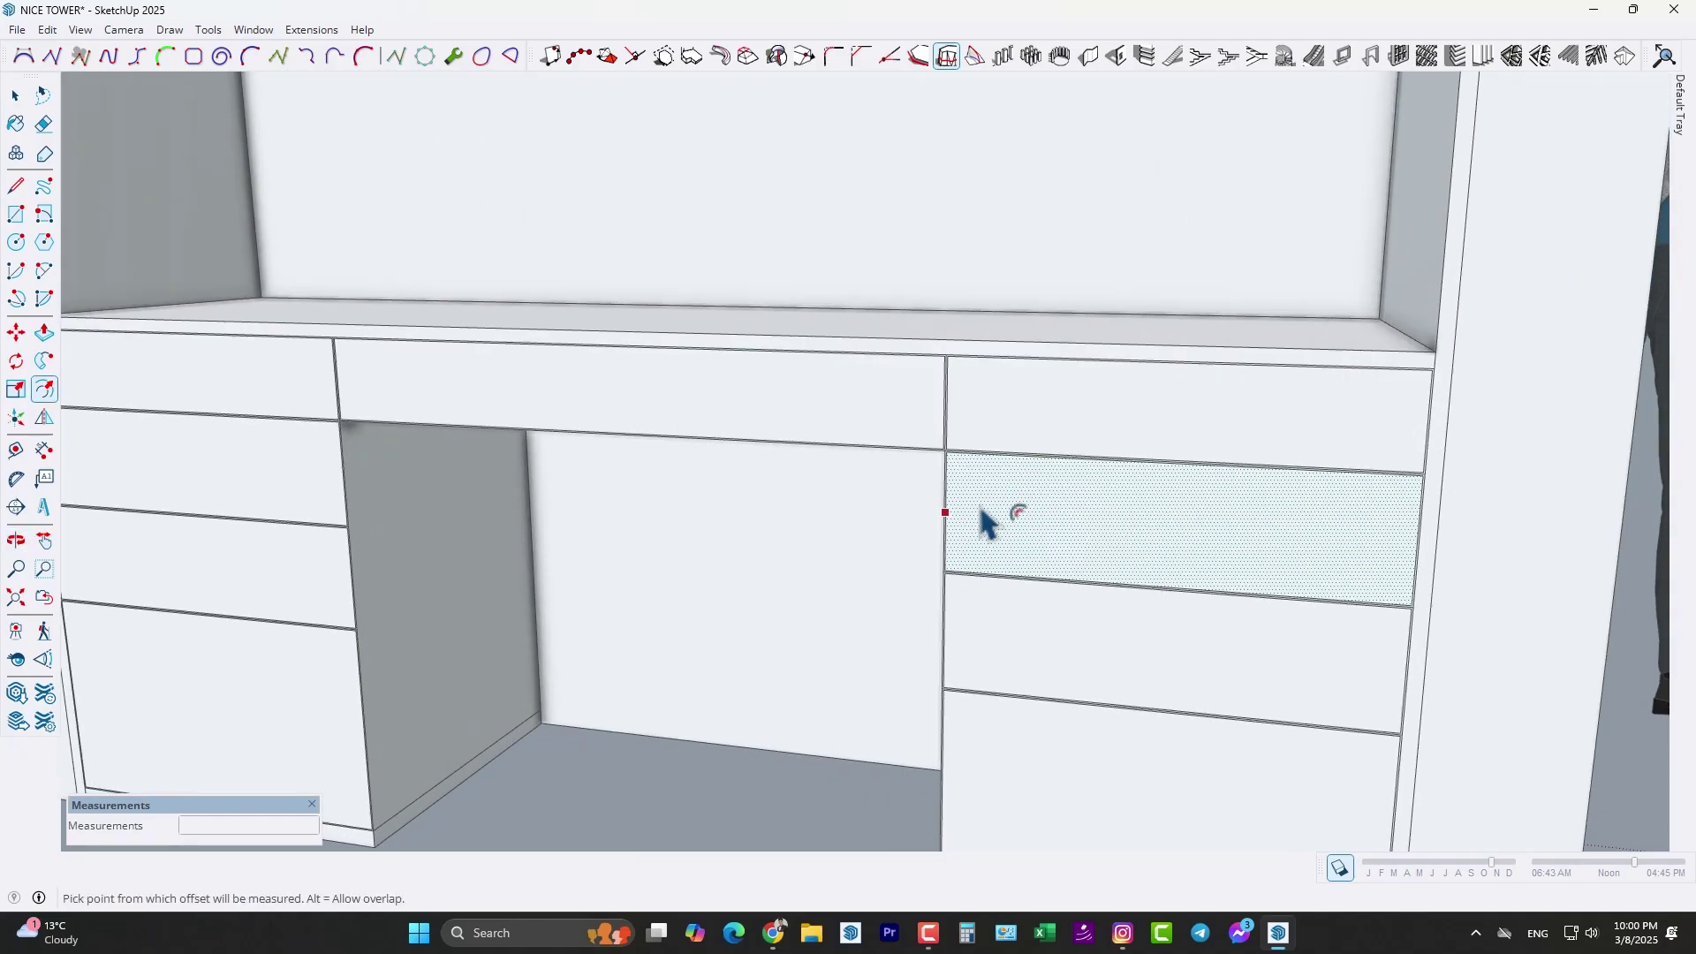
scroll(910, 424, "down", 8)
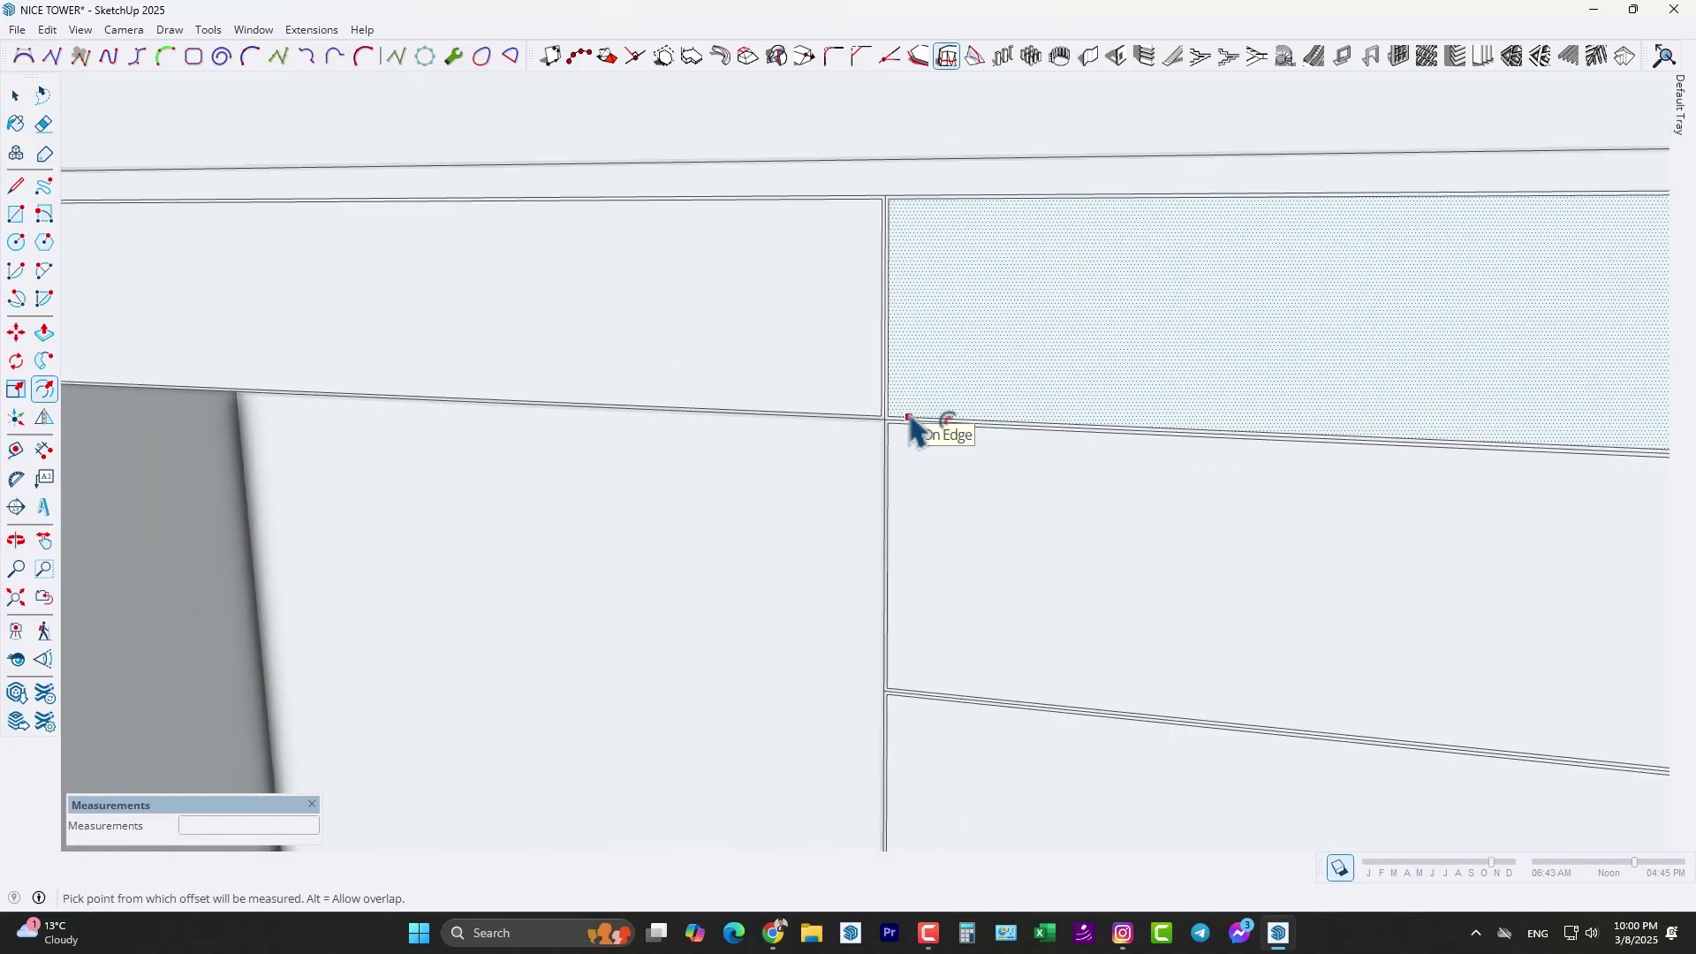
middle_click_drag(920, 518, 1022, 375)
scroll(890, 477, "down", 3)
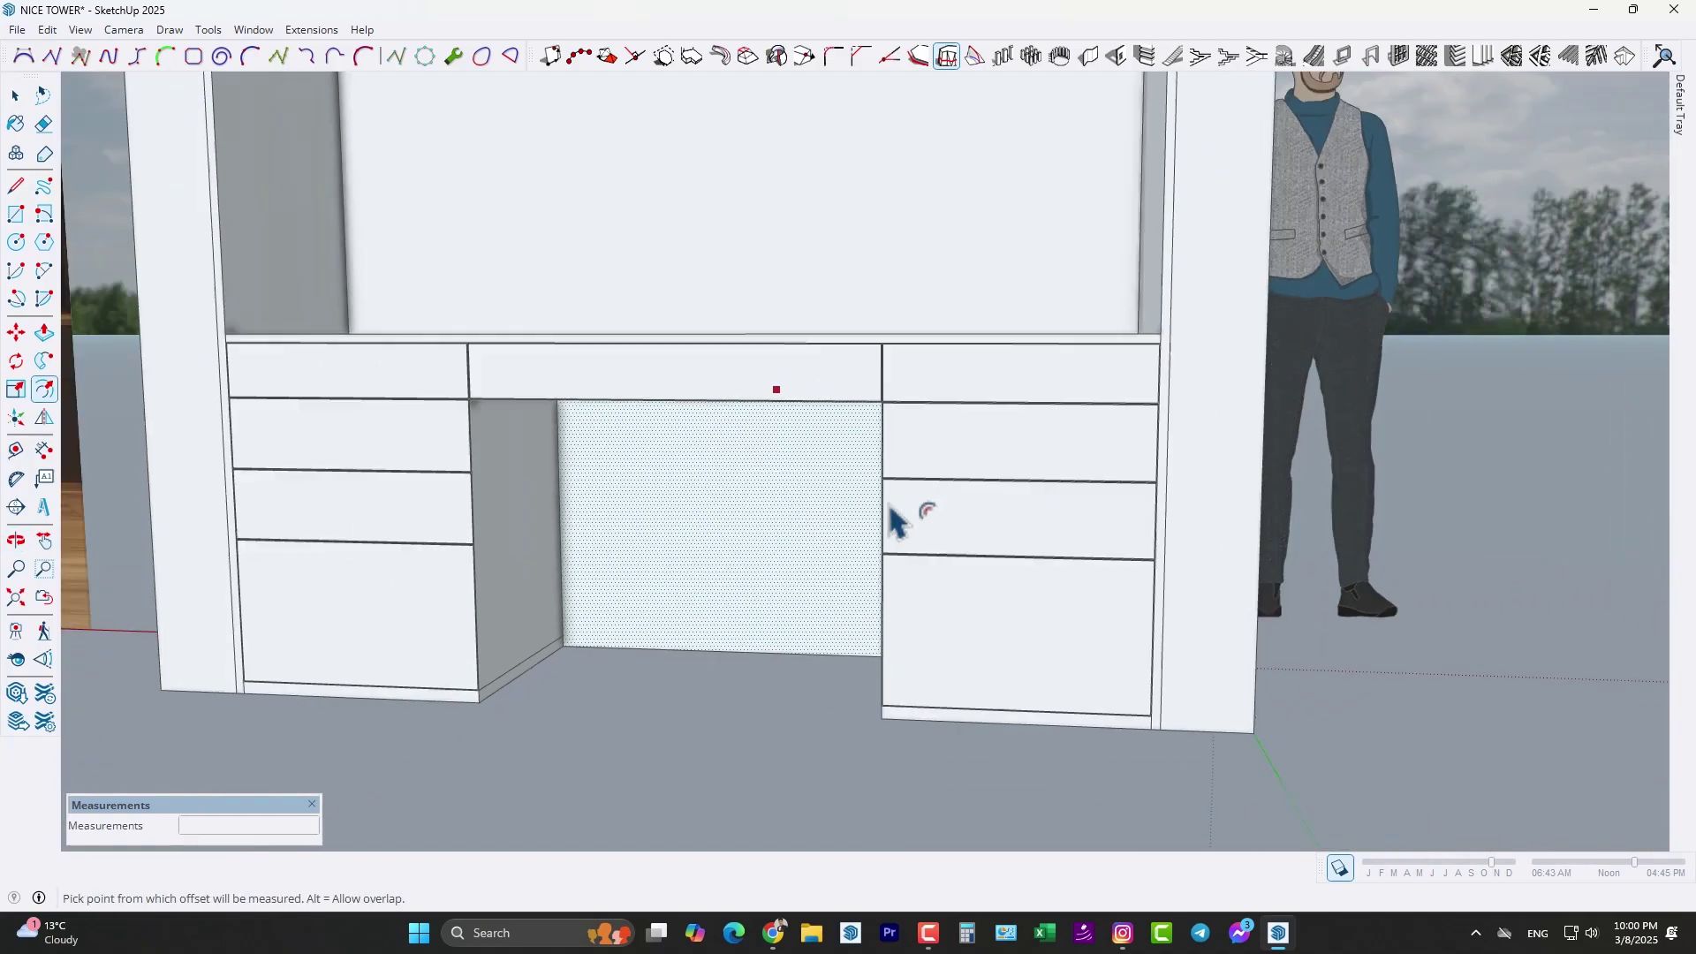
mouse_move(889, 507)
middle_mouse_down()
mouse_move(1071, 503)
mouse_move(874, 497)
middle_mouse_up()
scroll(875, 496, "down", 2)
middle_click_drag(874, 496, 1016, 486, "shift")
scroll(765, 500, "up", 3)
scroll(770, 497, "up", 3)
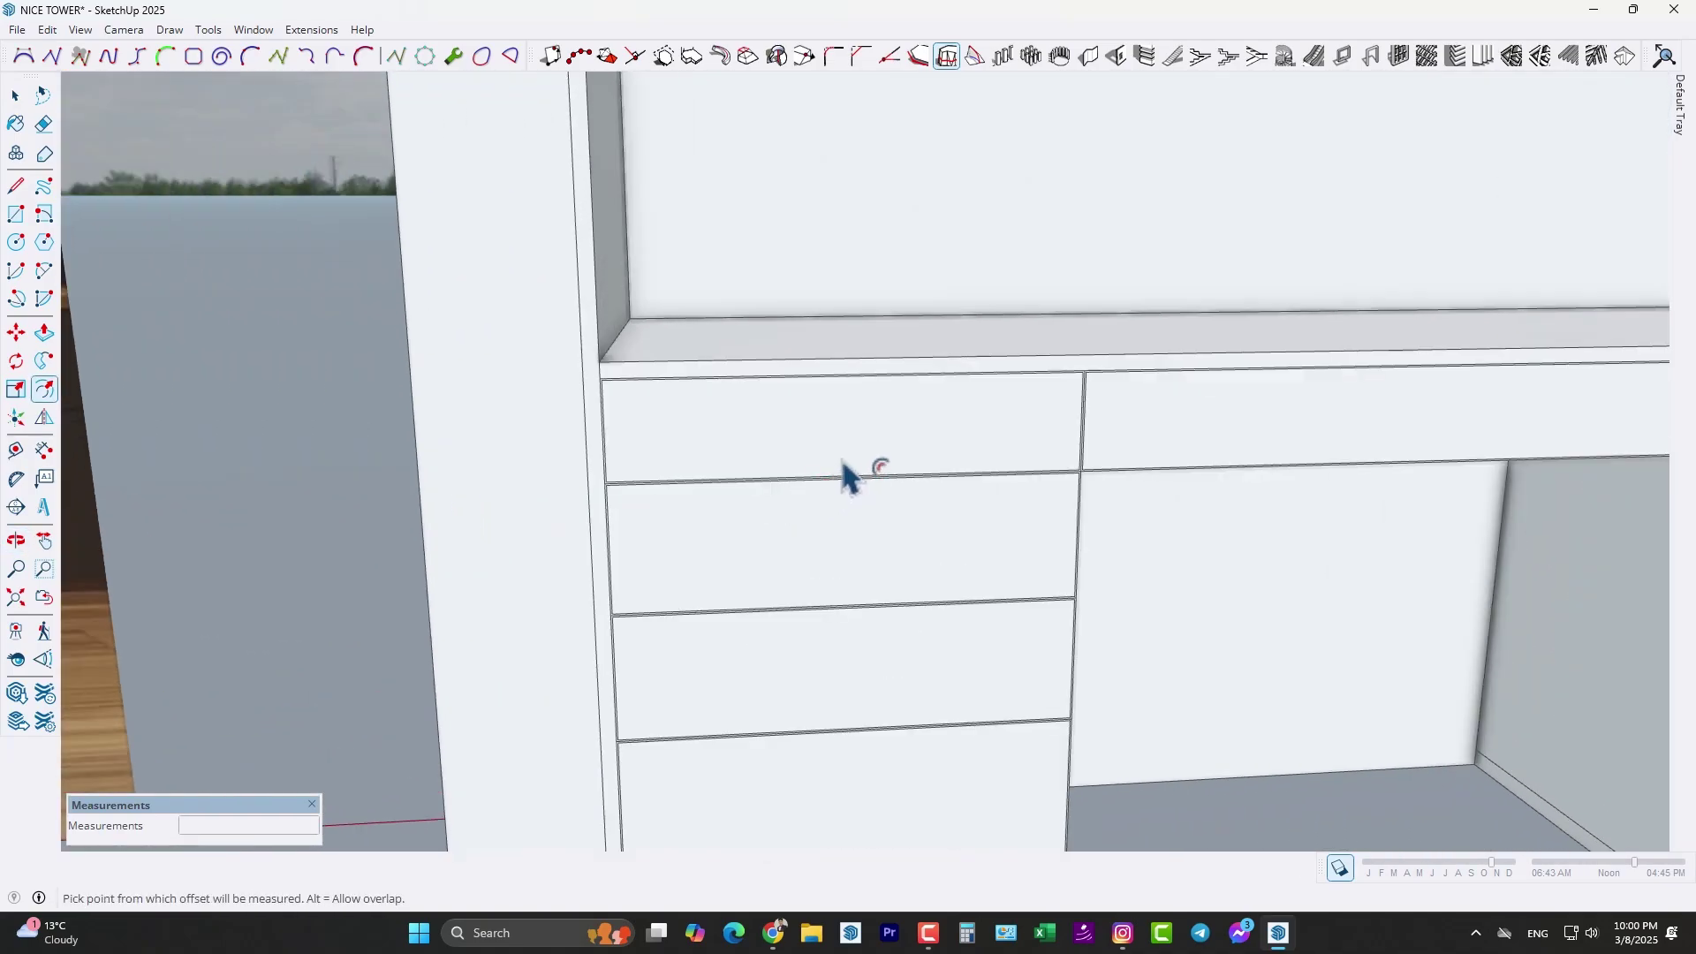
middle_click_drag(844, 466, 530, 485)
scroll(681, 454, "up", 1)
middle_click_drag(693, 452, 621, 480)
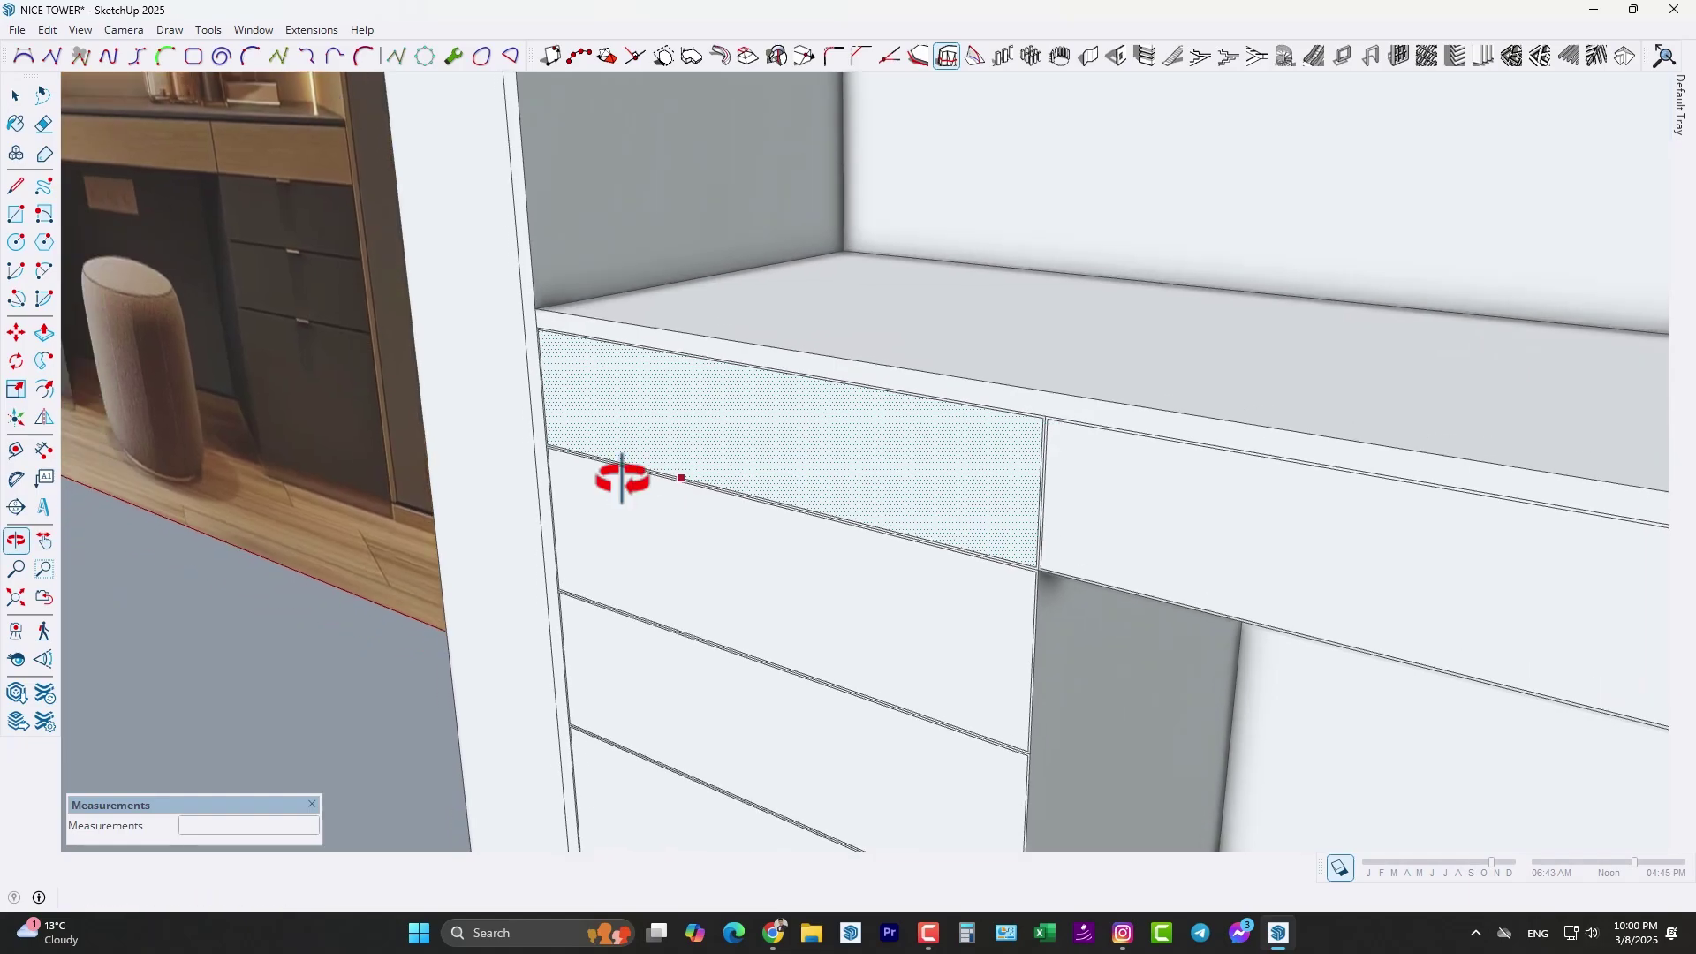
scroll(830, 549, "up", 1)
middle_click_drag(982, 543, 919, 474, "shift")
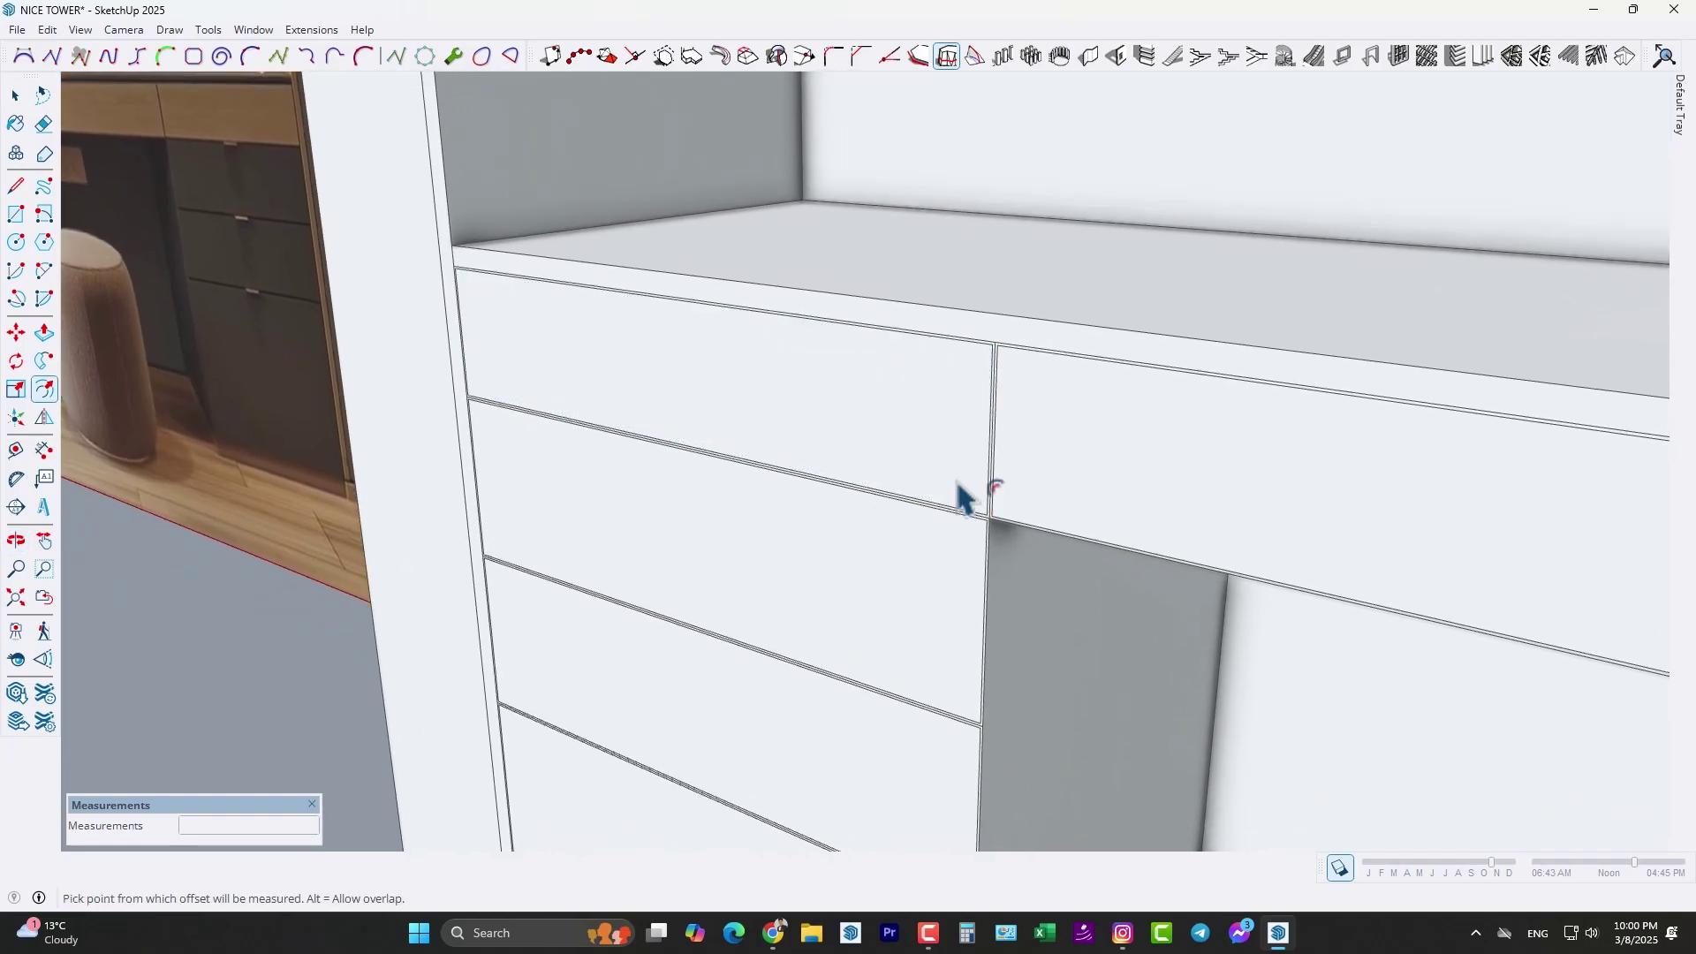
- Pull the left column's top drawer front out 1.6 cm
scroll(963, 499, "down", 6)
middle_click_drag(768, 443, 719, 439)
scroll(817, 446, "up", 4)
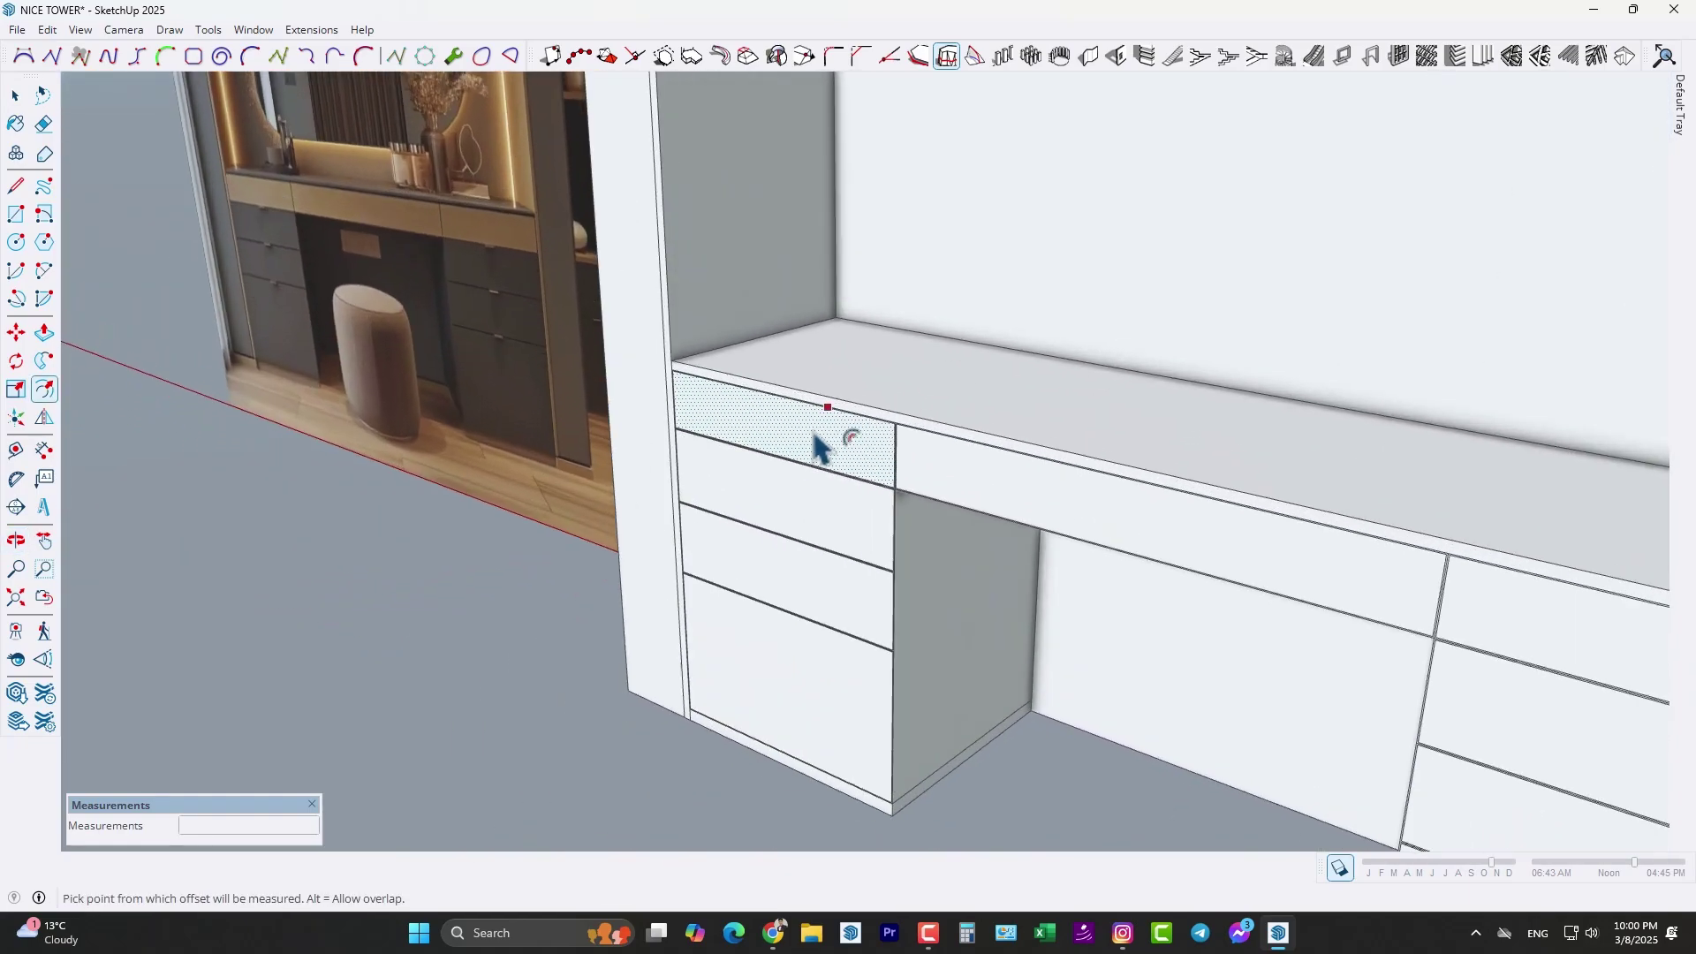
scroll(808, 452, "up", 2)
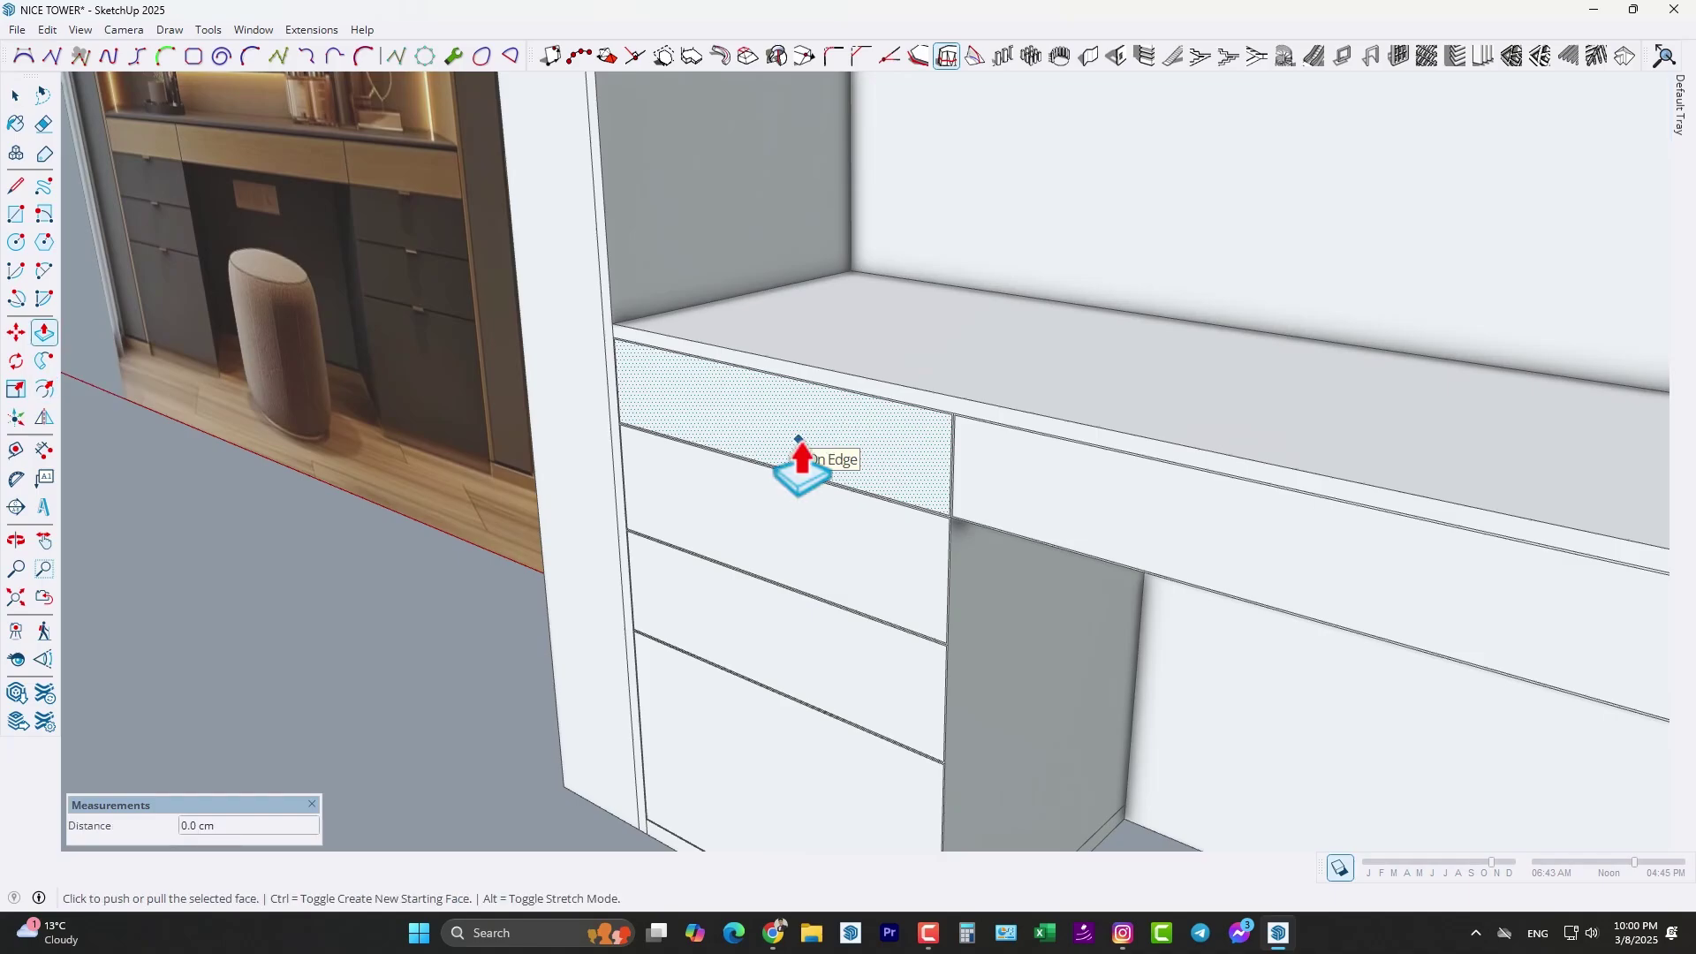
left_click(799, 446)
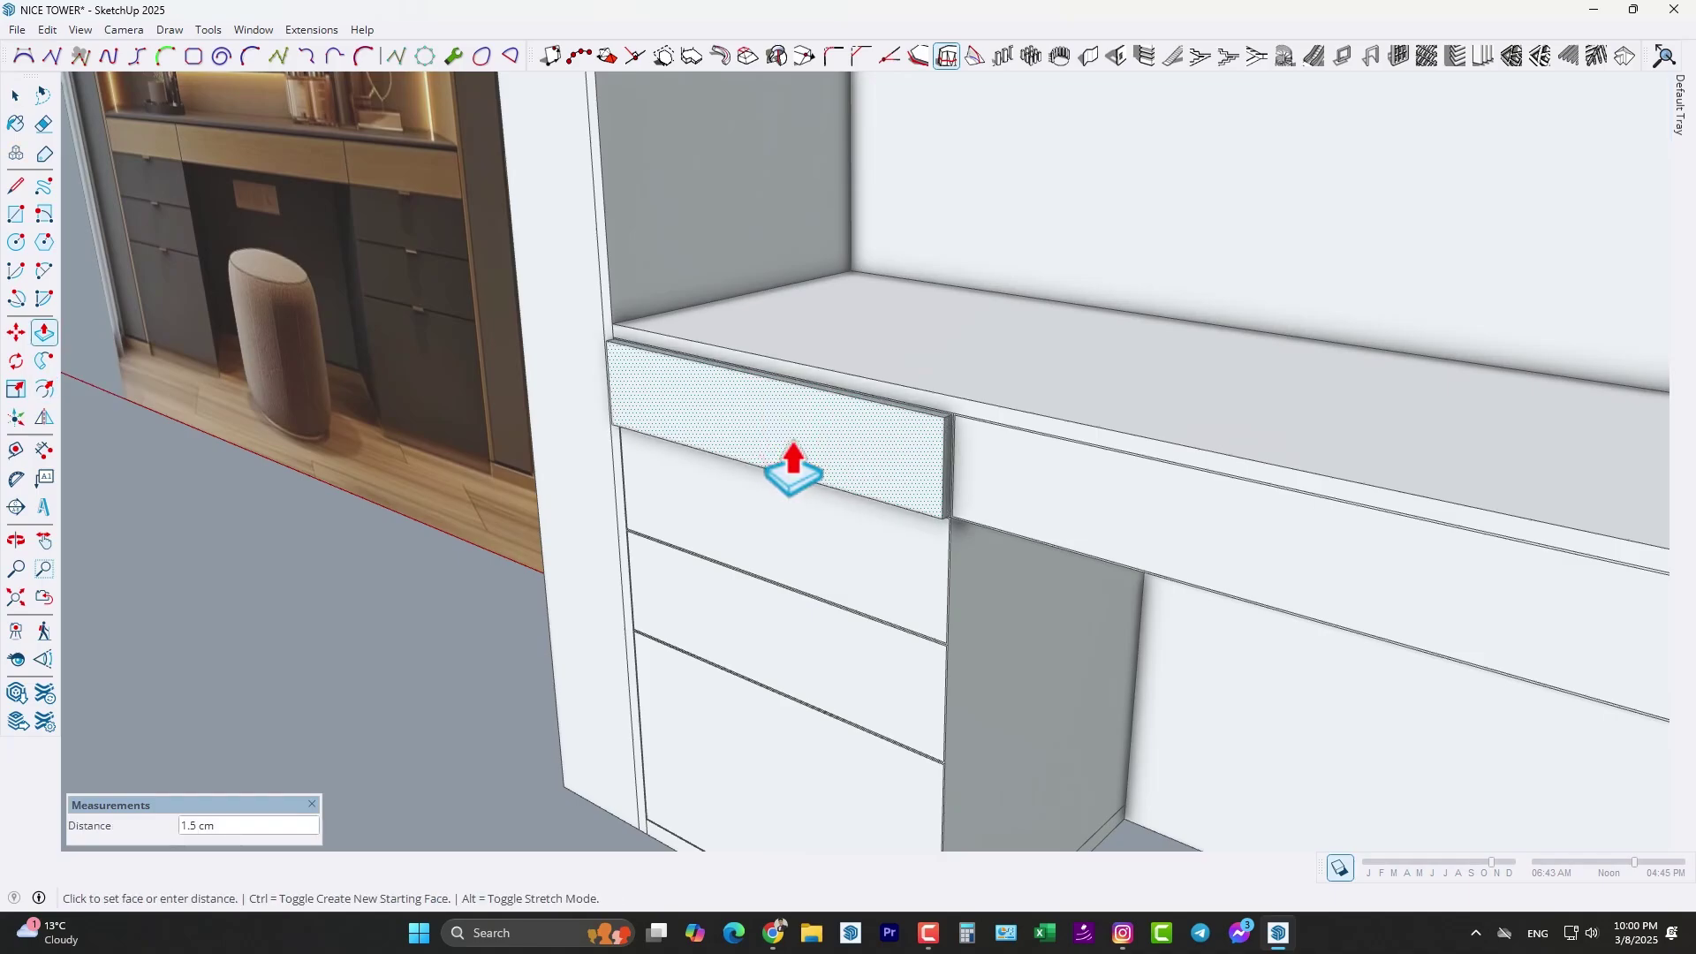
key("Return")
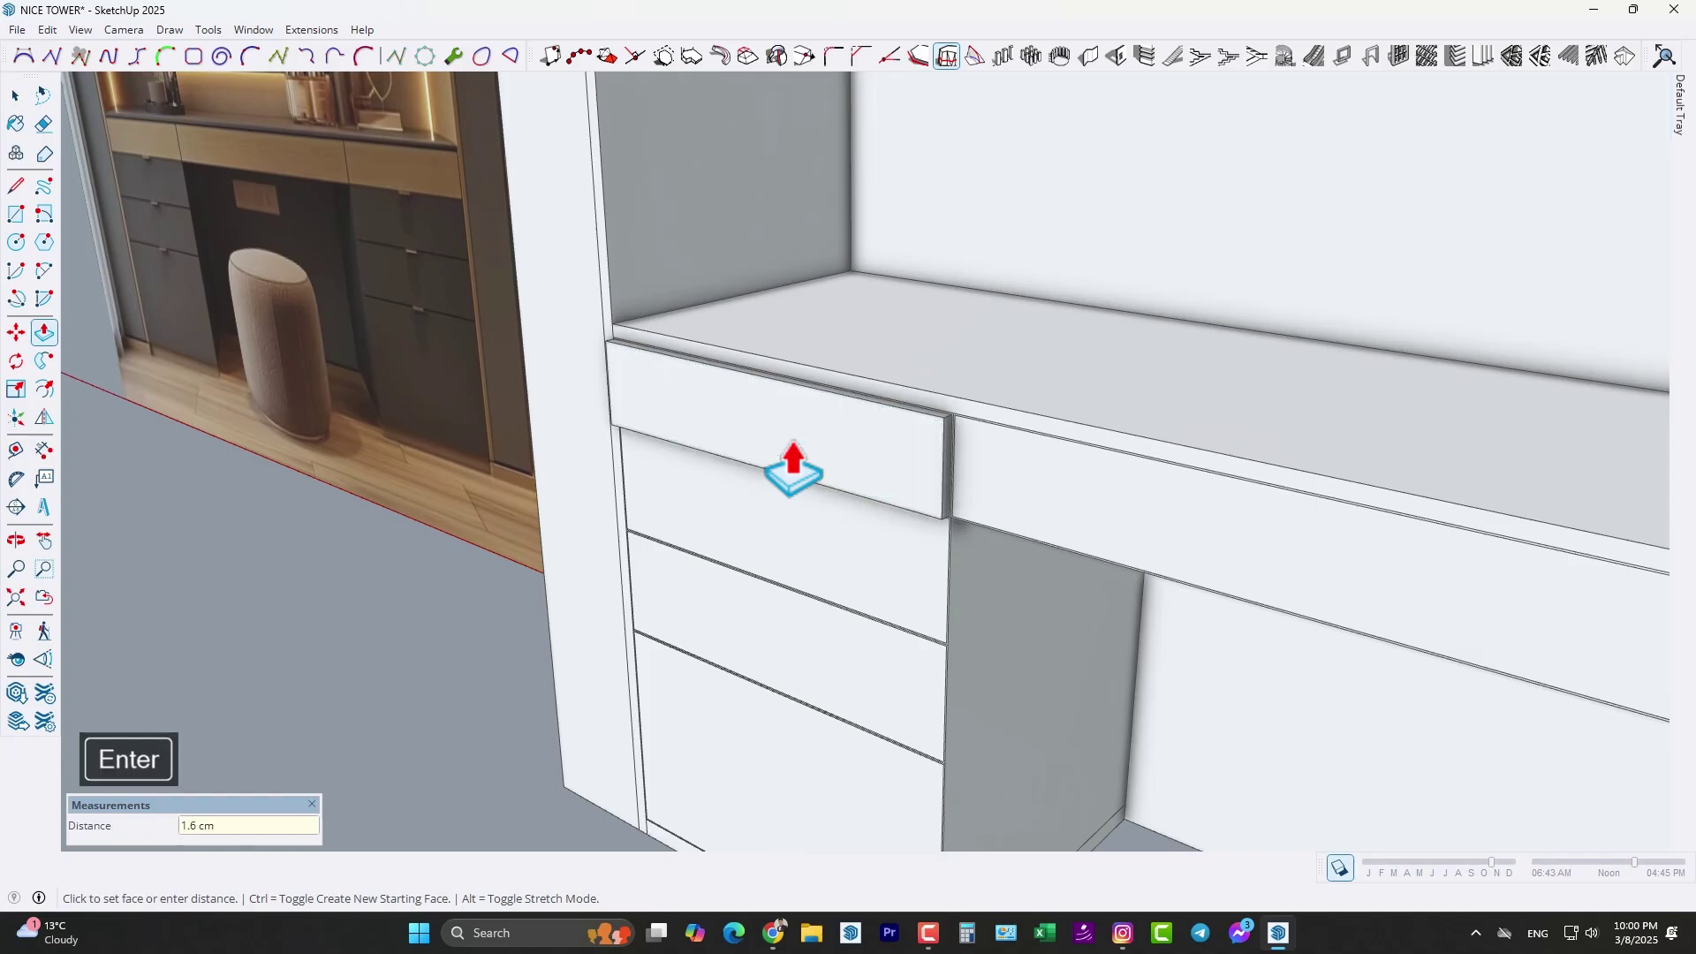
- Pull the remaining left, centre and right drawer fronts out by the same 1.6 cm
double_click(805, 576)
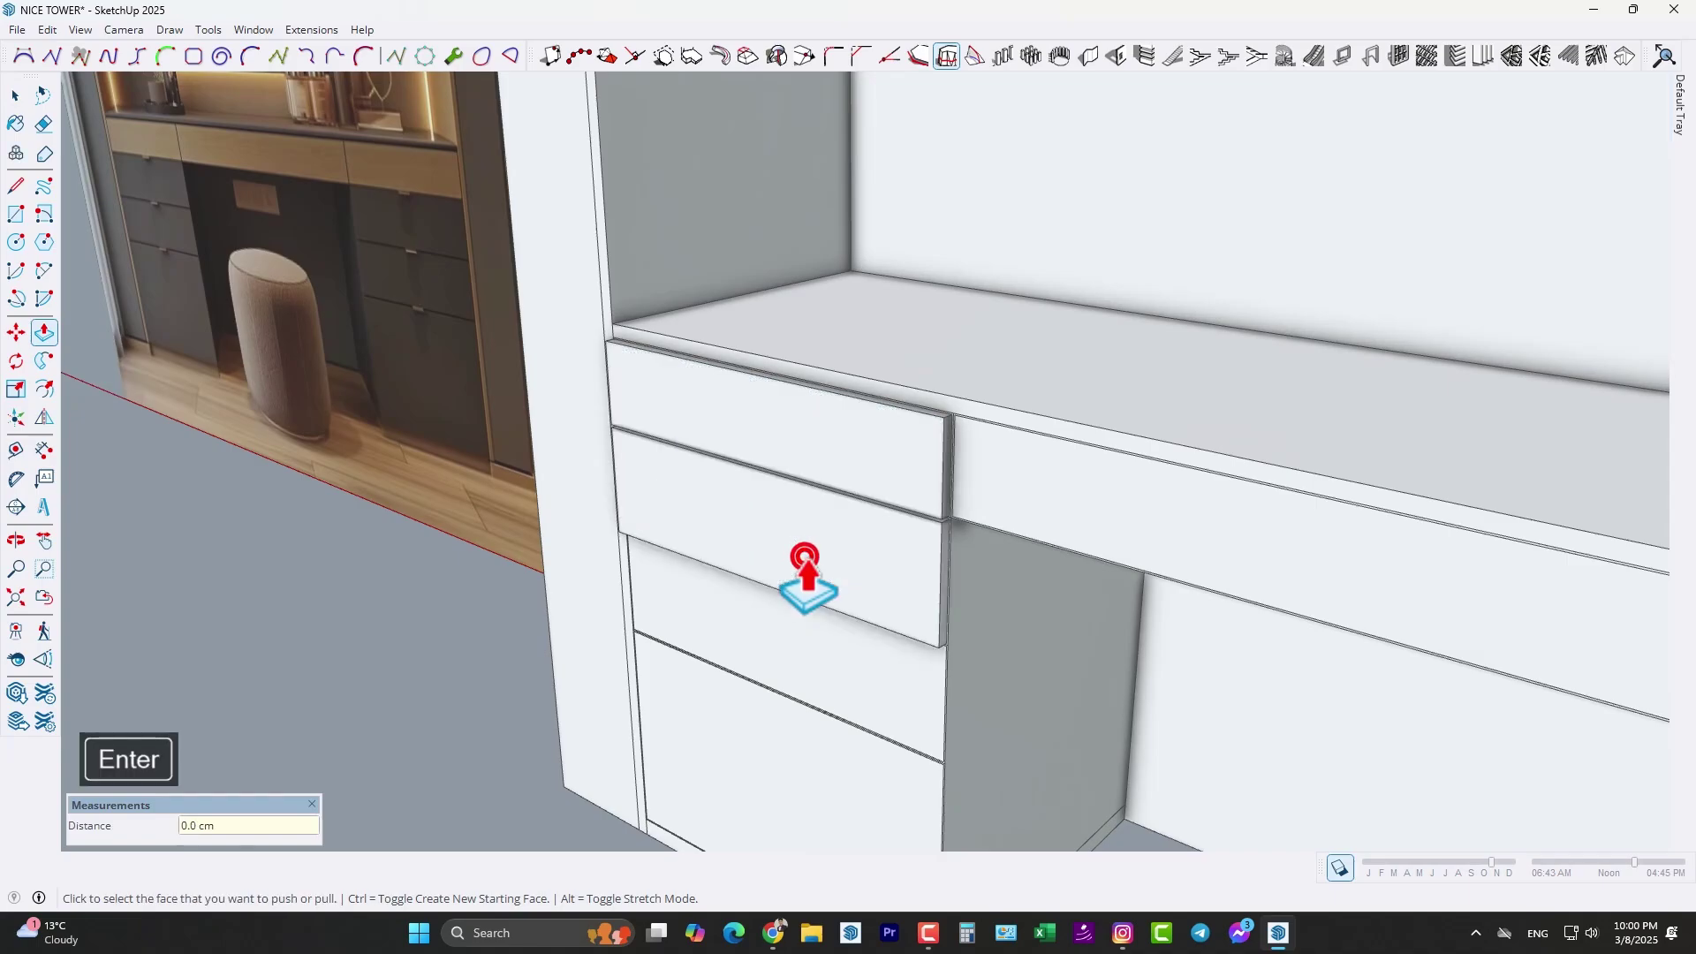
double_click(778, 681)
scroll(976, 515, "down", 3)
double_click(1026, 494)
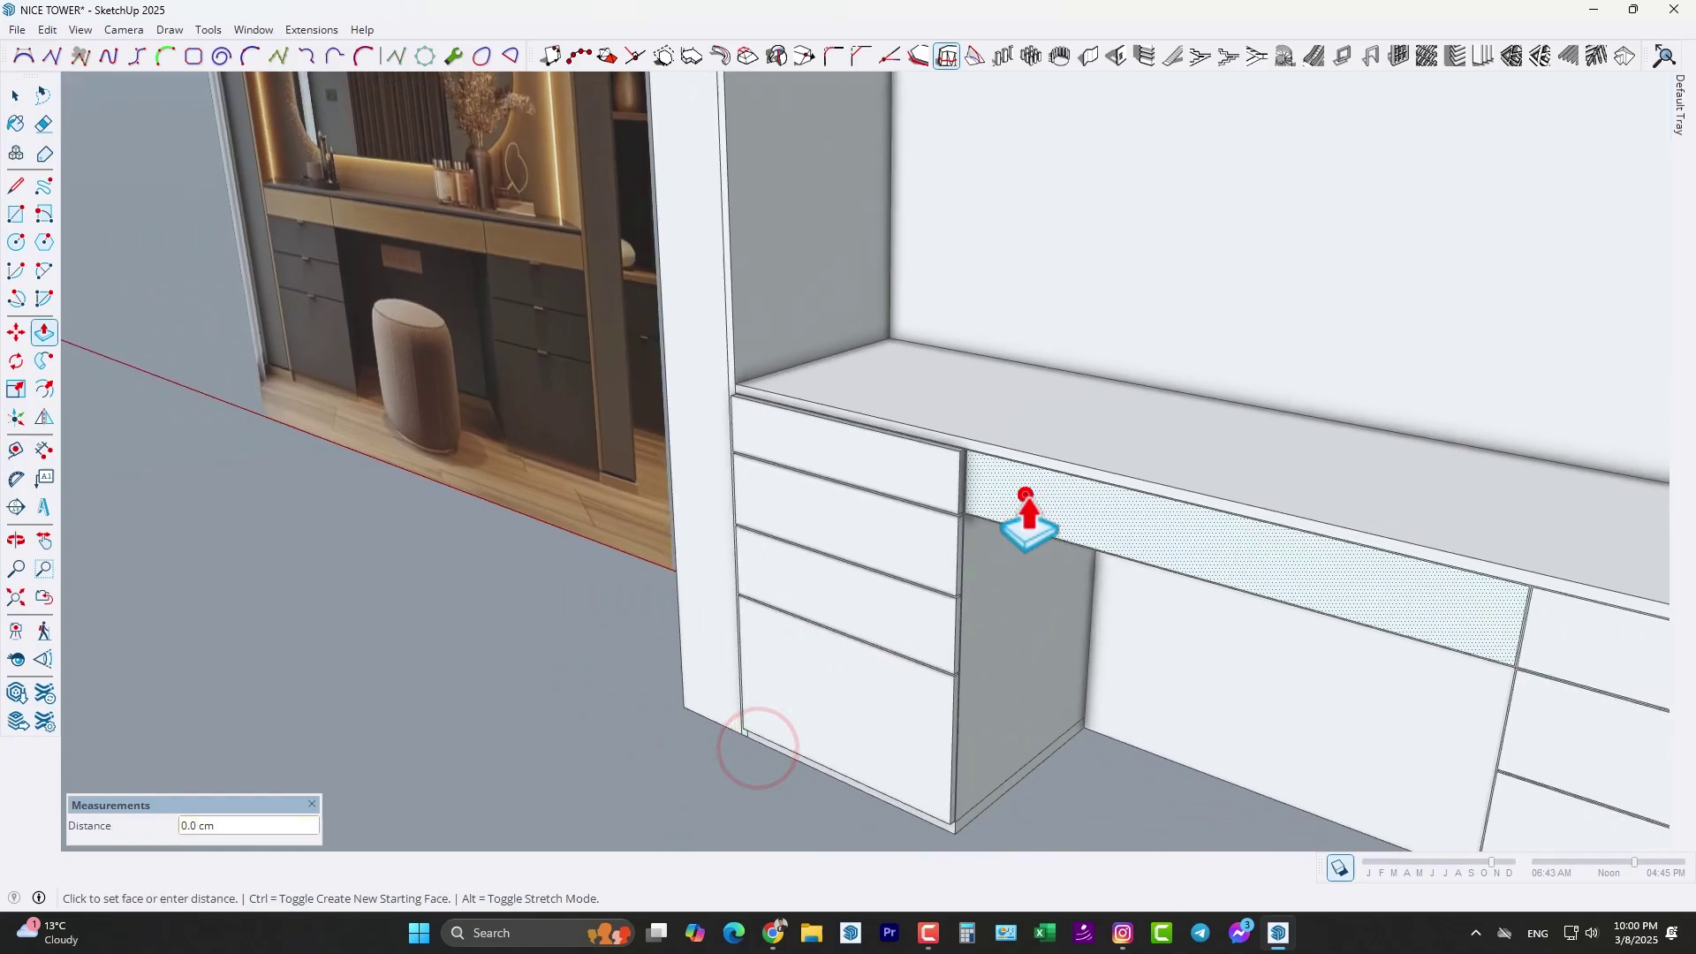
middle_click_drag(890, 462, 632, 344, "shift")
scroll(632, 345, "down", 3)
double_click(1015, 501)
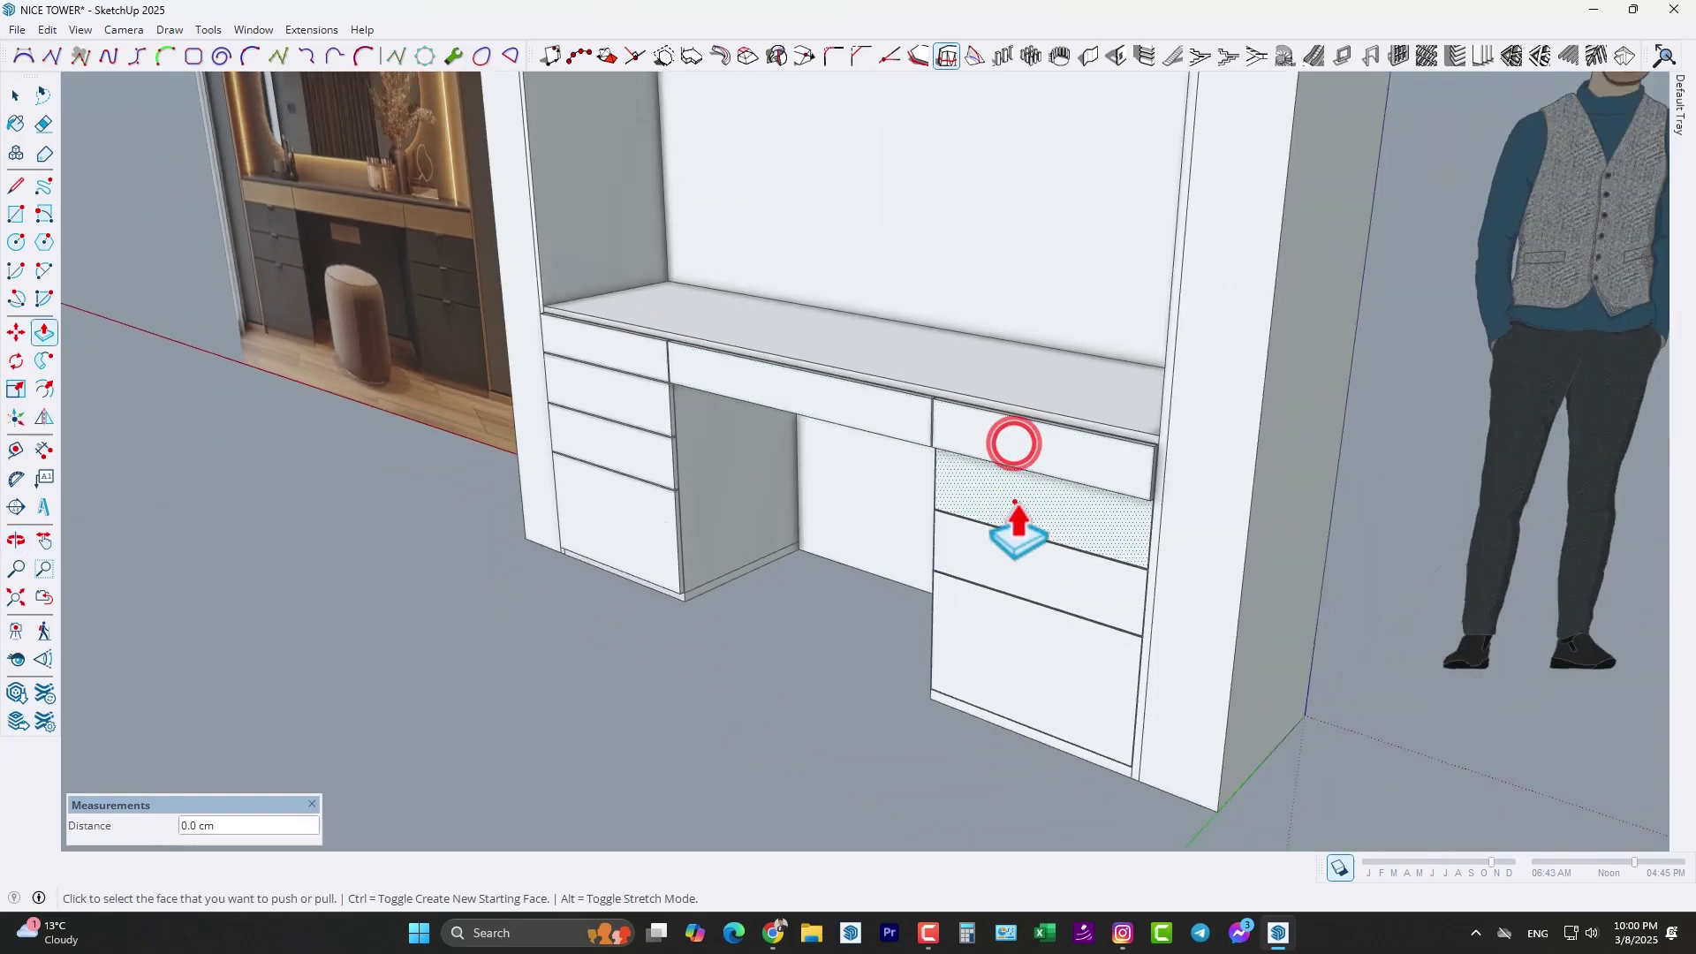
double_click(1018, 574)
- Pull the tabletop's front edge and the narrow frame strip around the niche out by the same 1.6 cm
scroll(992, 671, "down", 3)
middle_click_drag(992, 653, 810, 549)
key("p")
scroll(606, 473, "up", 8)
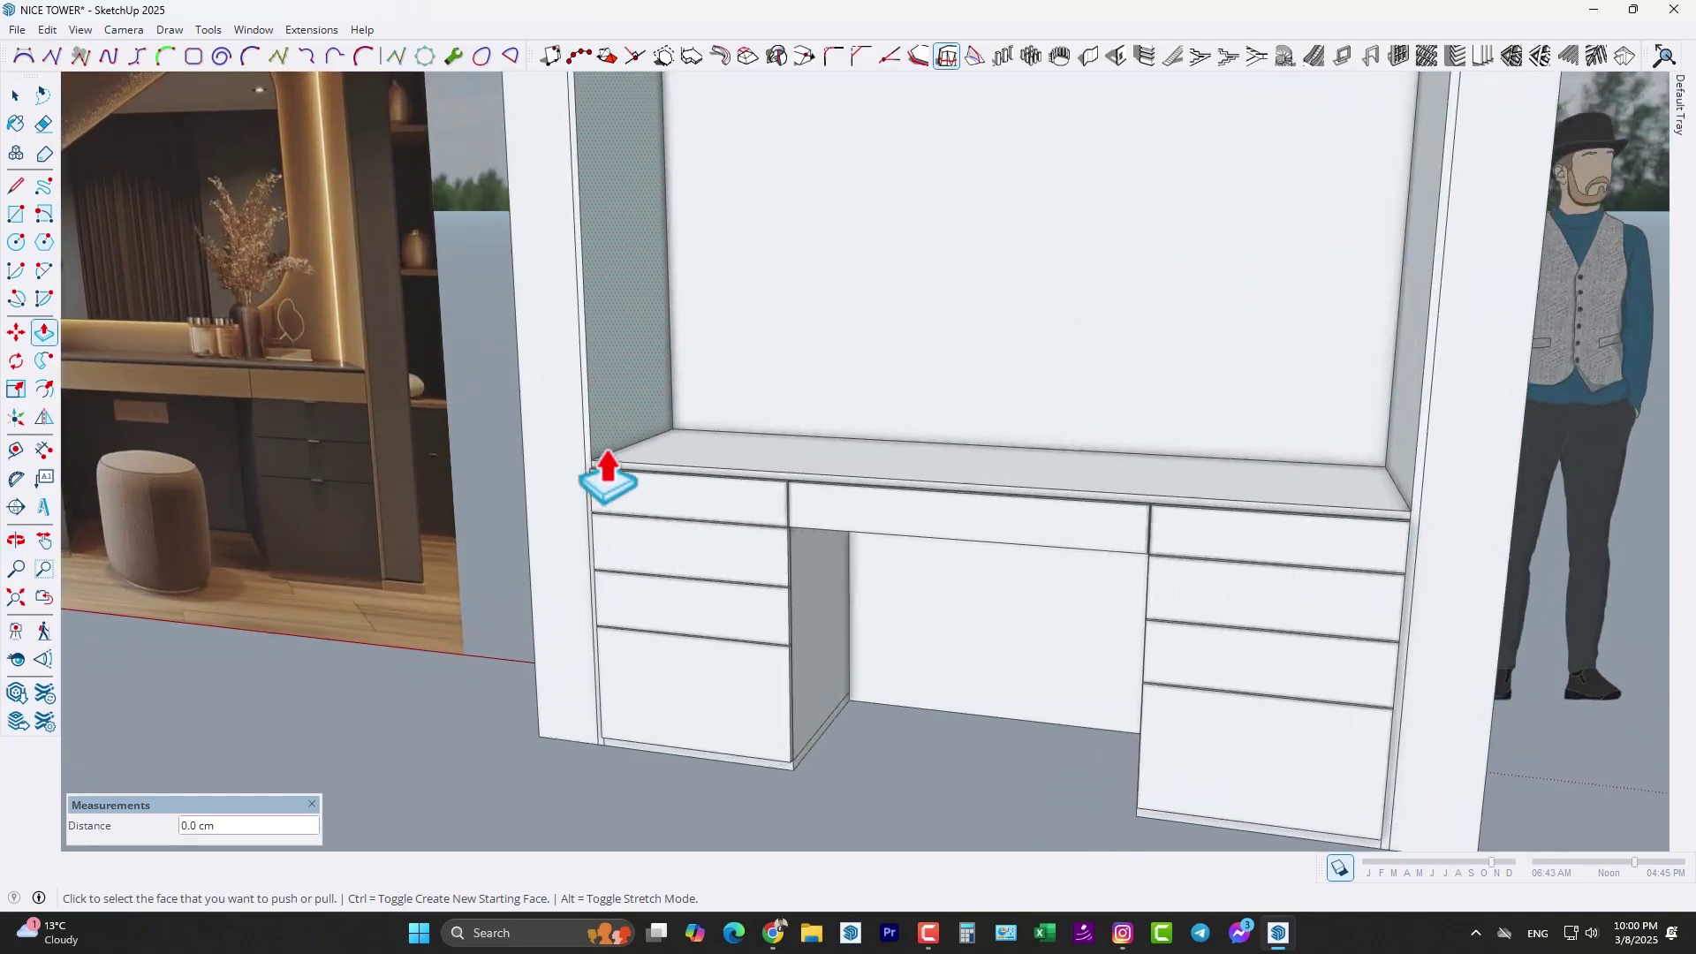
double_click(606, 478)
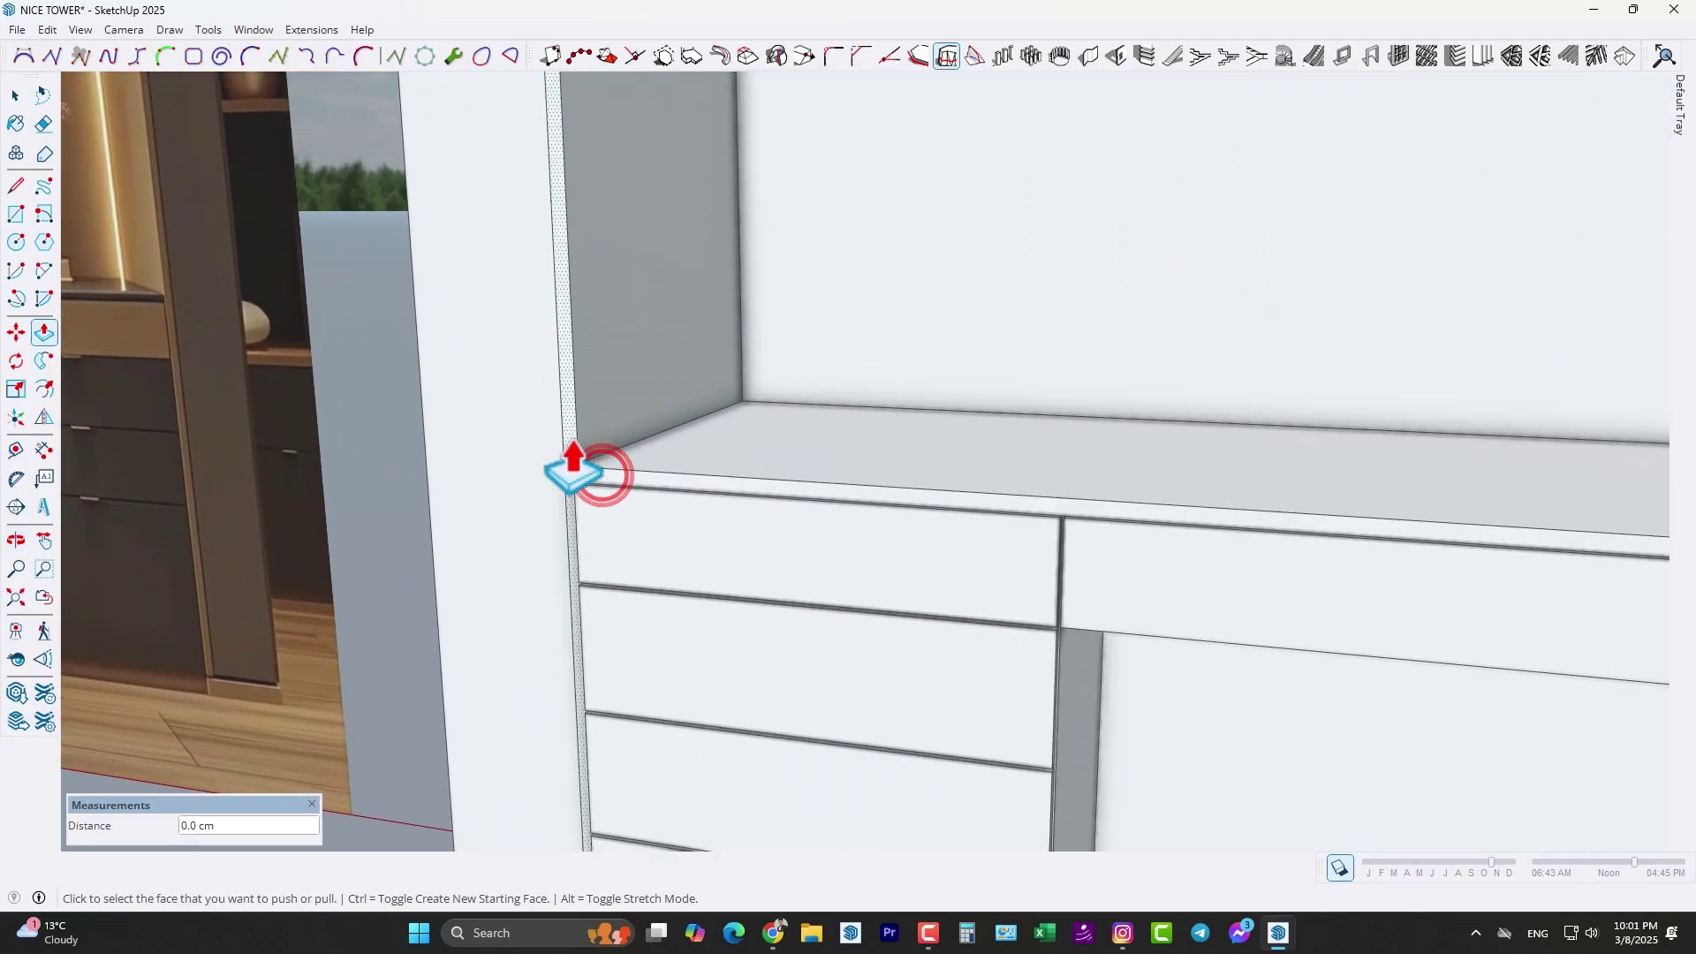
double_click(569, 436)
- Examine the pulled-out drawer fronts, the frame strip and the niche's upper corners up close, and the whole unit beside the reference image
scroll(569, 464, "down", 4)
scroll(578, 493, "down", 5)
scroll(848, 485, "up", 6)
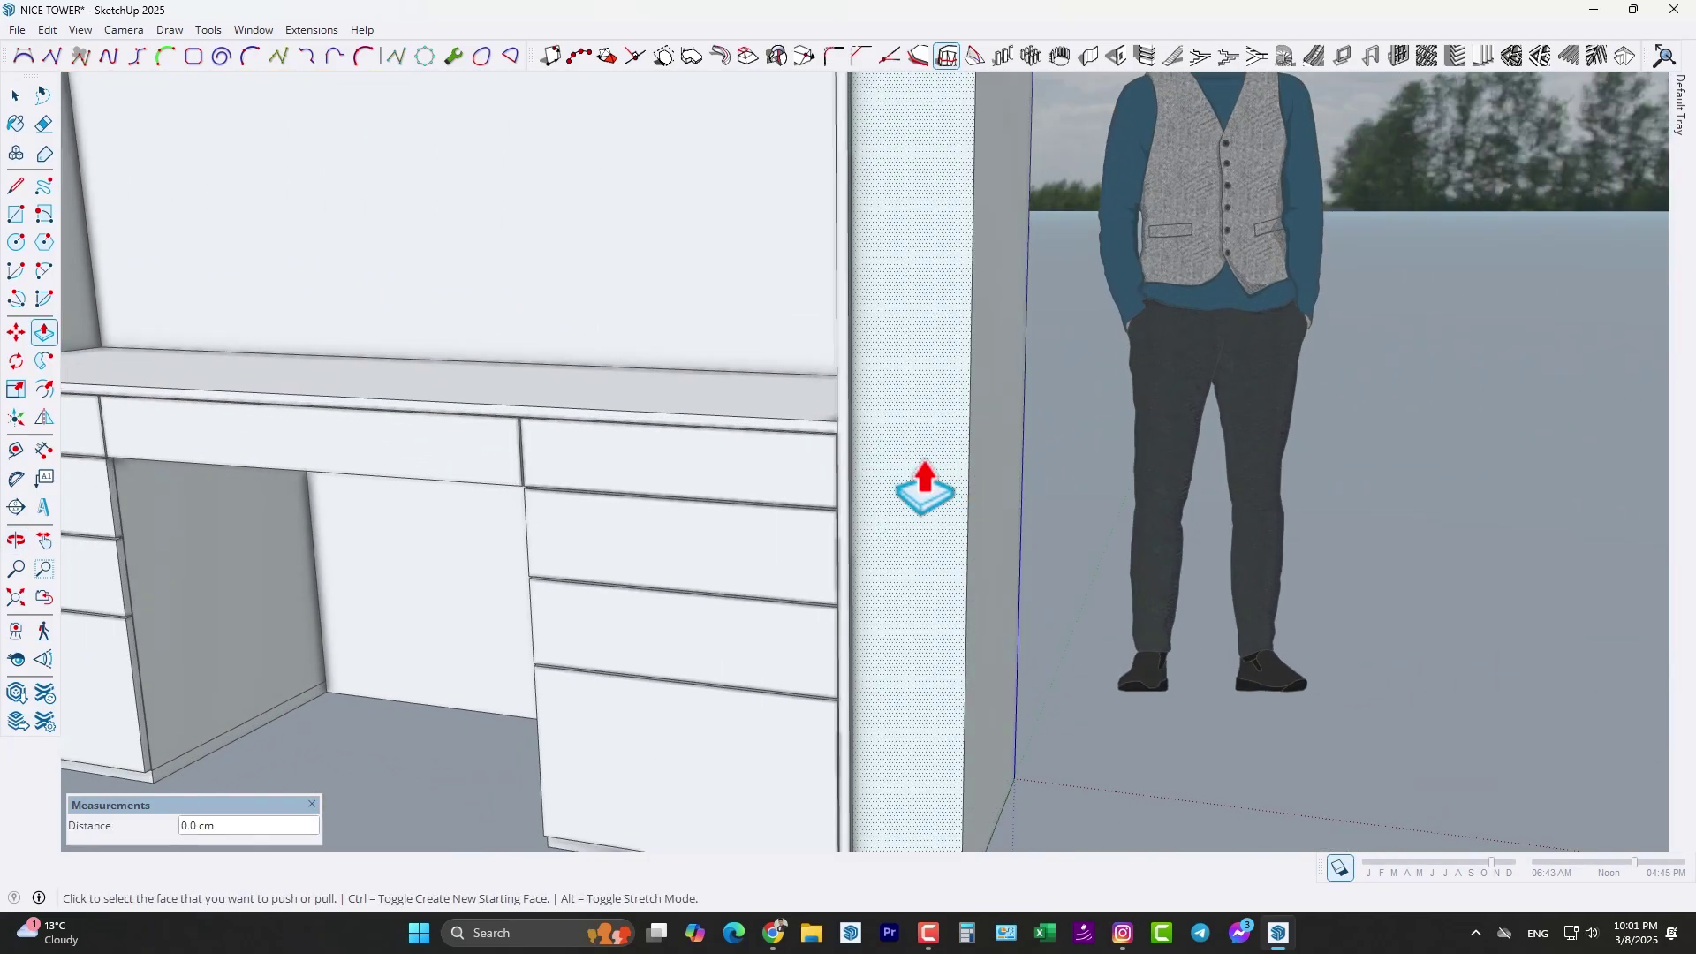
scroll(905, 484, "down", 6)
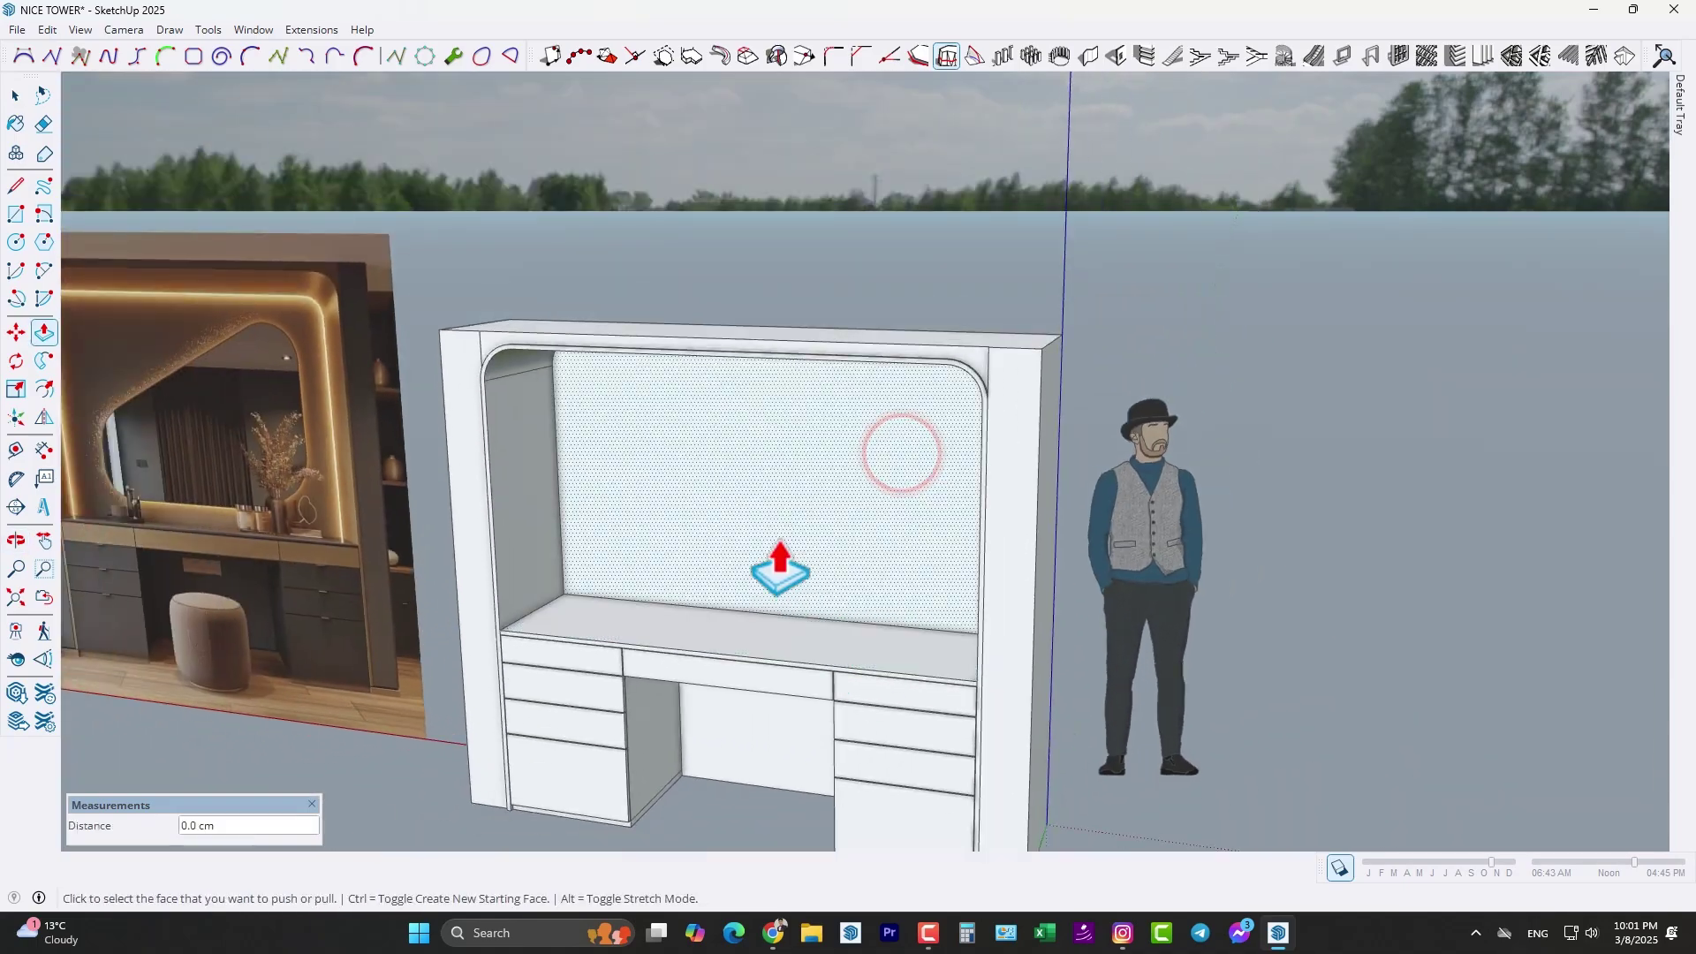
scroll(481, 348, "up", 5)
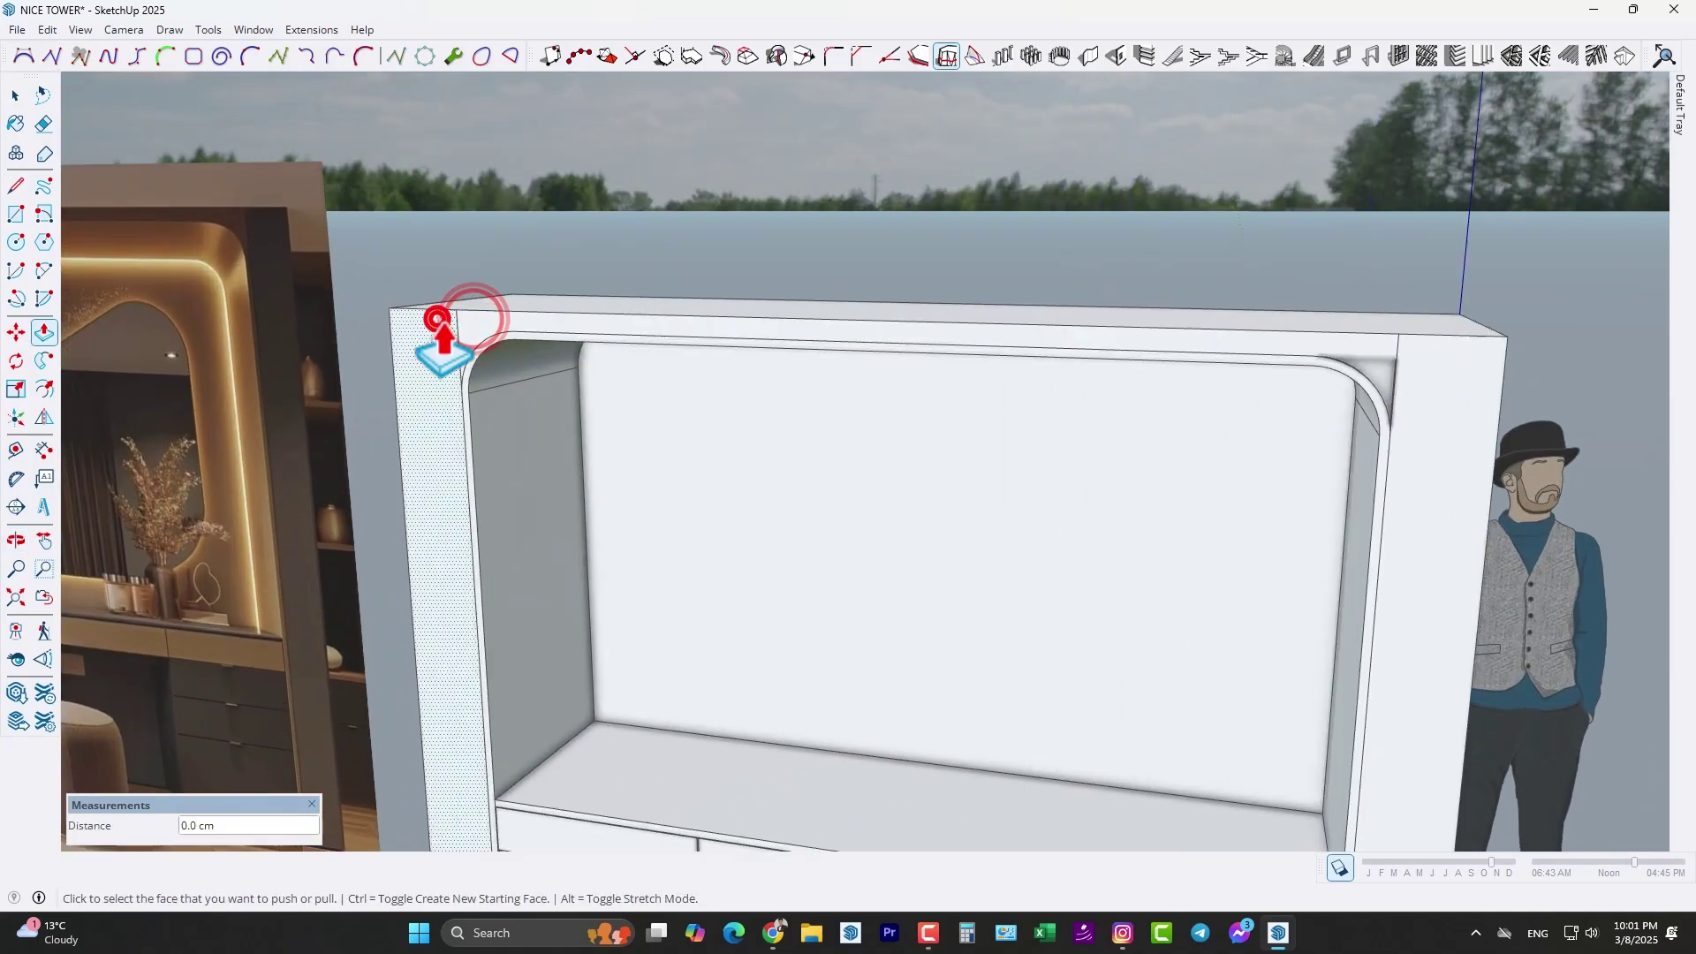
scroll(1154, 474, "down", 5)
scroll(1248, 407, "up", 6)
middle_click_drag(1248, 402, 1232, 322)
scroll(1221, 325, "down", 8)
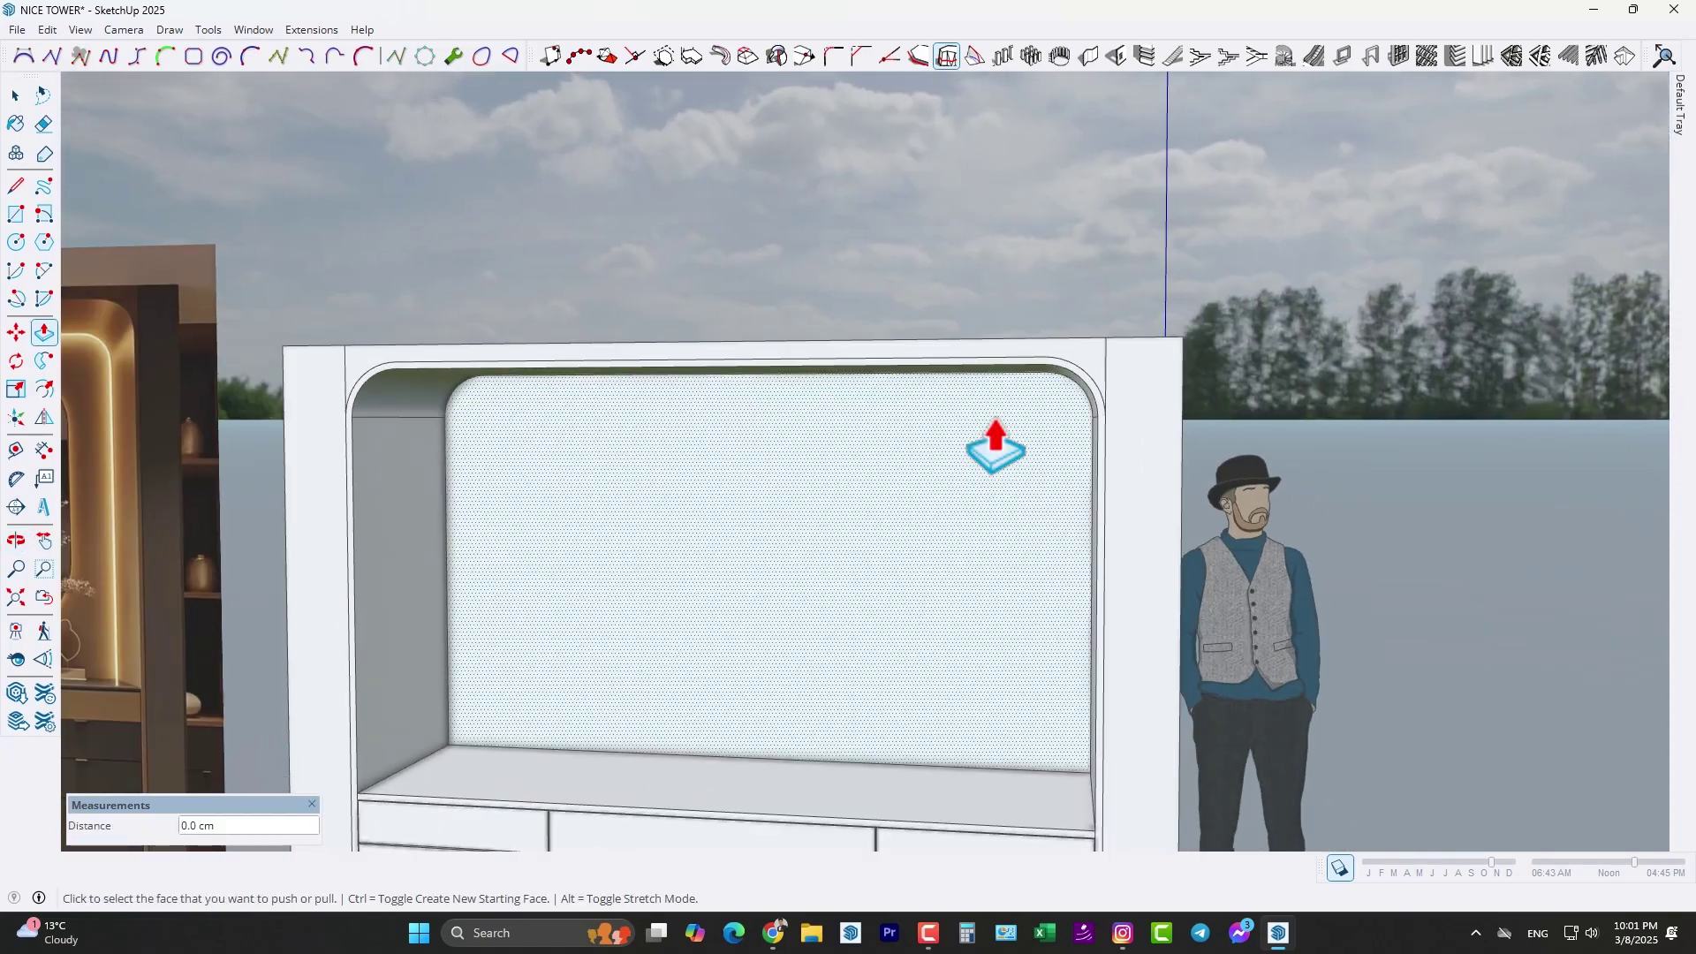
middle_click_drag(992, 447, 777, 598)
scroll(1000, 343, "down", 1)
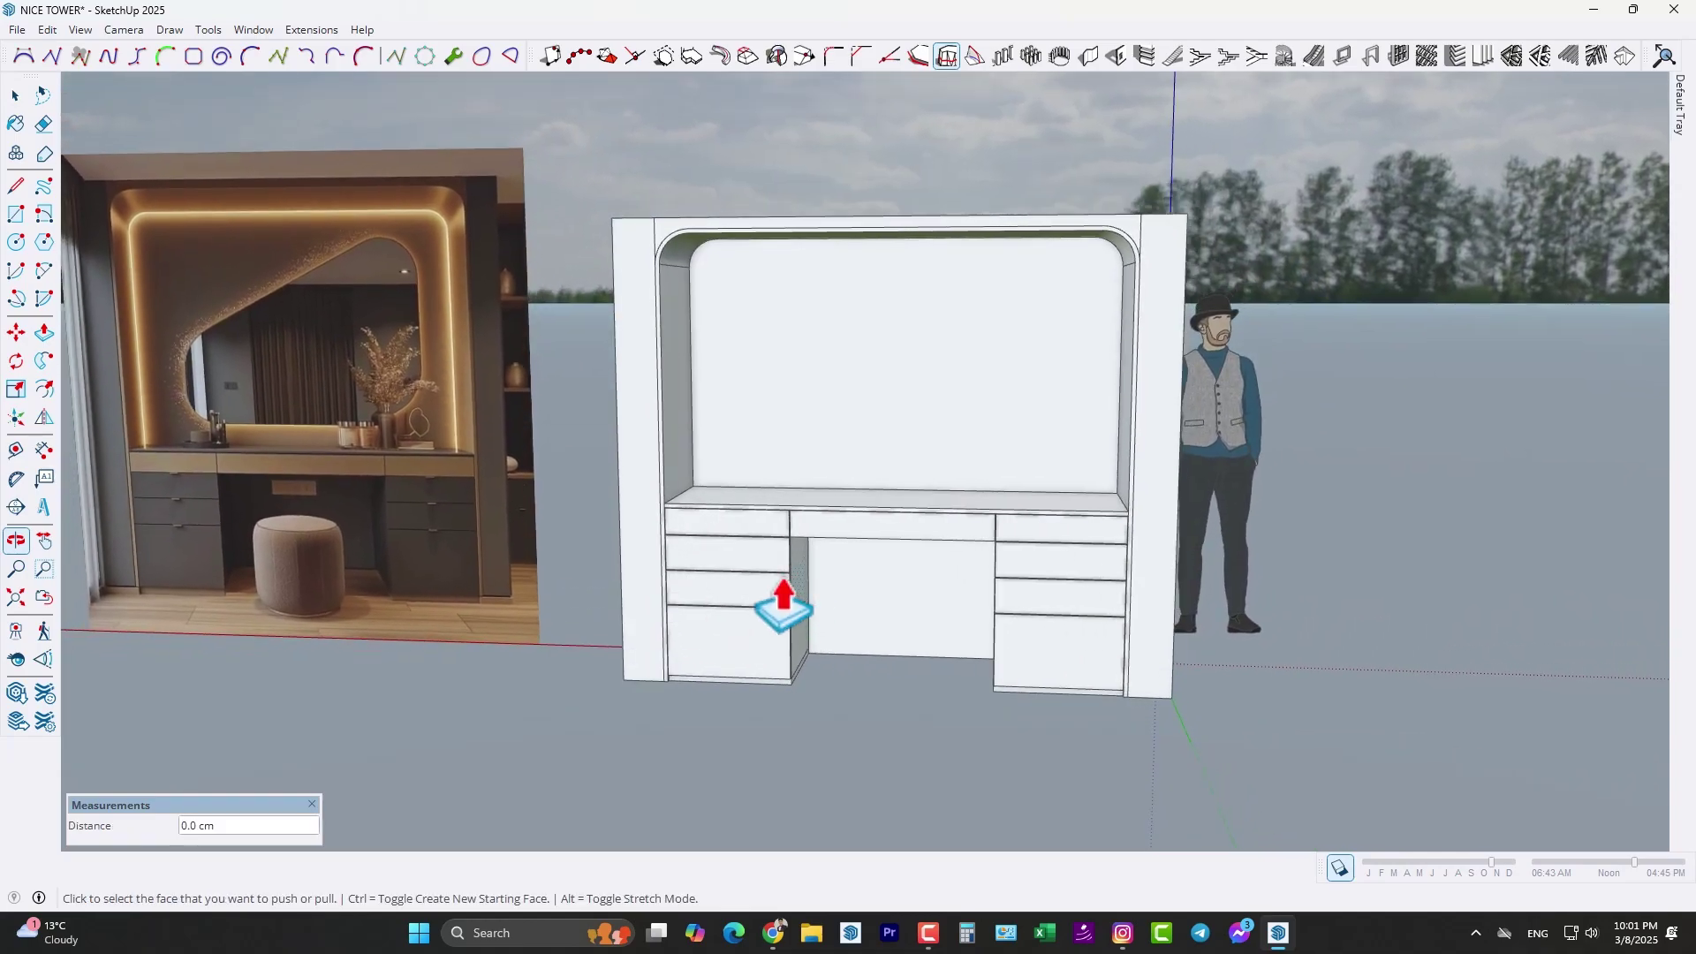
- Select all connected geometry of the dressing table unit and make it a group
triple_click(729, 558)
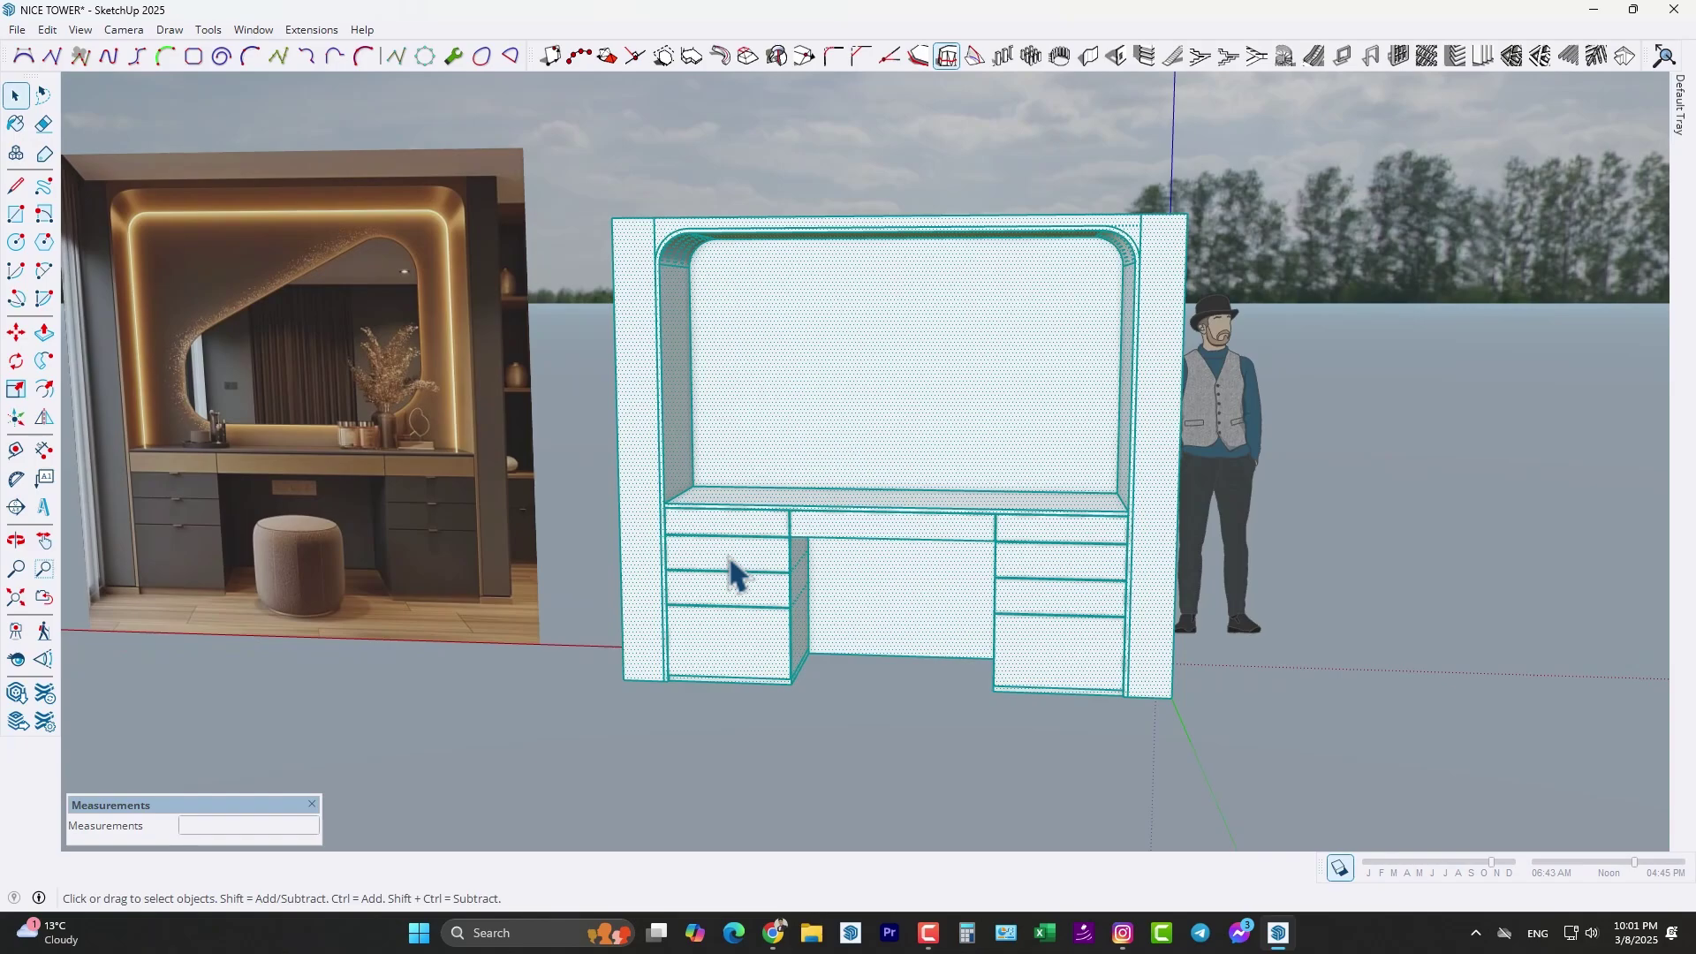
right_click(730, 560)
left_click(816, 173)
scroll(768, 481, "down", 2)
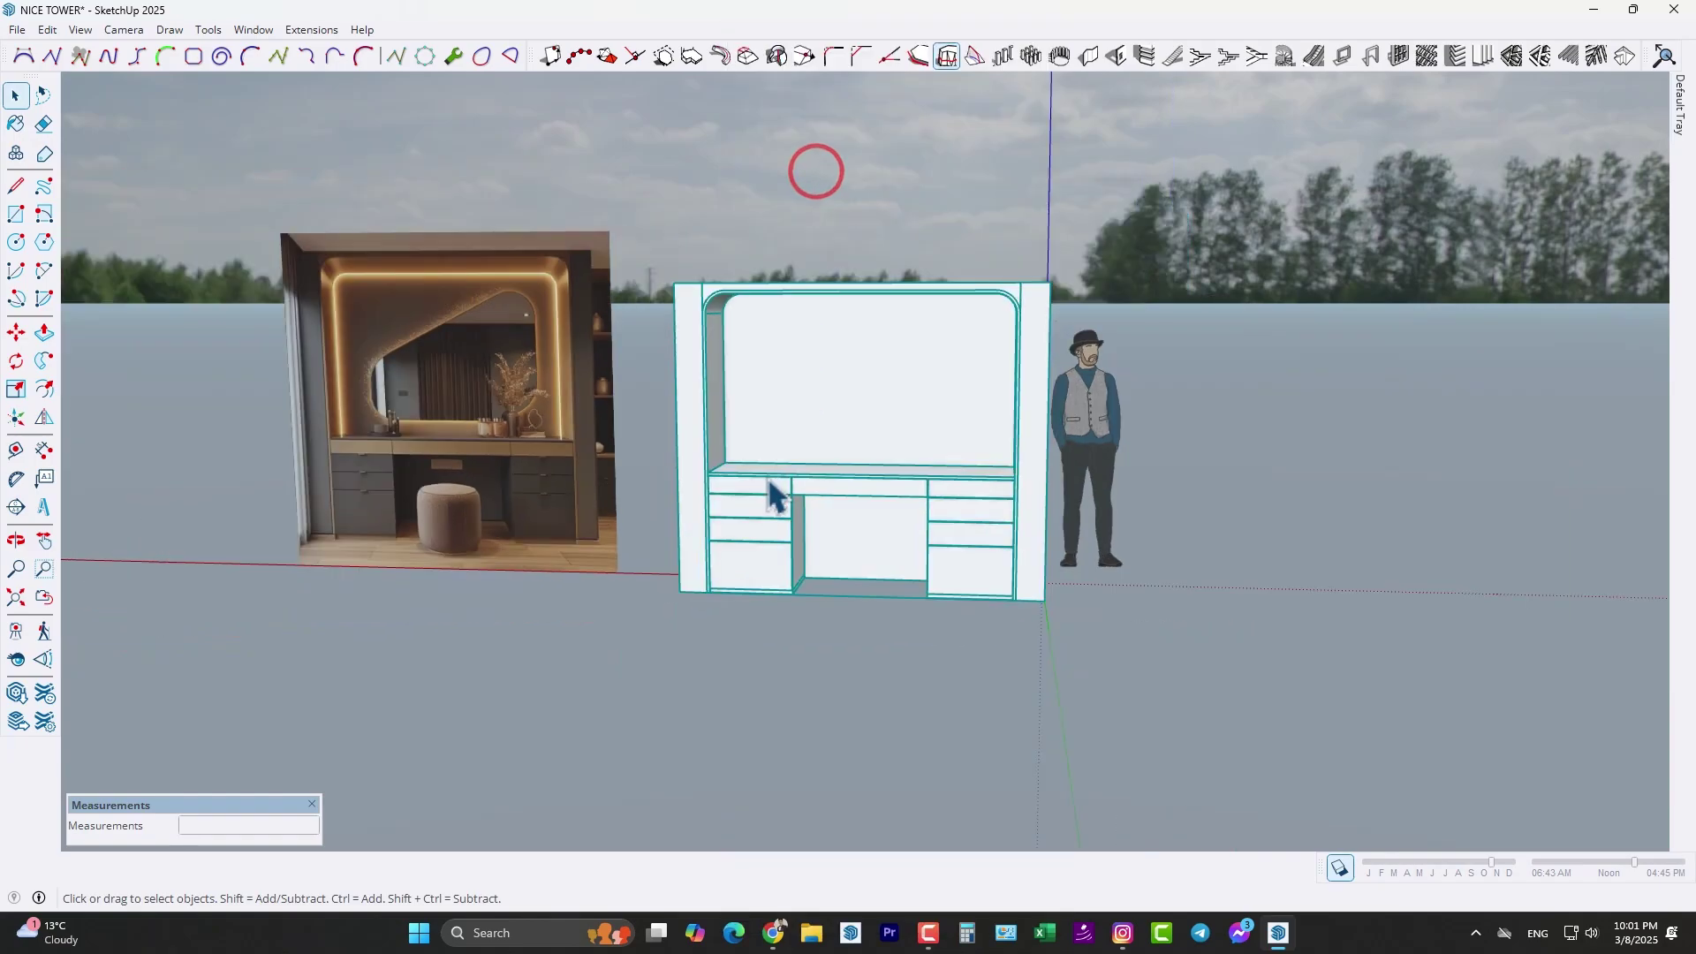
left_click(840, 689)
- Examine the mirror's shape and placement in the reference image and compare it with the modelled niche
scroll(840, 447, "up", 4)
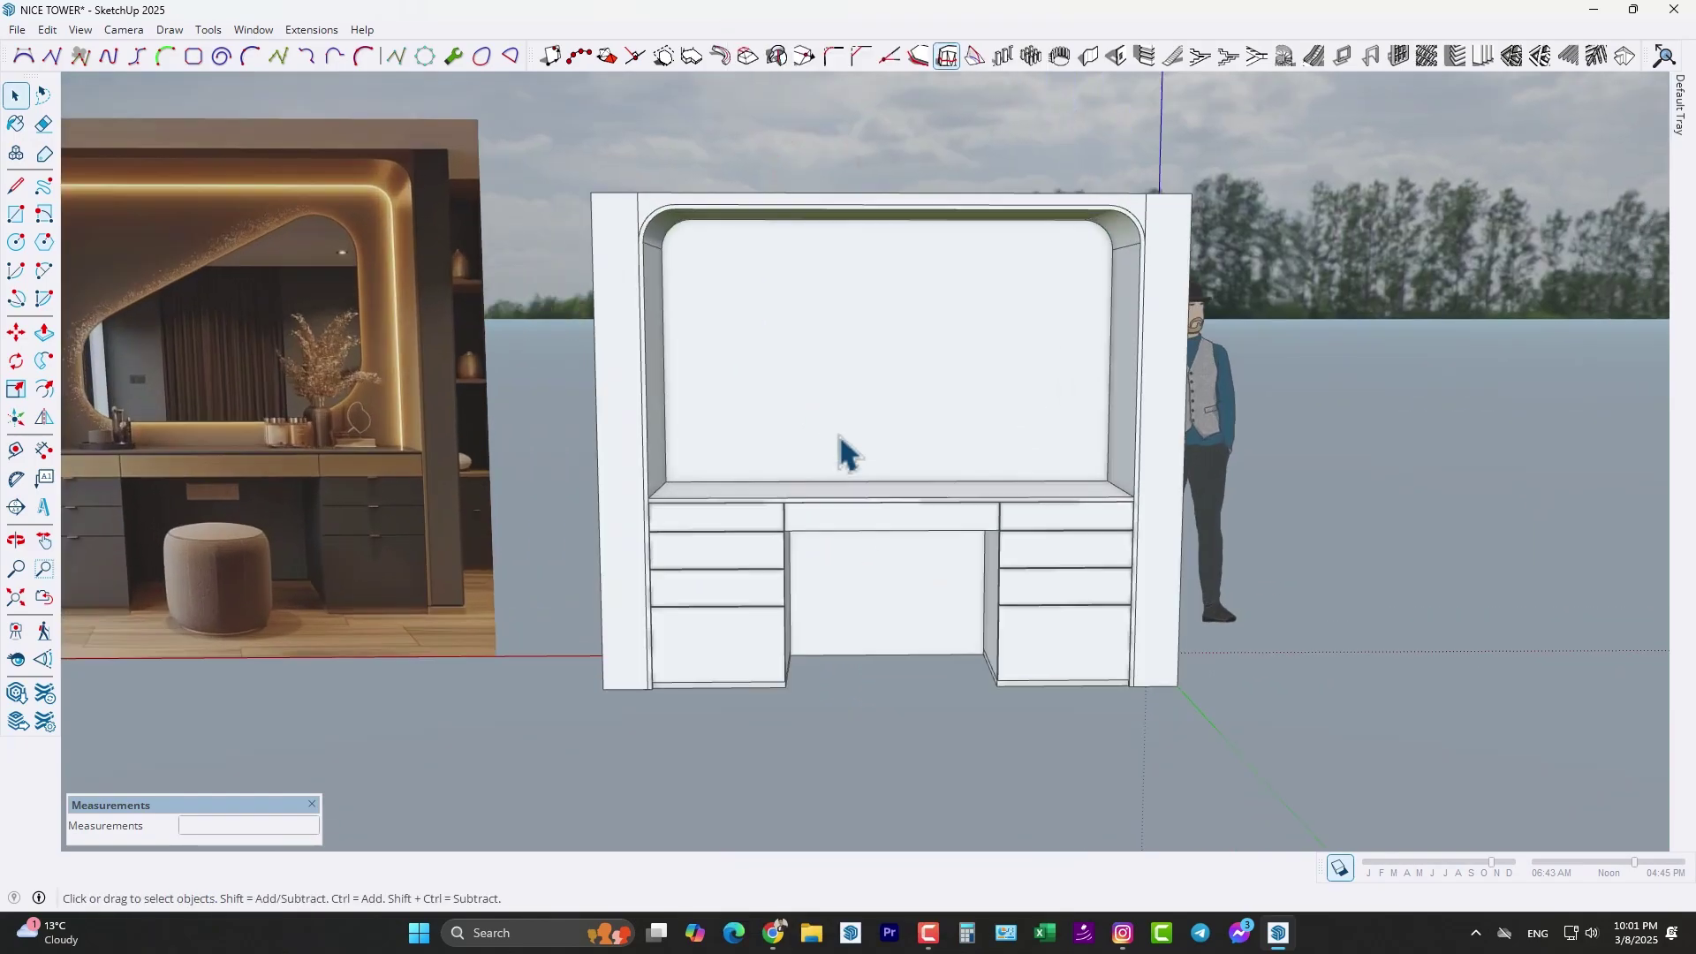
middle_click_drag(840, 436, 1104, 536)
scroll(998, 504, "up", 3)
middle_click_drag(133, 403, 384, 399, "shift")
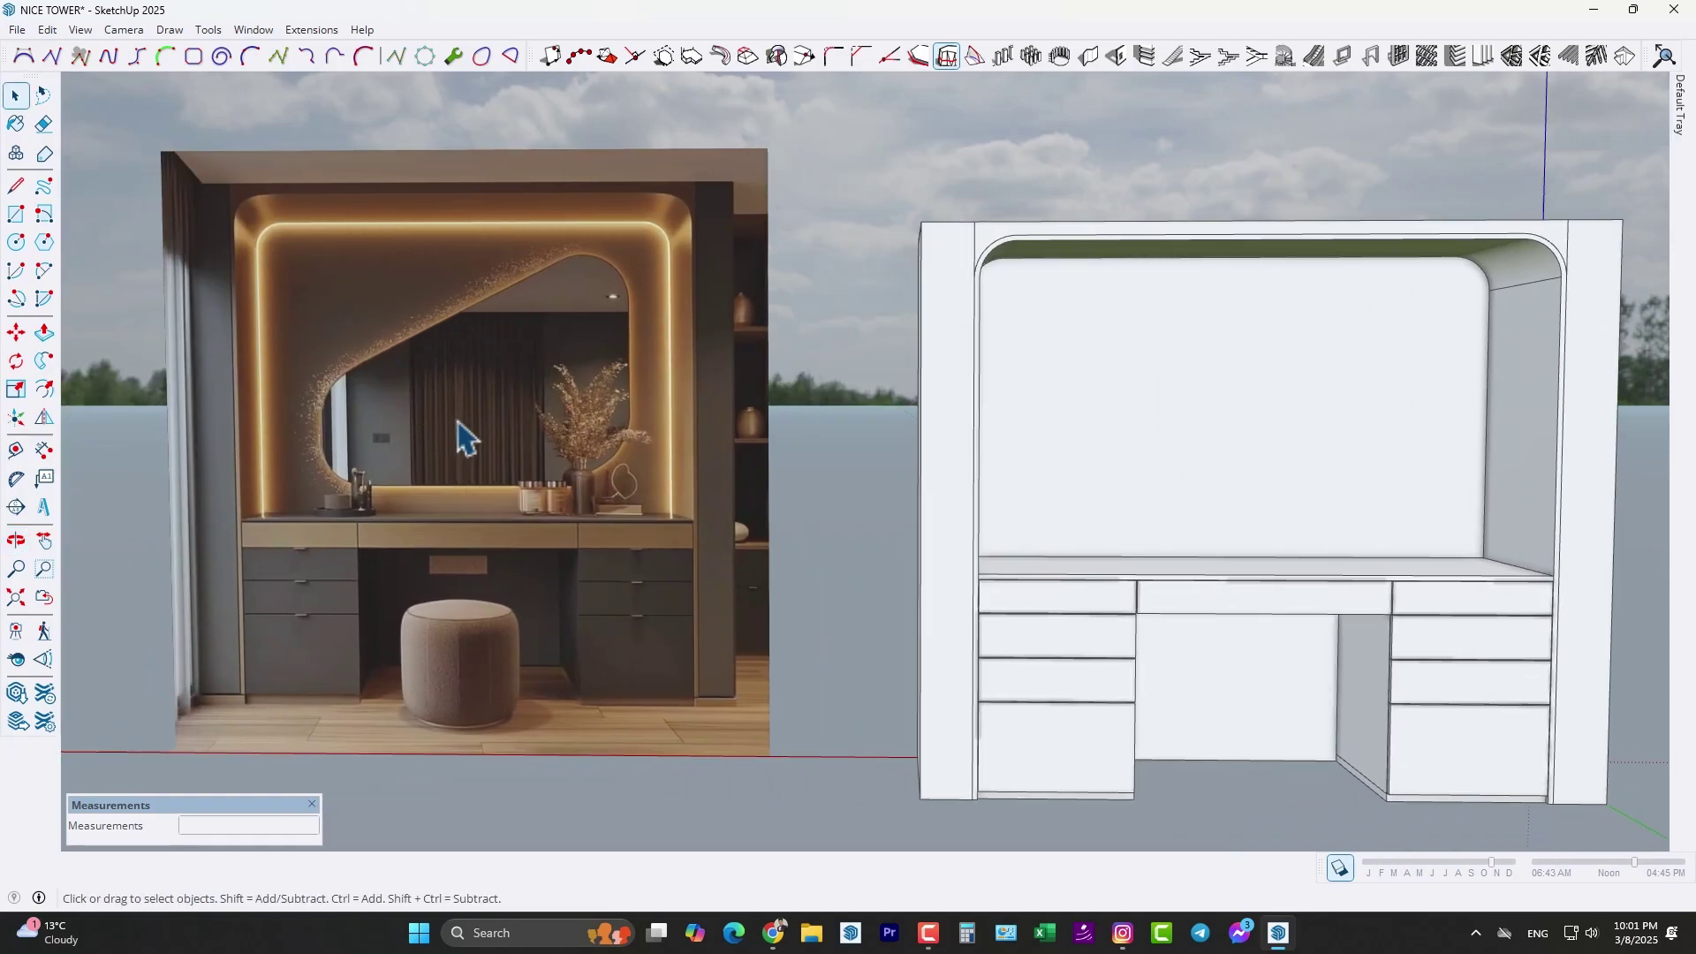
scroll(384, 413, "down", 2)
middle_click_drag(915, 481, 722, 500, "shift")
scroll(852, 401, "up", 3)
scroll(947, 456, "down", 1)
scroll(960, 521, "down", 1)
middle_click_drag(961, 528, 958, 521, "shift")
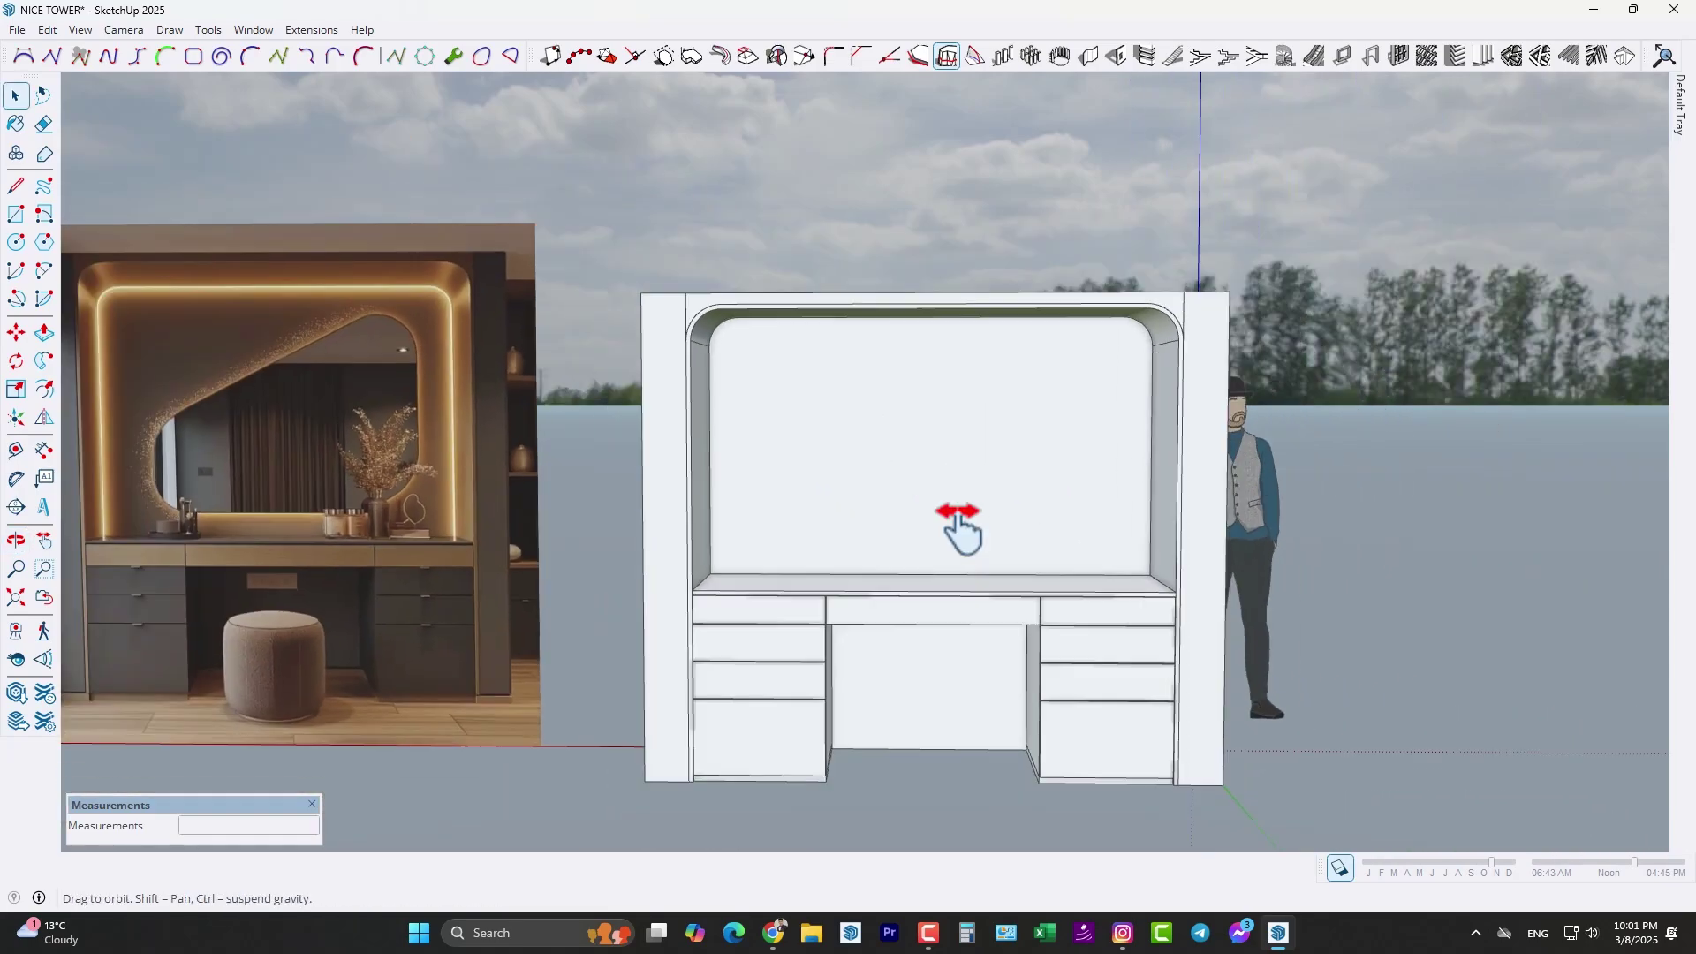
- Draw a rectangle for the mirror on the niche's back wall, leaving a margin on all sides
key("r")
left_click(755, 359)
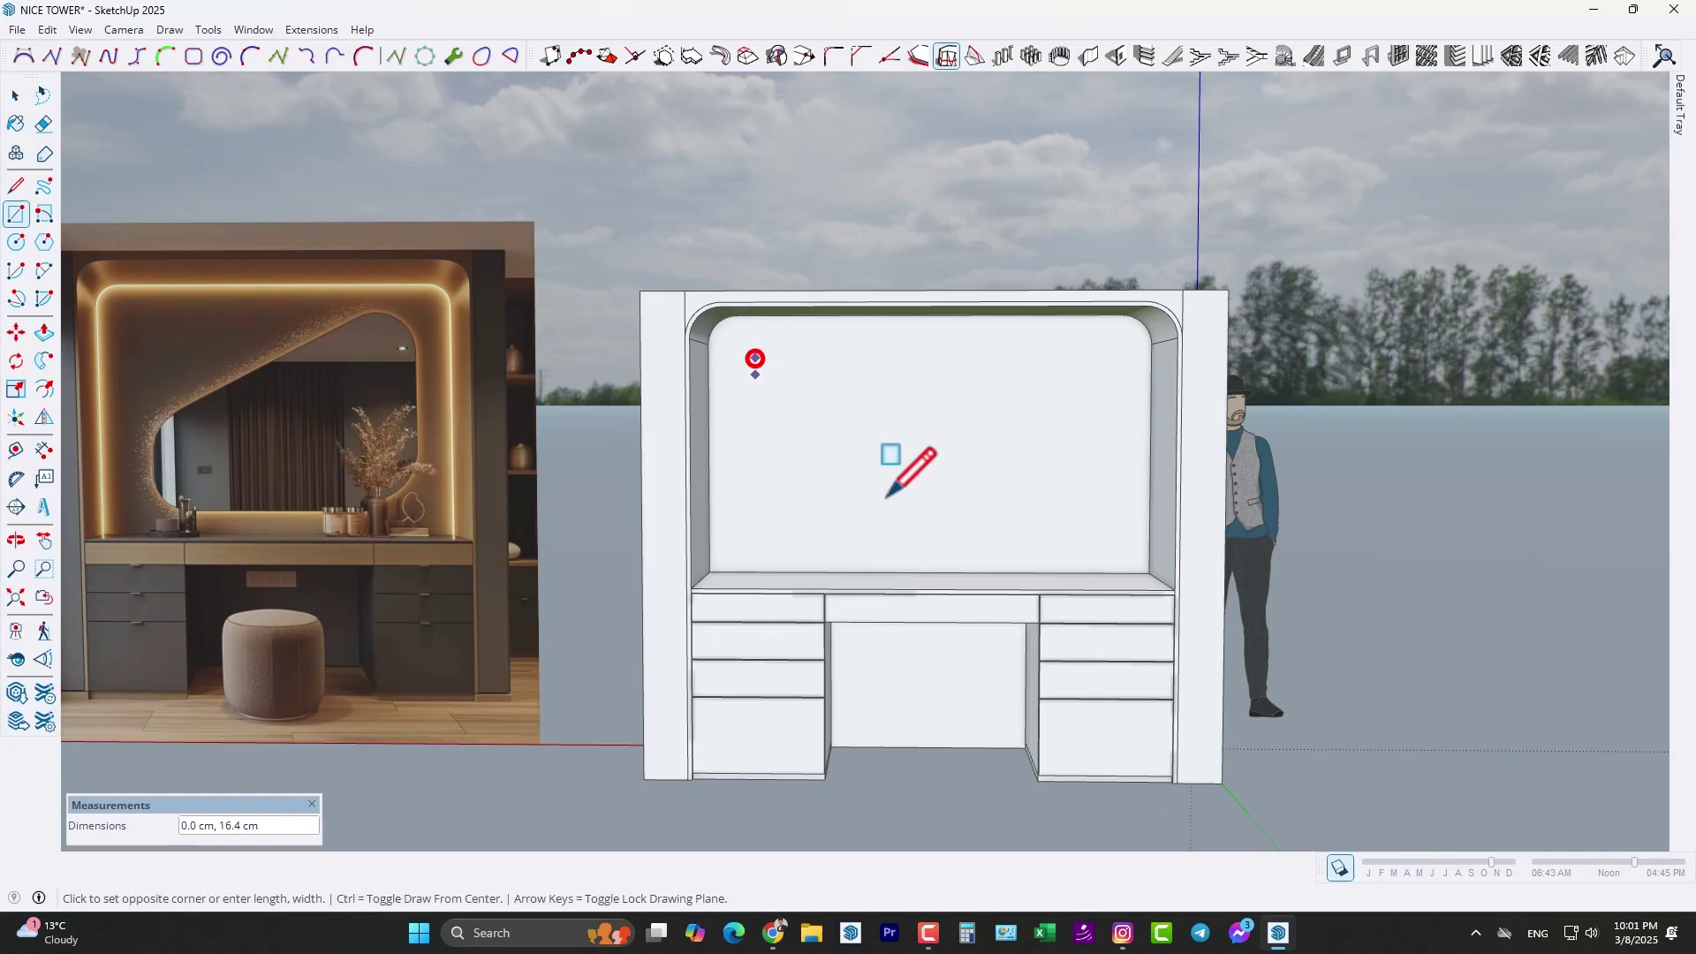
left_click(1115, 549)
middle_click_drag(1004, 466, 961, 415)
- Scale the mirror rectangle upward by about 1.09 and widen it toward the left by about 1.02
key("s")
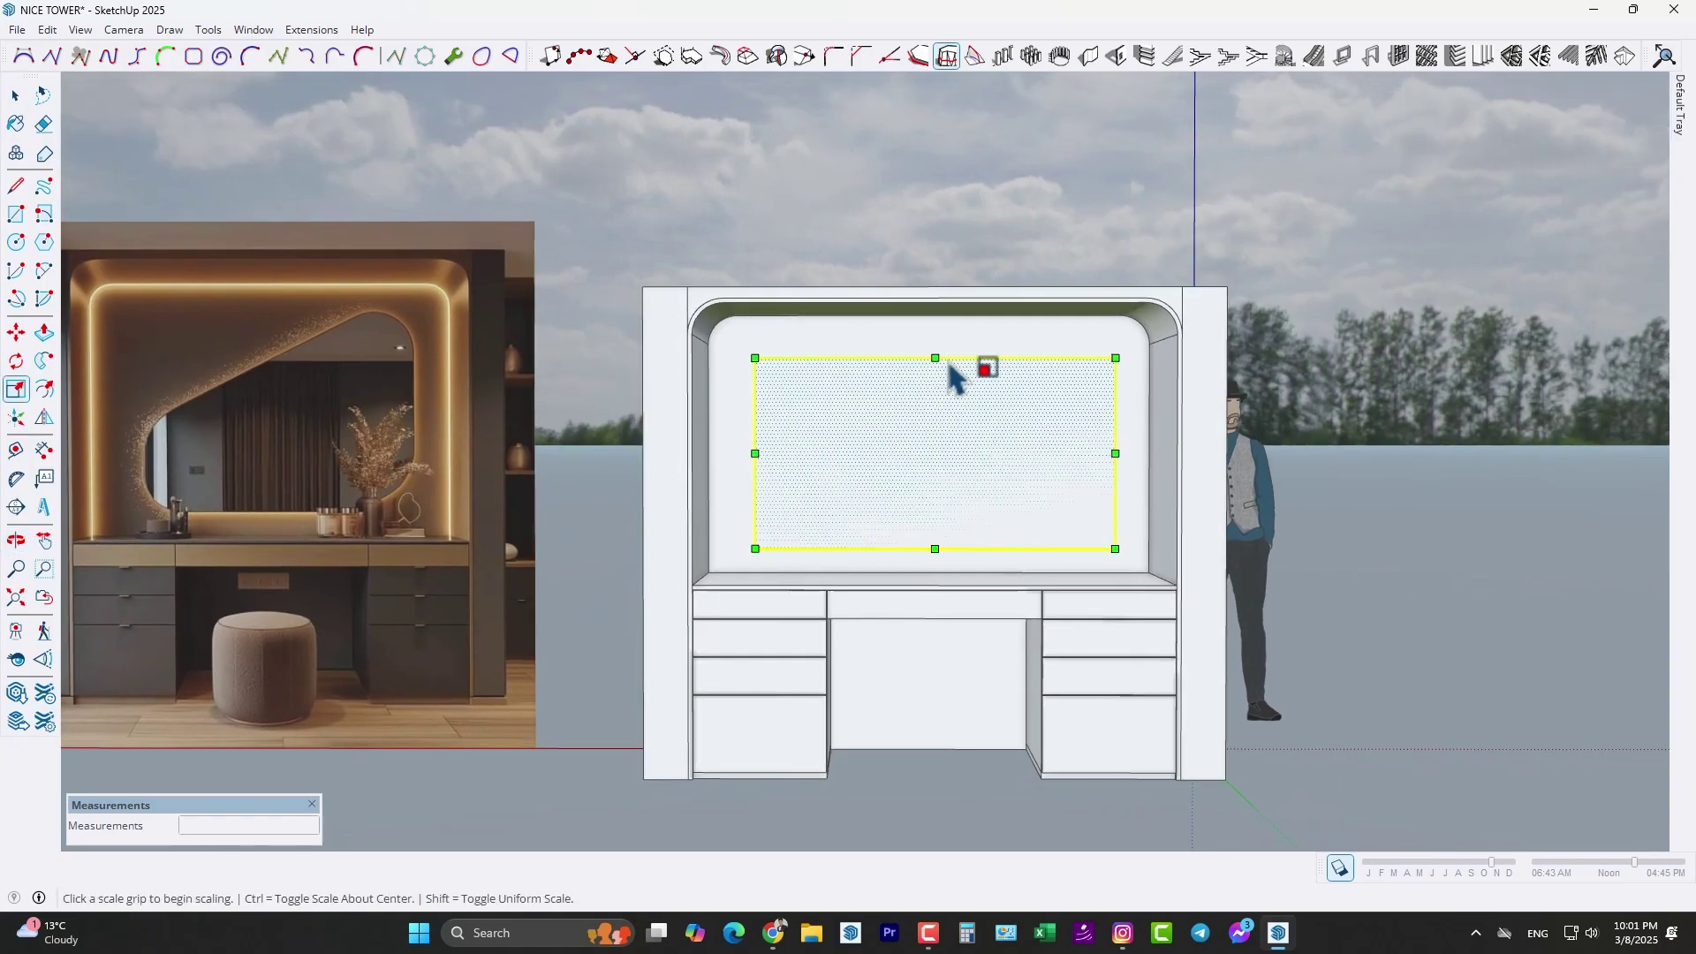
left_click_drag(935, 356, 934, 340)
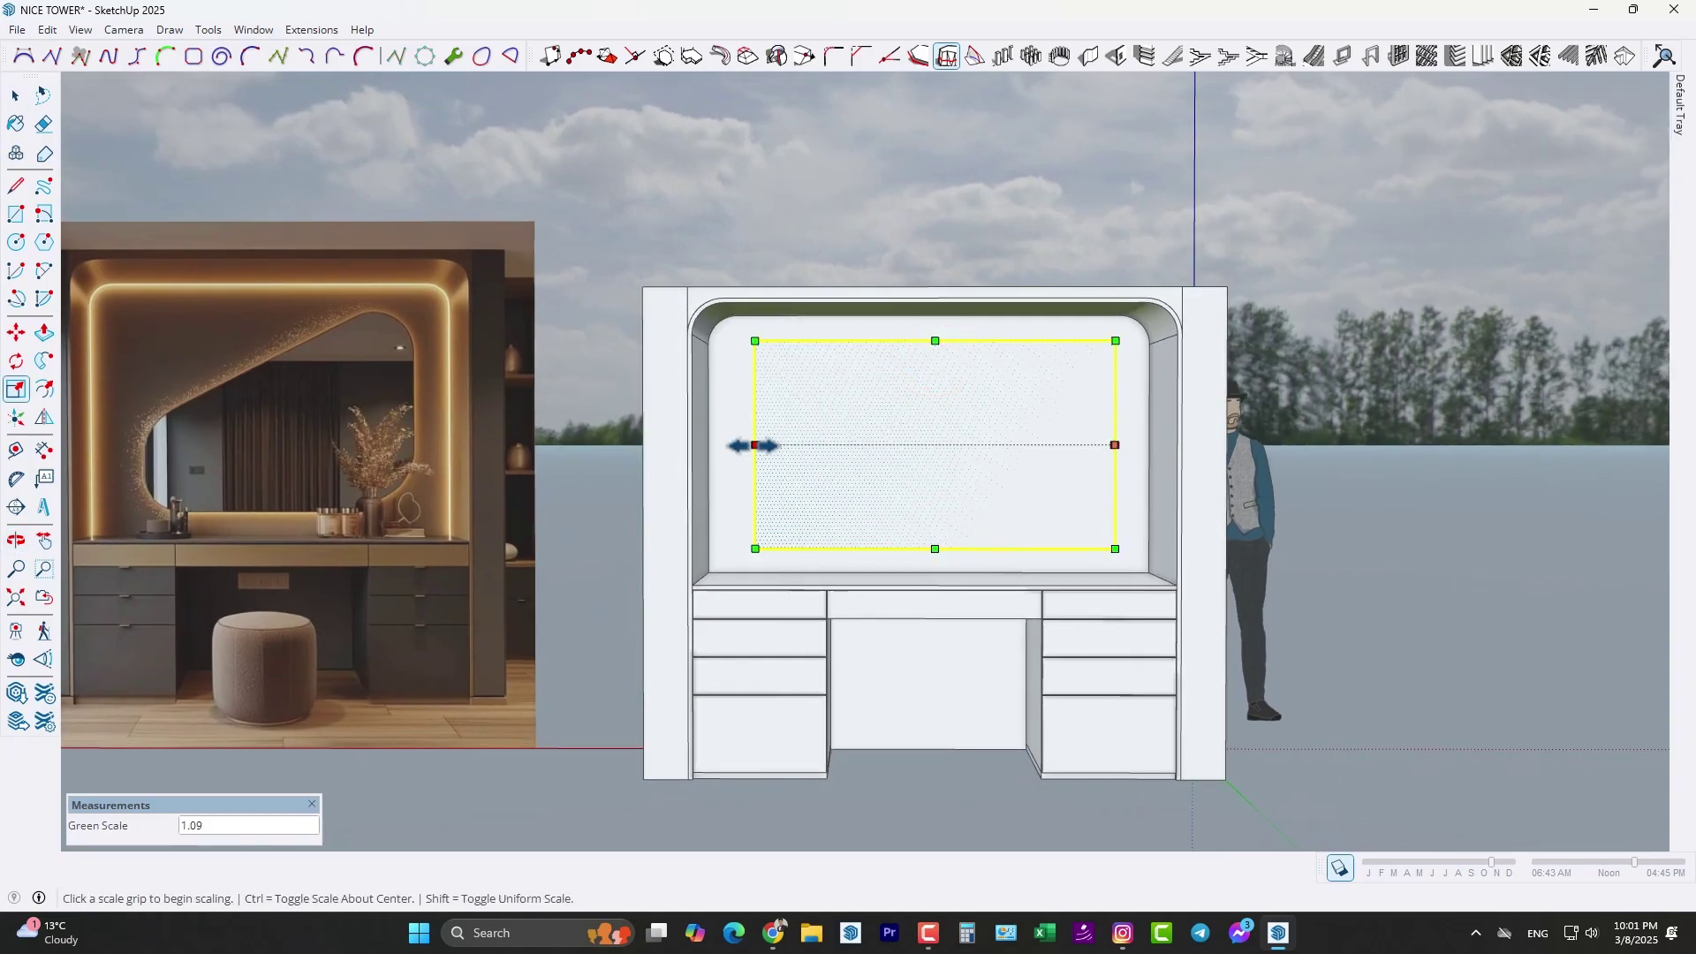
left_click_drag(754, 445, 748, 445)
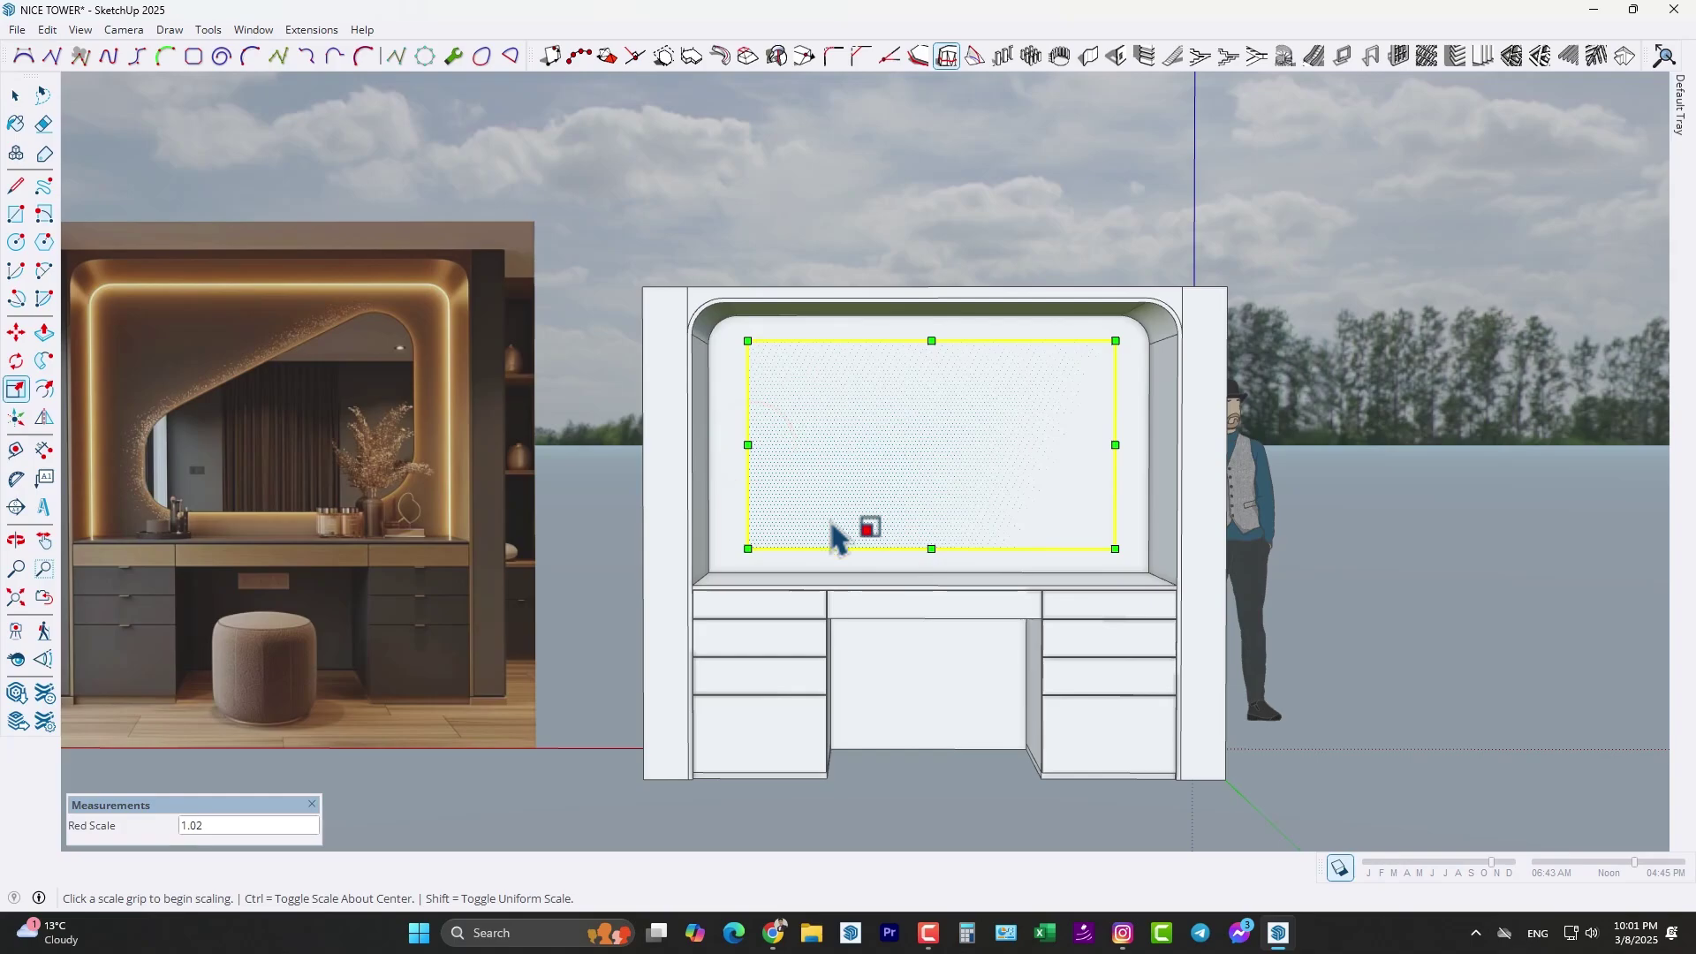
- Move the mirror rectangle along the red axis to centre it on the midpoint of the niche's top edge
key("m")
left_click(929, 547)
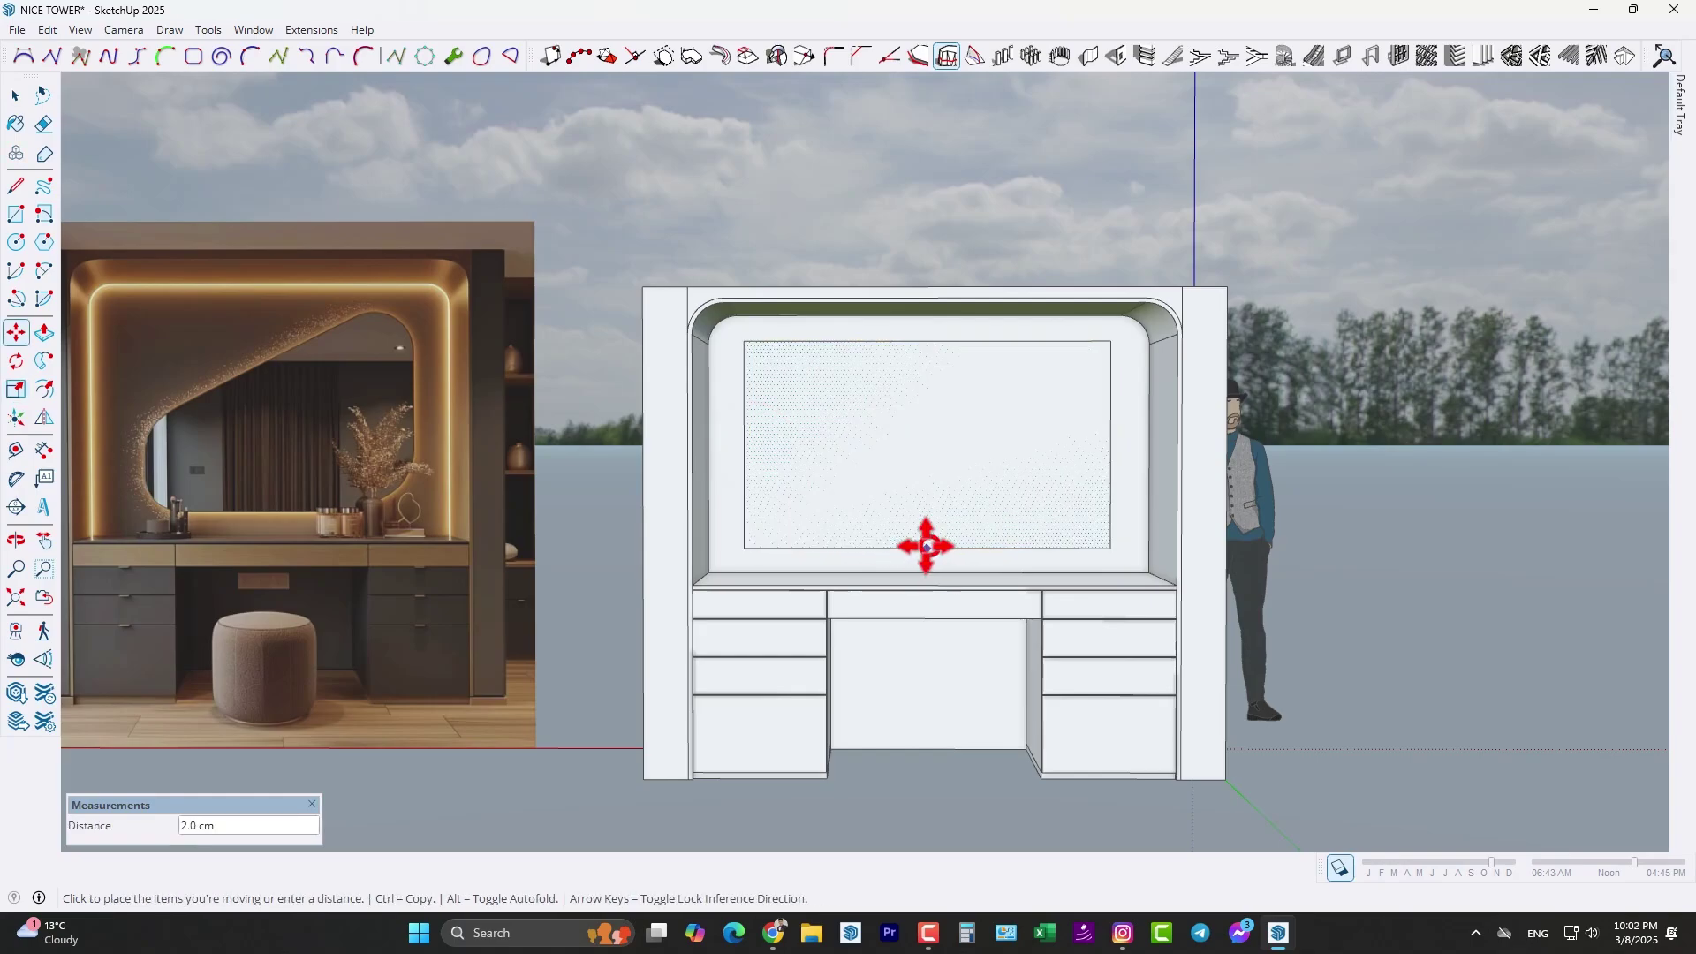
key("Right")
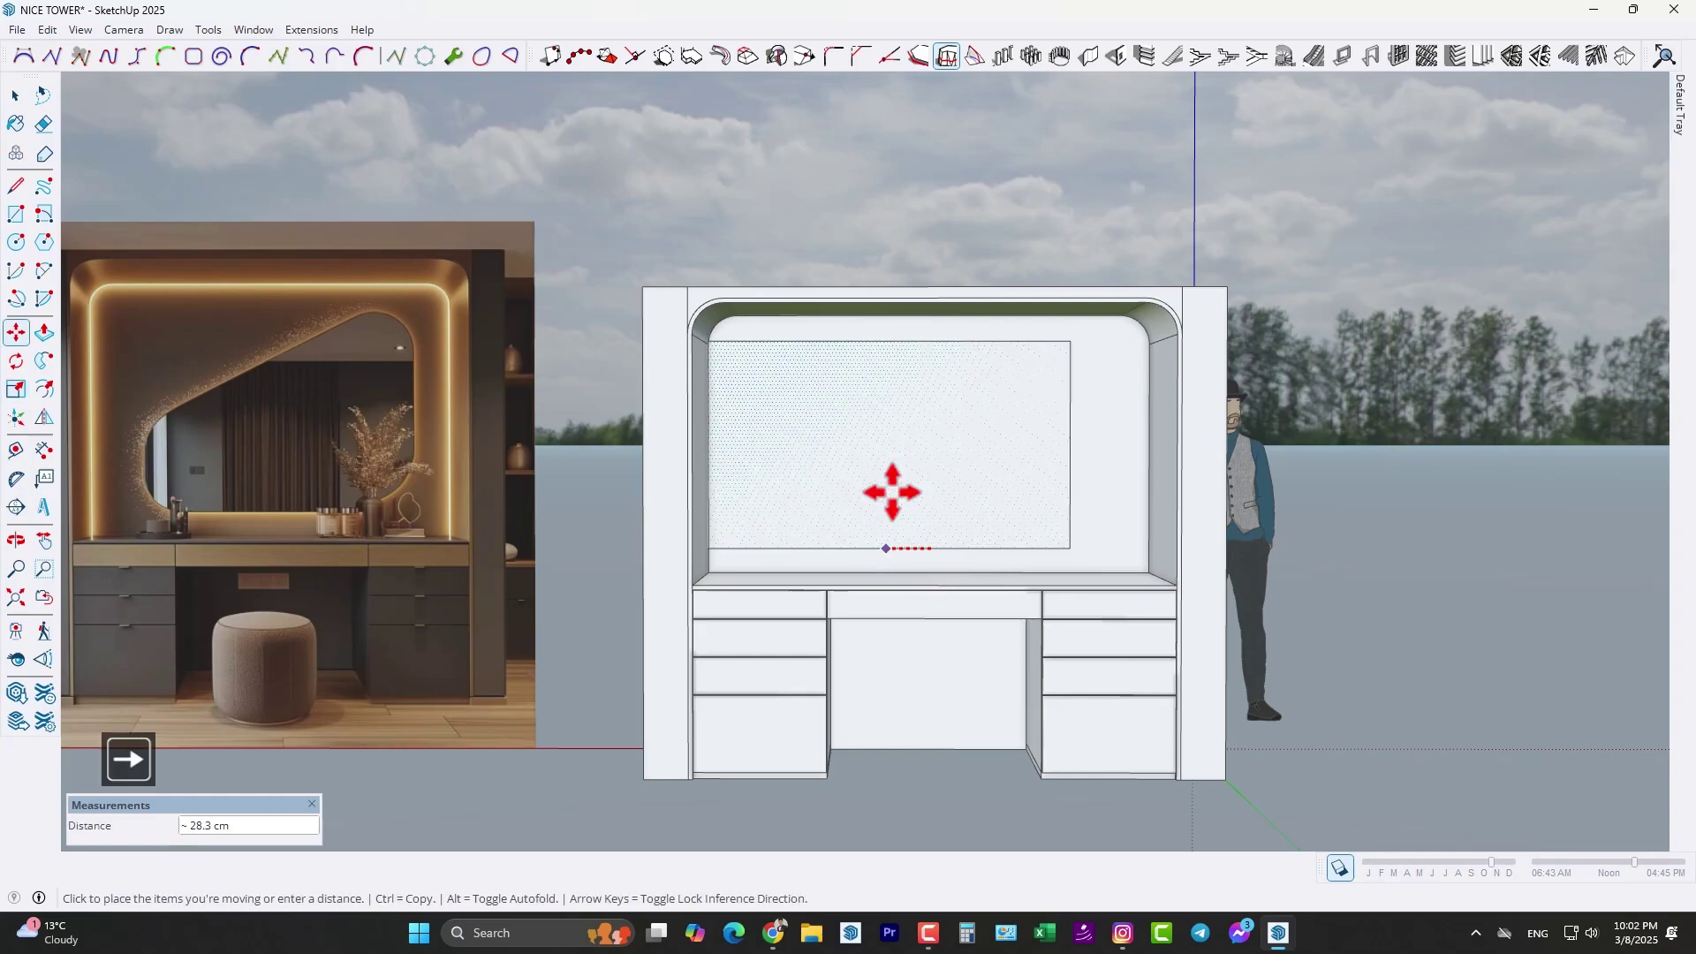
left_click(934, 301)
scroll(959, 548, "down", 2)
middle_click_drag(960, 549, 943, 572, "shift")
scroll(1026, 435, "up", 1)
middle_click_drag(1022, 434, 1014, 415, "shift")
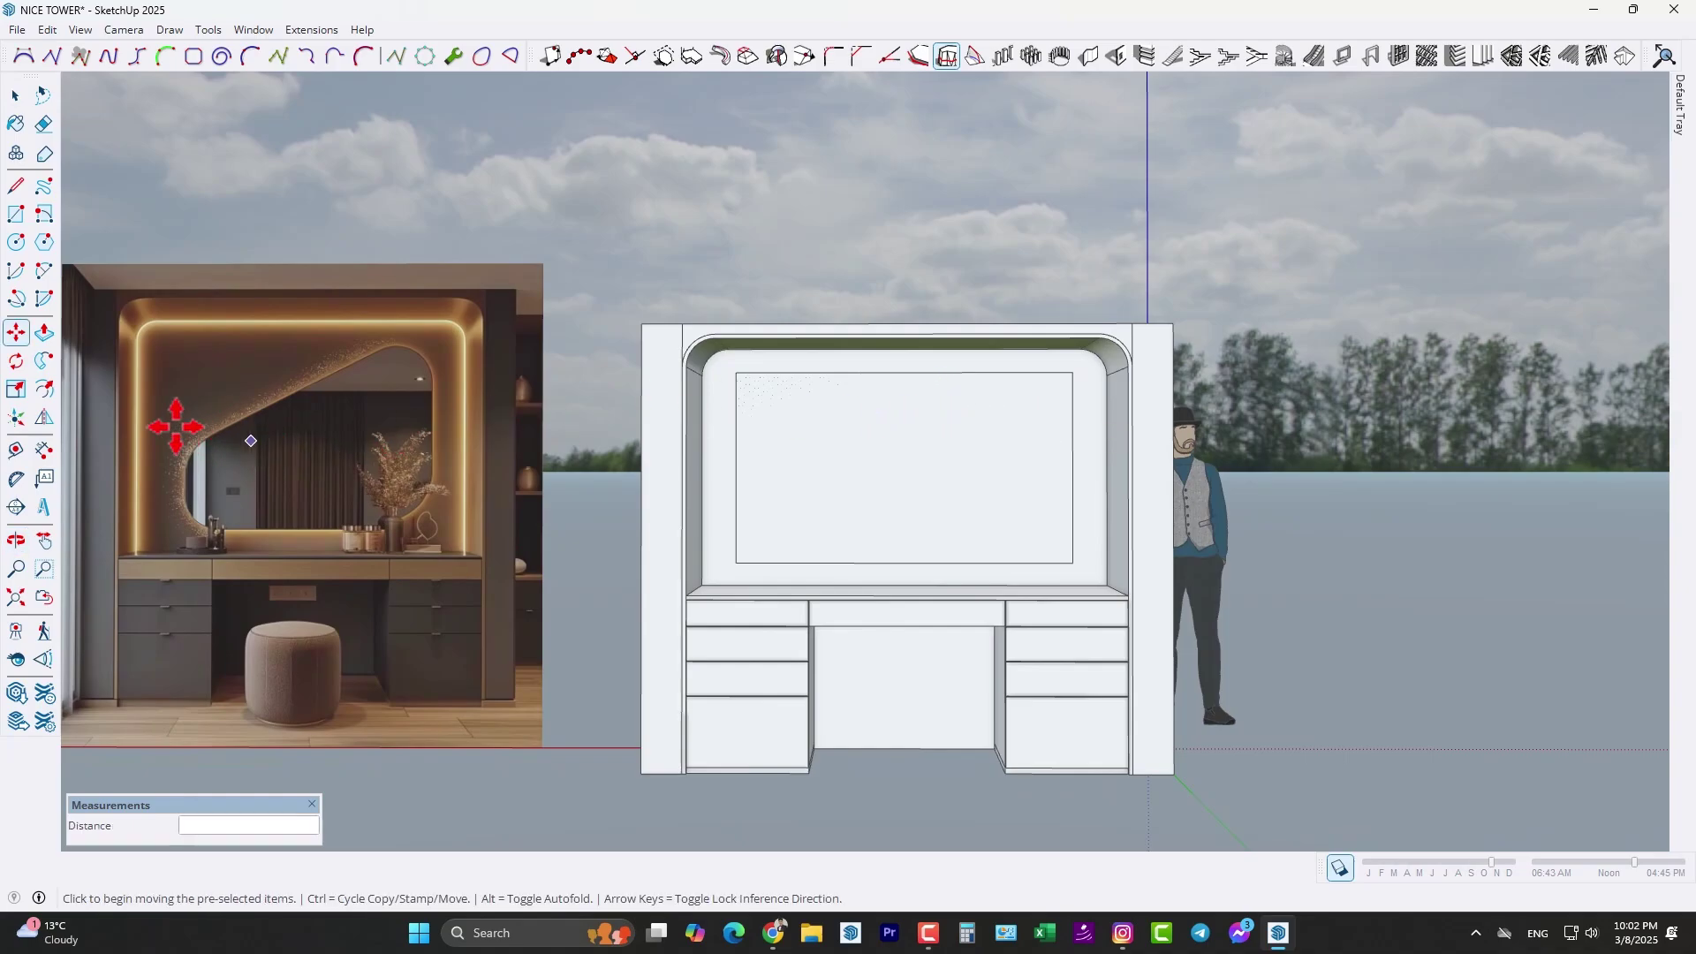
- Draw a sloping line about 163.9 cm long from near the rectangle's upper-right corner down to its left edge
left_click(15, 186)
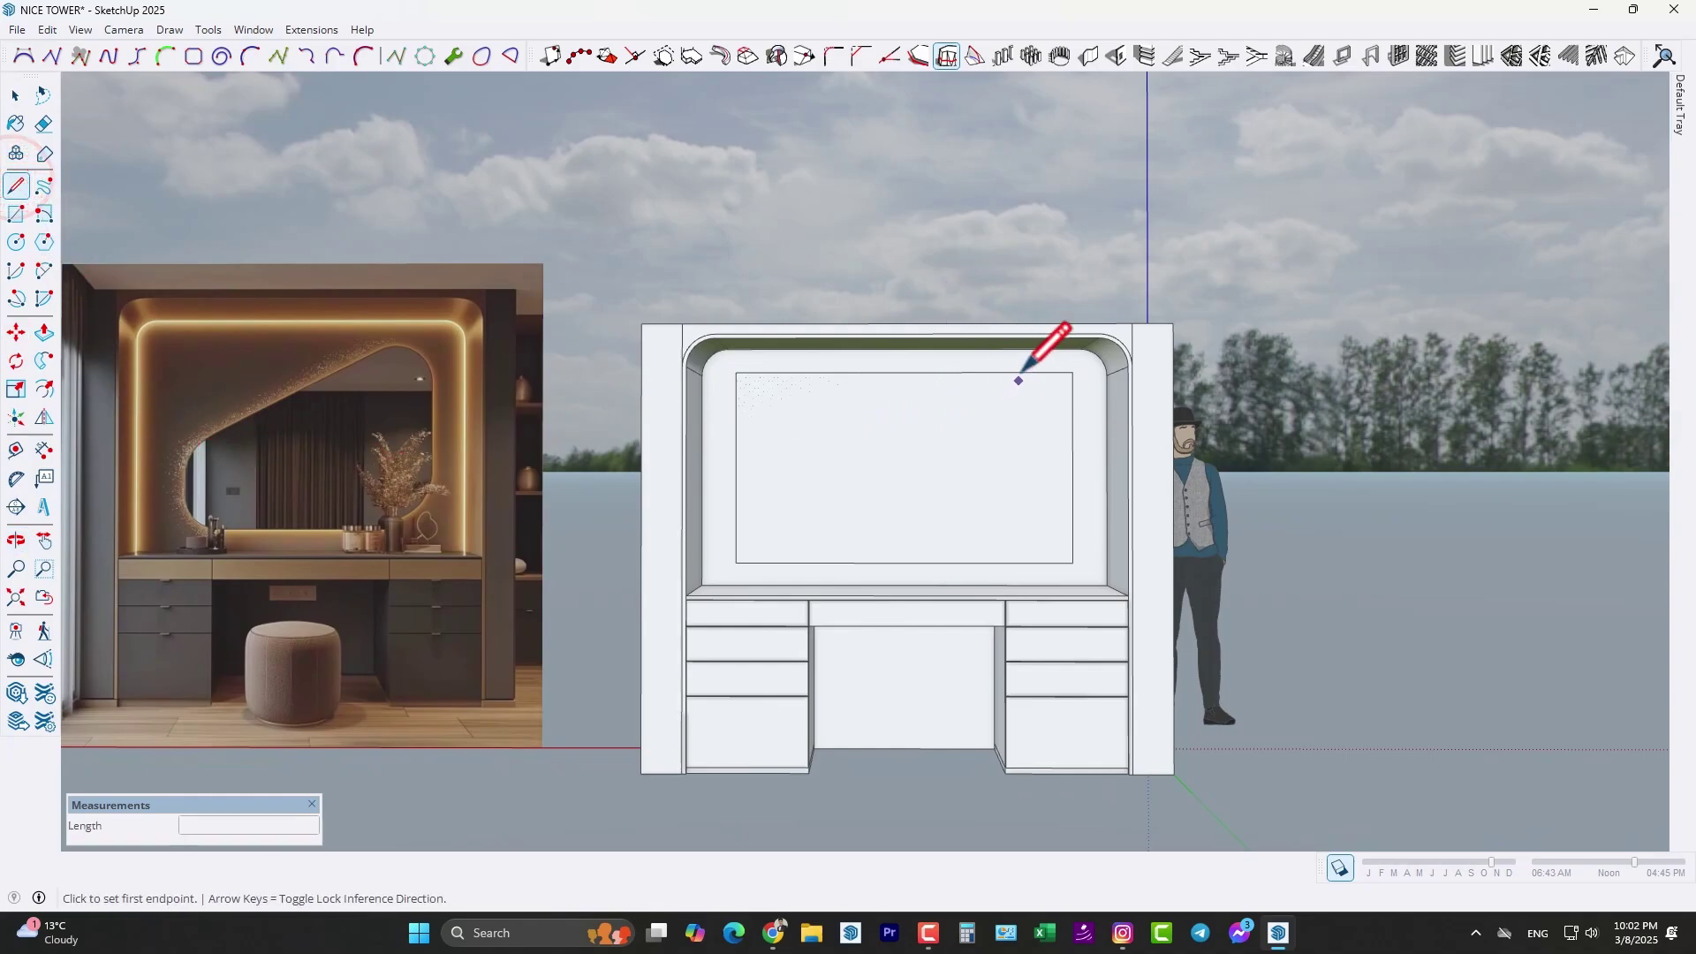
left_click(1022, 371)
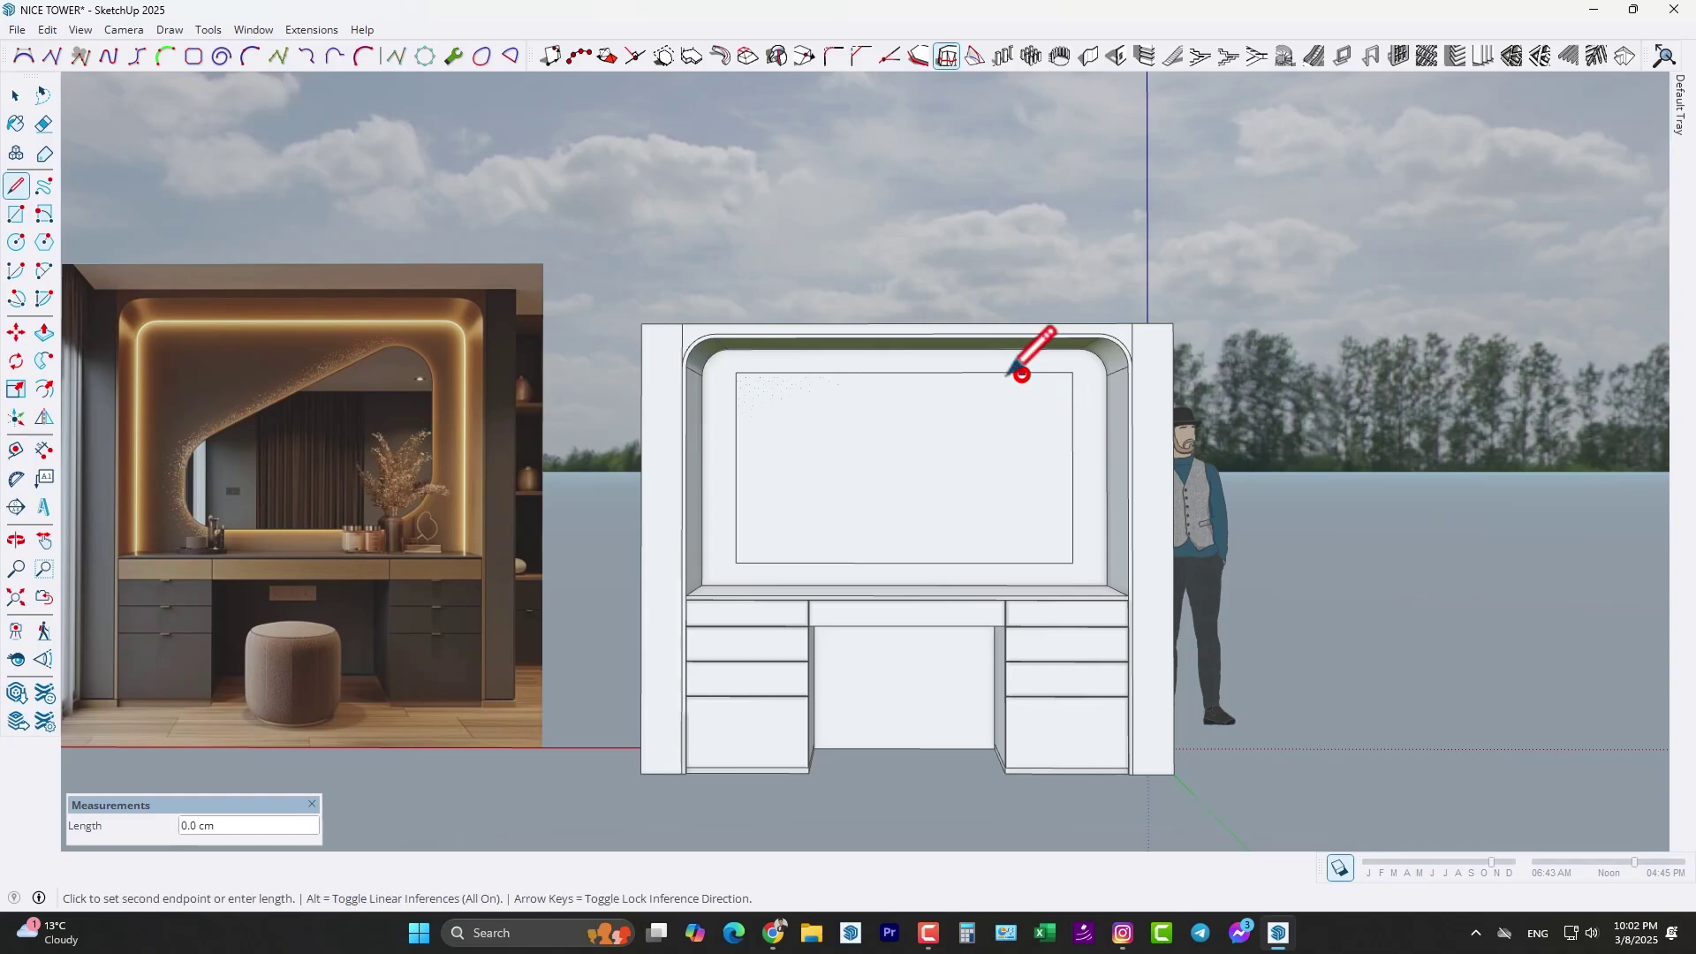
left_click(736, 482)
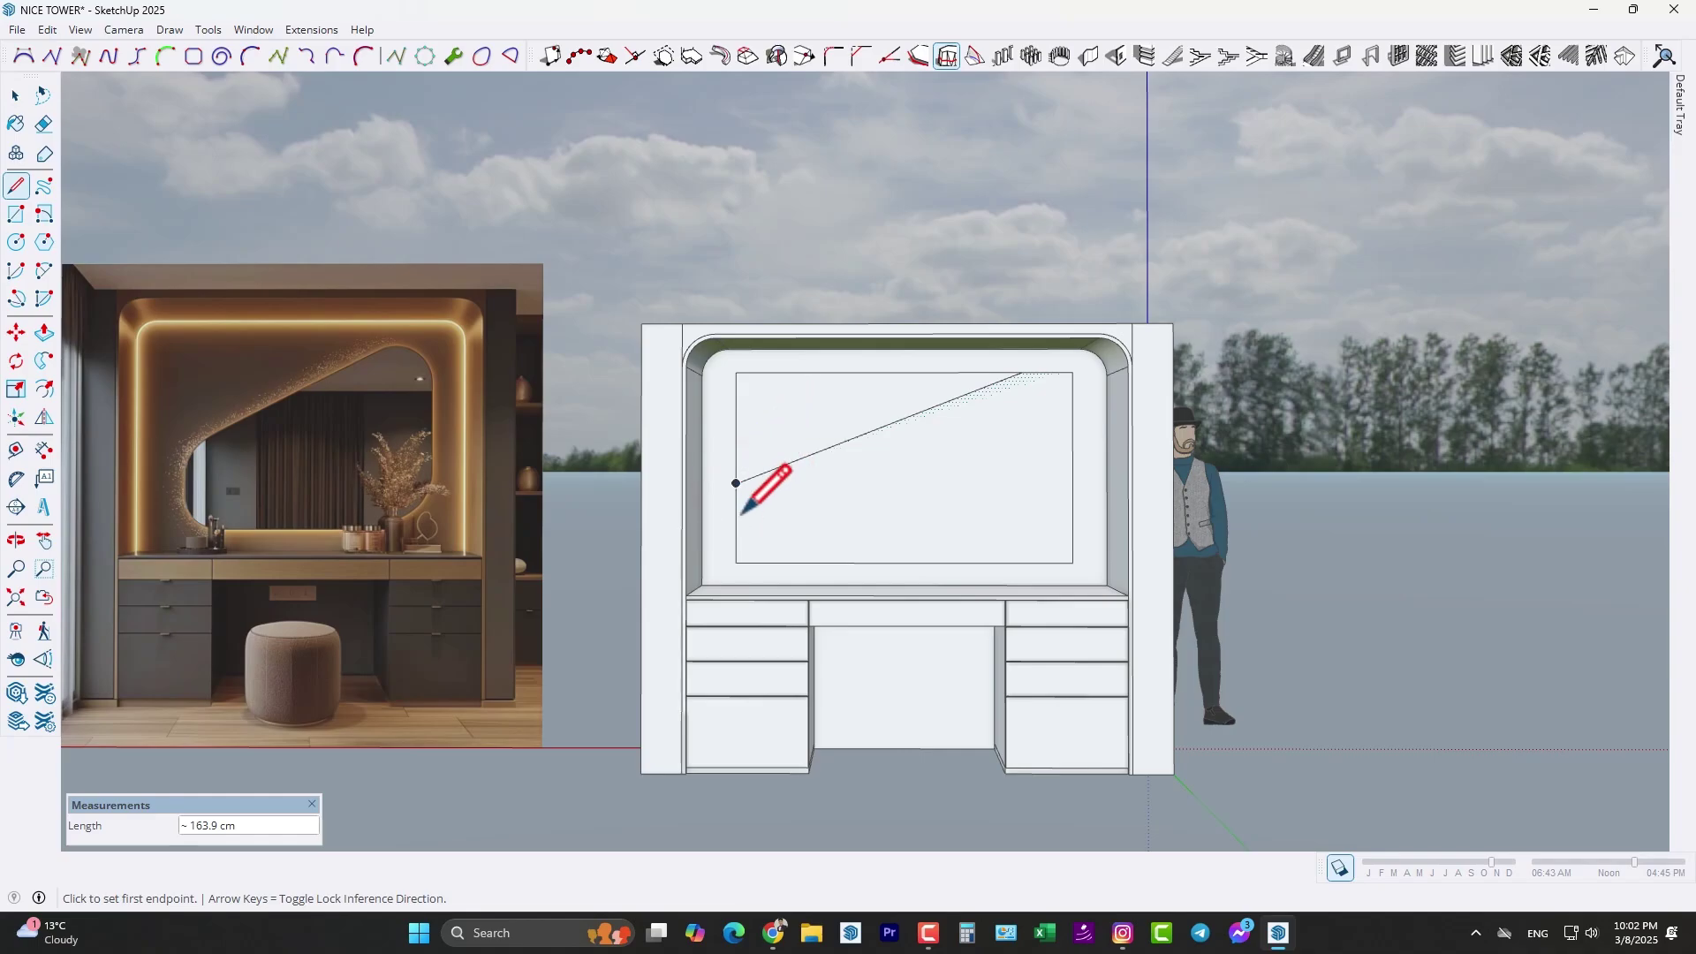
- Move the mirror outline's left edge inward by about 11.7 cm
key("space")
left_click_drag(781, 647, 769, 597)
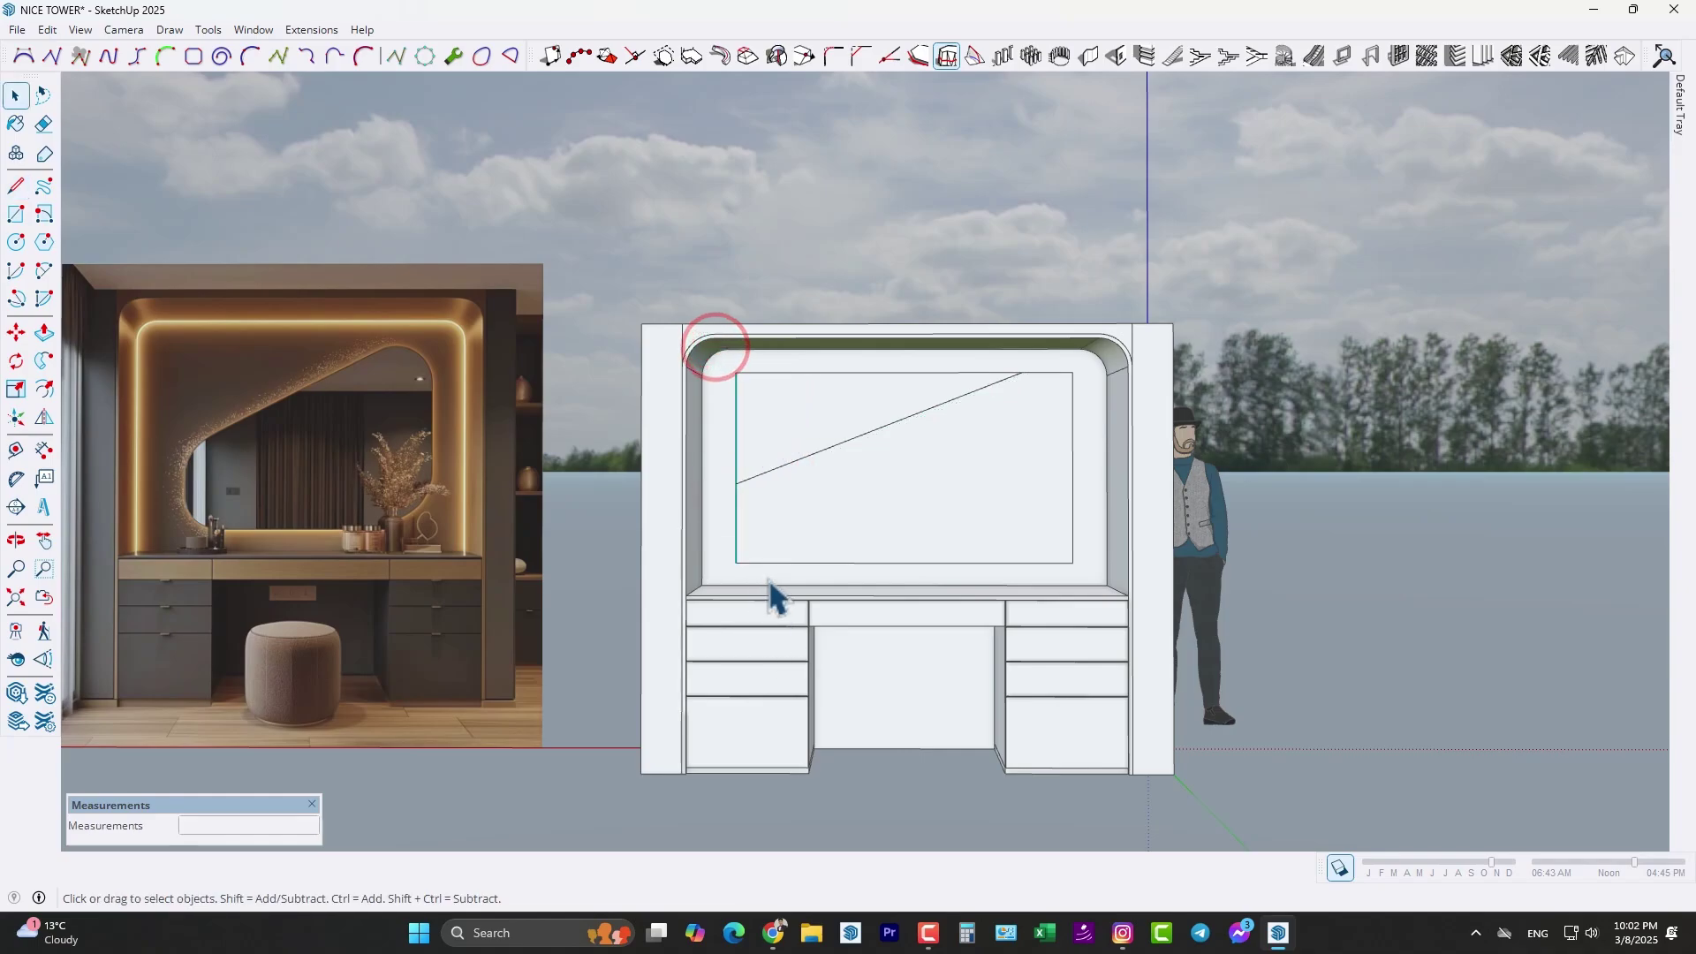
scroll(764, 587, "up", 1)
key("m")
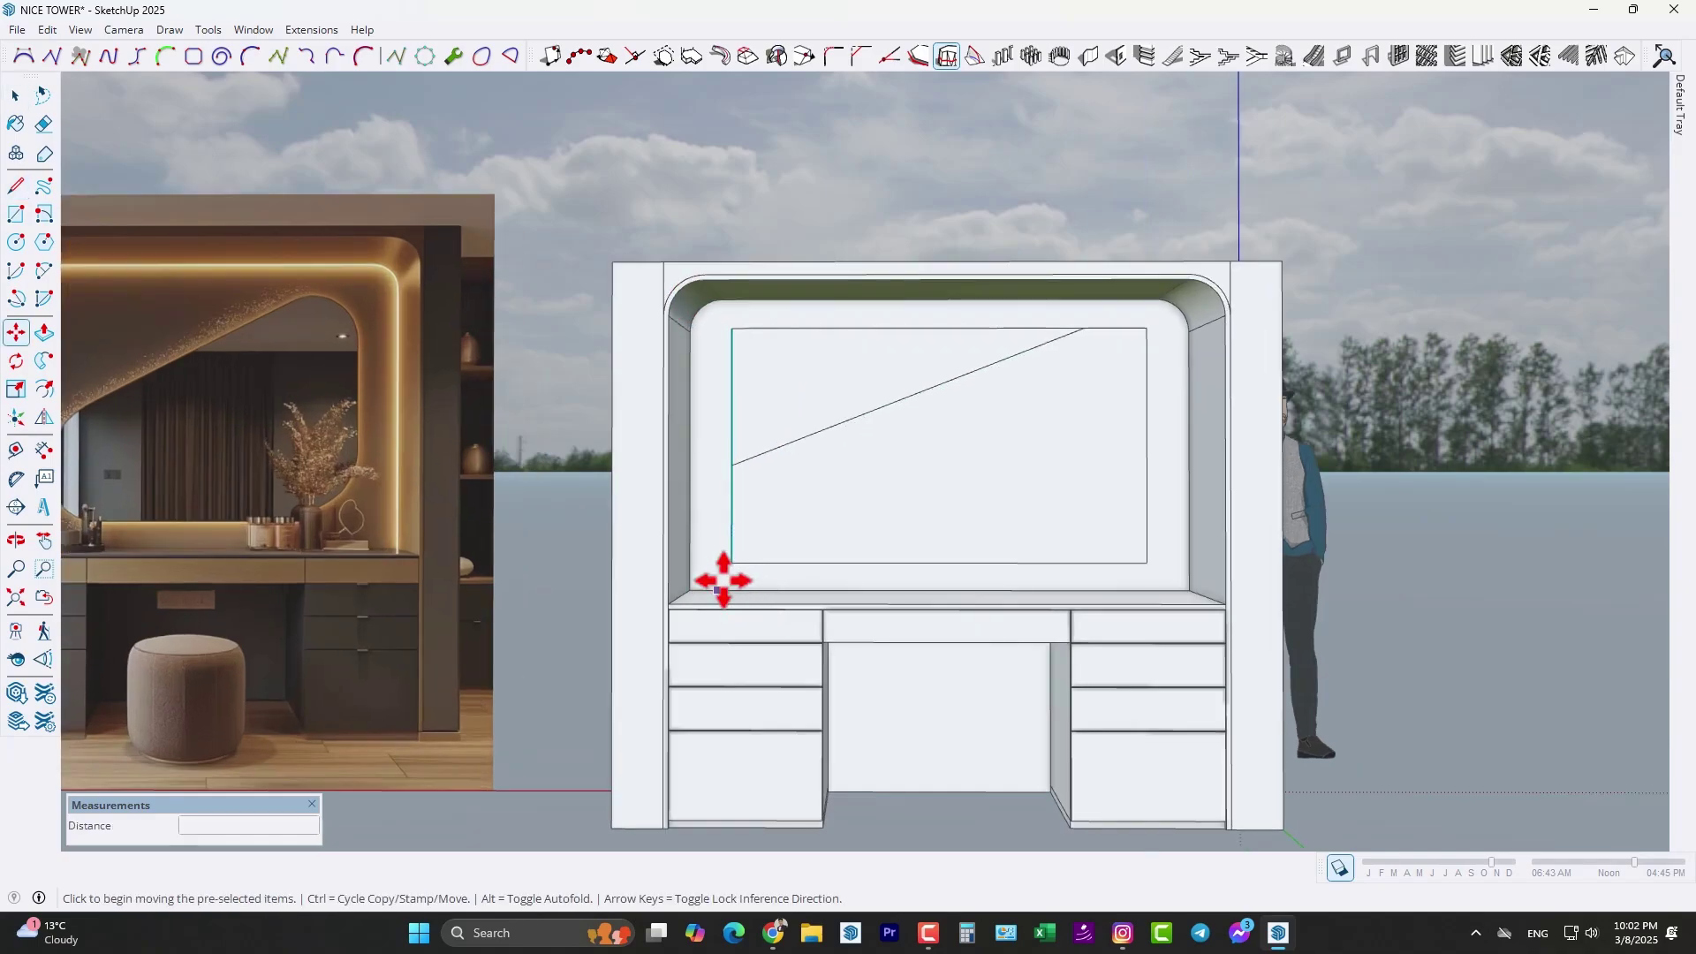
left_click(729, 573)
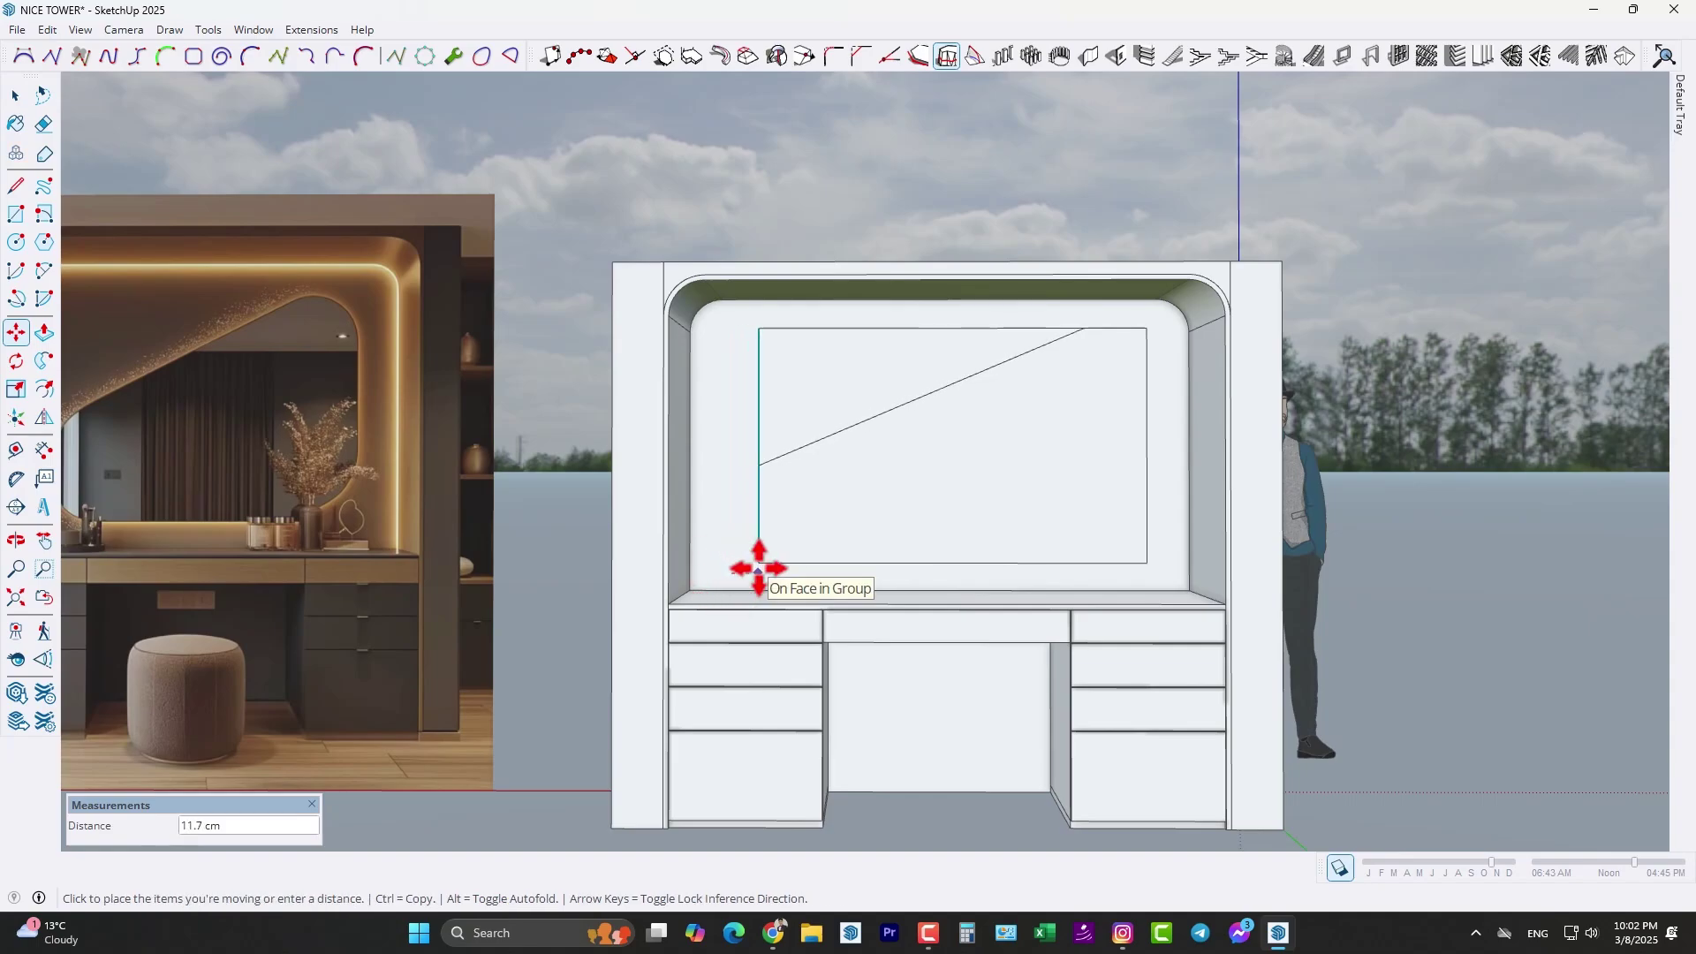
left_click(759, 569)
- Delete the outline's upper-left corner edges above the sloping line
scroll(755, 566, "down", 3)
key("space")
scroll(781, 425, "up", 5)
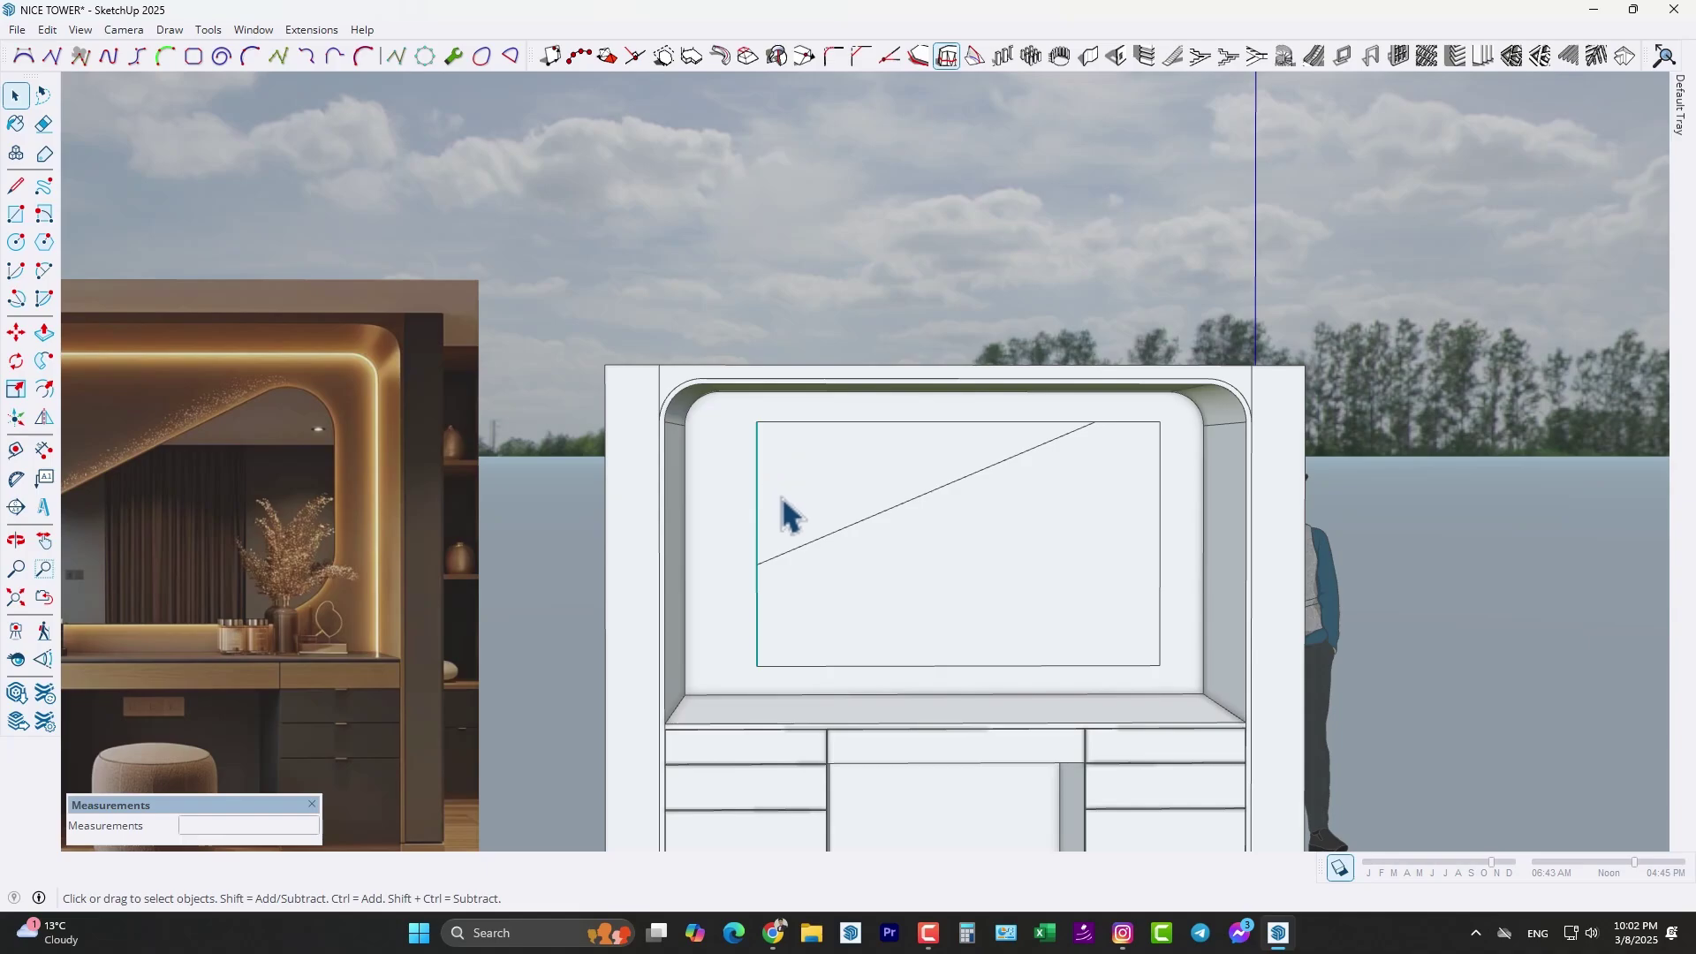
left_click(778, 439)
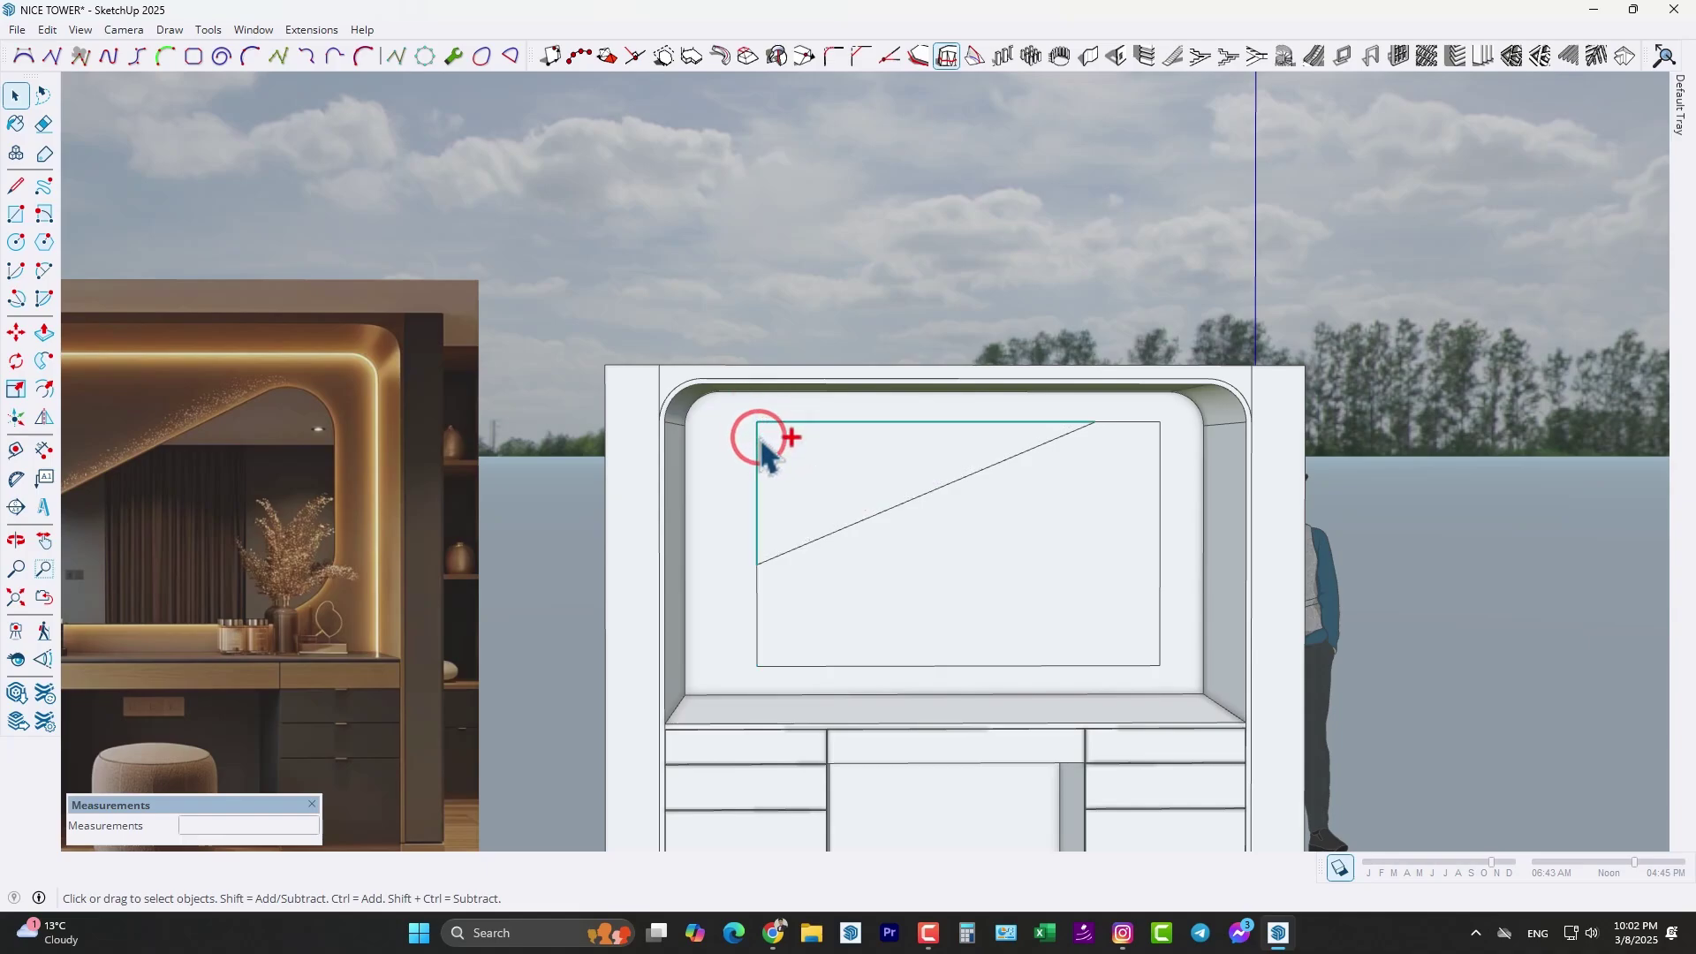
key("Delete")
- Draw a tangent arc spanning about 38.4 cm from the sloping line to the right edge to round the mirror's upper-right corner
scroll(759, 440, "down", 3)
middle_click_drag(954, 552, 931, 380)
scroll(952, 503, "up", 2)
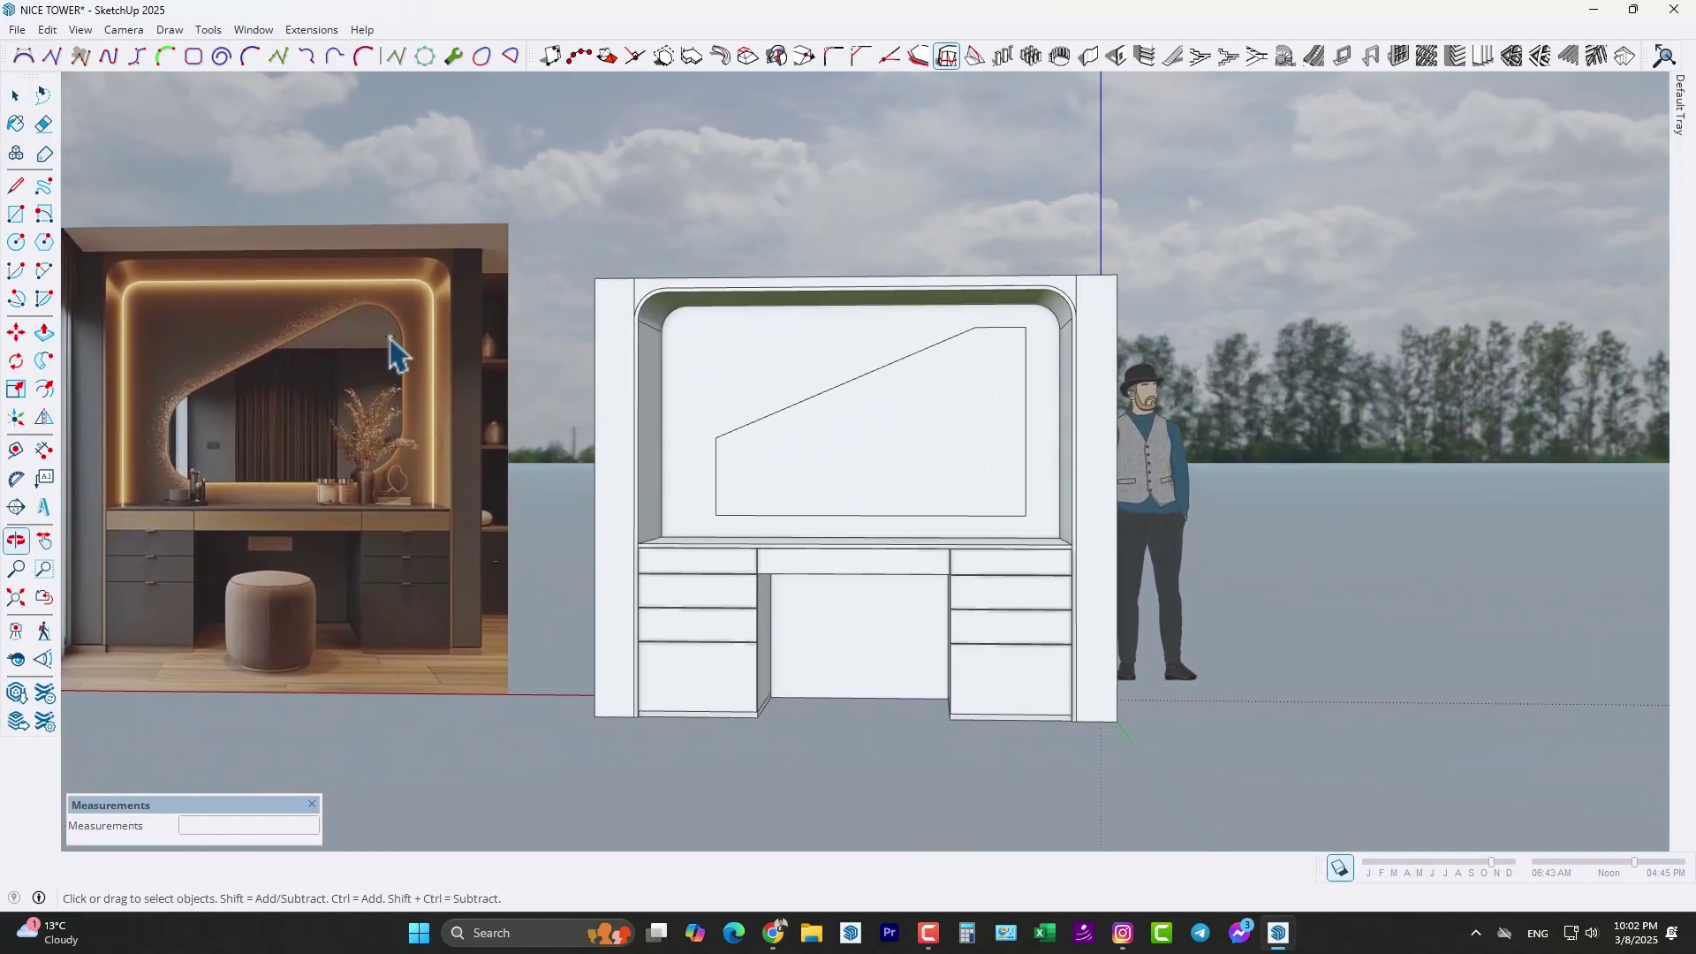
left_click(46, 273)
scroll(893, 379, "up", 2)
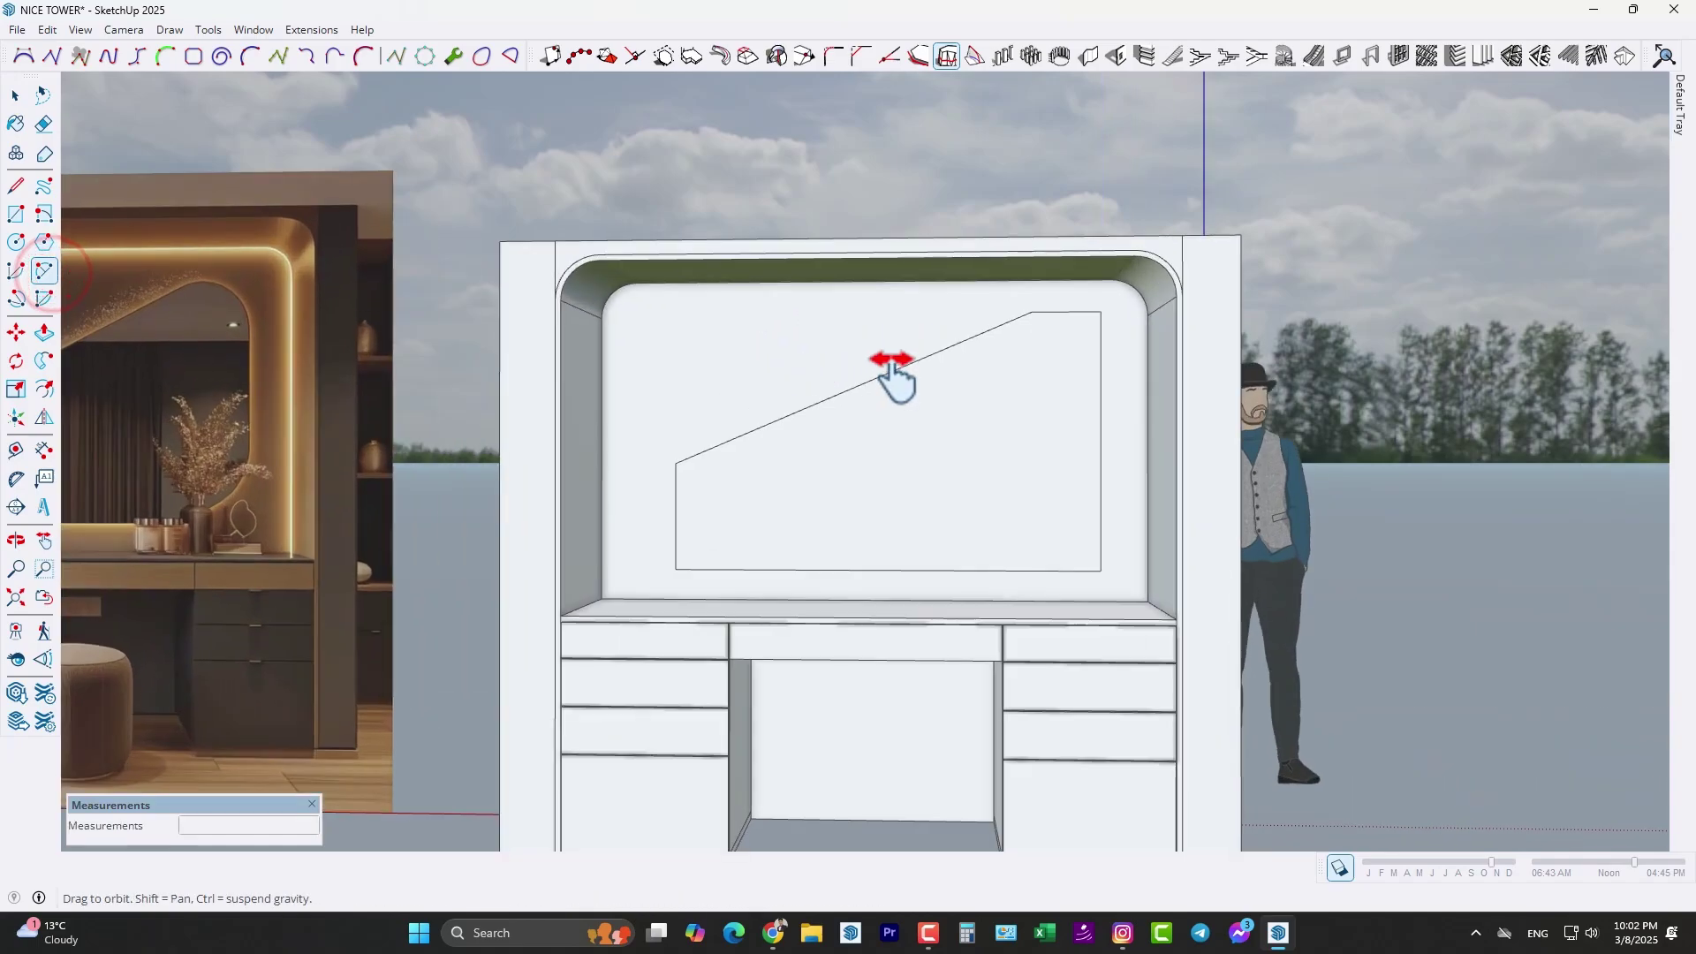
scroll(840, 367, "down", 1)
middle_click_drag(835, 351, 804, 380, "shift")
scroll(950, 320, "up", 3)
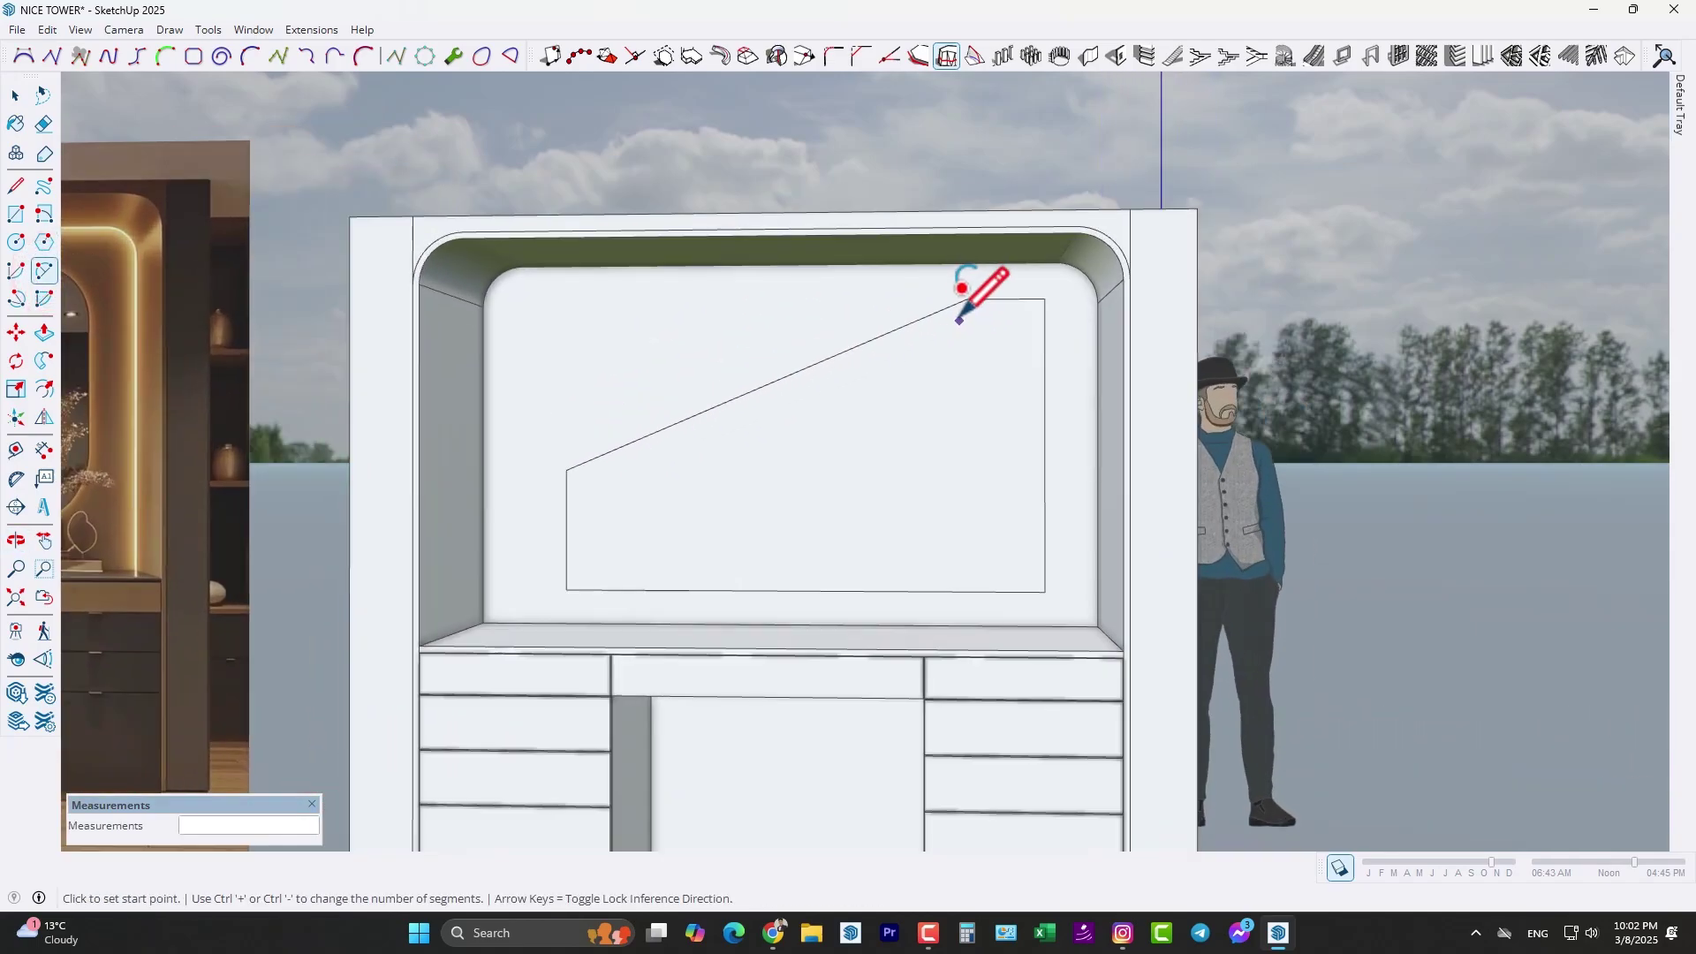
left_click(966, 308)
scroll(972, 323, "down", 1)
middle_click_drag(984, 358, 1029, 369, "shift")
scroll(1035, 343, "up", 3)
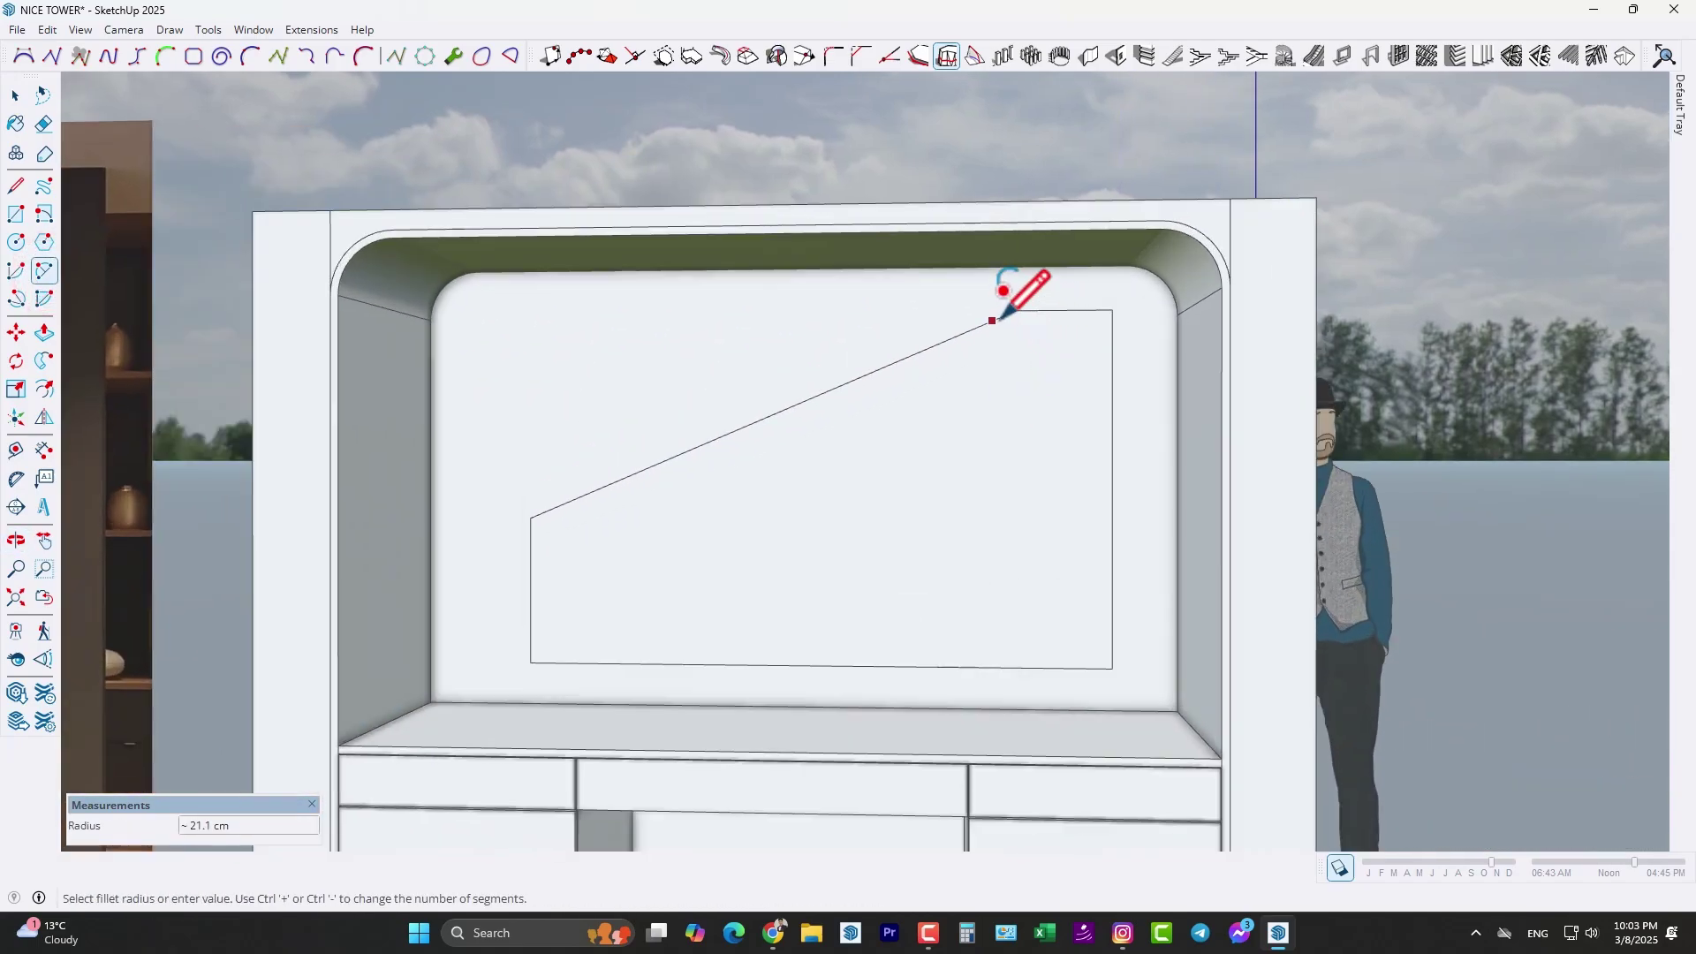
left_click(1000, 320)
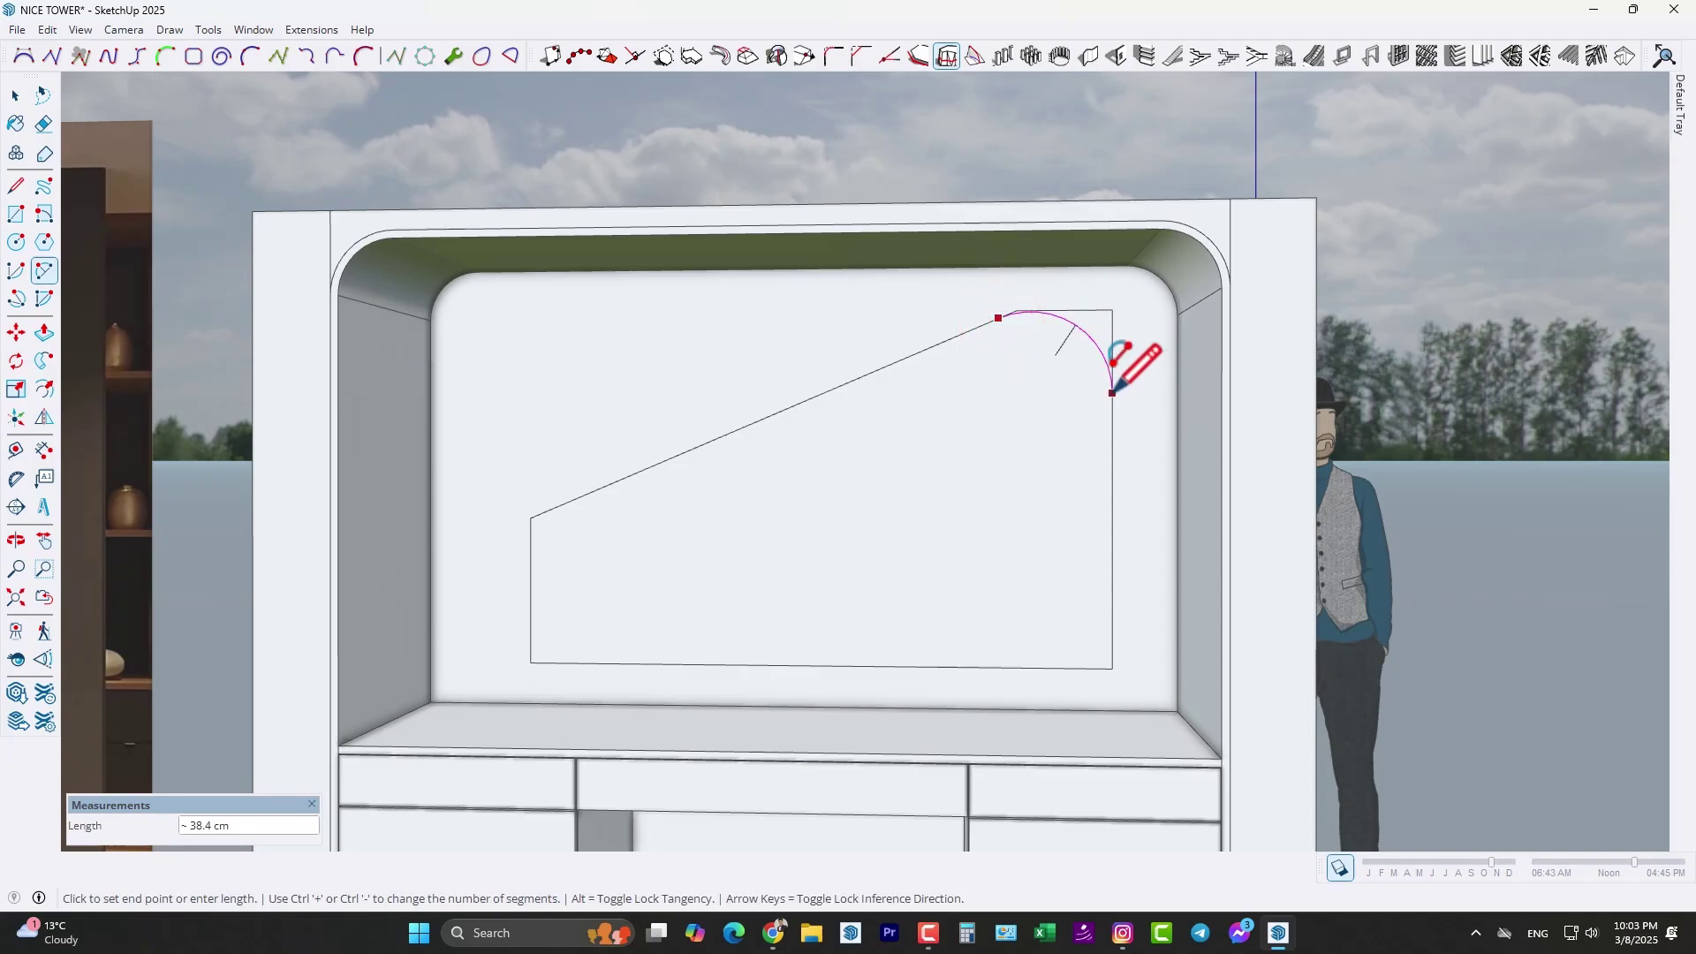
left_click(1112, 392)
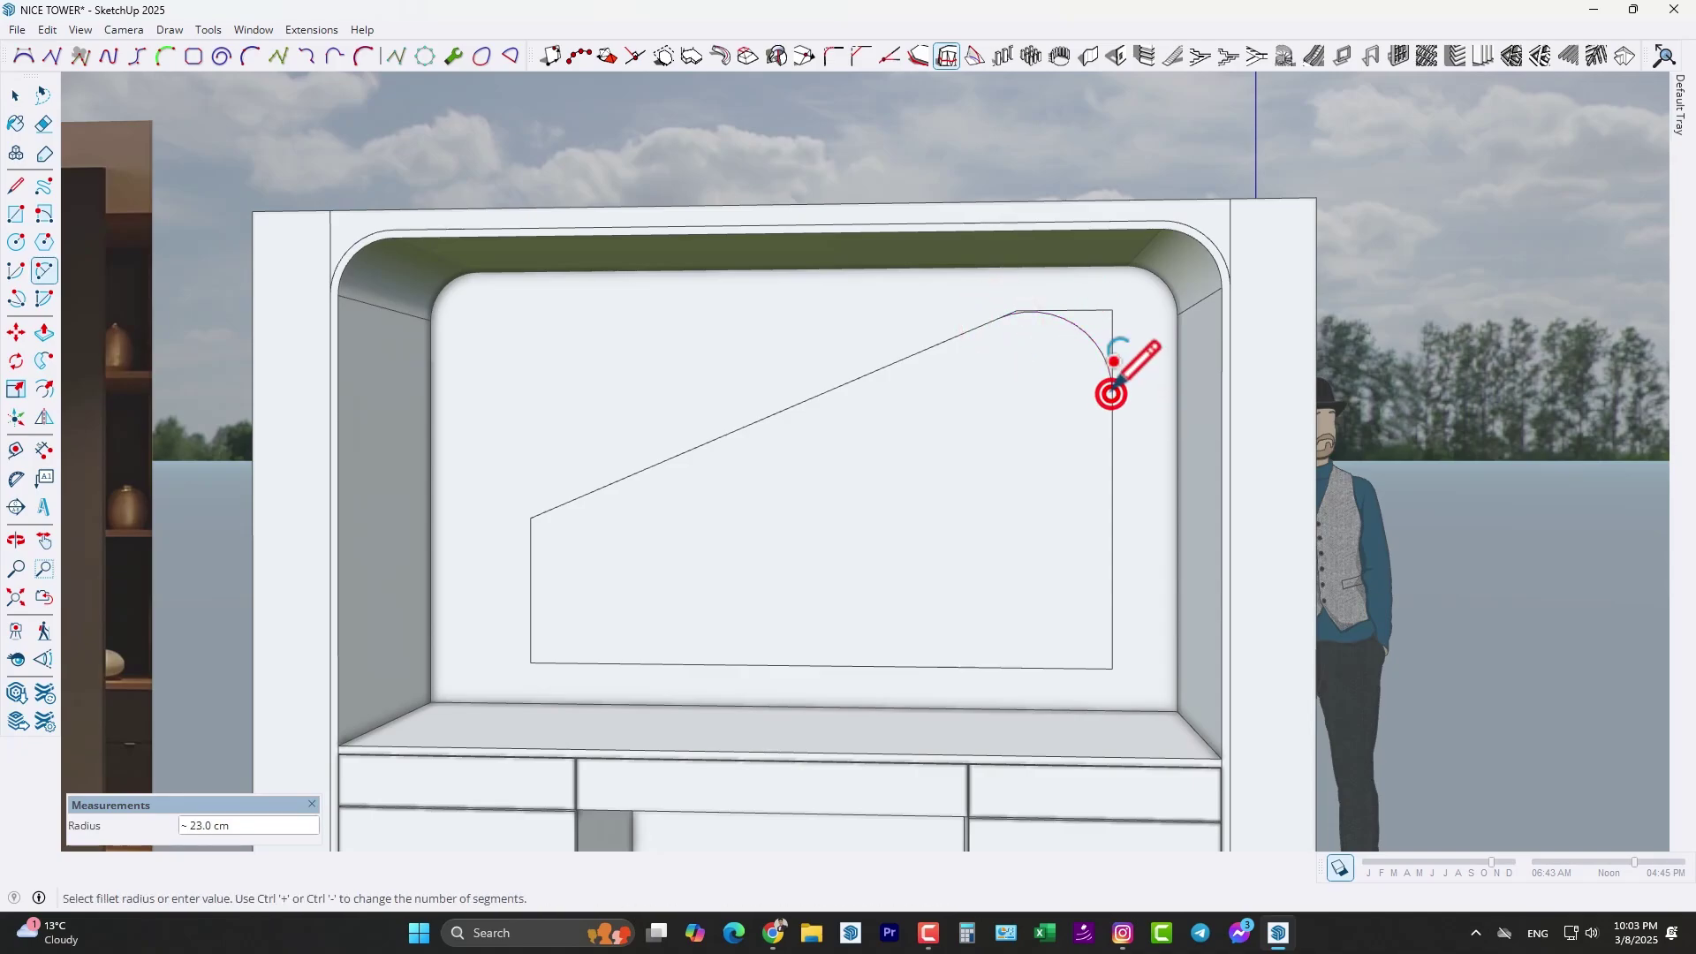
left_click(1116, 381)
- Delete the leftover corner edges outside the upper-right arc of the mirror outline
key("space")
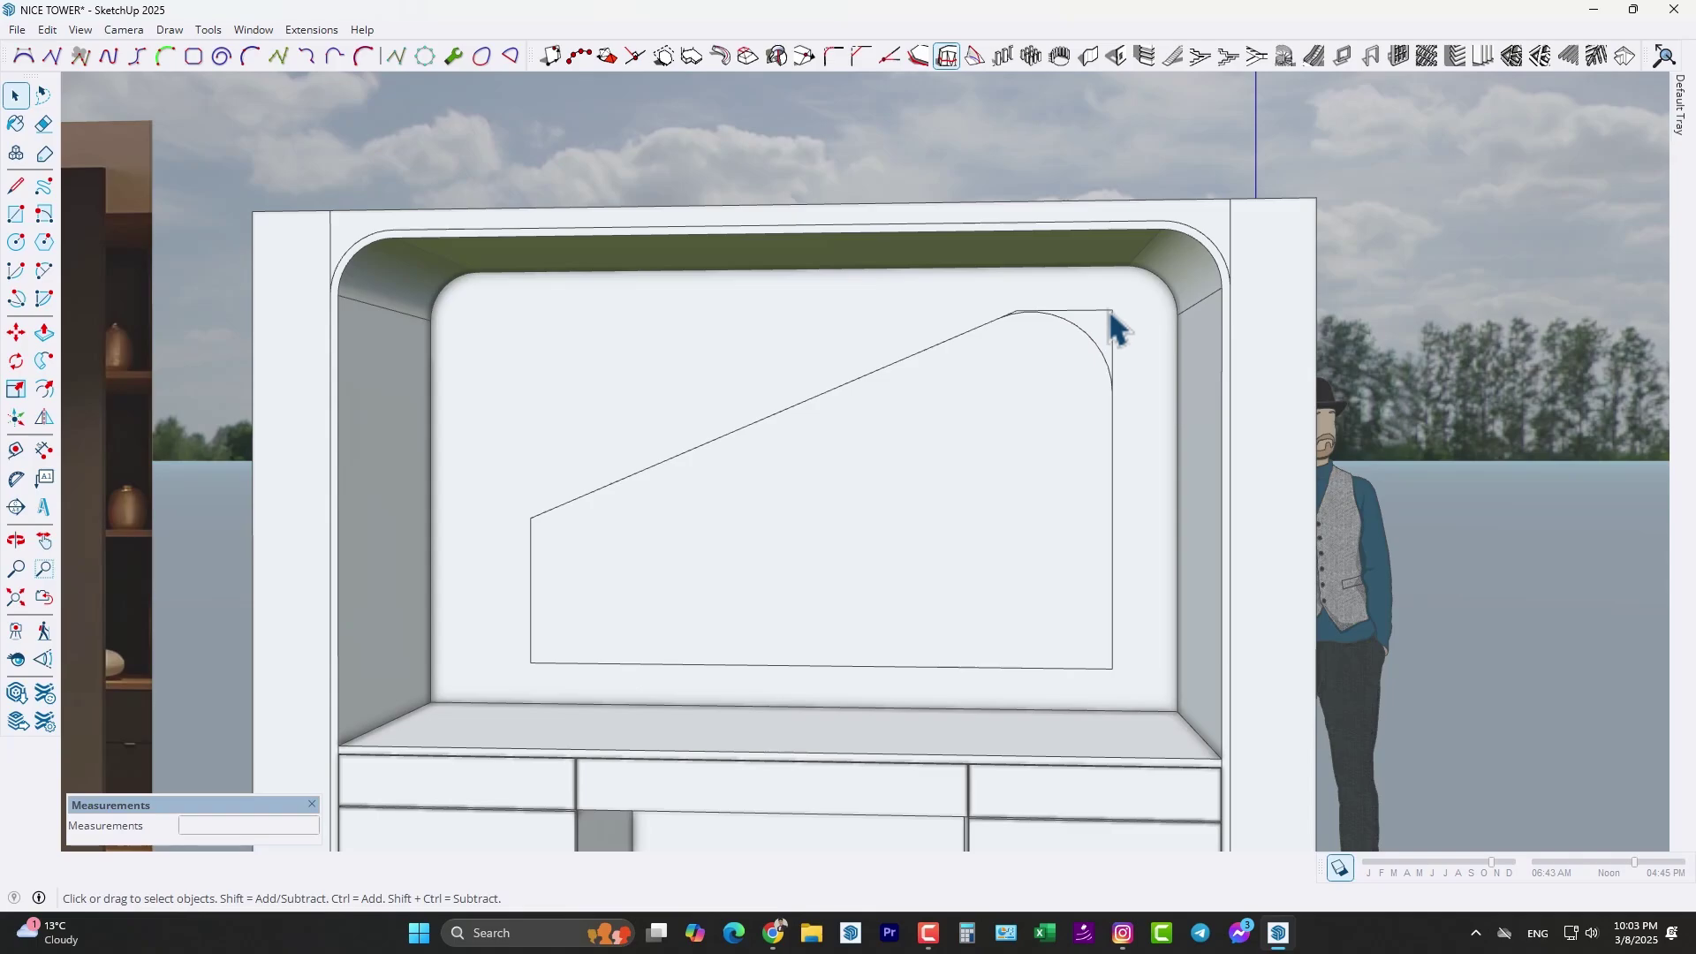
left_click(1108, 311)
key("Delete")
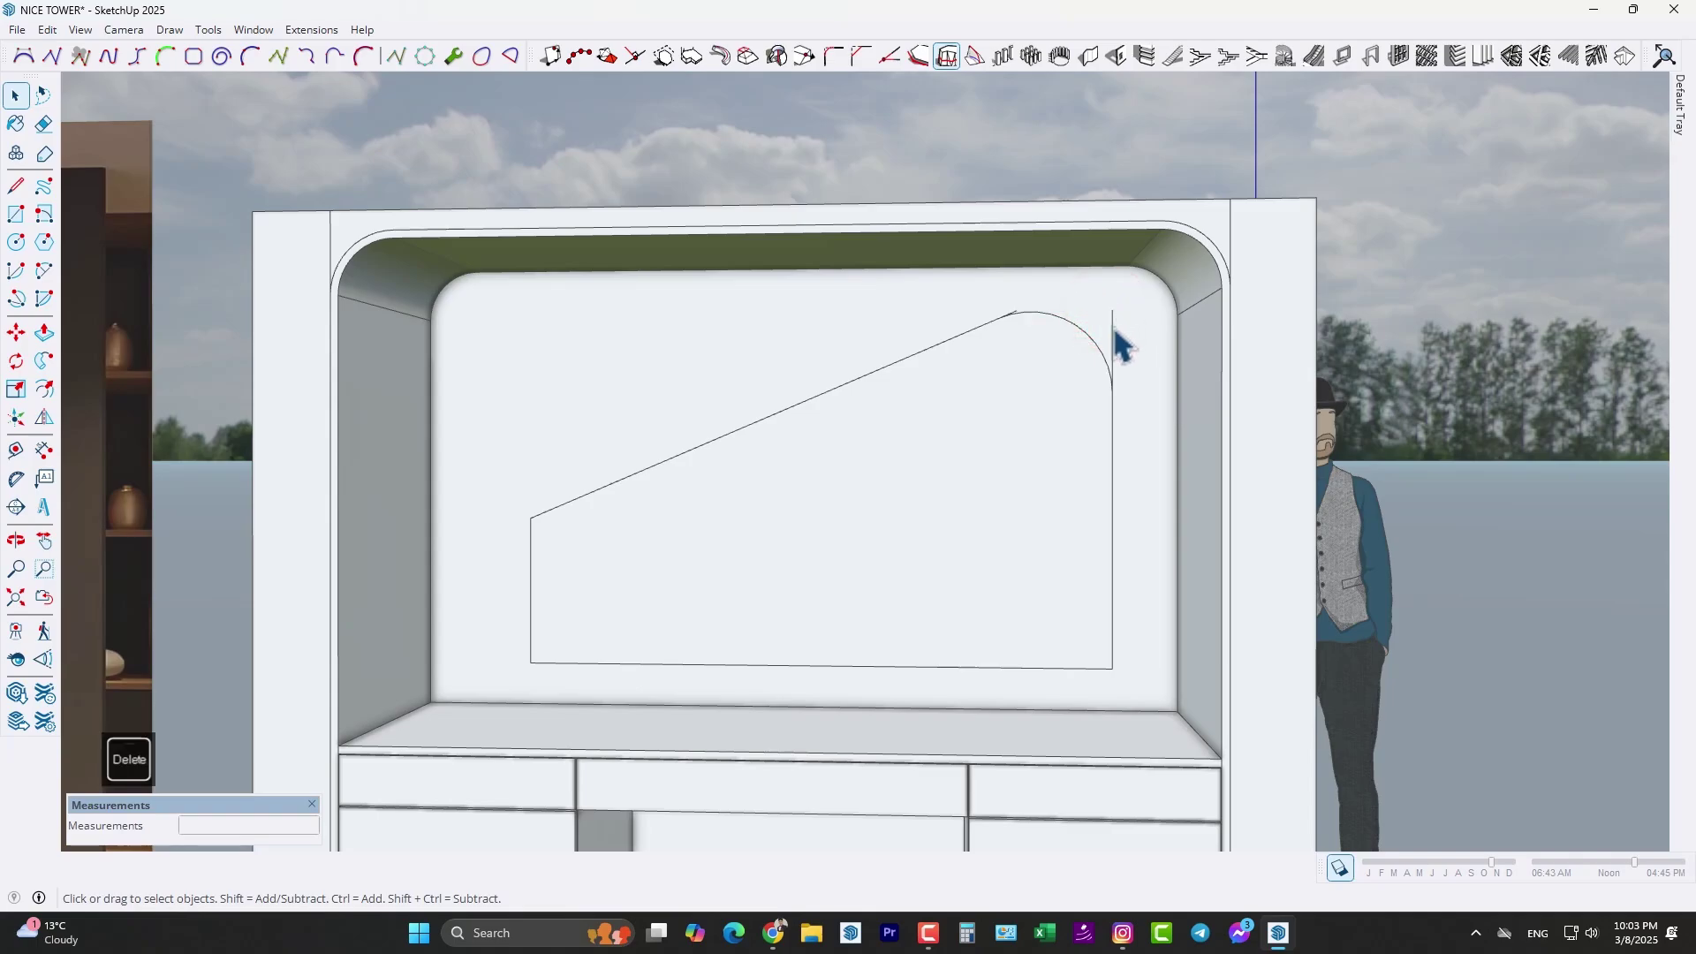
scroll(1015, 323, "up", 3)
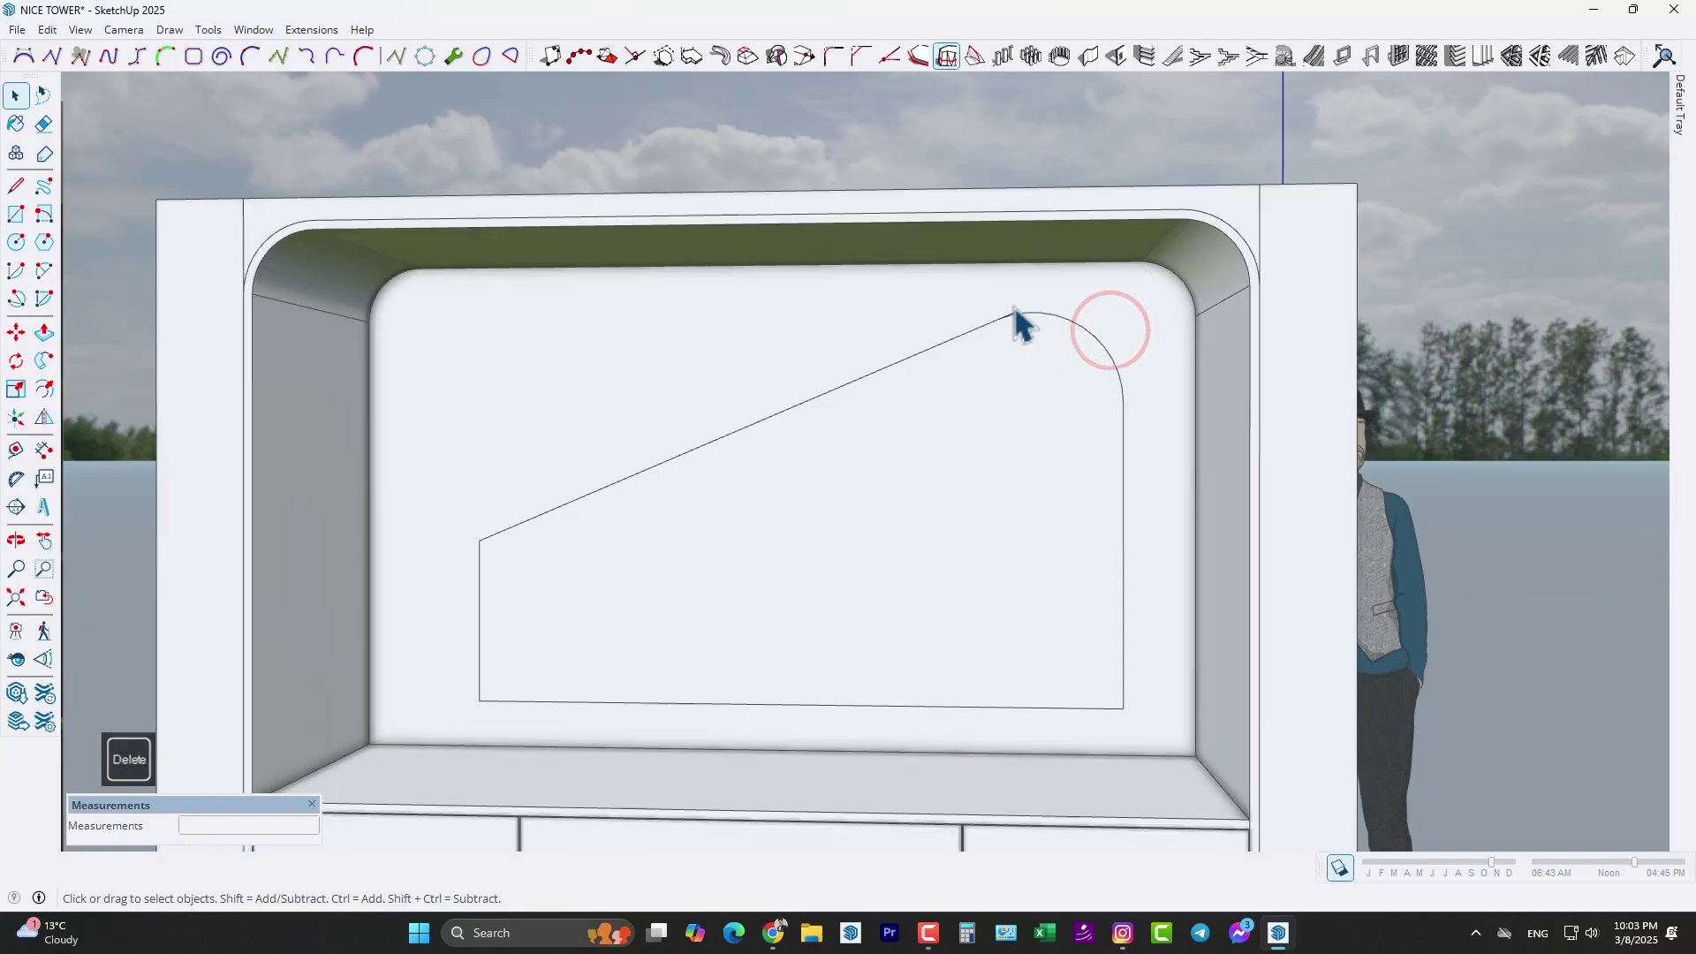
scroll(1029, 349, "down", 6)
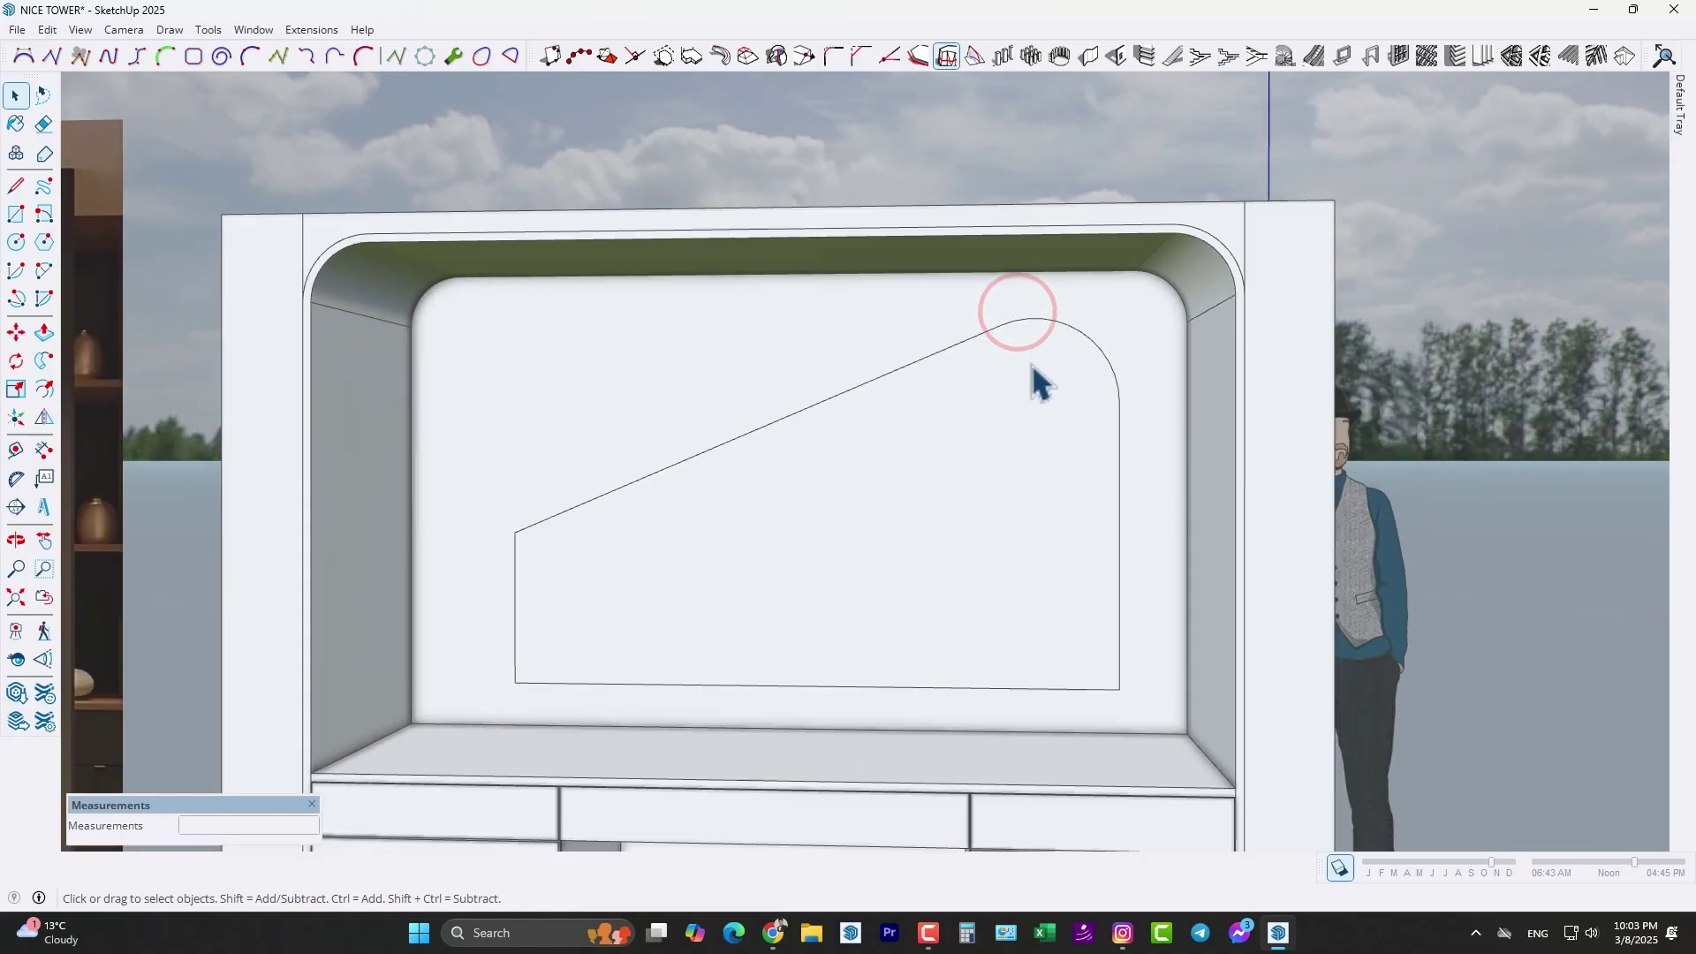
- Hide the dressing table unit group so that only the mirror face remains in front of the background
left_click(832, 339)
middle_click_drag(651, 409, 681, 432)
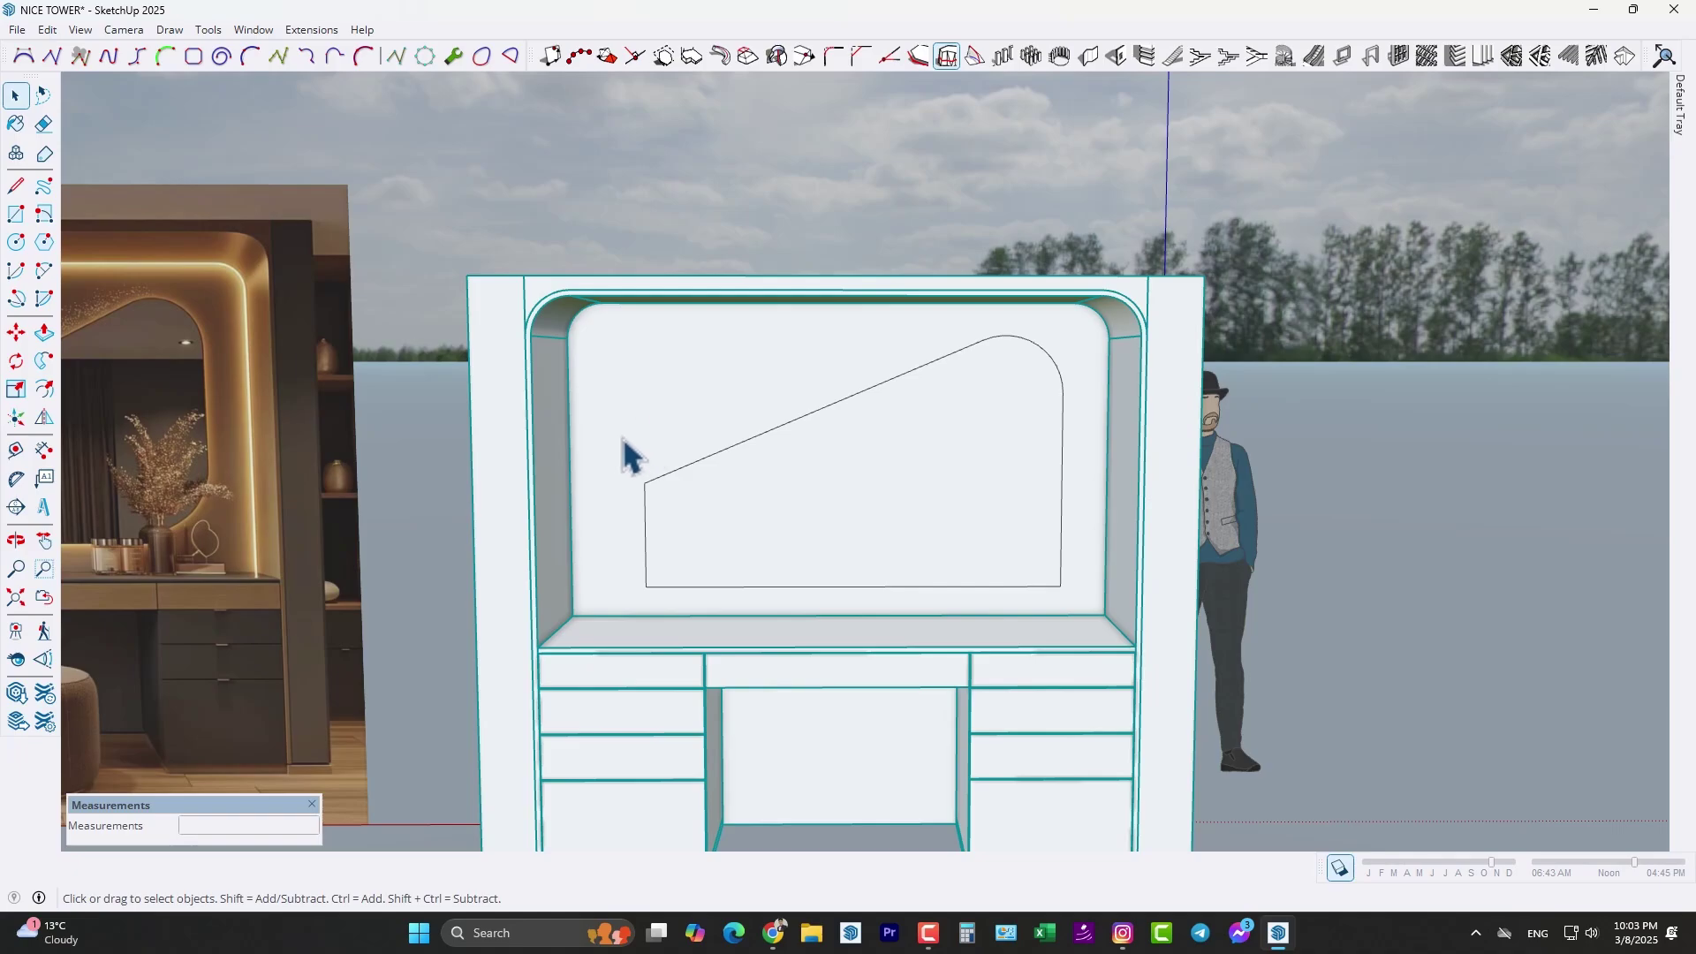
right_click(602, 408)
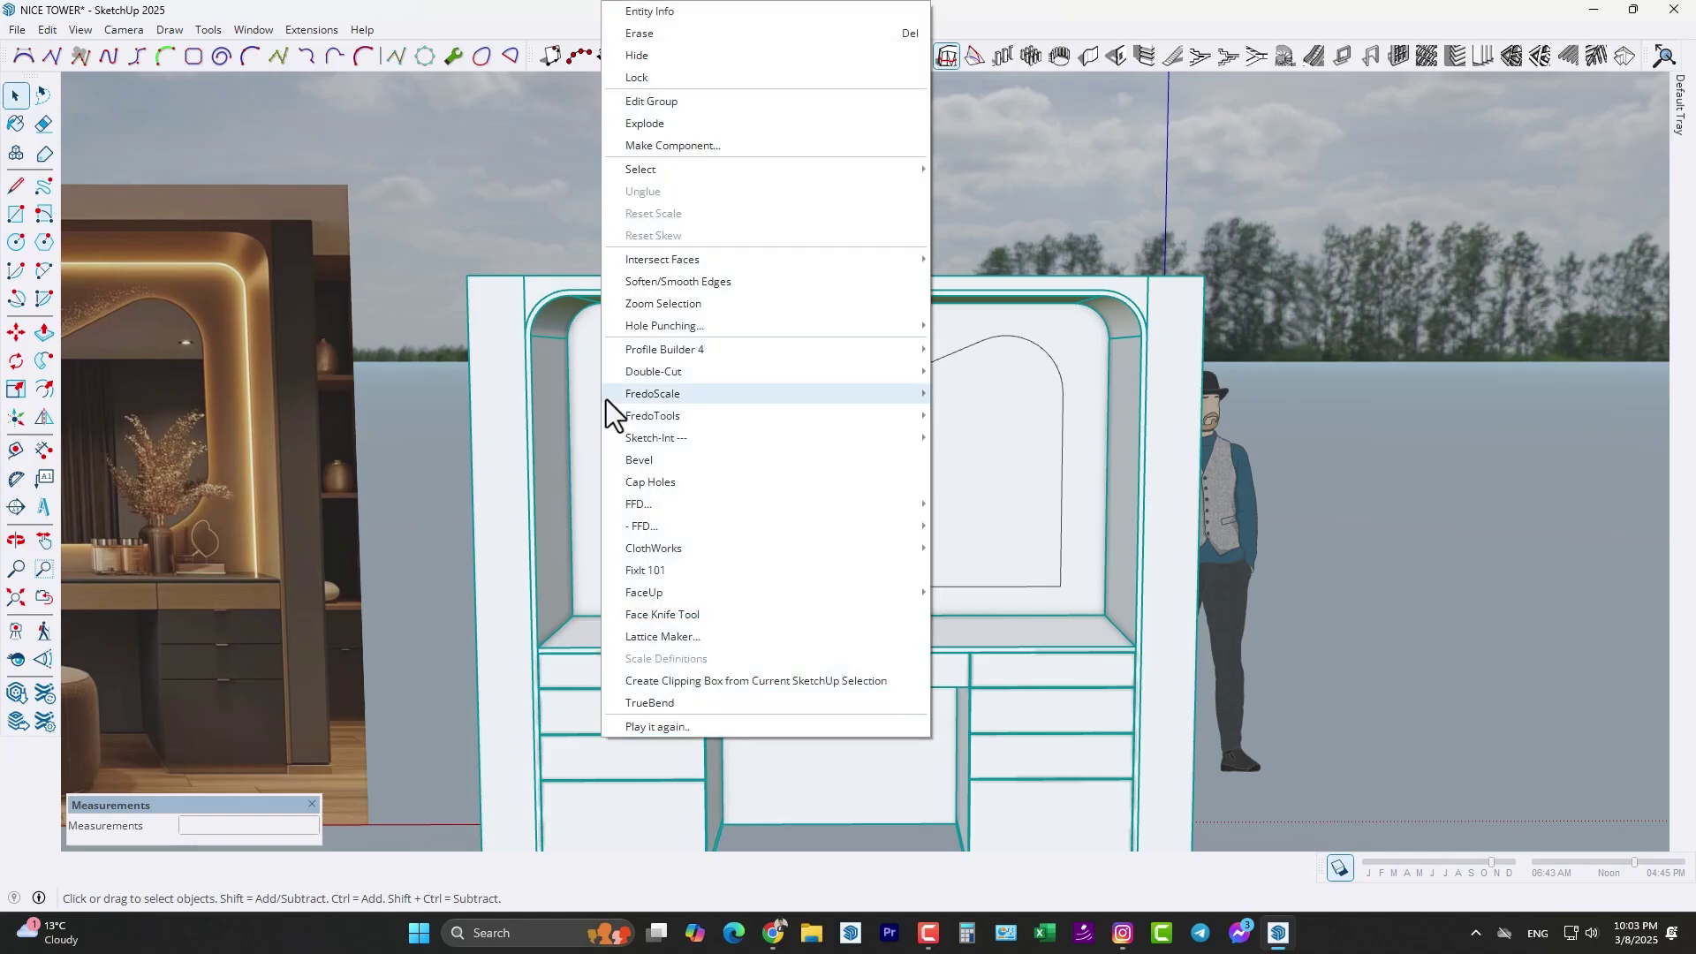
left_click(660, 58)
- Round the mirror face's lower-right corner with a tangent arc of about 22 cm radius, trimming the corner
middle_click_drag(914, 480, 970, 459)
scroll(966, 372, "up", 3)
scroll(956, 338, "down", 2)
scroll(972, 463, "up", 2)
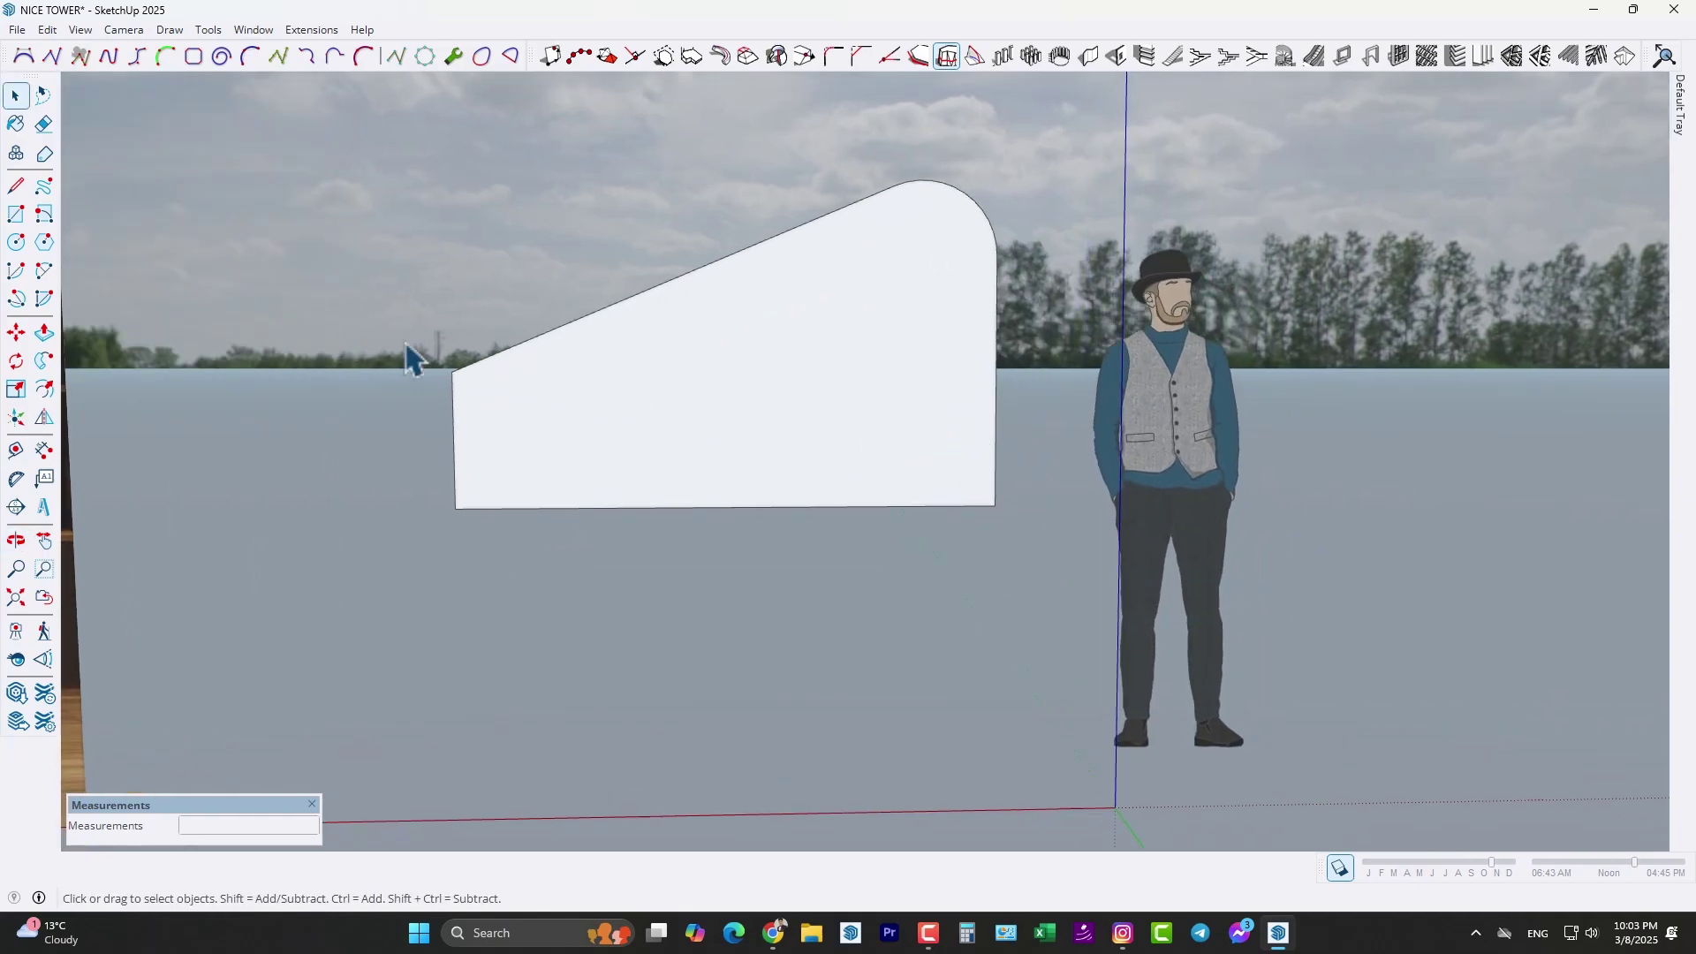
key("a")
left_click(993, 436)
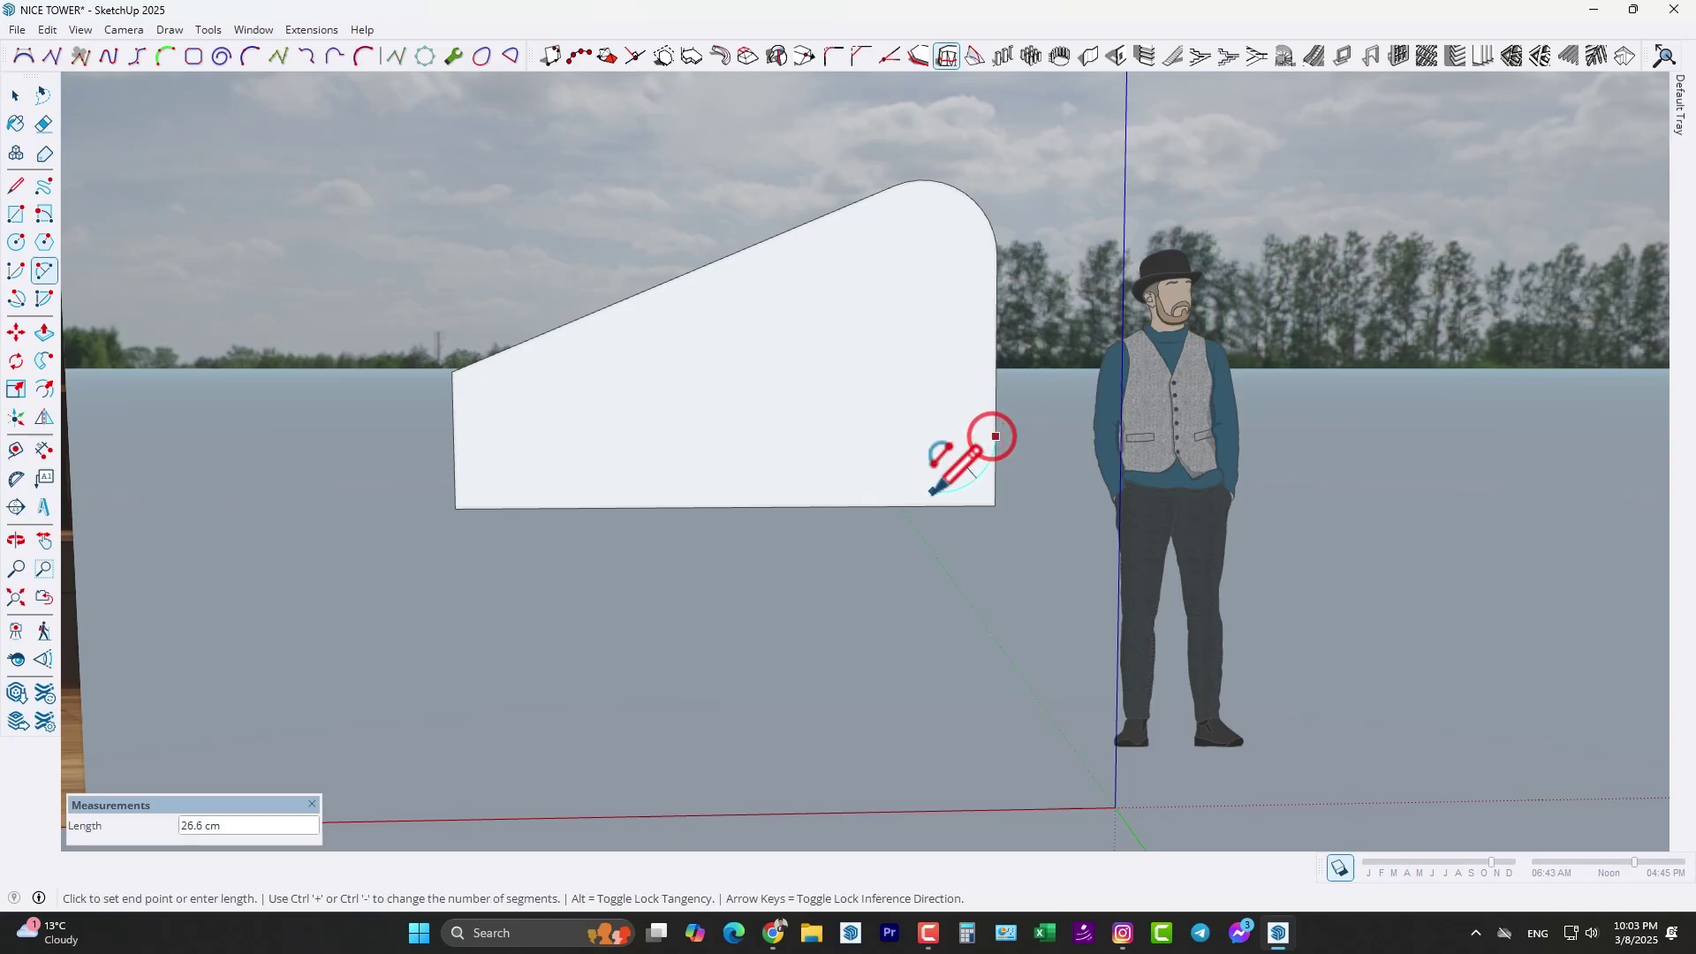
double_click(933, 506)
- Round the mirror face's lower-left and upper-left corners with the same fillet radius of about 22 cm
scroll(413, 502, "down", 2)
middle_click_drag(412, 502, 632, 475, "shift")
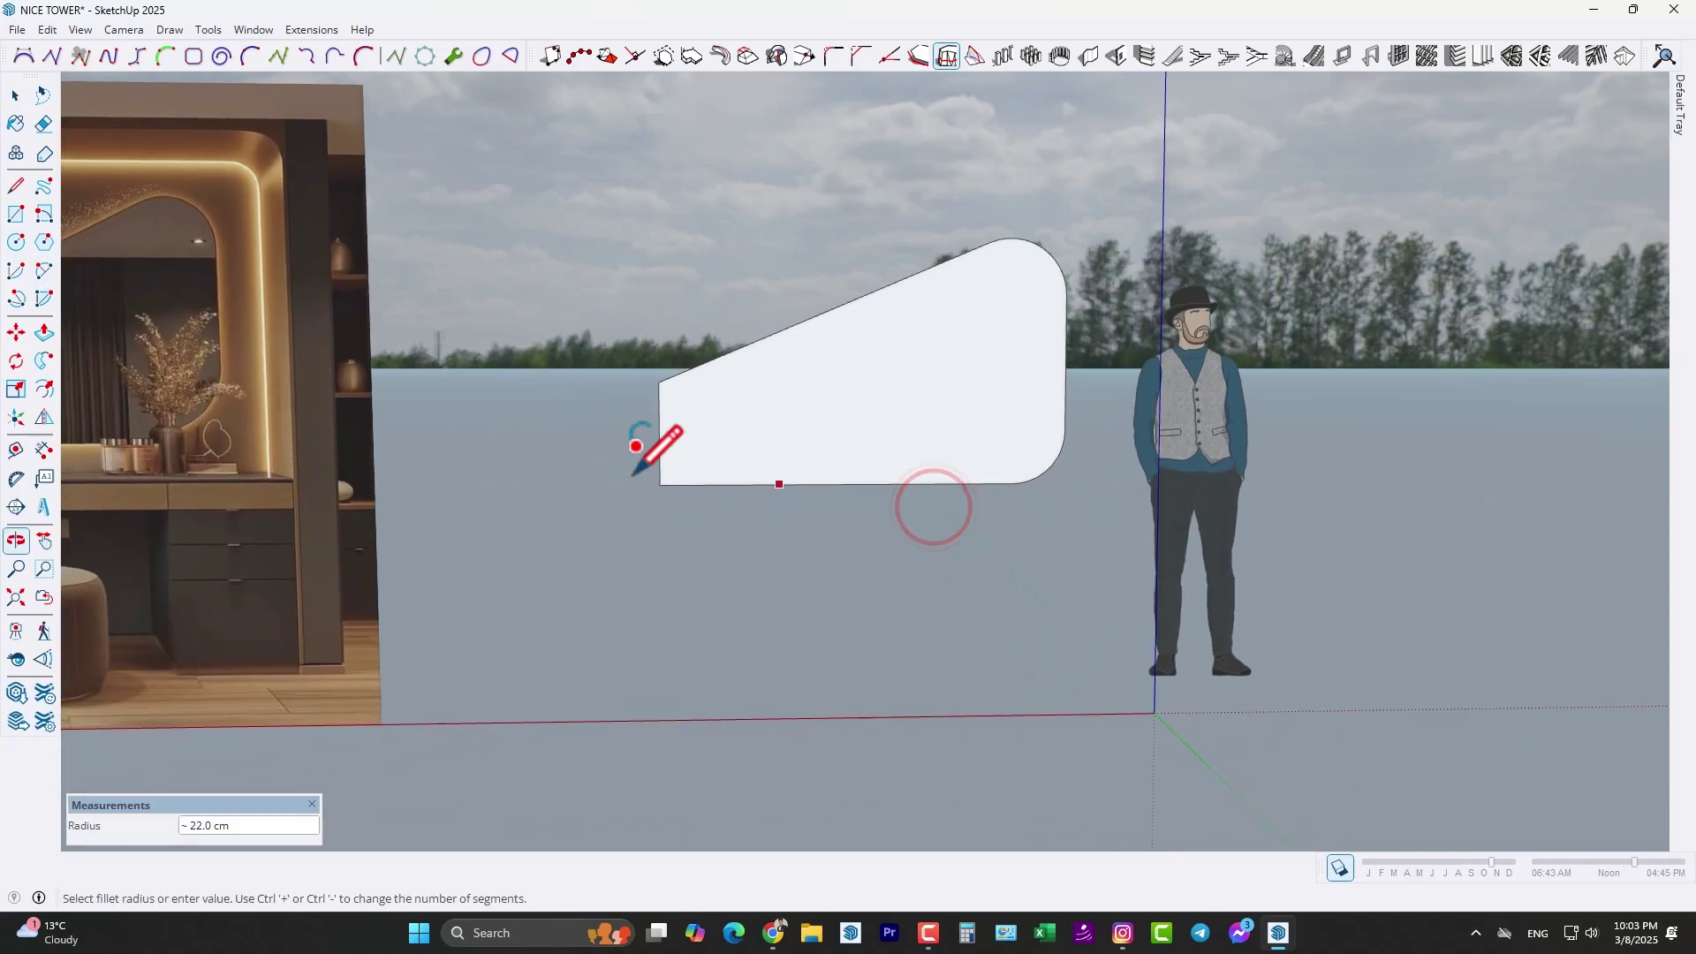
scroll(601, 435, "up", 2)
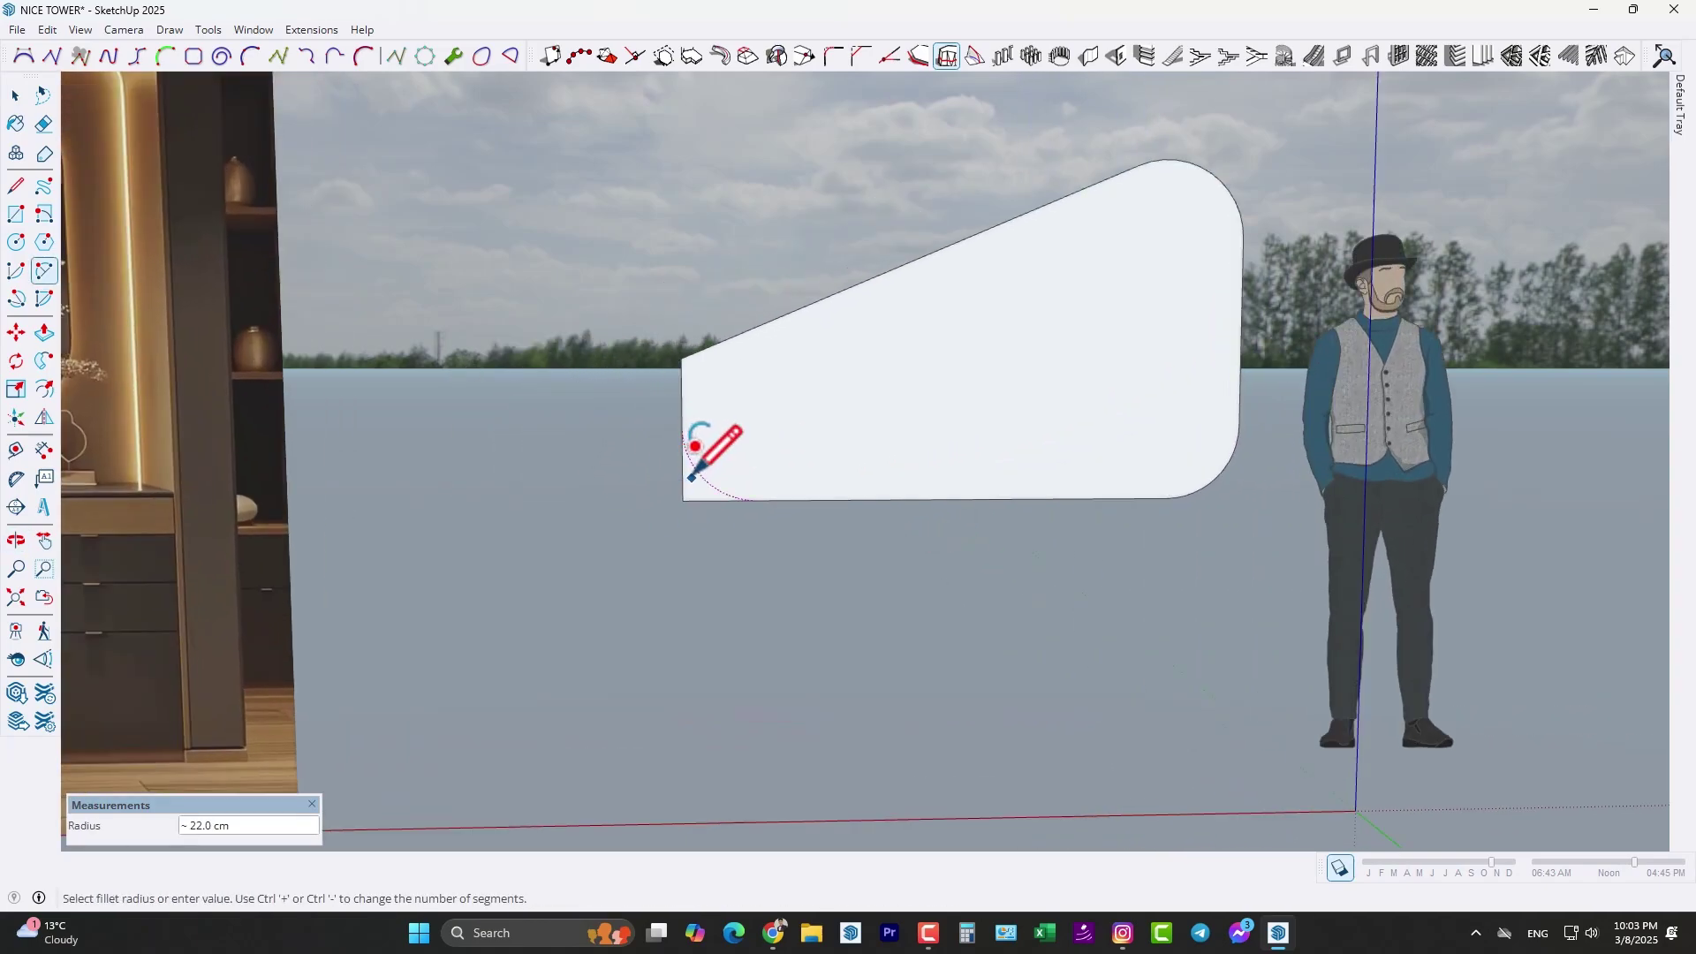
left_click(691, 477)
key("Escape")
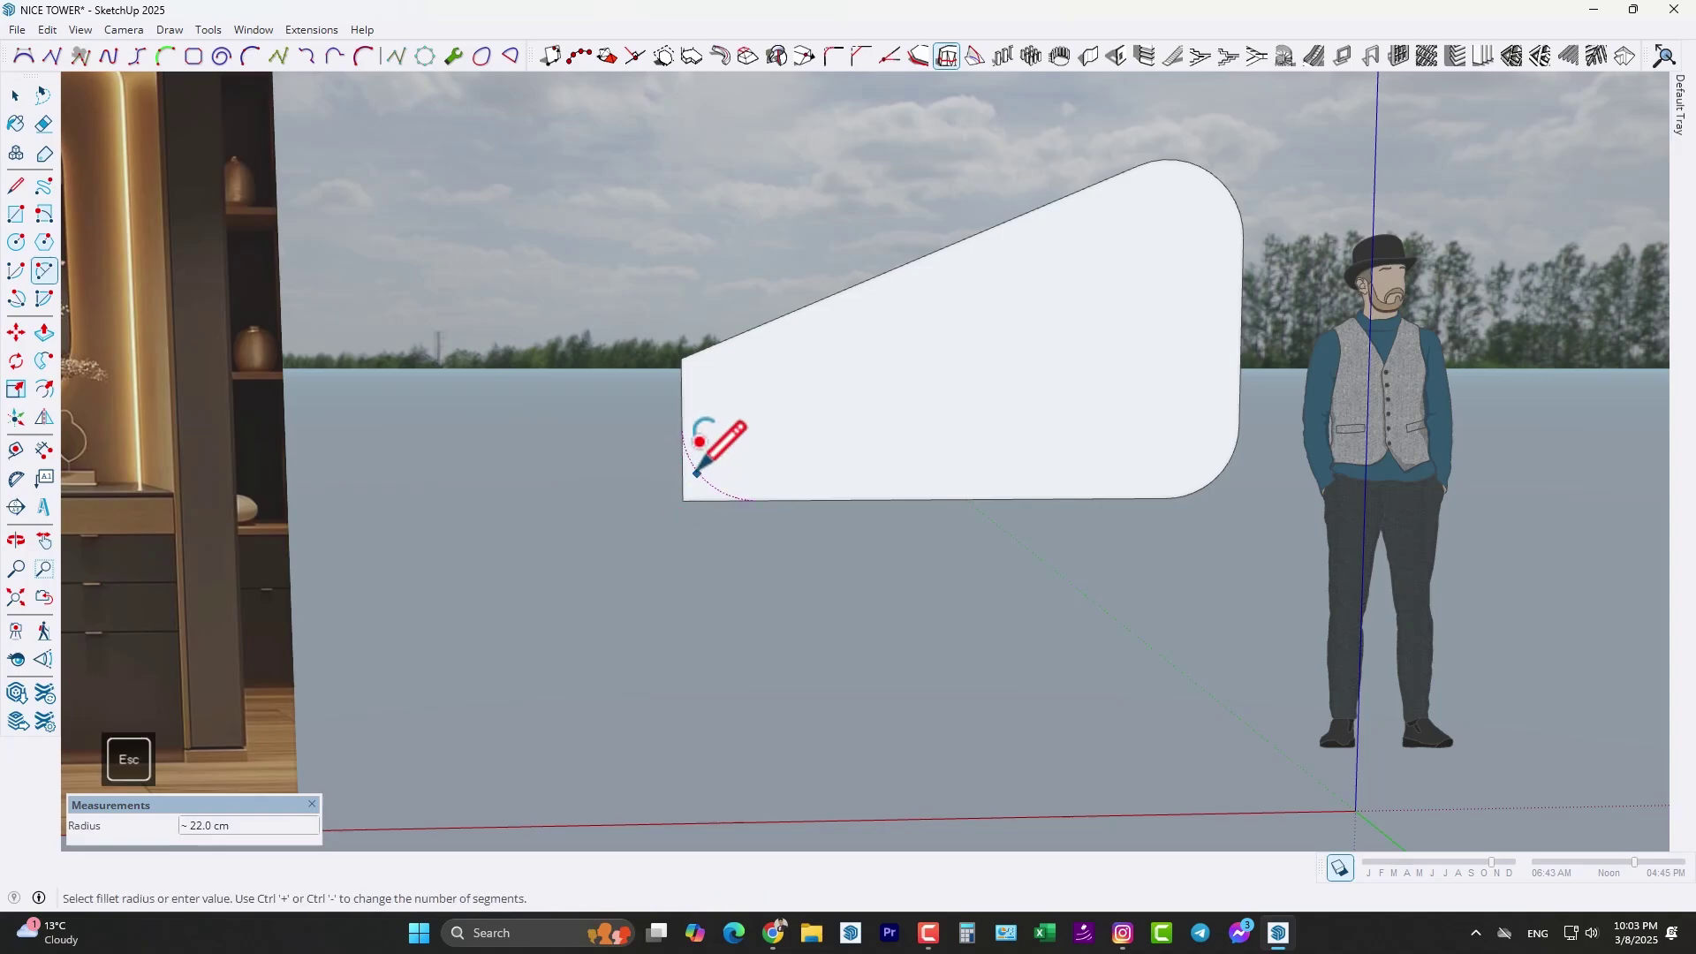
left_click(697, 474)
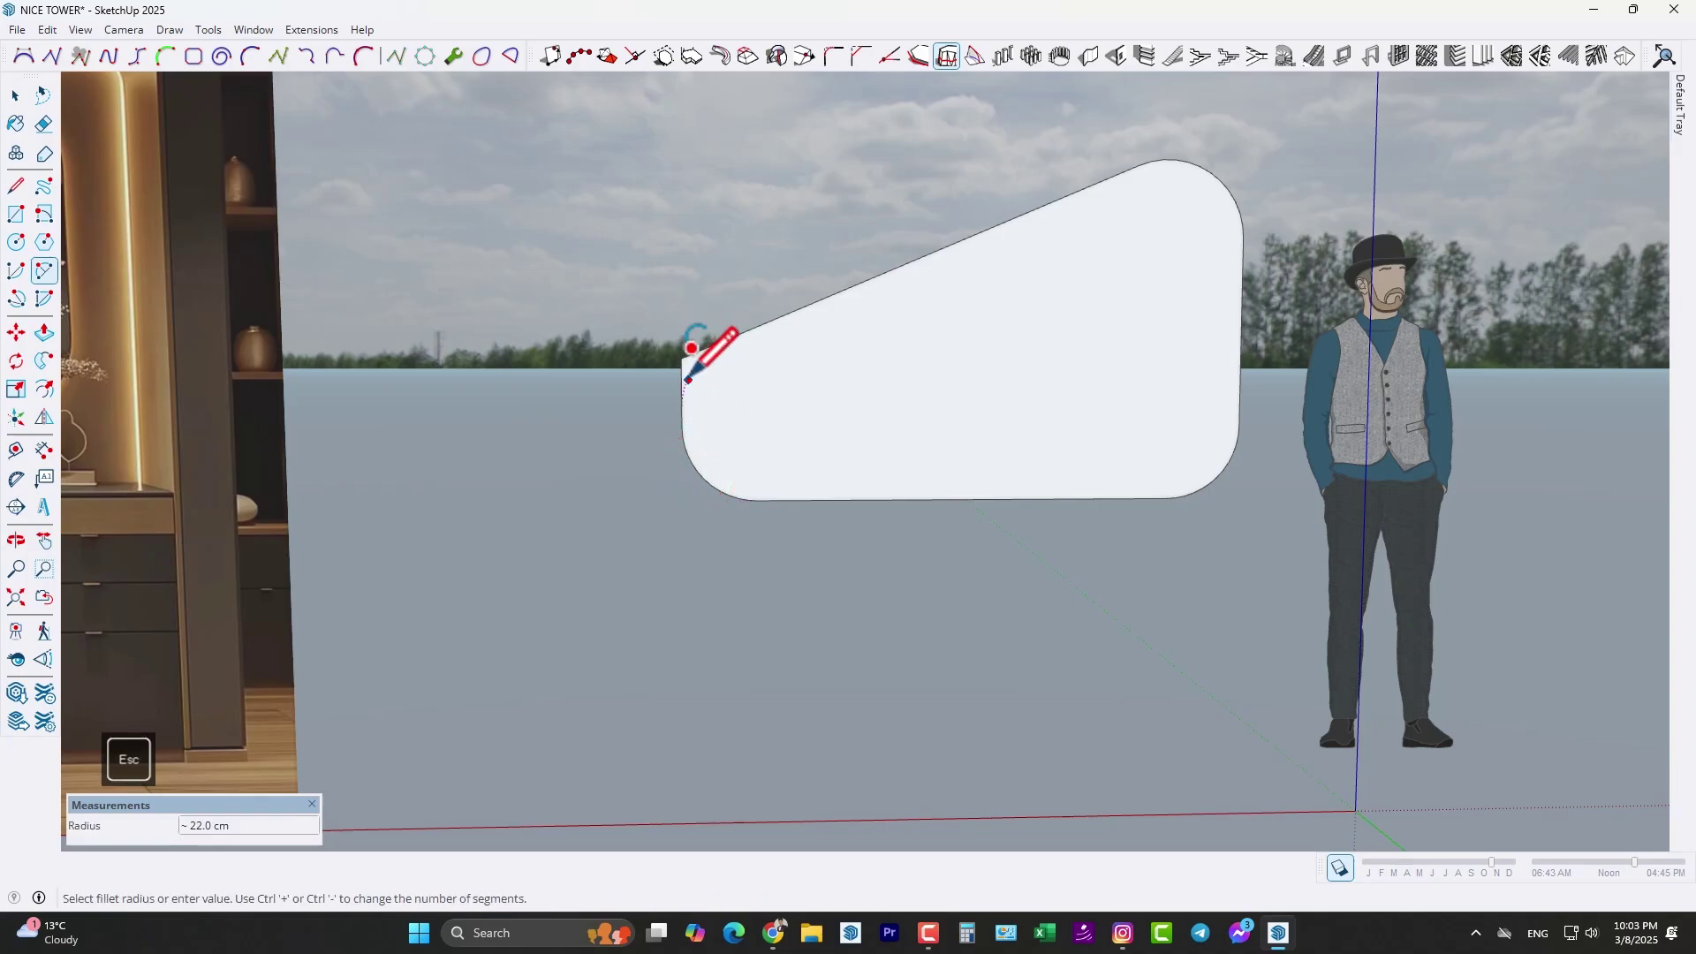
left_click(687, 382)
- Extrude the rounded mirror face to a thickness of 1 cm
scroll(684, 506, "down", 1)
middle_click_drag(704, 501, 948, 442)
scroll(830, 407, "up", 3)
scroll(920, 474, "up", 2)
left_click(44, 333)
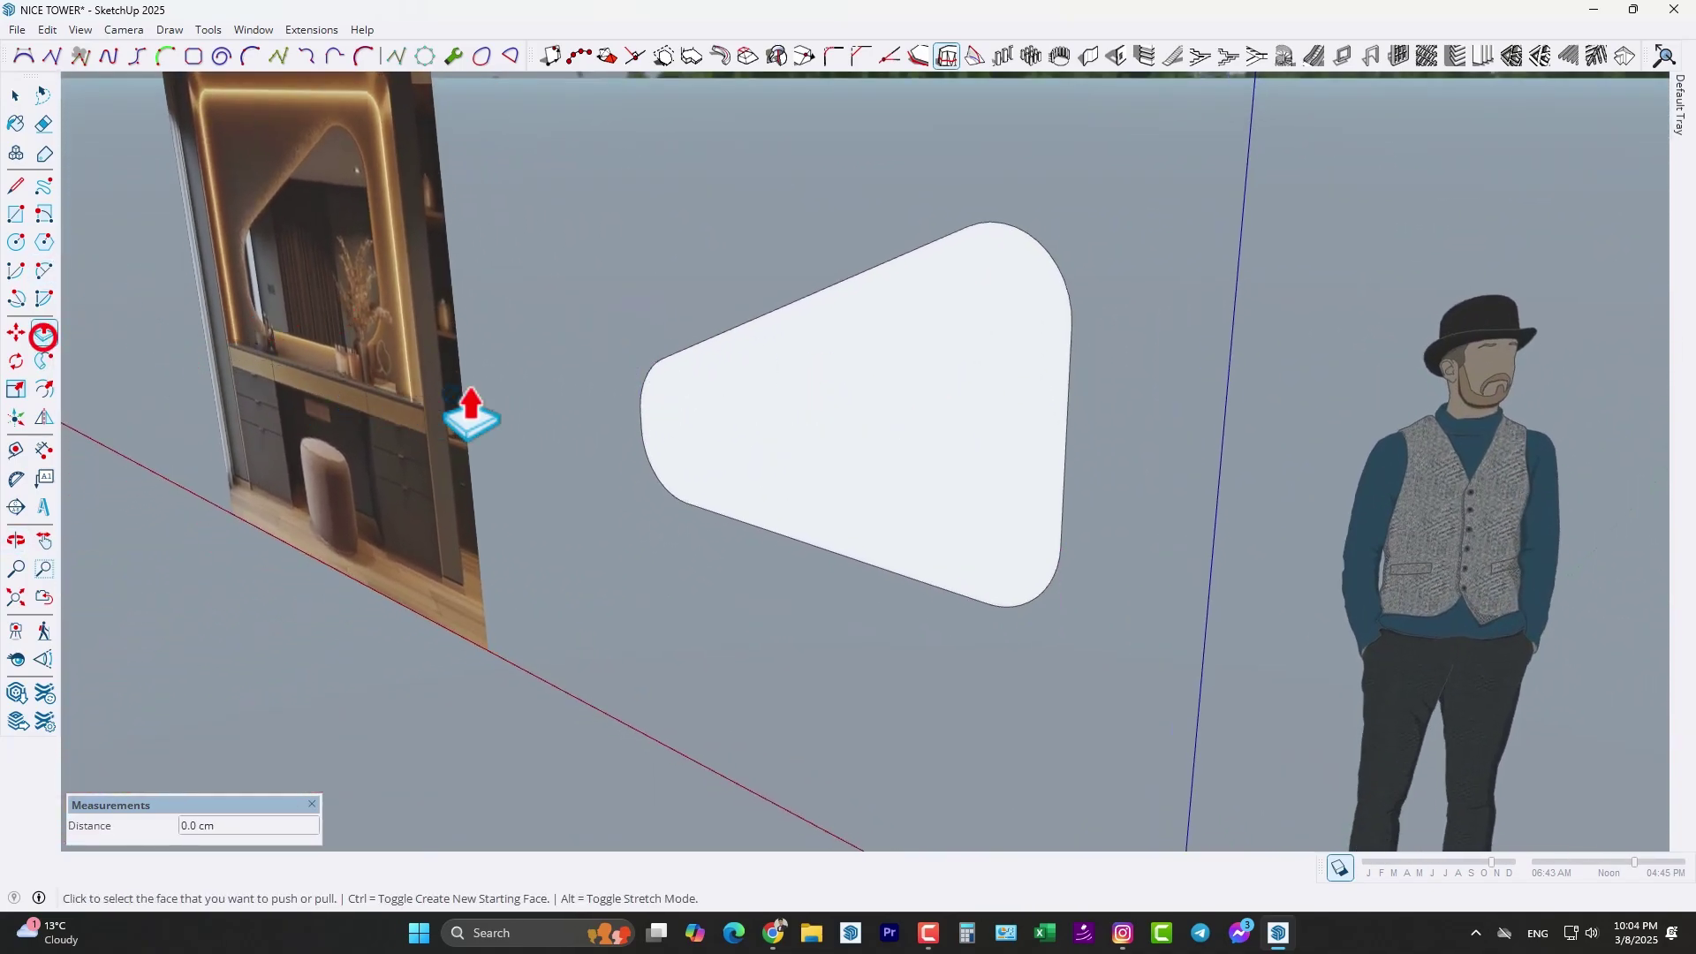
left_click(920, 520)
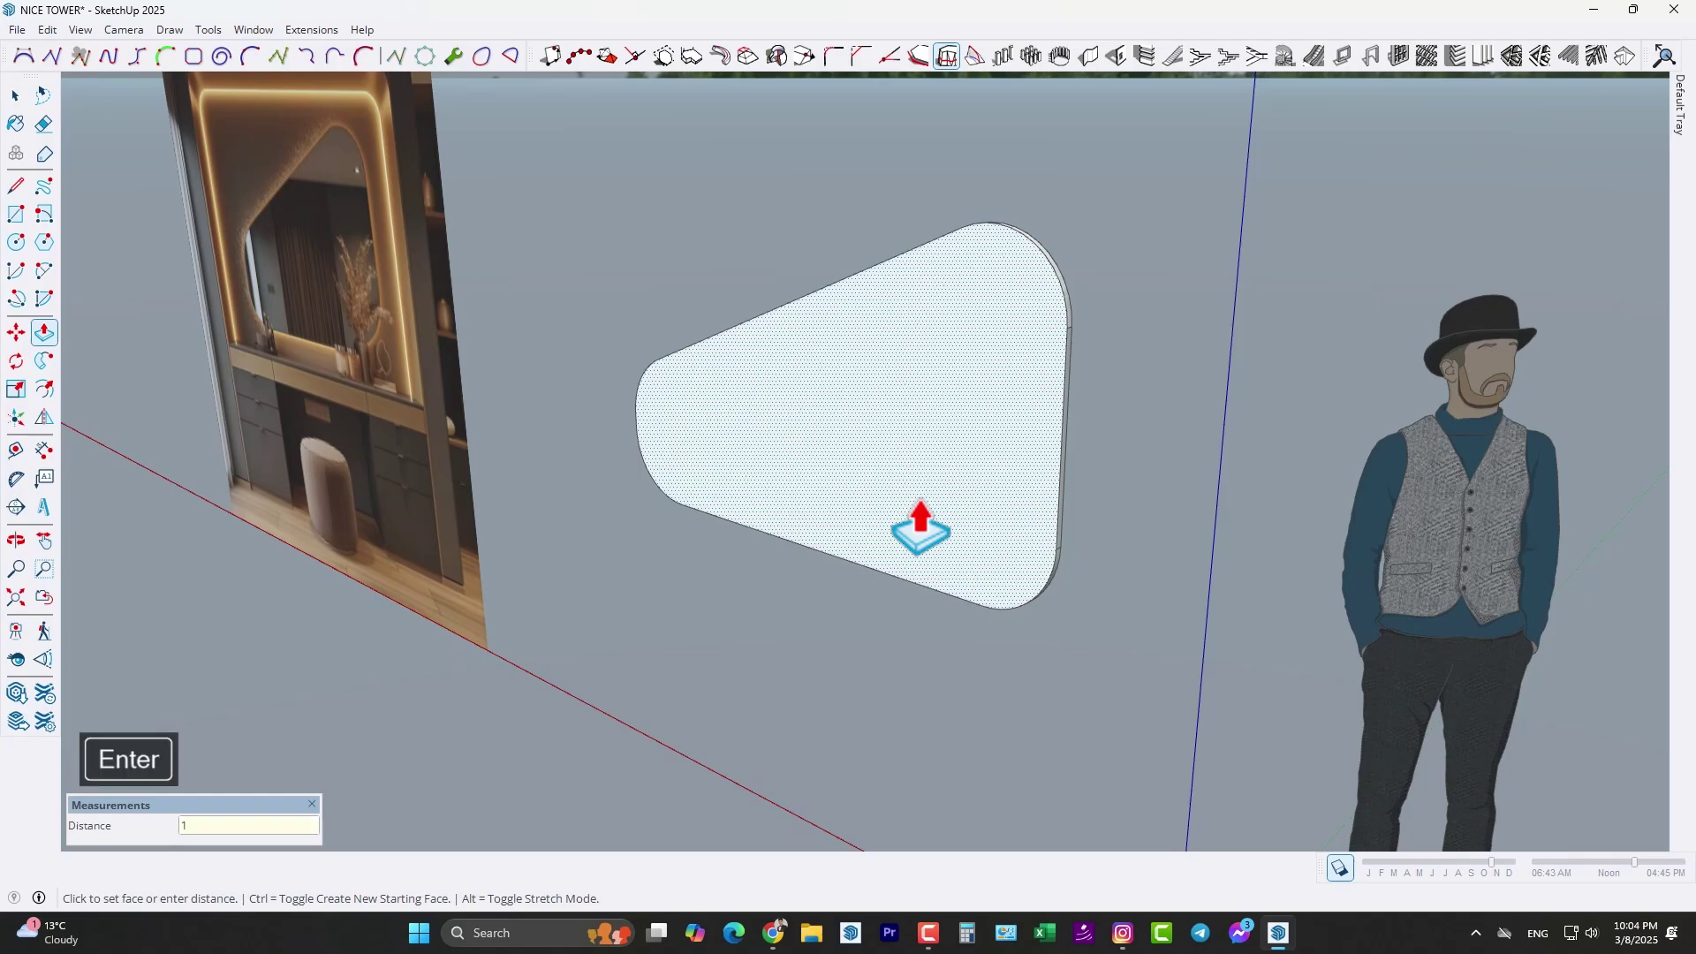
- Select the whole mirror panel and make it a group
key("space")
left_click(904, 461)
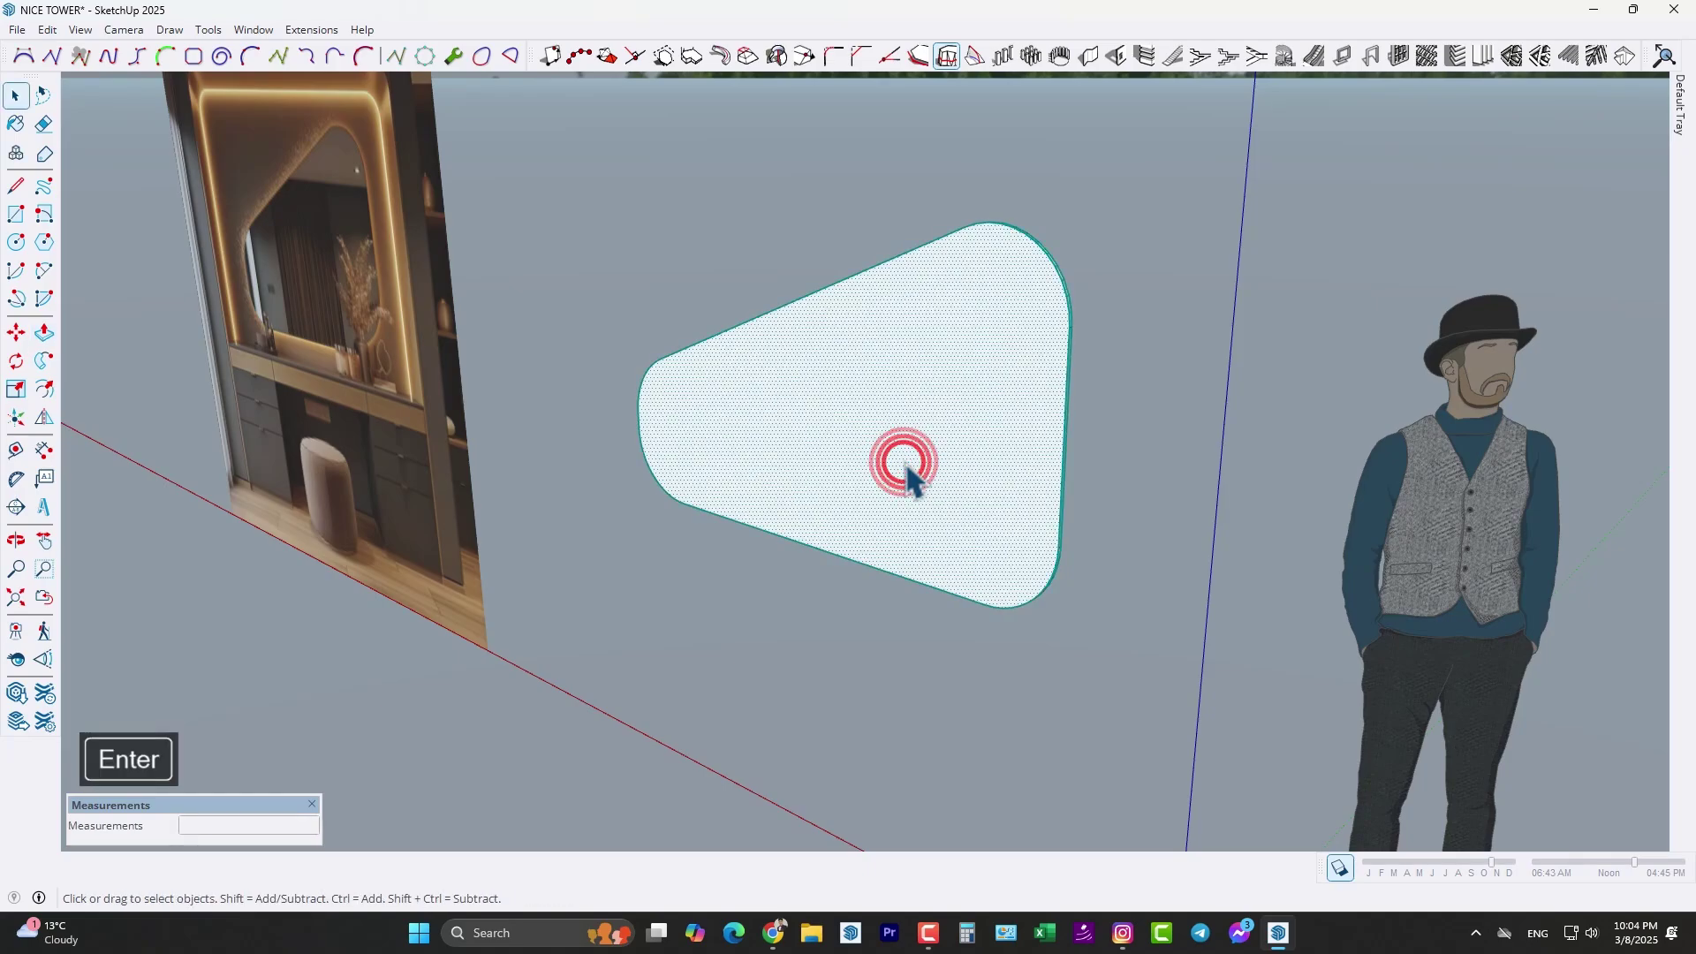
right_click(906, 465)
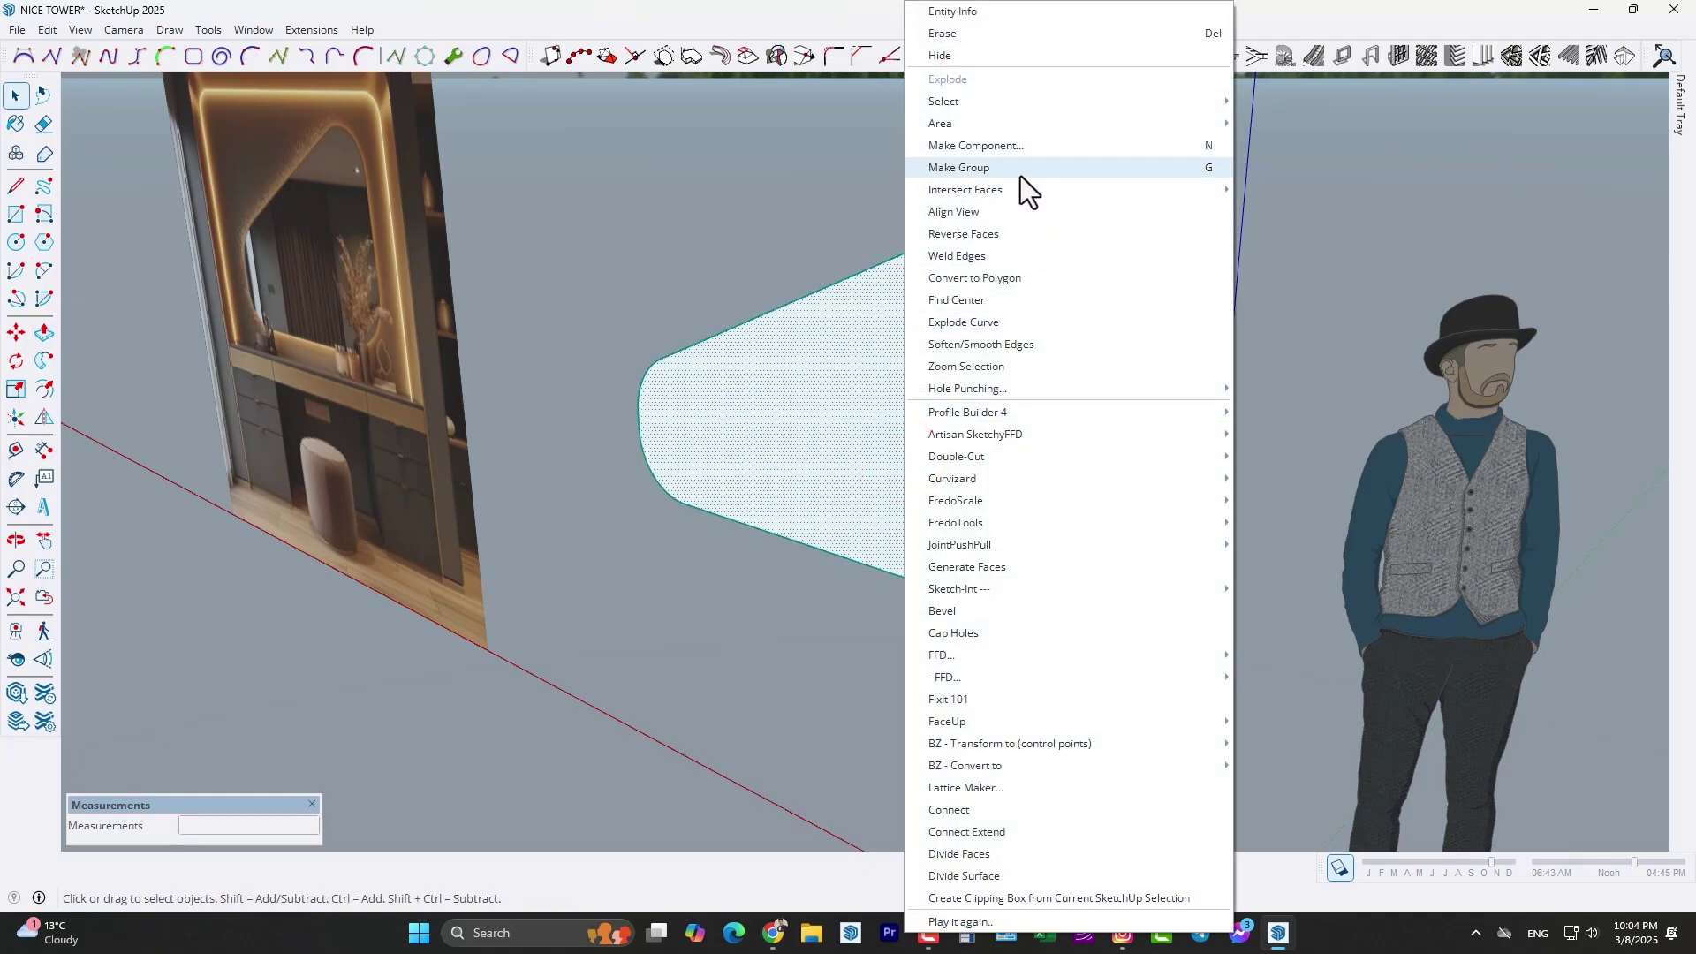
left_click(1020, 176)
- Unhide the last hidden object to bring back the dressing table unit
middle_click_drag(745, 606, 363, 257)
left_click(56, 30)
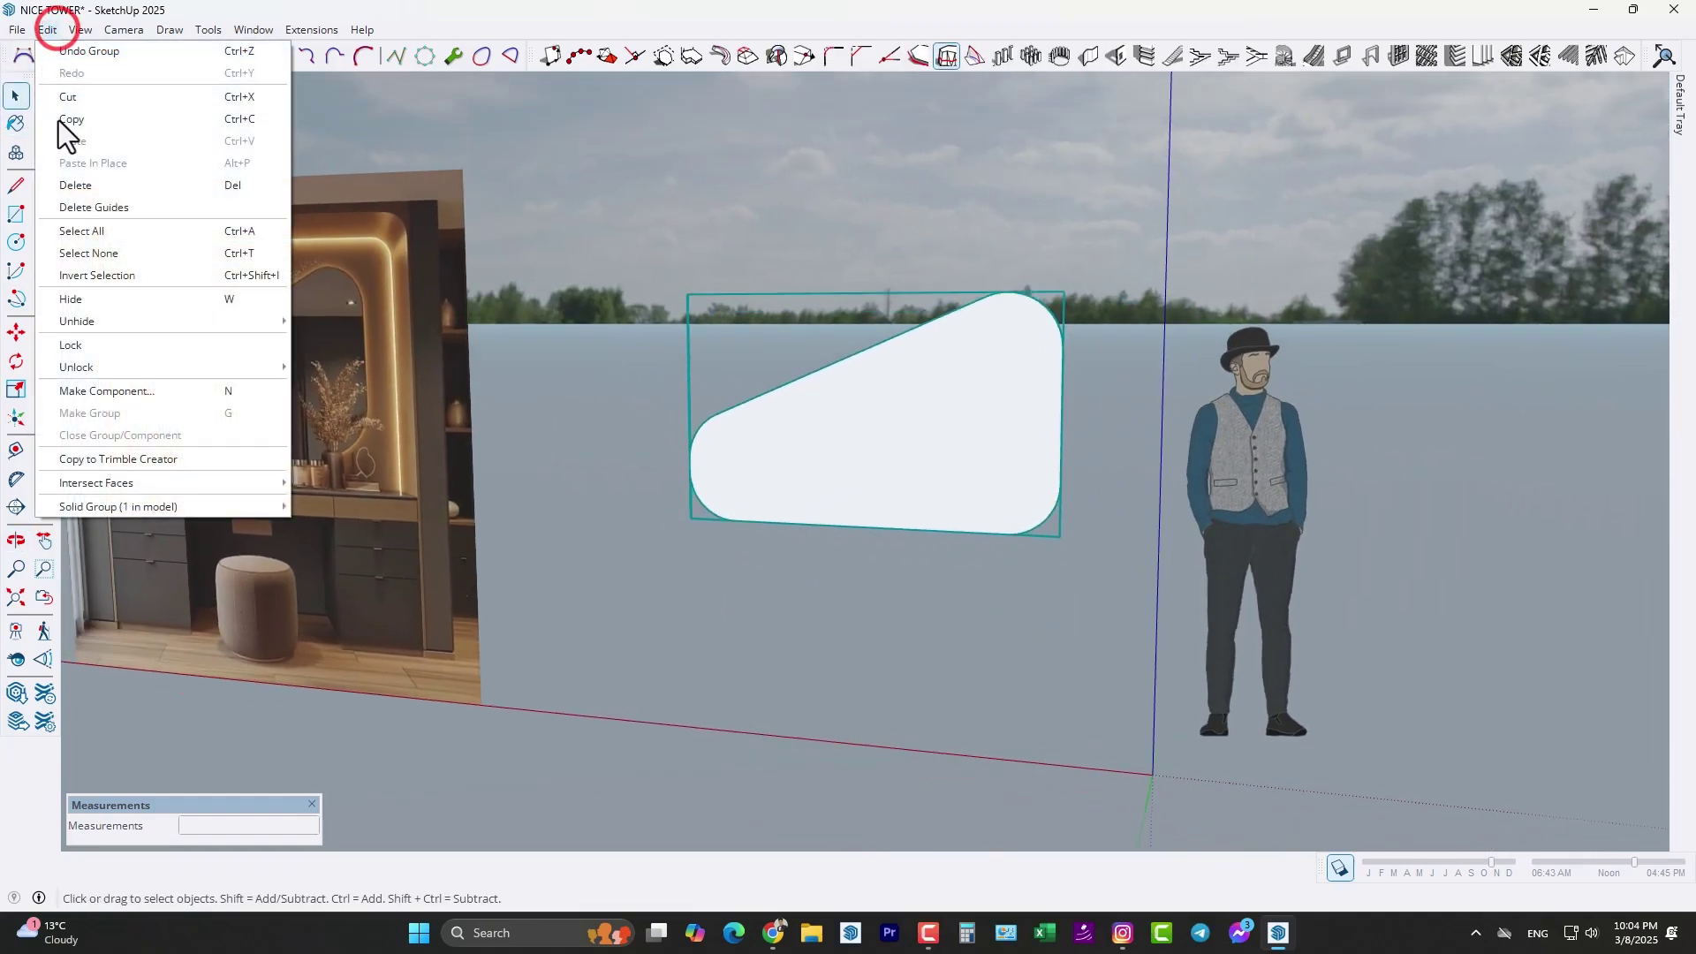
mouse_move(110, 321)
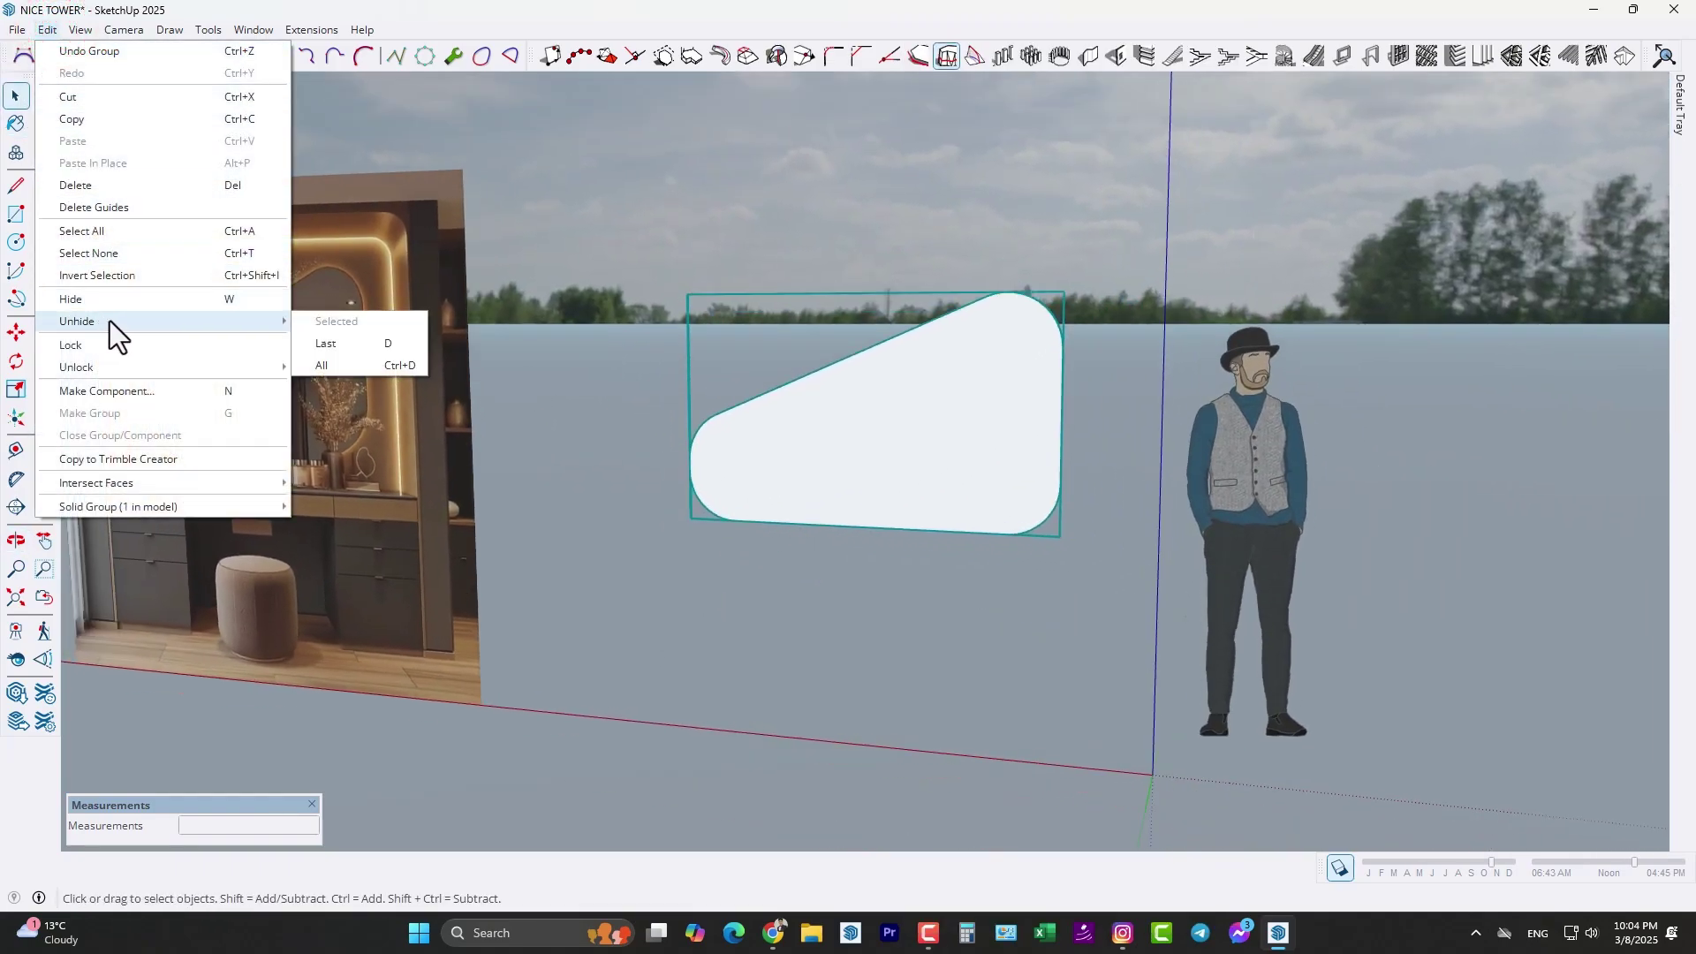
left_click(342, 349)
- Examine the mirror's fit in the niche and the drawer handles in the reference image
middle_click_drag(701, 568, 916, 560)
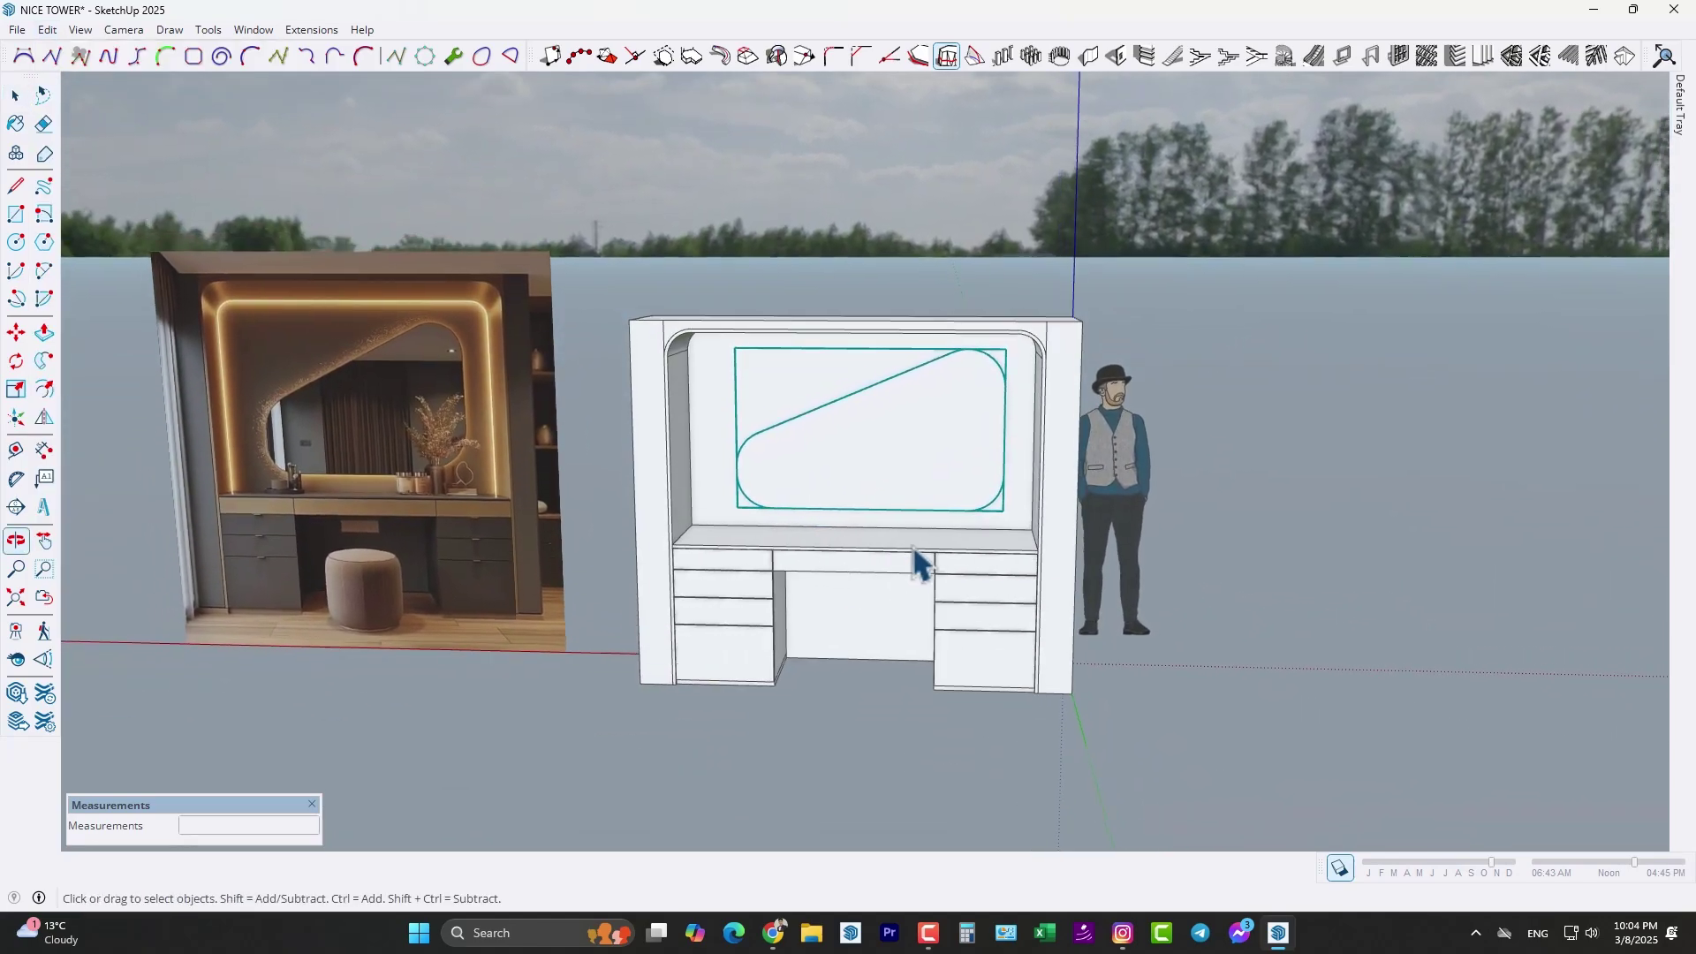
scroll(945, 500, "up", 3)
middle_click_drag(945, 500, 757, 548)
scroll(758, 548, "down", 1)
scroll(742, 546, "up", 2)
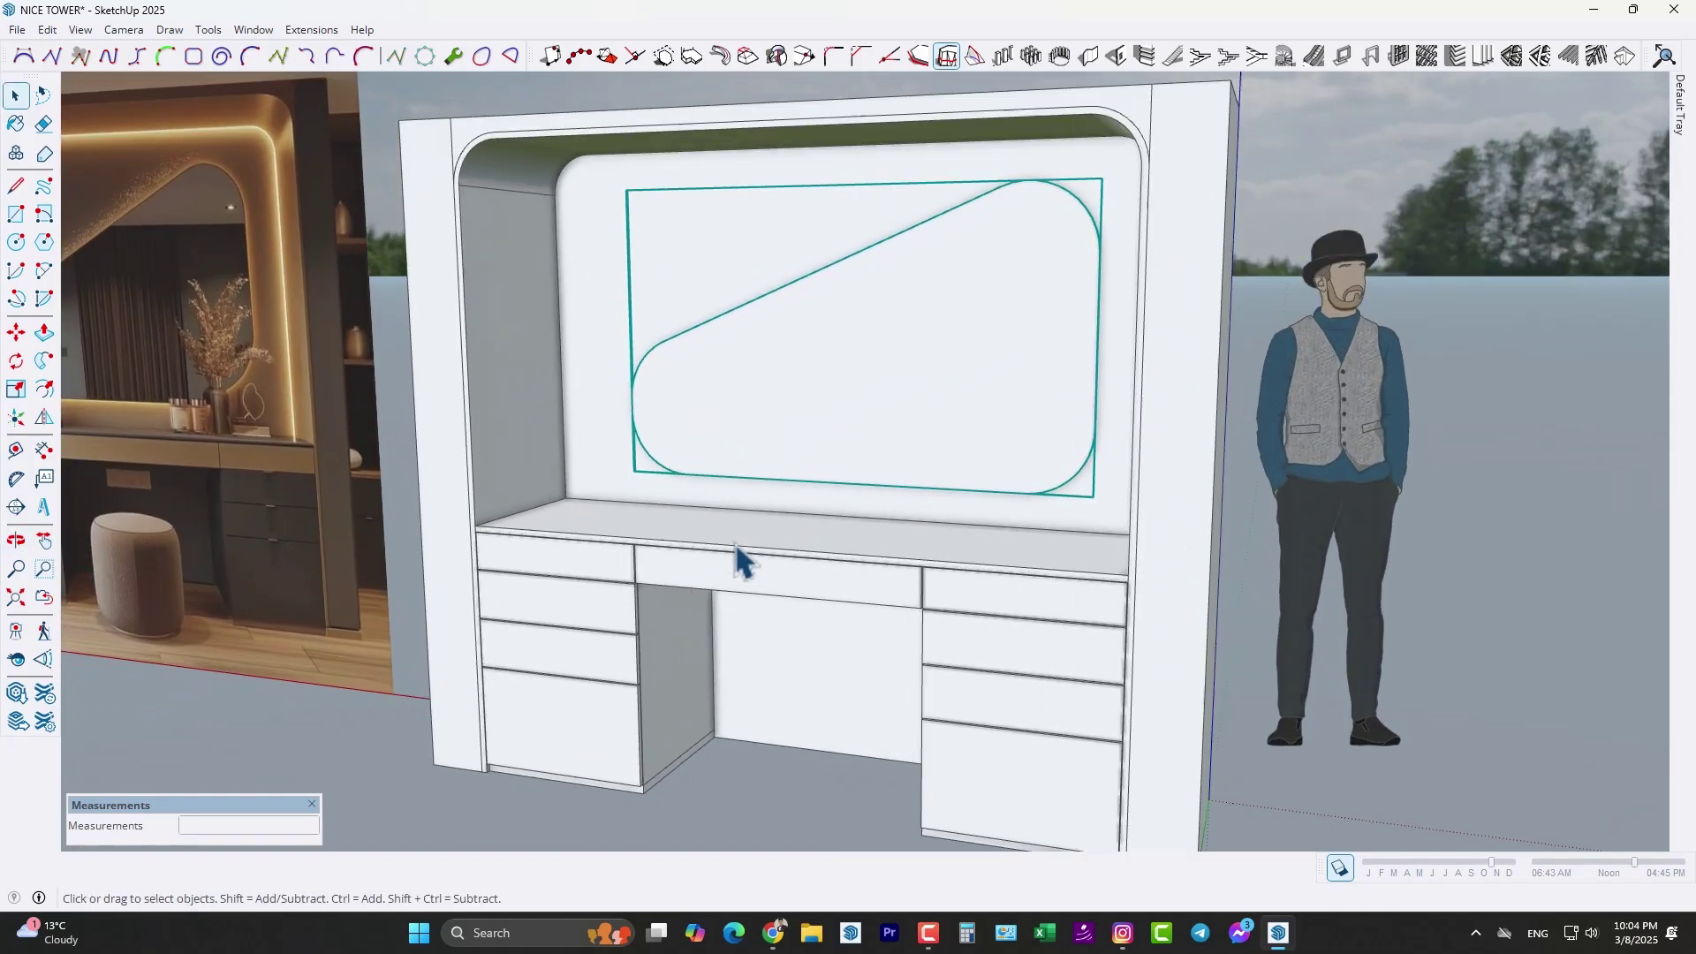
middle_click_drag(322, 629, 686, 613, "shift")
scroll(599, 513, "up", 3)
scroll(597, 528, "up", 5)
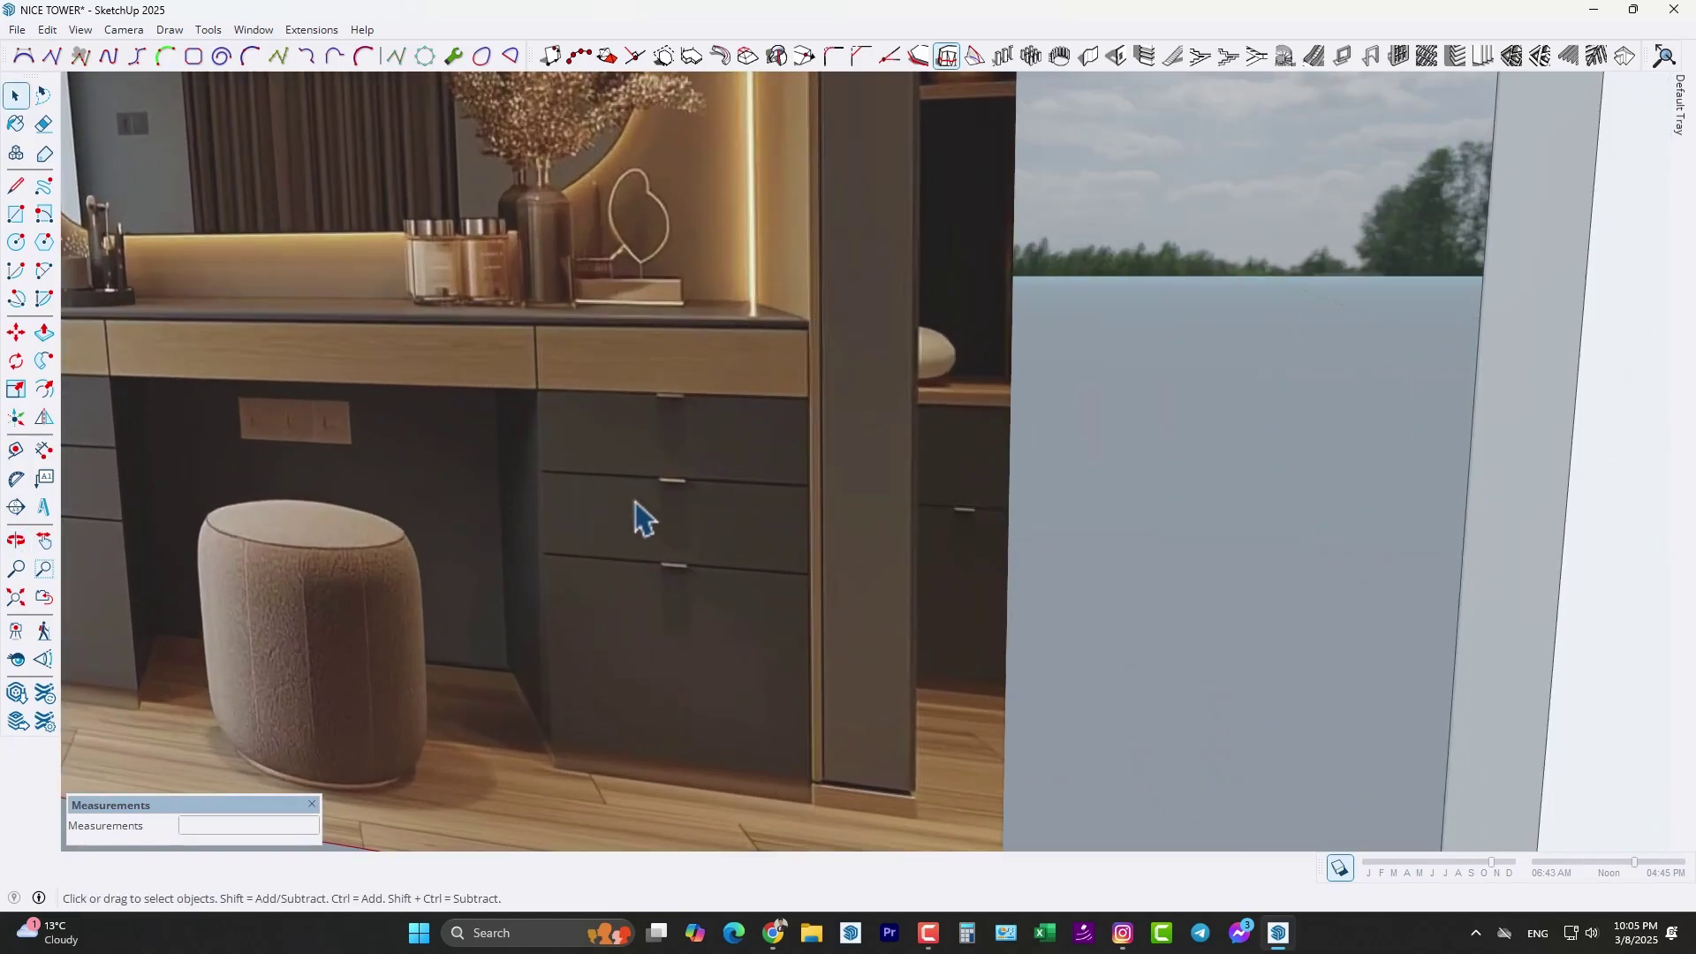
scroll(649, 460, "down", 8)
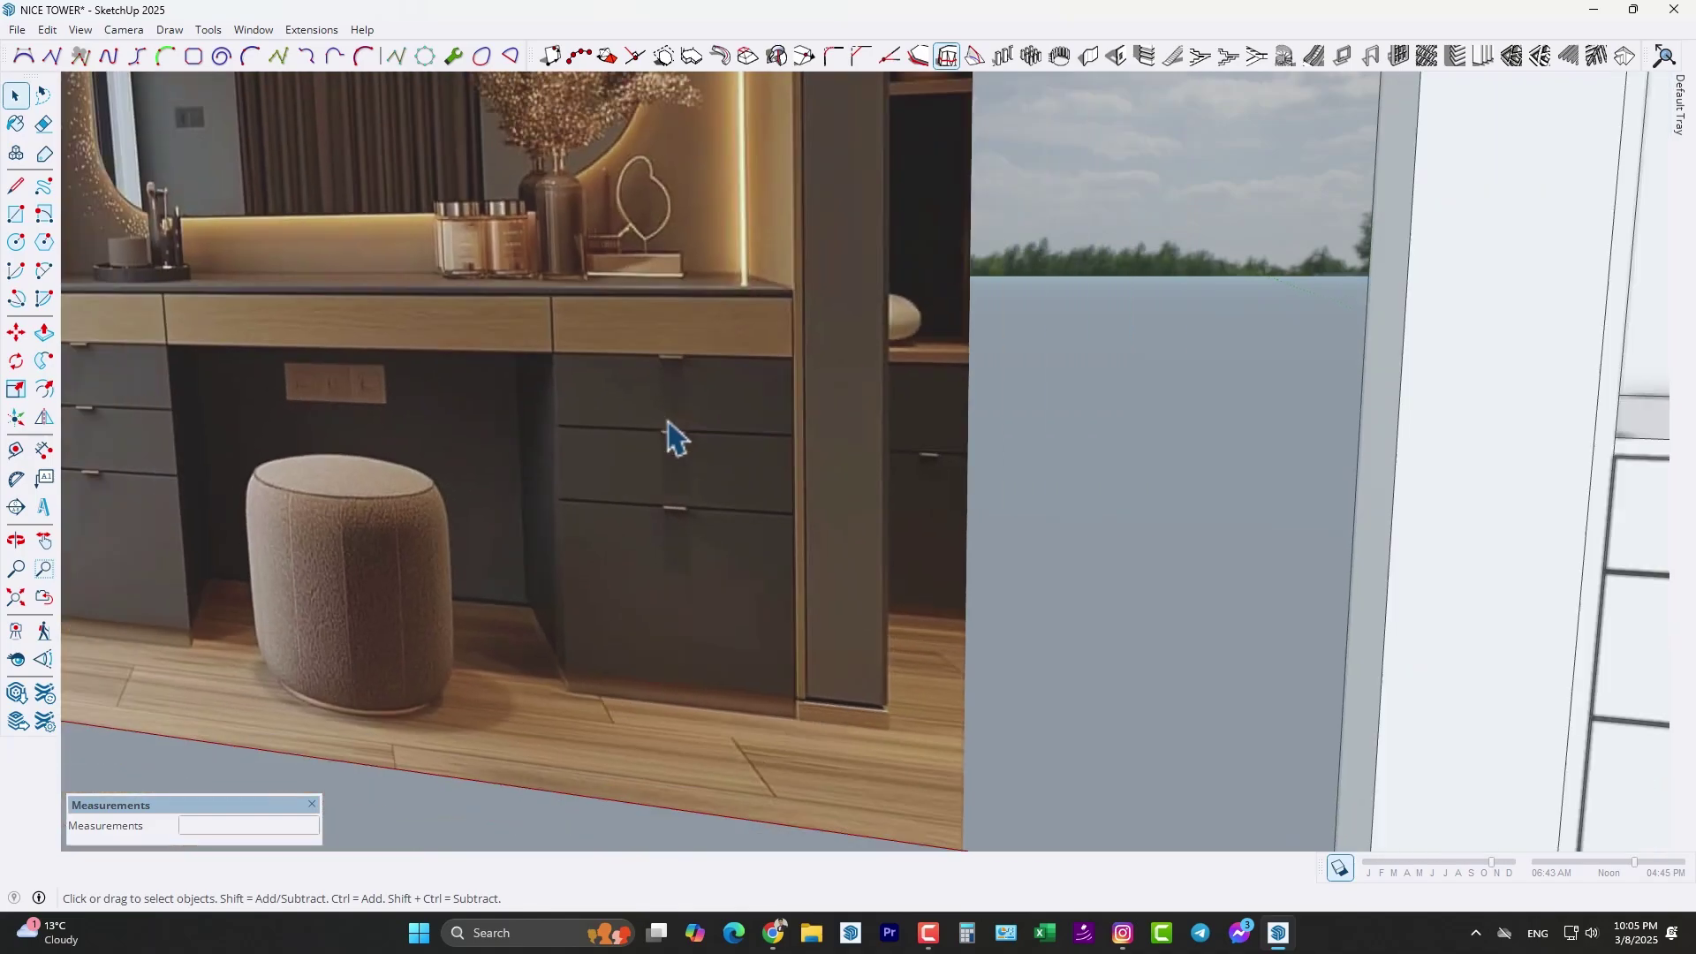
scroll(901, 481, "up", 6)
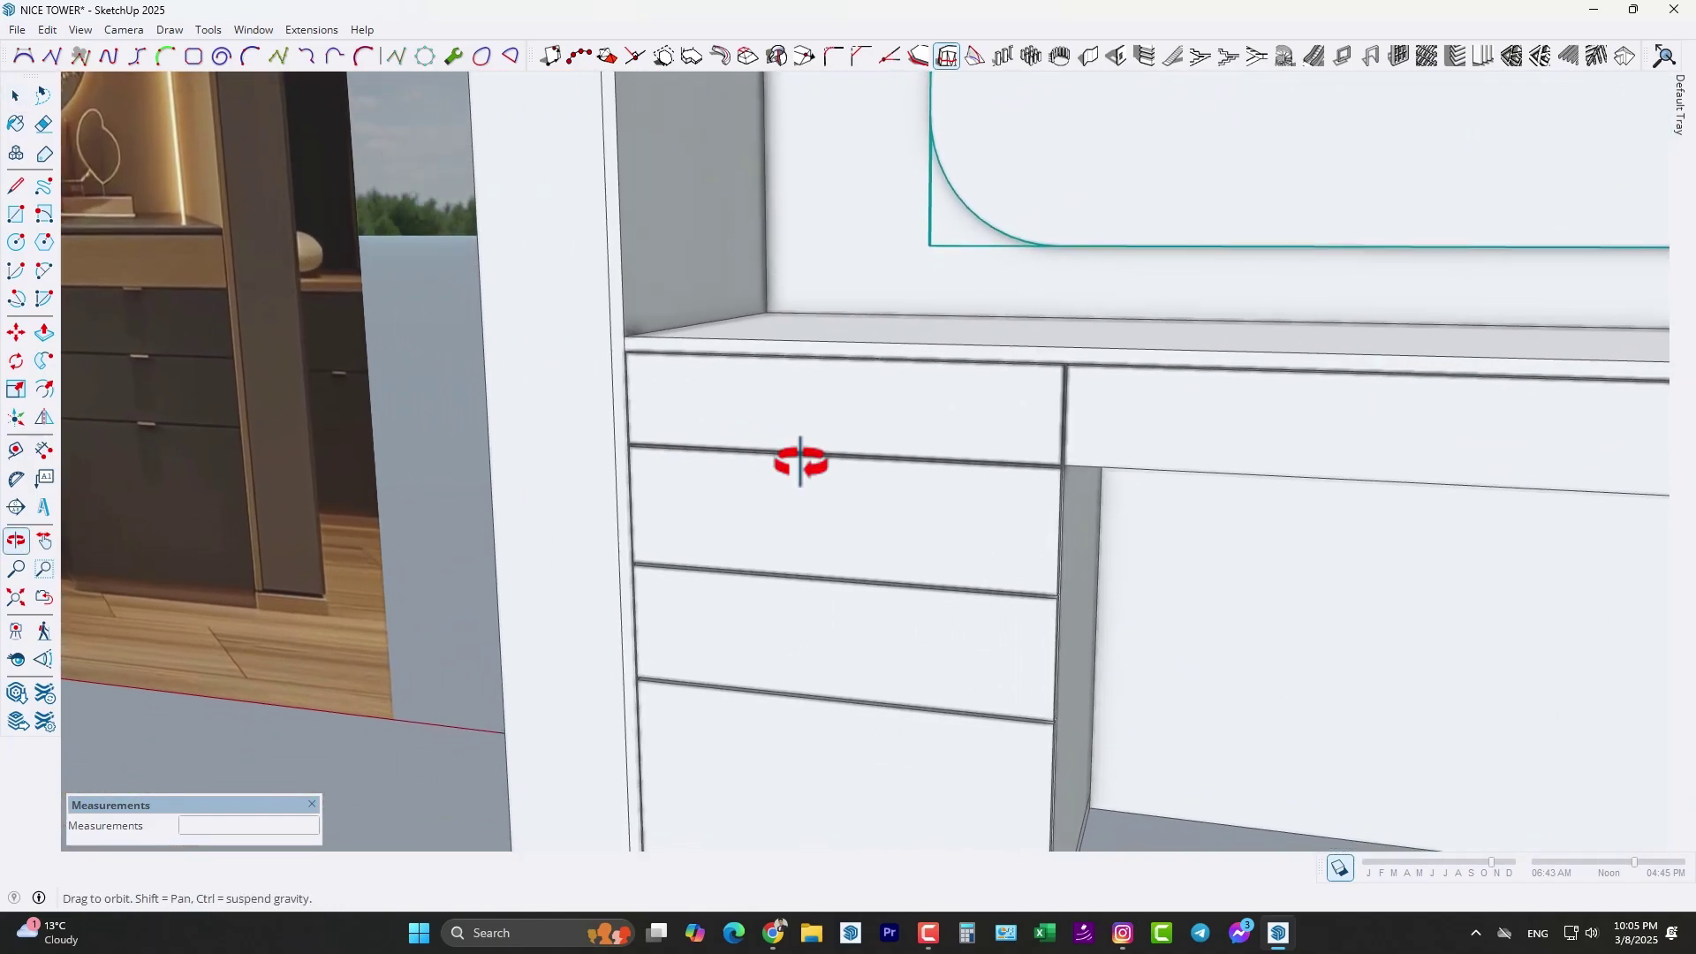
- Draw a handle rectangle about 8.5 by 1.2 cm on the top-left drawer front and scale it down in height
mouse_move(801, 461)
middle_mouse_down()
mouse_move(780, 557)
mouse_move(804, 477)
middle_mouse_up()
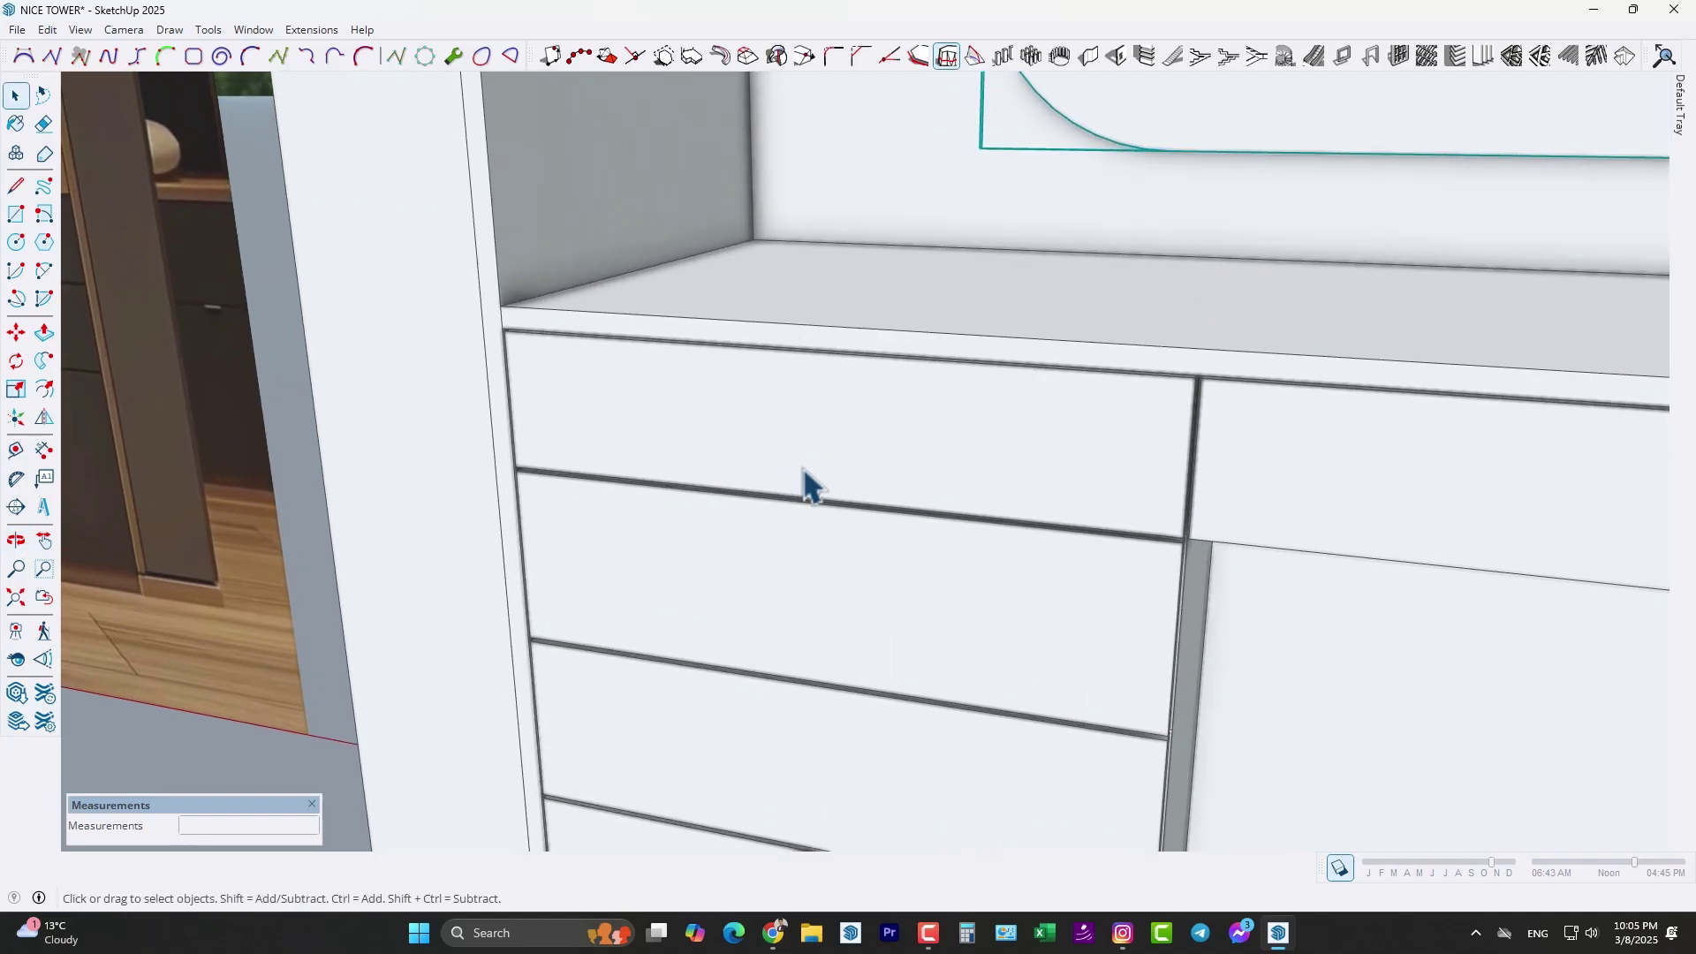
left_click(800, 448)
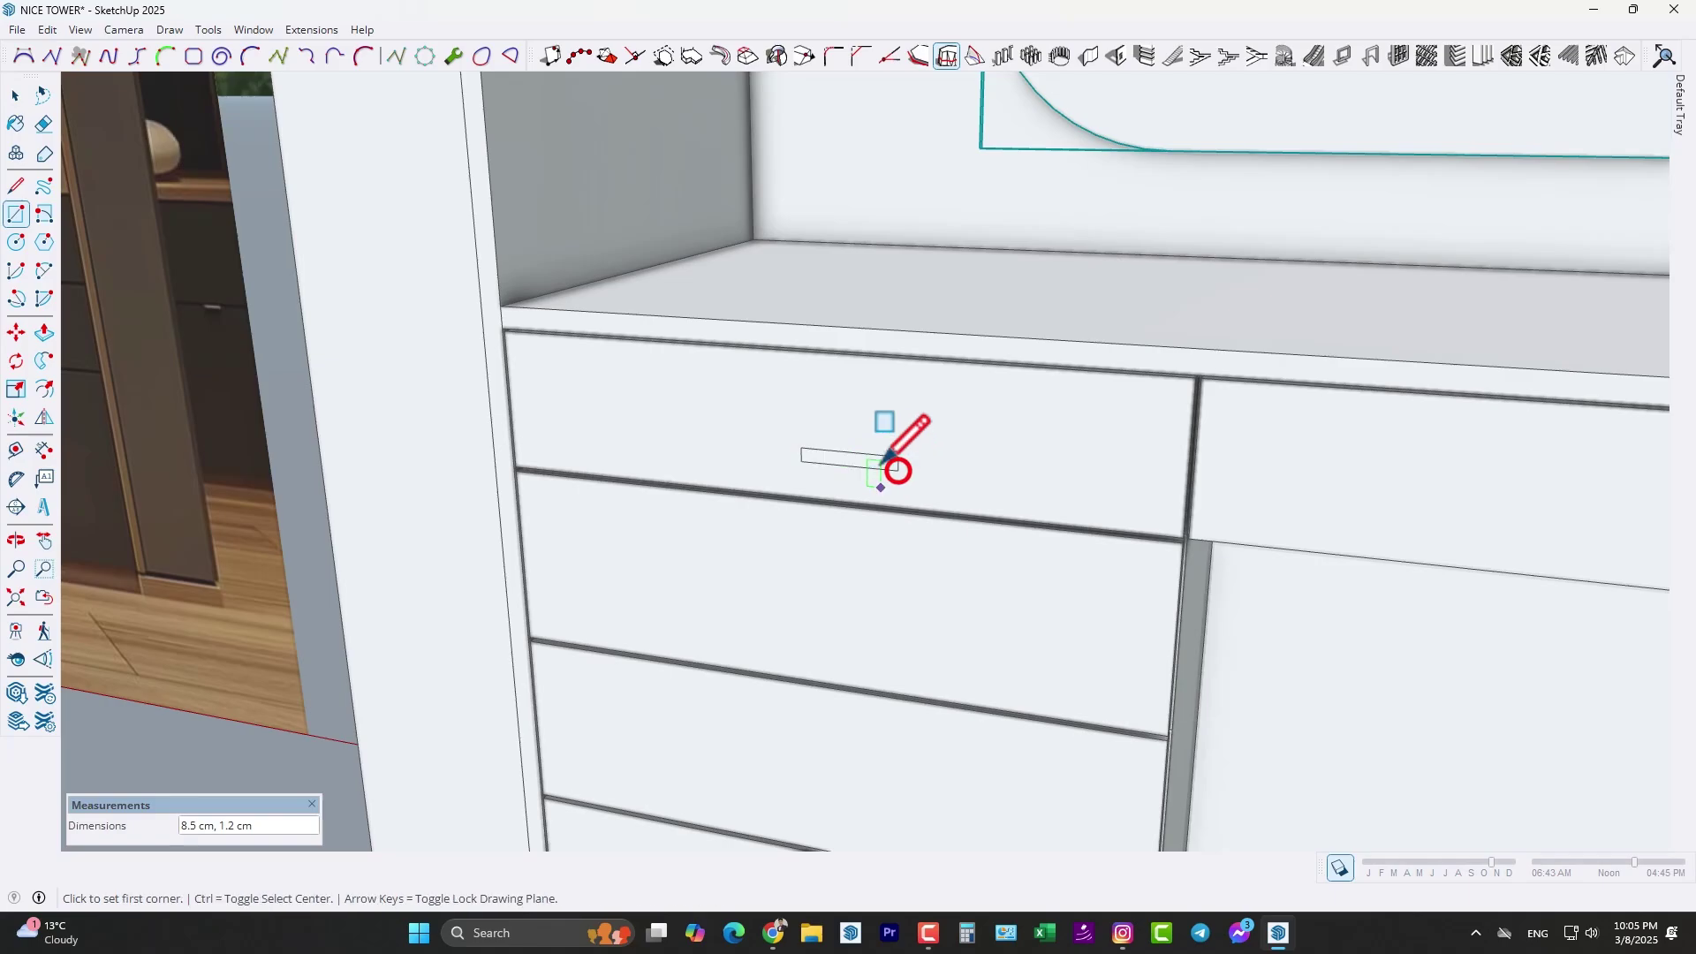
scroll(883, 460, "up", 5)
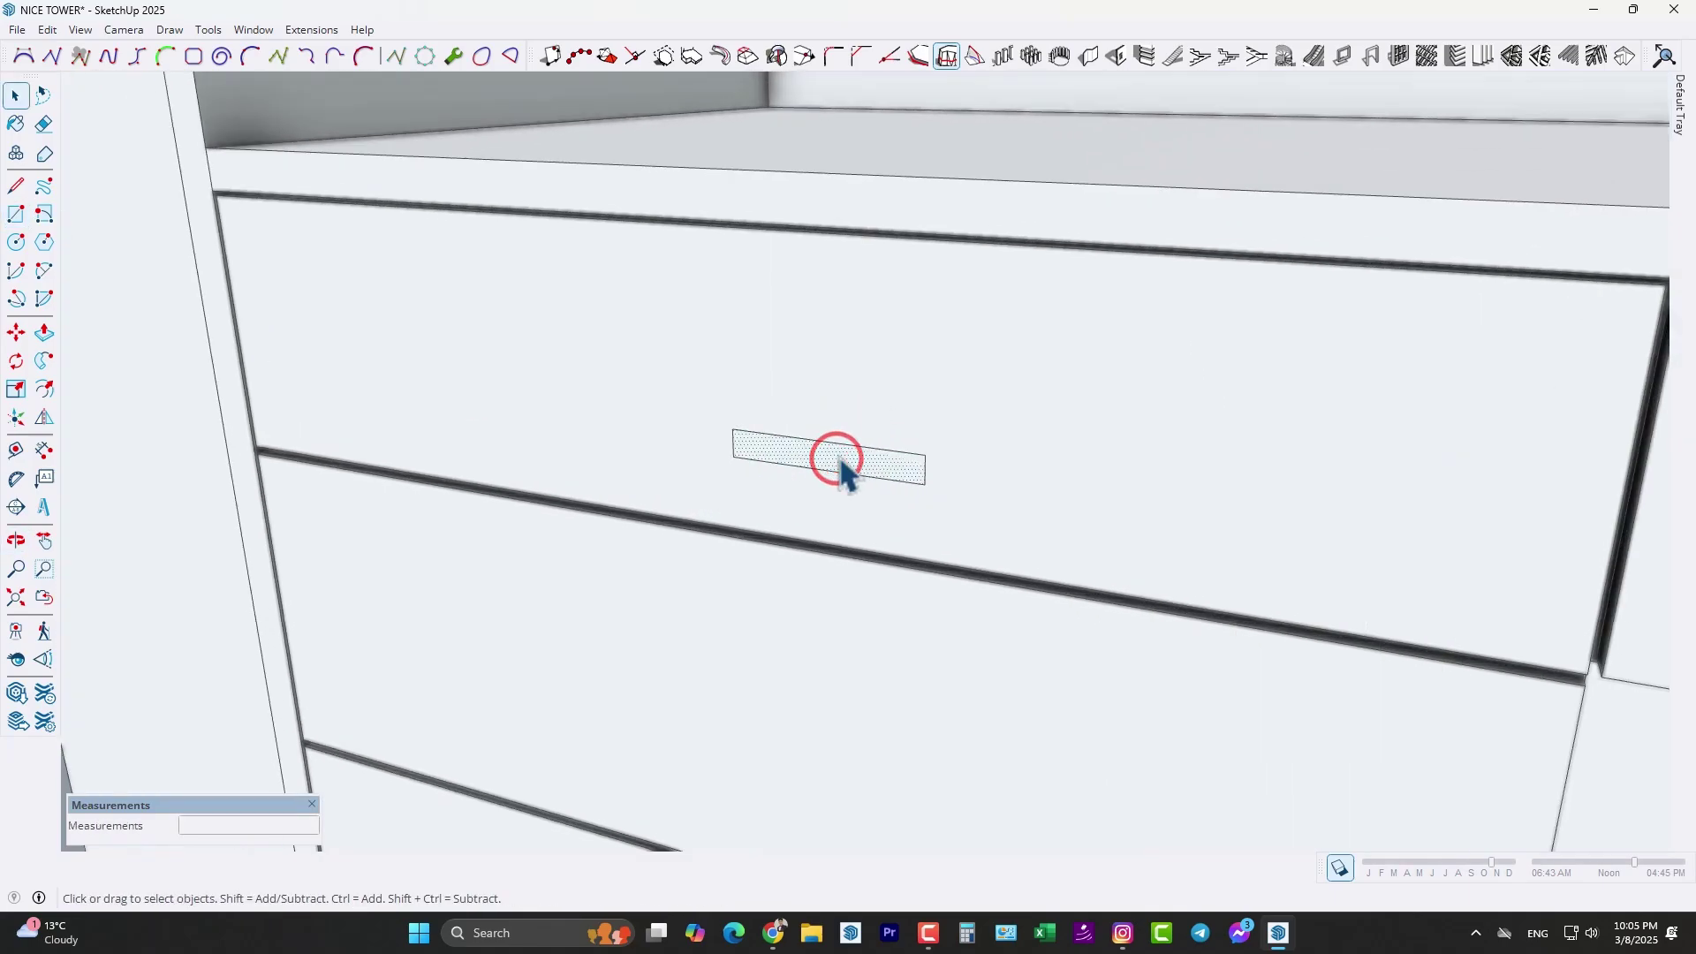
scroll(839, 457, "down", 1)
key("s")
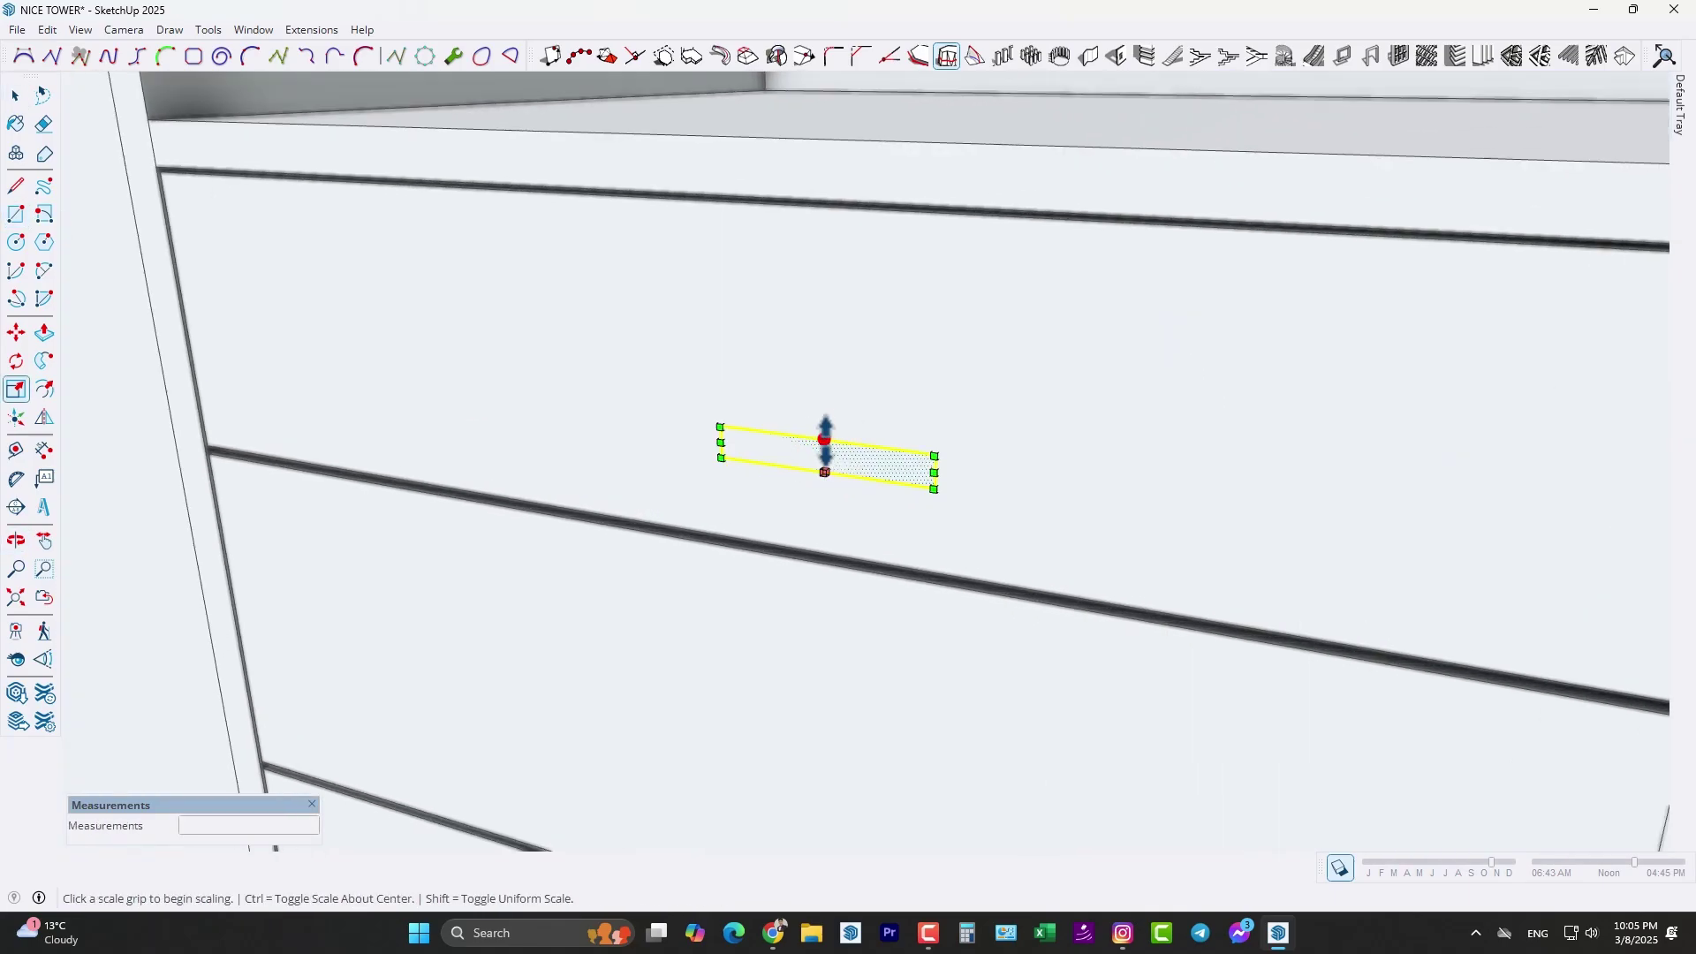
left_click(825, 439)
left_click(823, 467)
- Extrude the handle rectangle outward from the drawer front by about 2.4 cm
key("p")
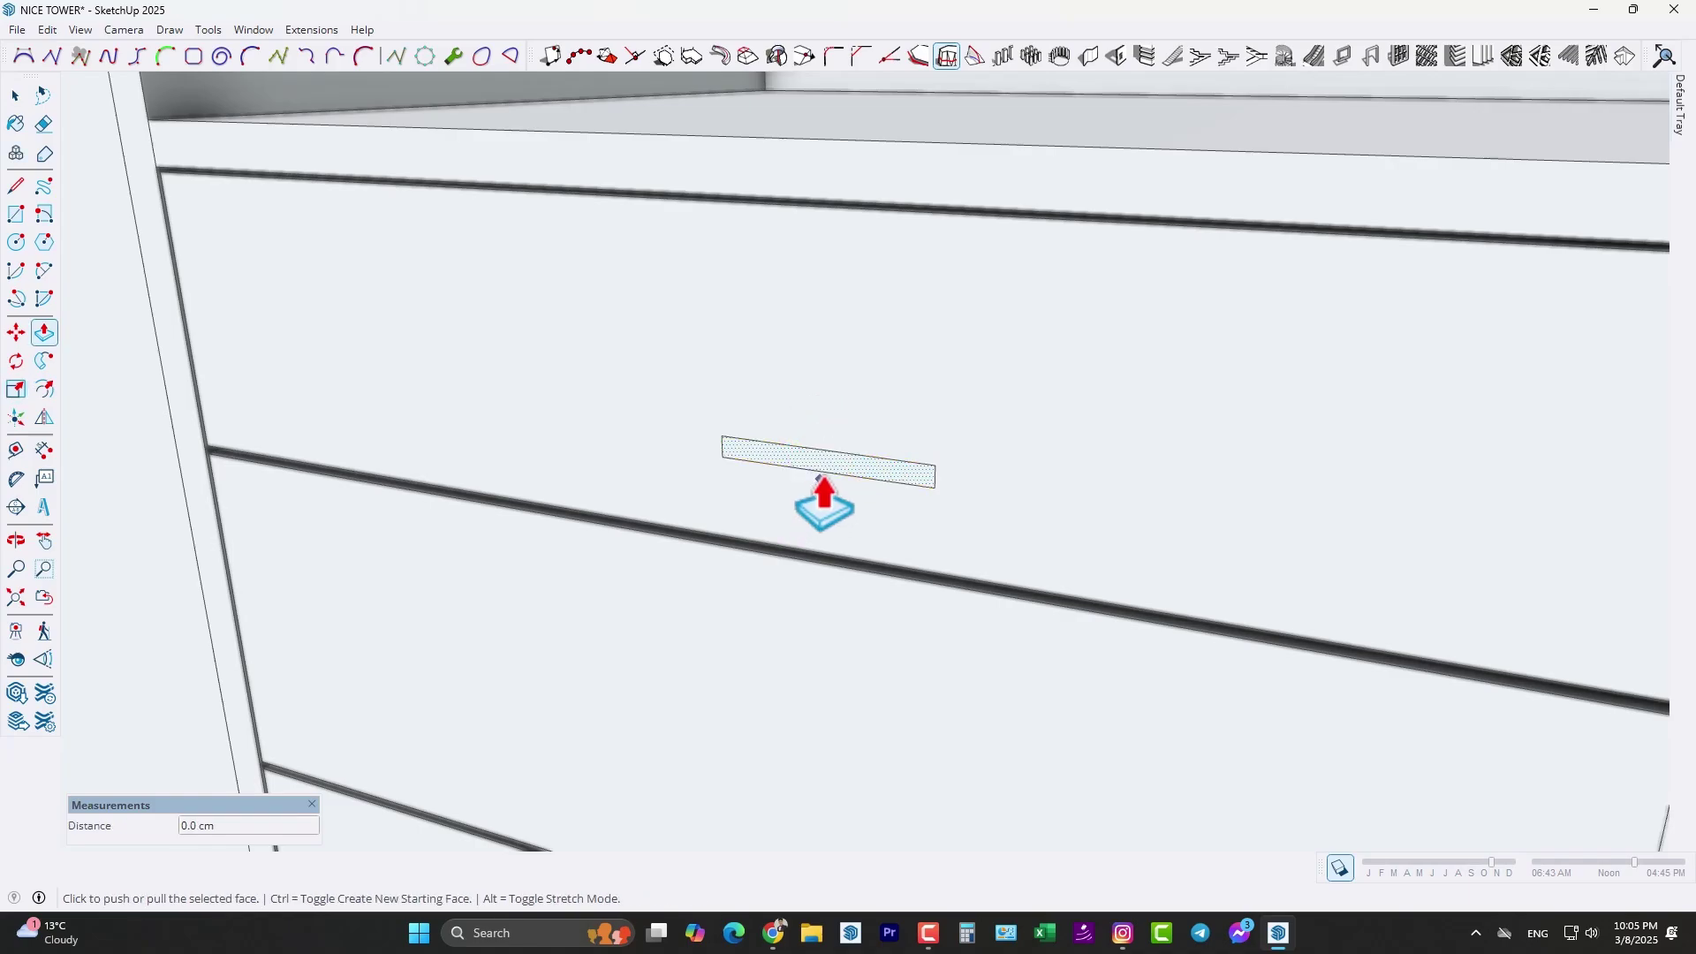
left_click(841, 475)
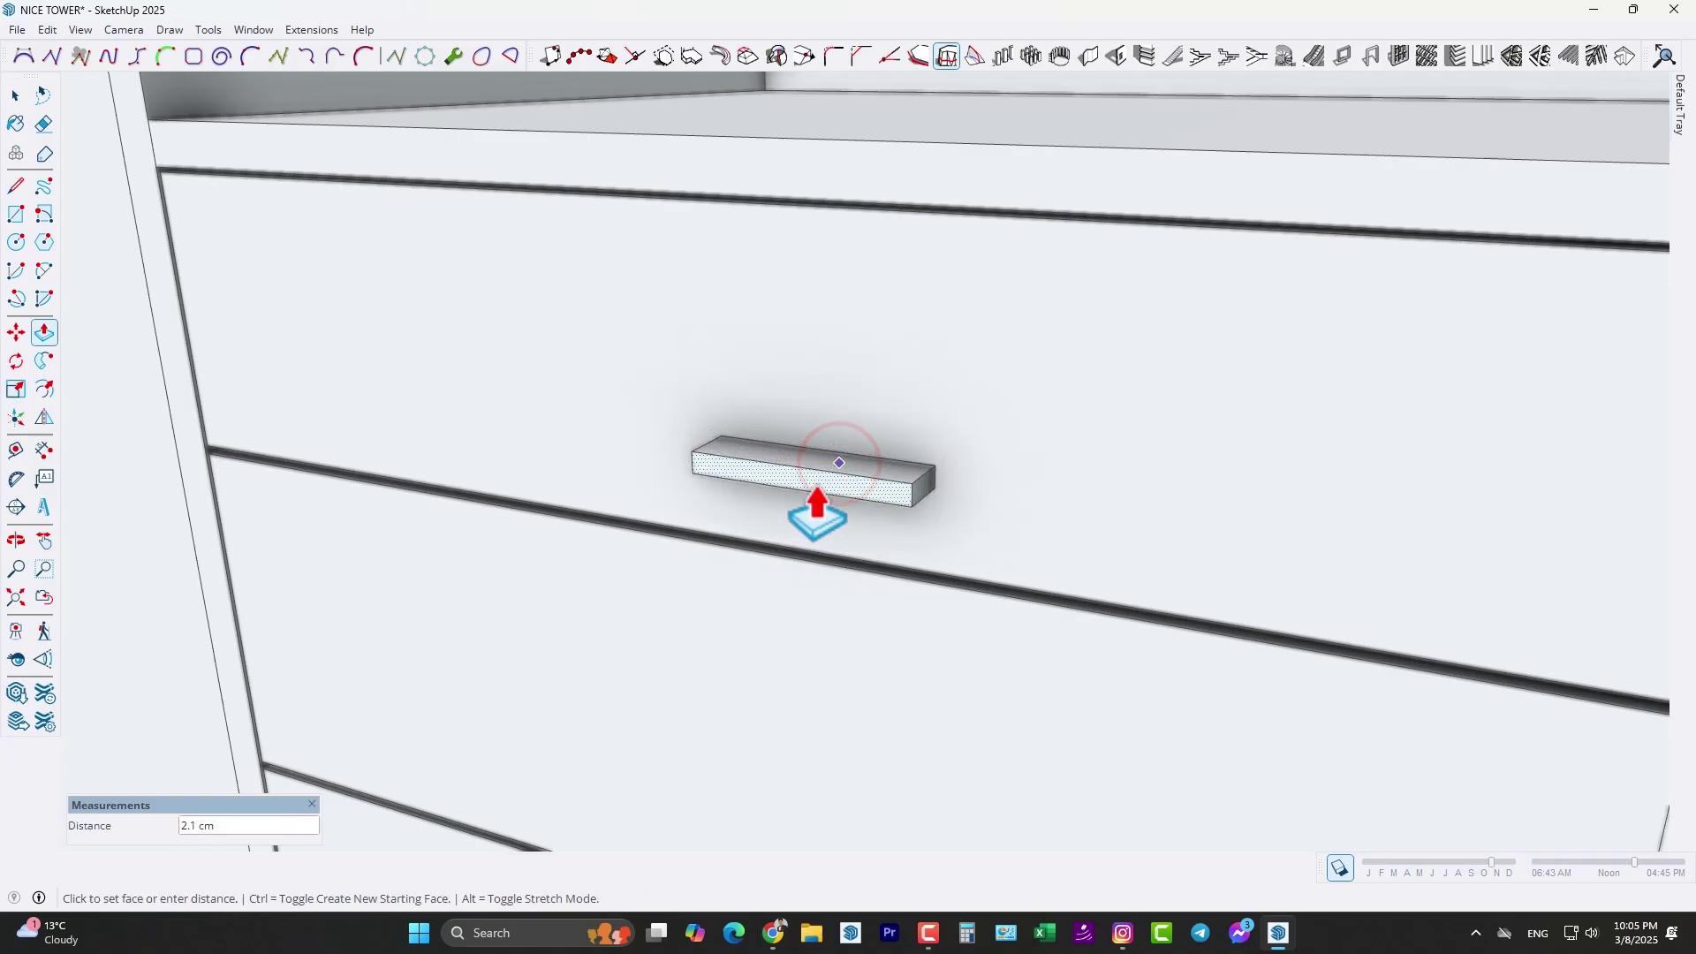
left_click(812, 521)
- Draw arcs of about 0.9 cm radius across both front corners of the handle's upper face
middle_click_drag(804, 512, 830, 682)
scroll(848, 507, "up", 5)
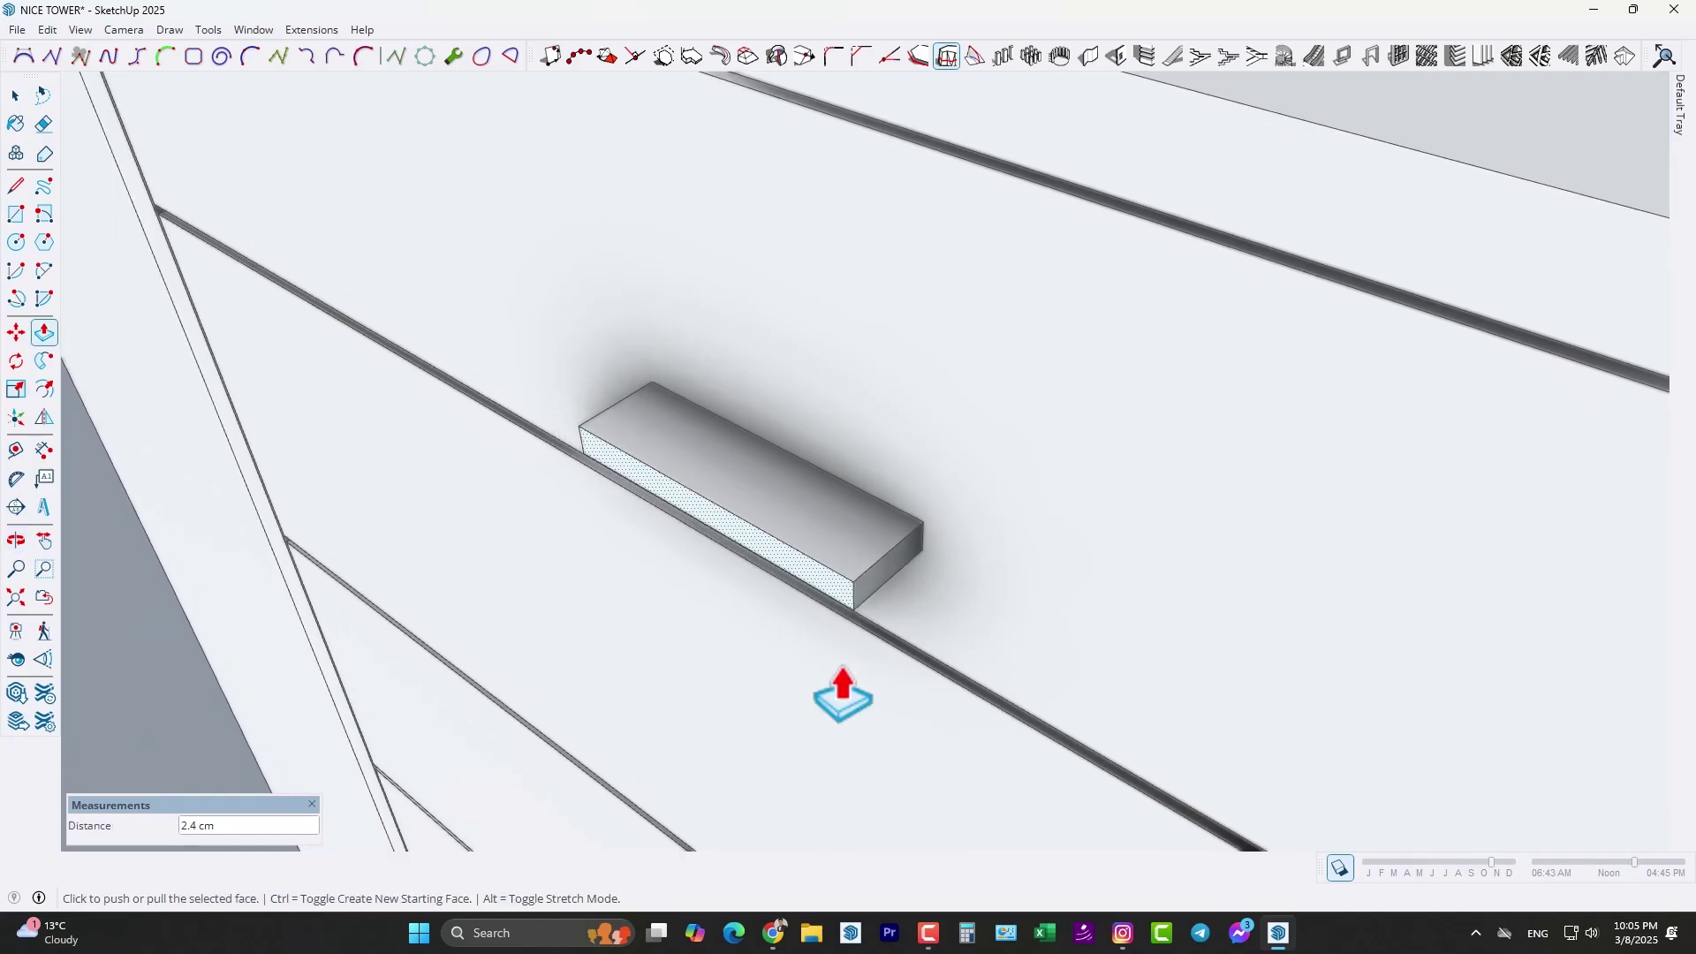
key("a")
left_click(821, 560)
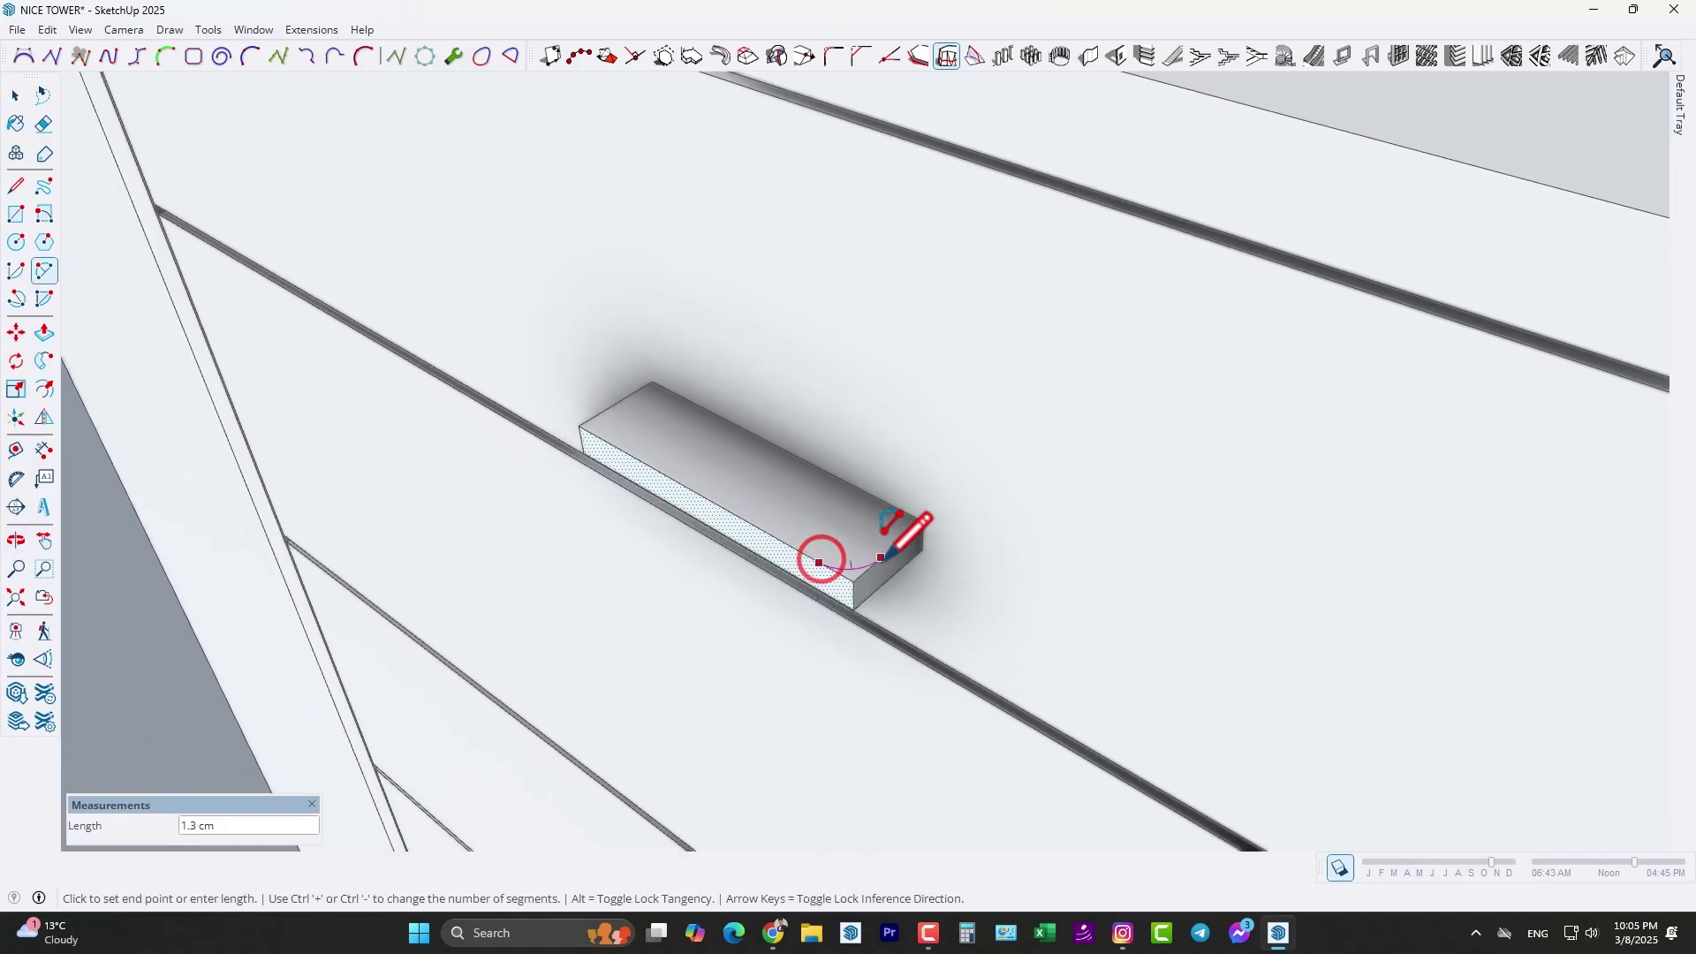
left_click(884, 563)
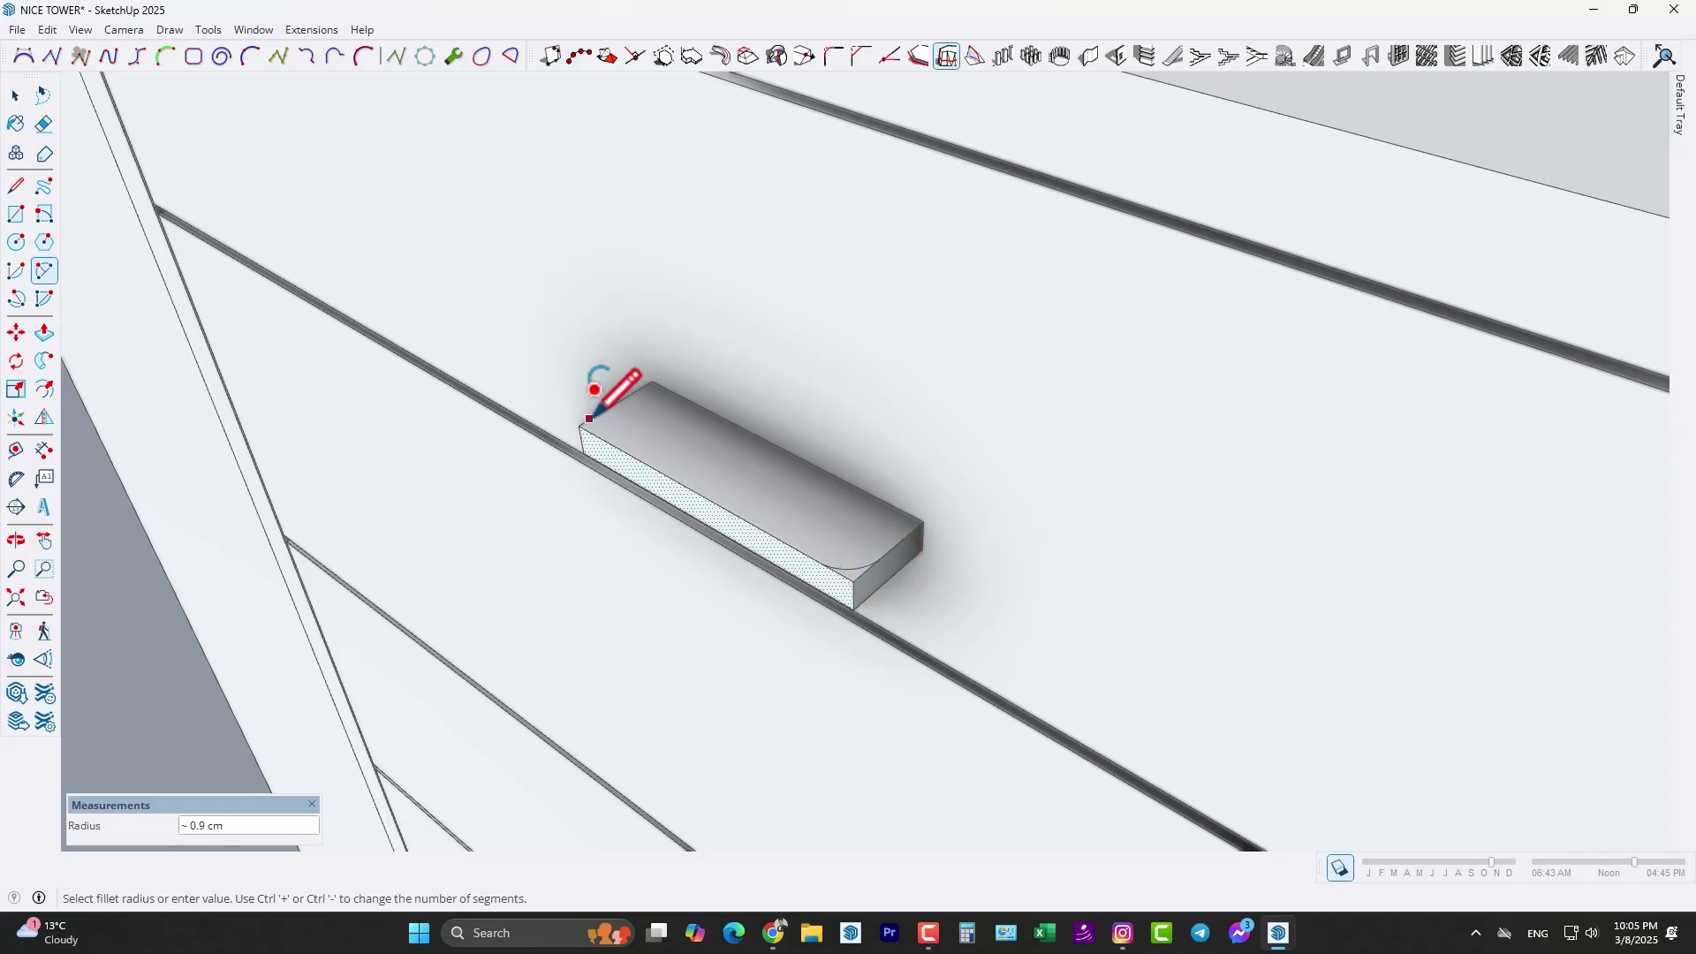
left_click(853, 609)
scroll(854, 609, "up", 3)
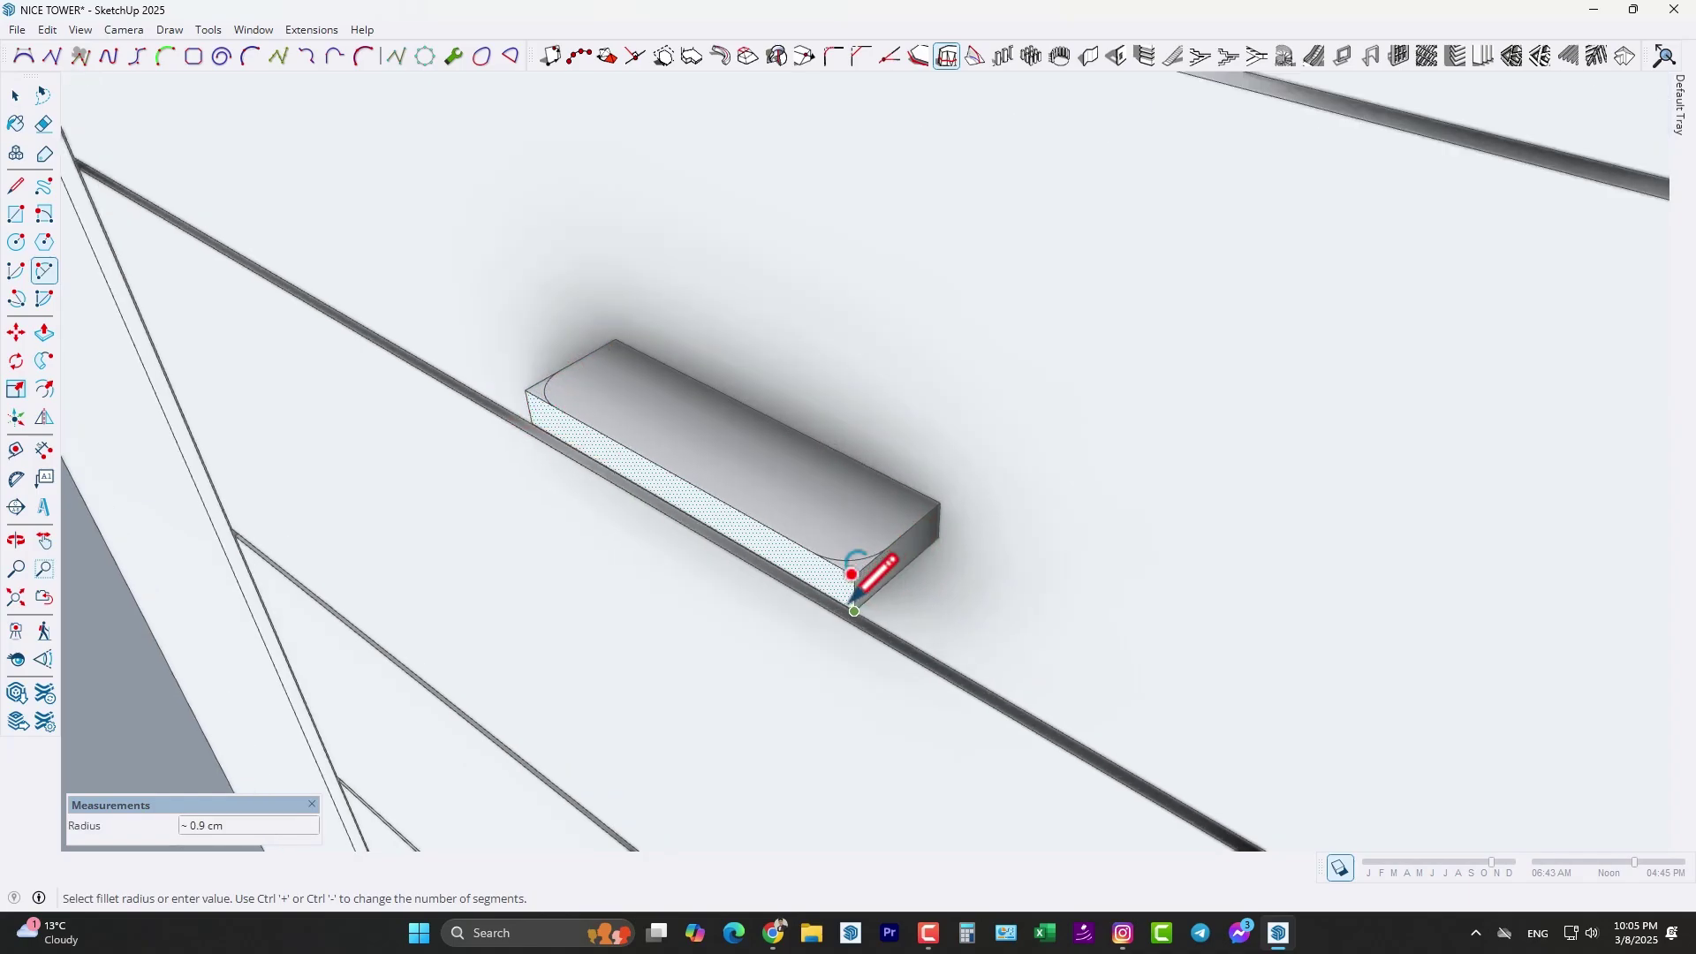
- Push away the two corner pieces outside the arcs through the handle's thickness to round its front corners
key("p")
key("Escape")
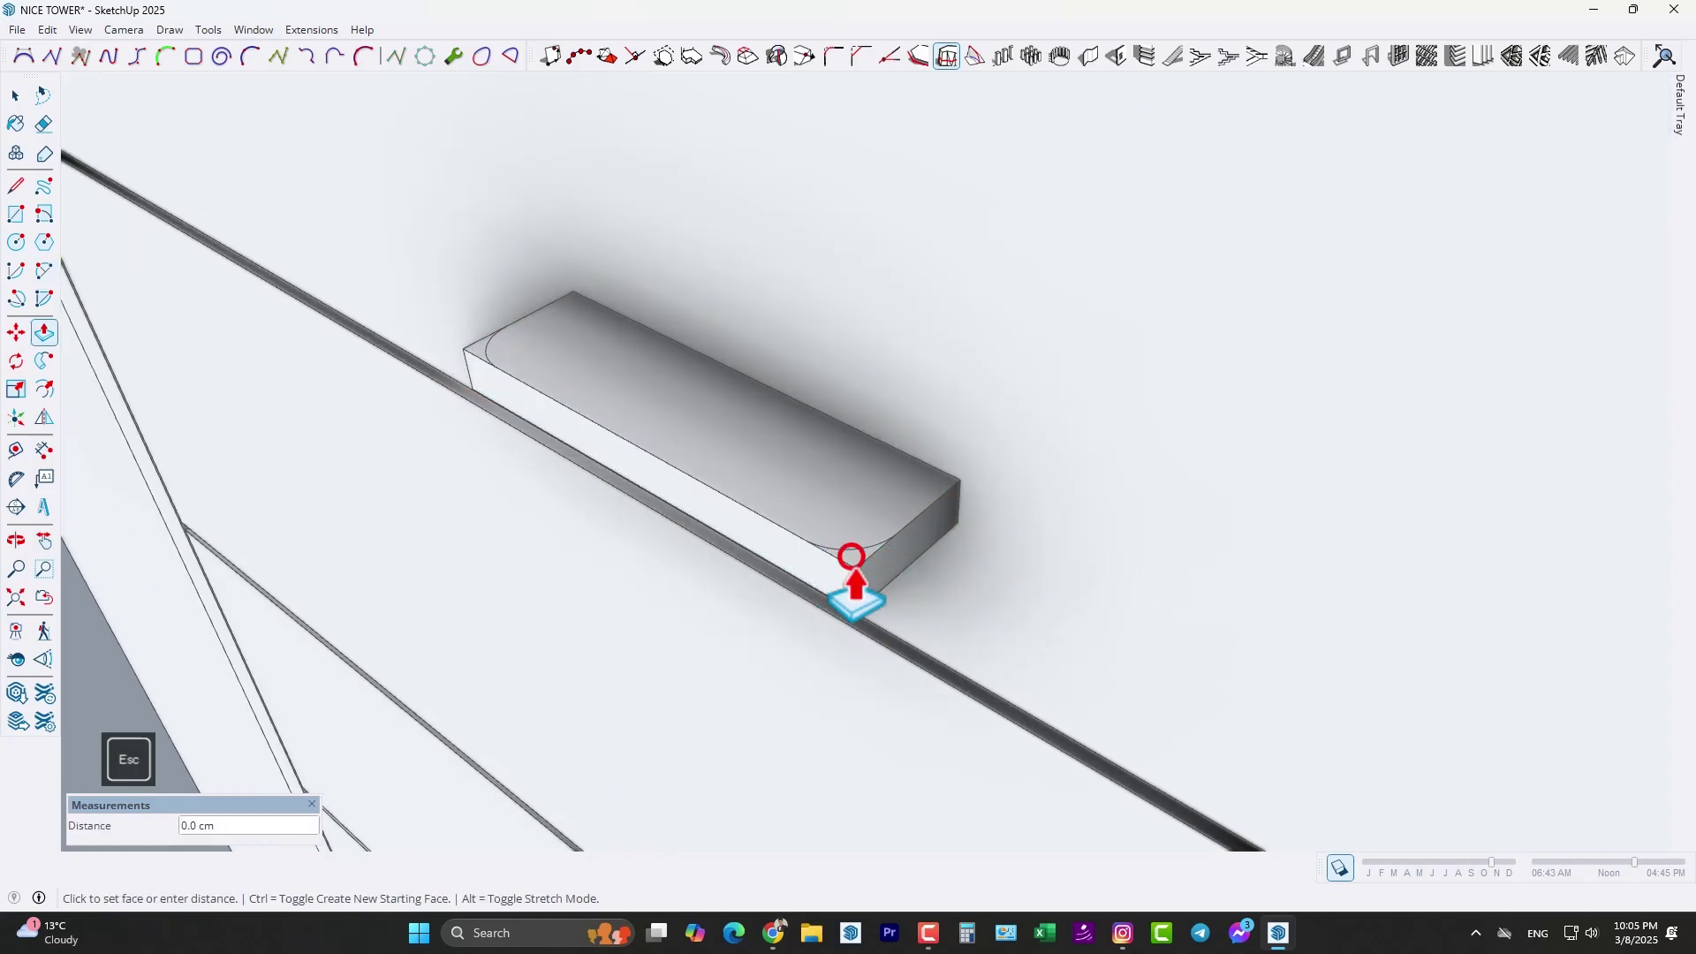
middle_click_drag(522, 560, 273, 504)
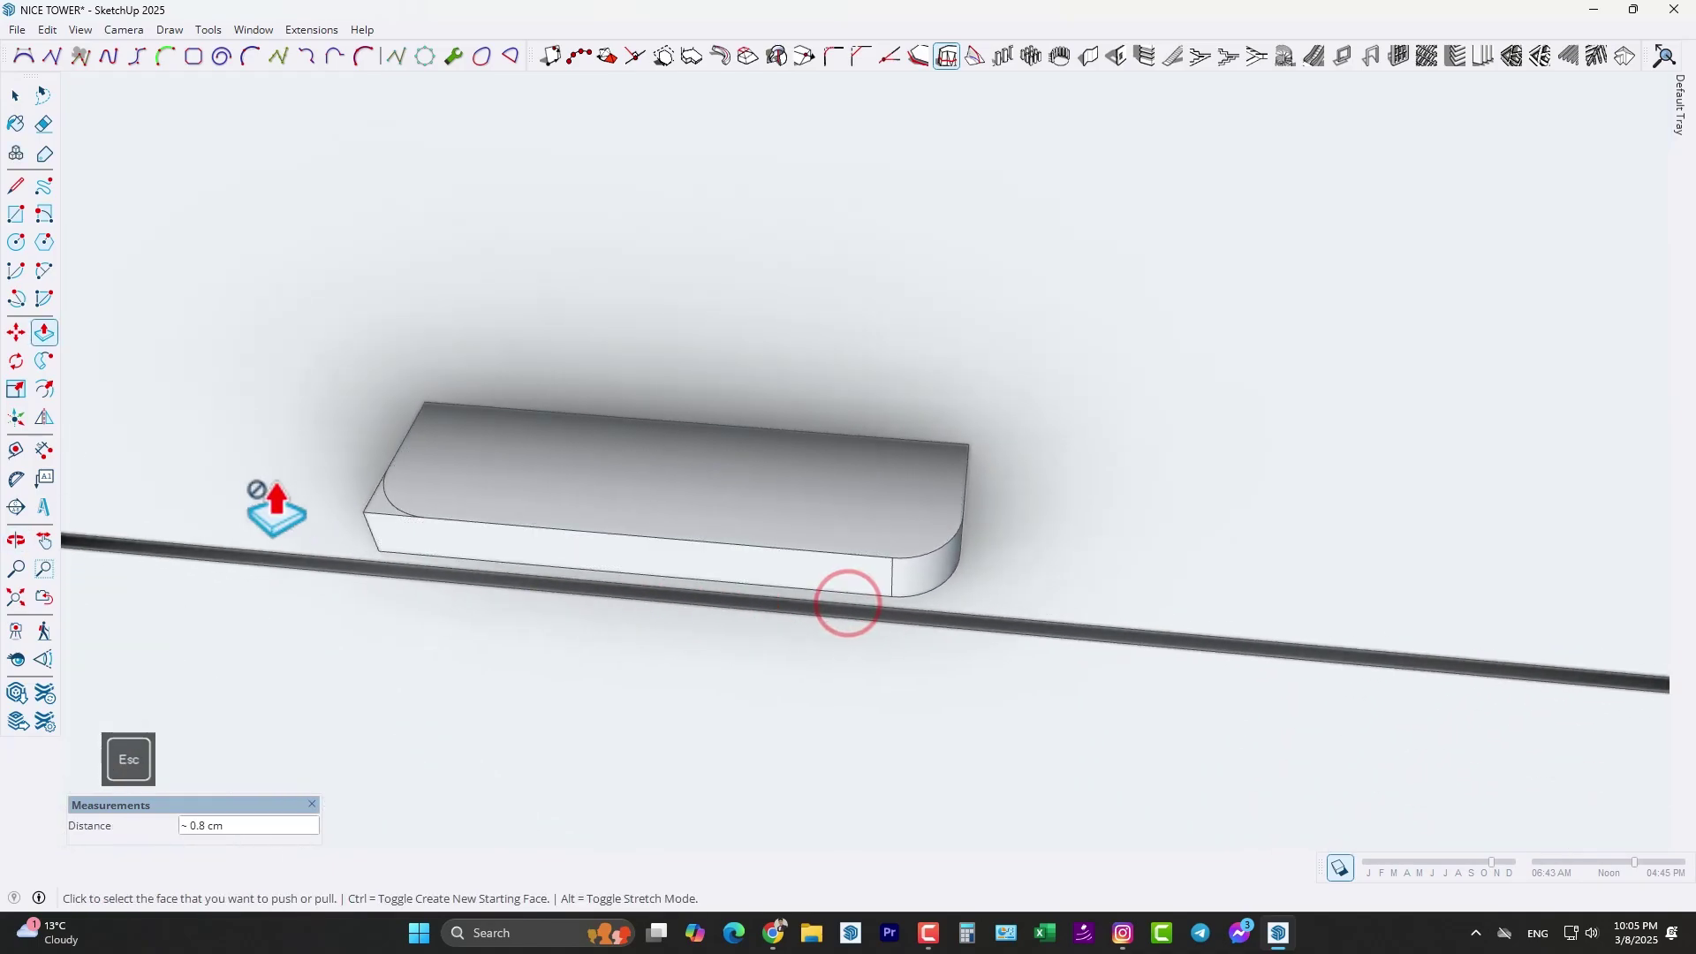
key("Escape")
scroll(553, 409, "down", 5)
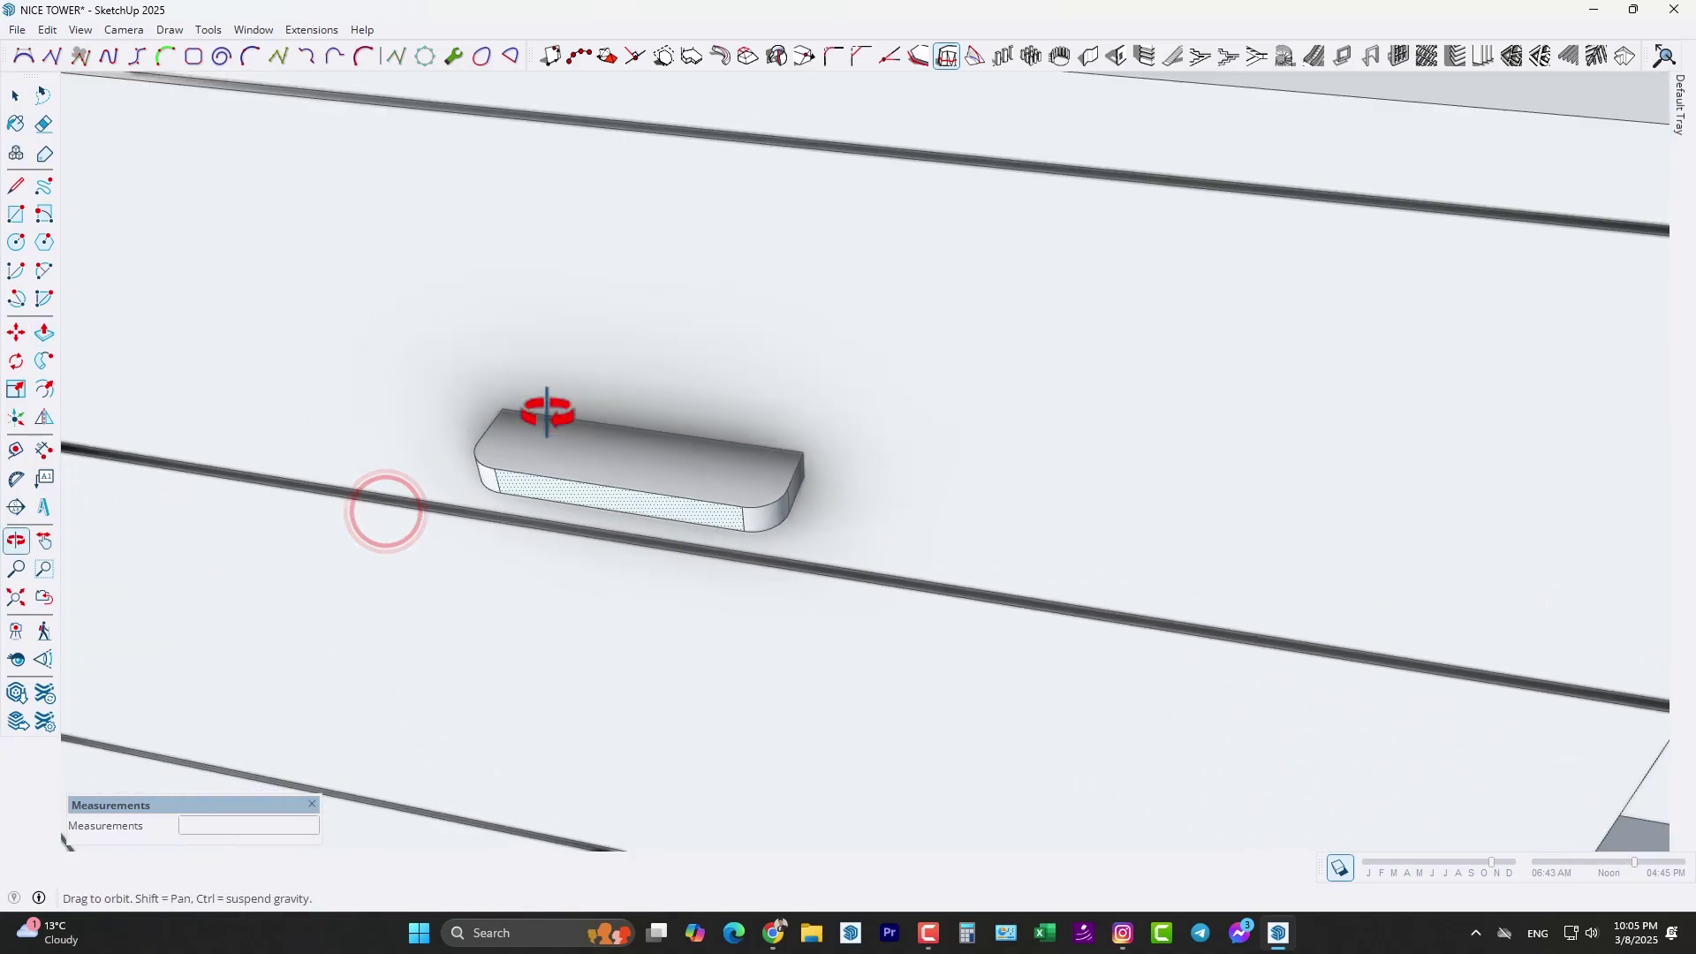
- Select the complete handle and make it a component that replaces the selection
key("space")
middle_click_drag(664, 481, 581, 431)
right_click(582, 431)
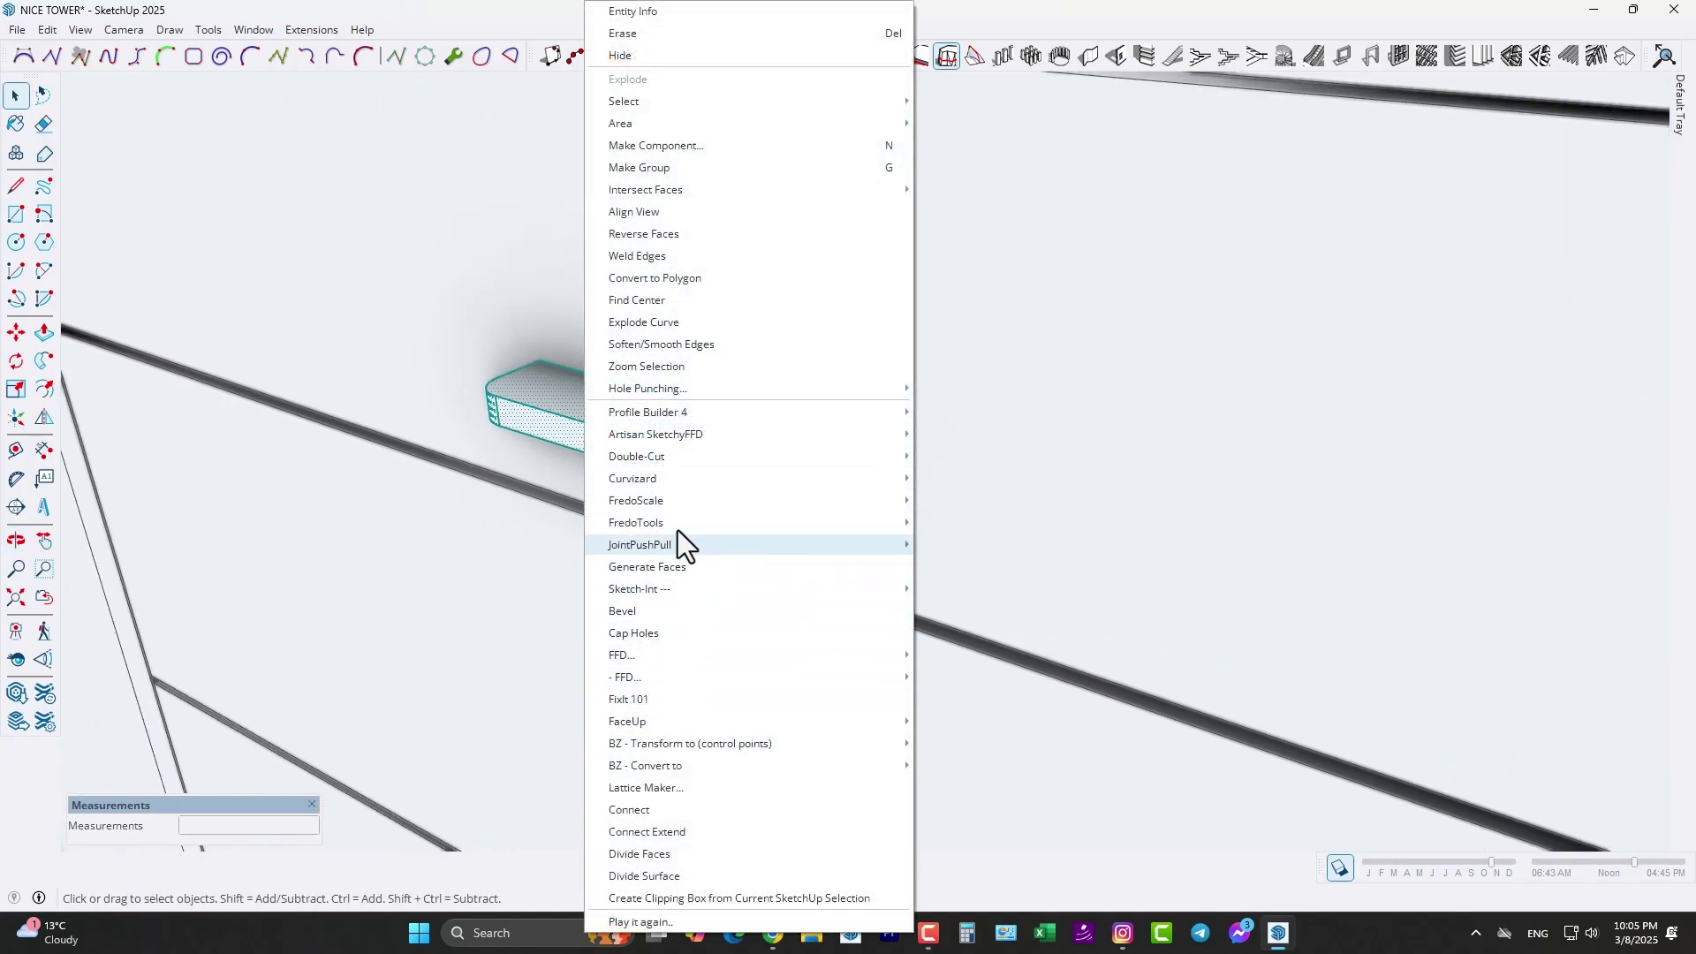
left_click(677, 145)
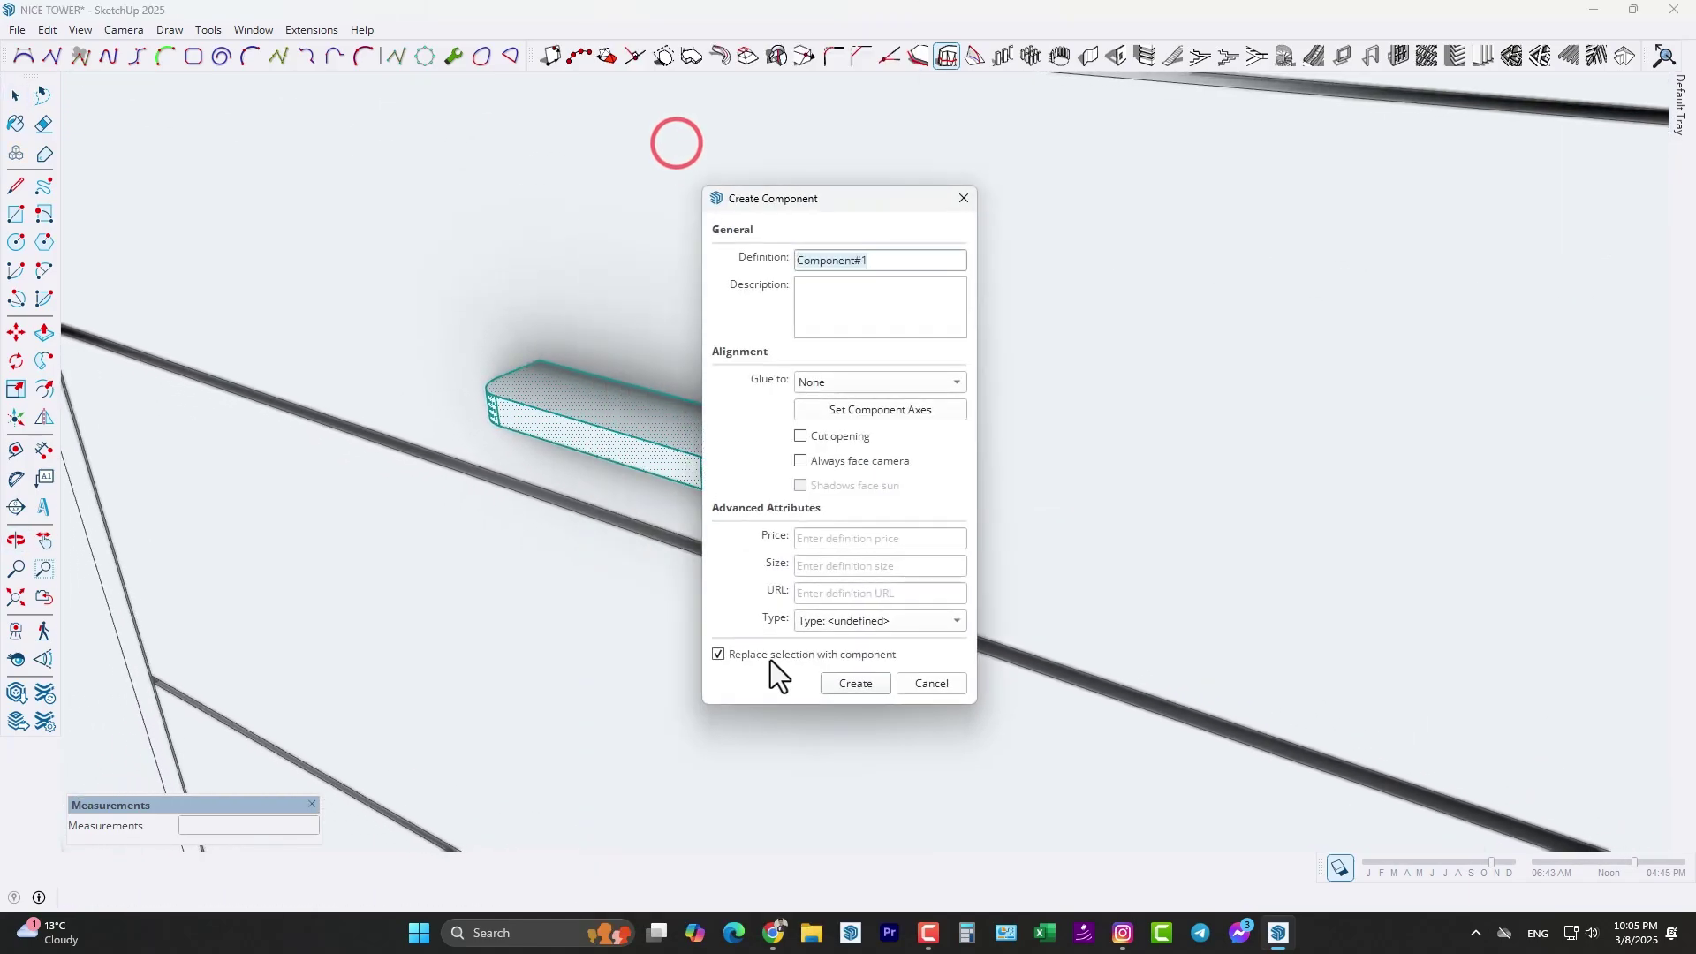
left_click(857, 682)
- Move the handle component about 2.6 cm sideways along the red axis to centre it on the upper-left drawer front
middle_click_drag(857, 682, 830, 637)
key("m")
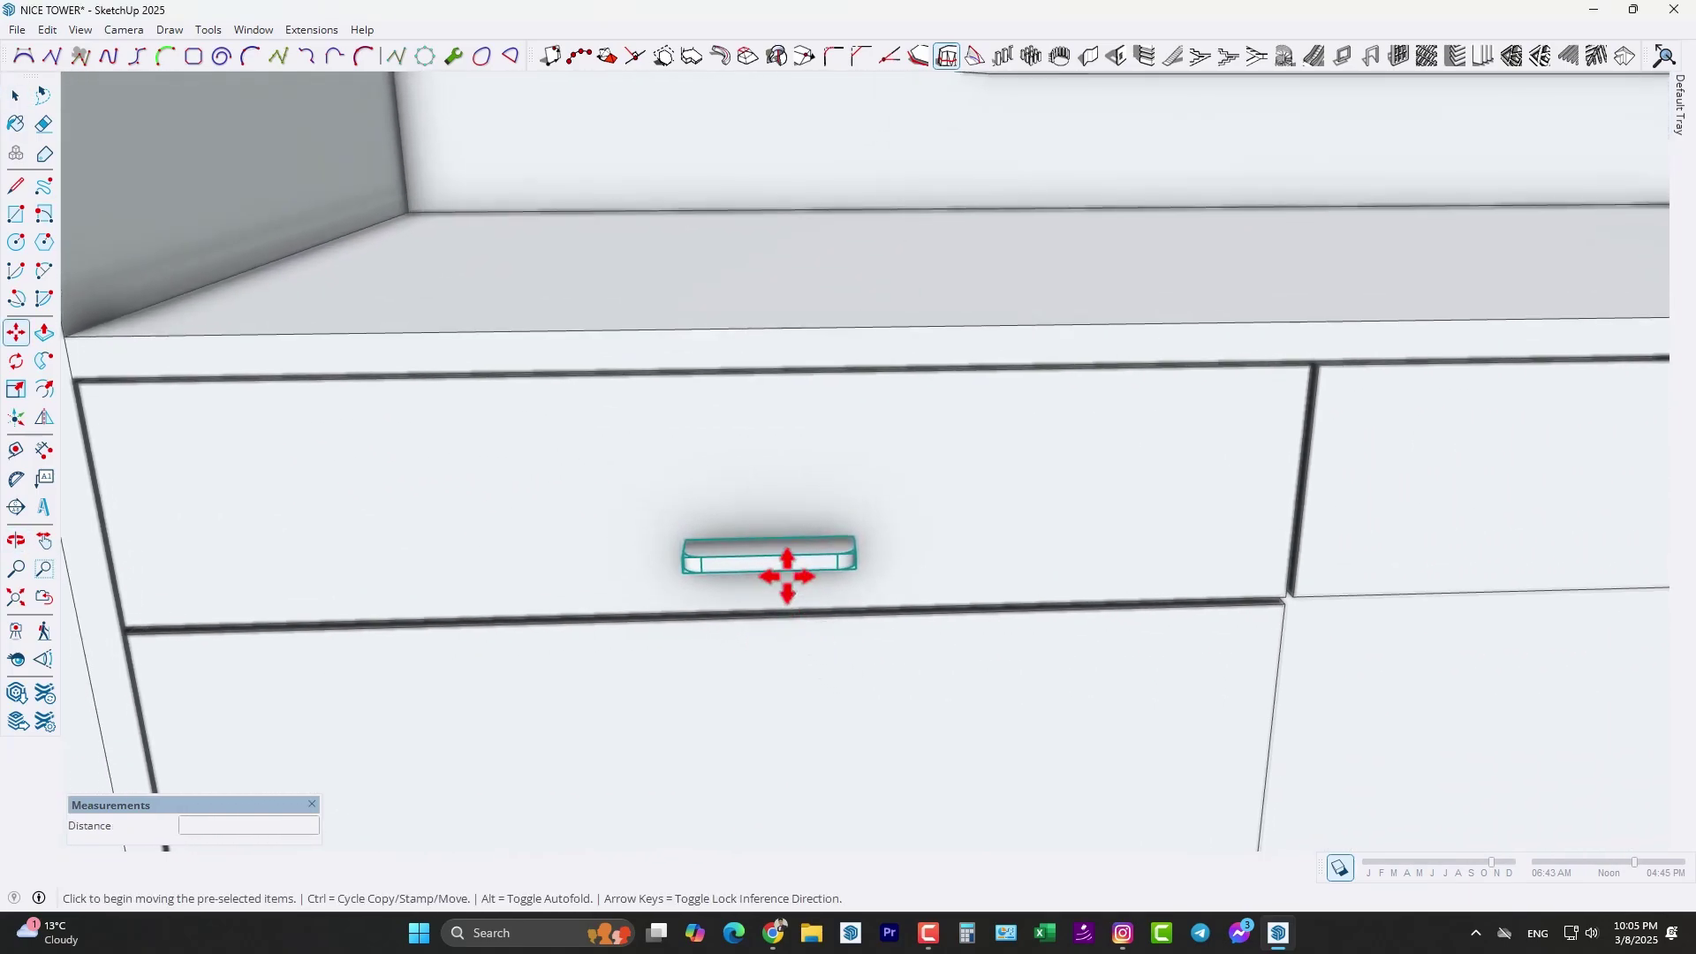
left_click(770, 555)
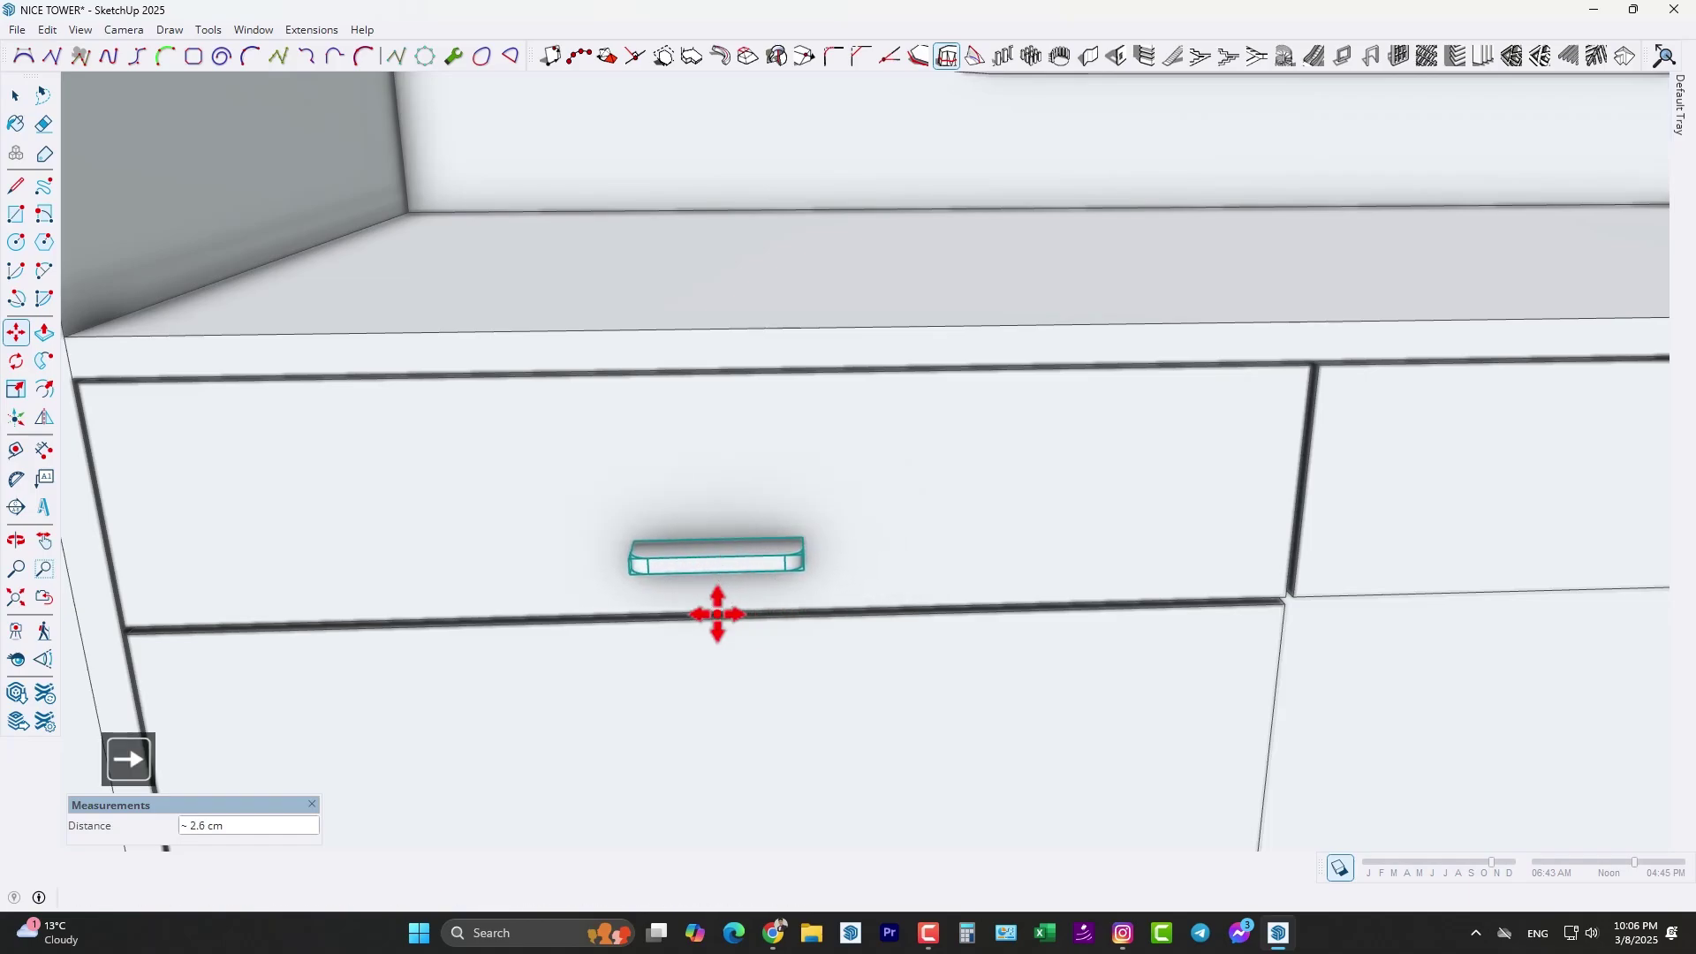
left_click(717, 614)
- Lower the handle vertically to the gap under the first drawer front, so it sits at the second drawer's upper edge
scroll(733, 592, "down", 2)
middle_click_drag(919, 601, 795, 583)
scroll(733, 526, "up", 4)
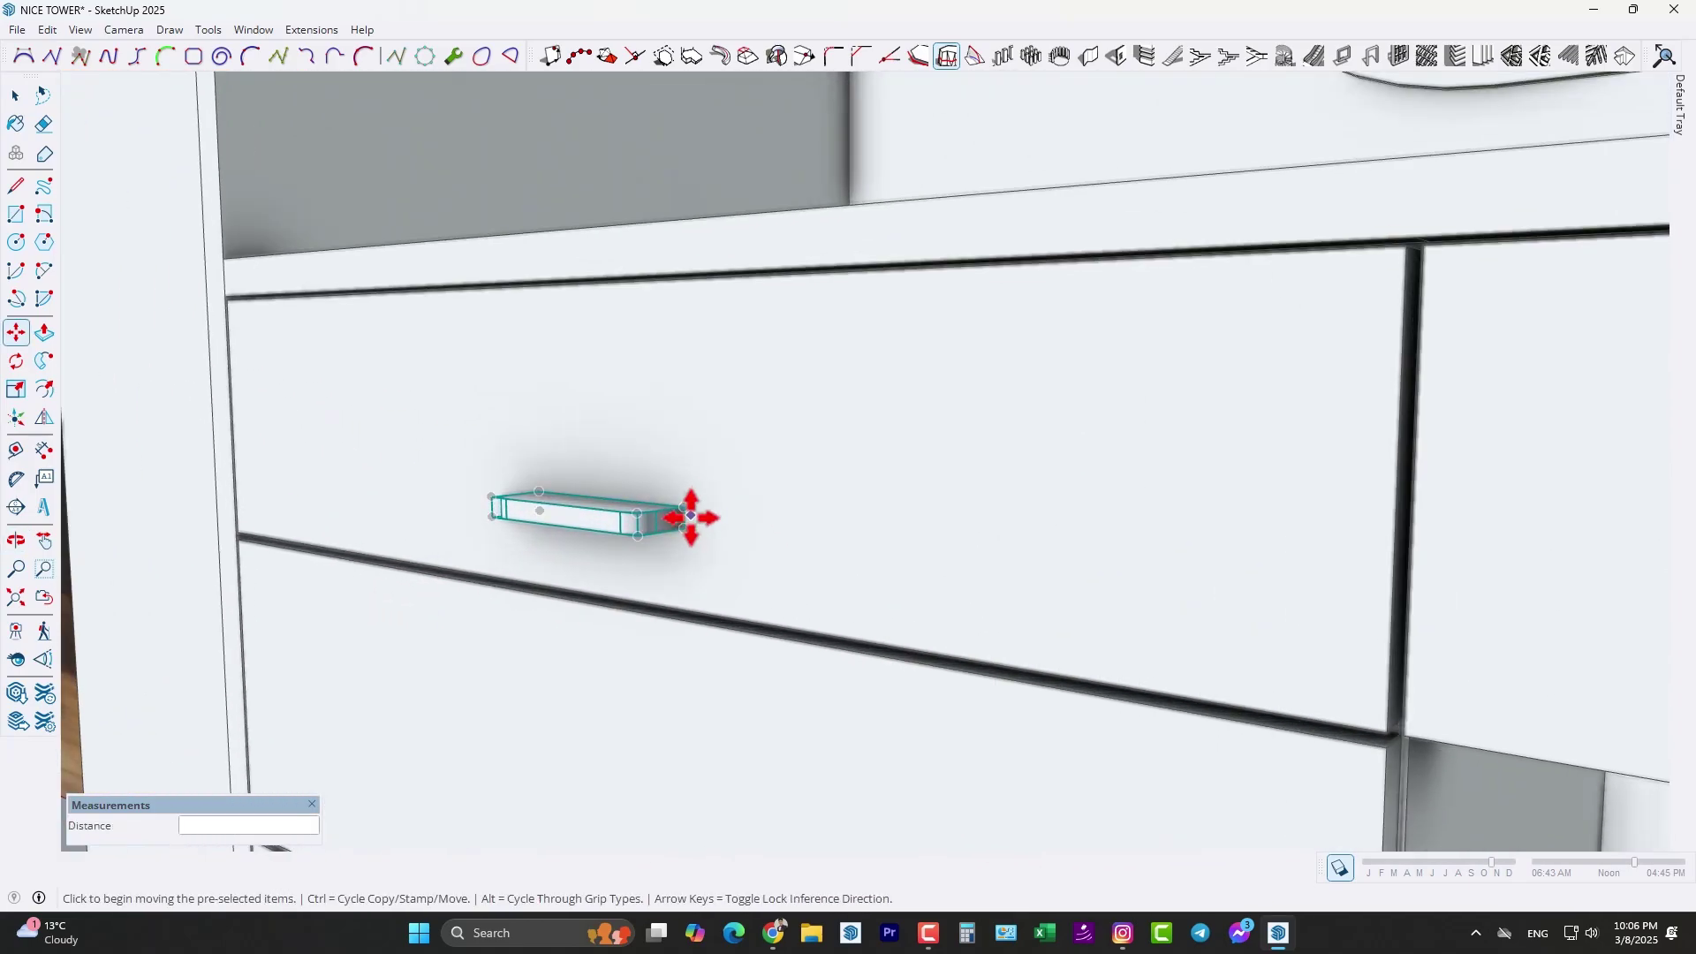
left_click(684, 528)
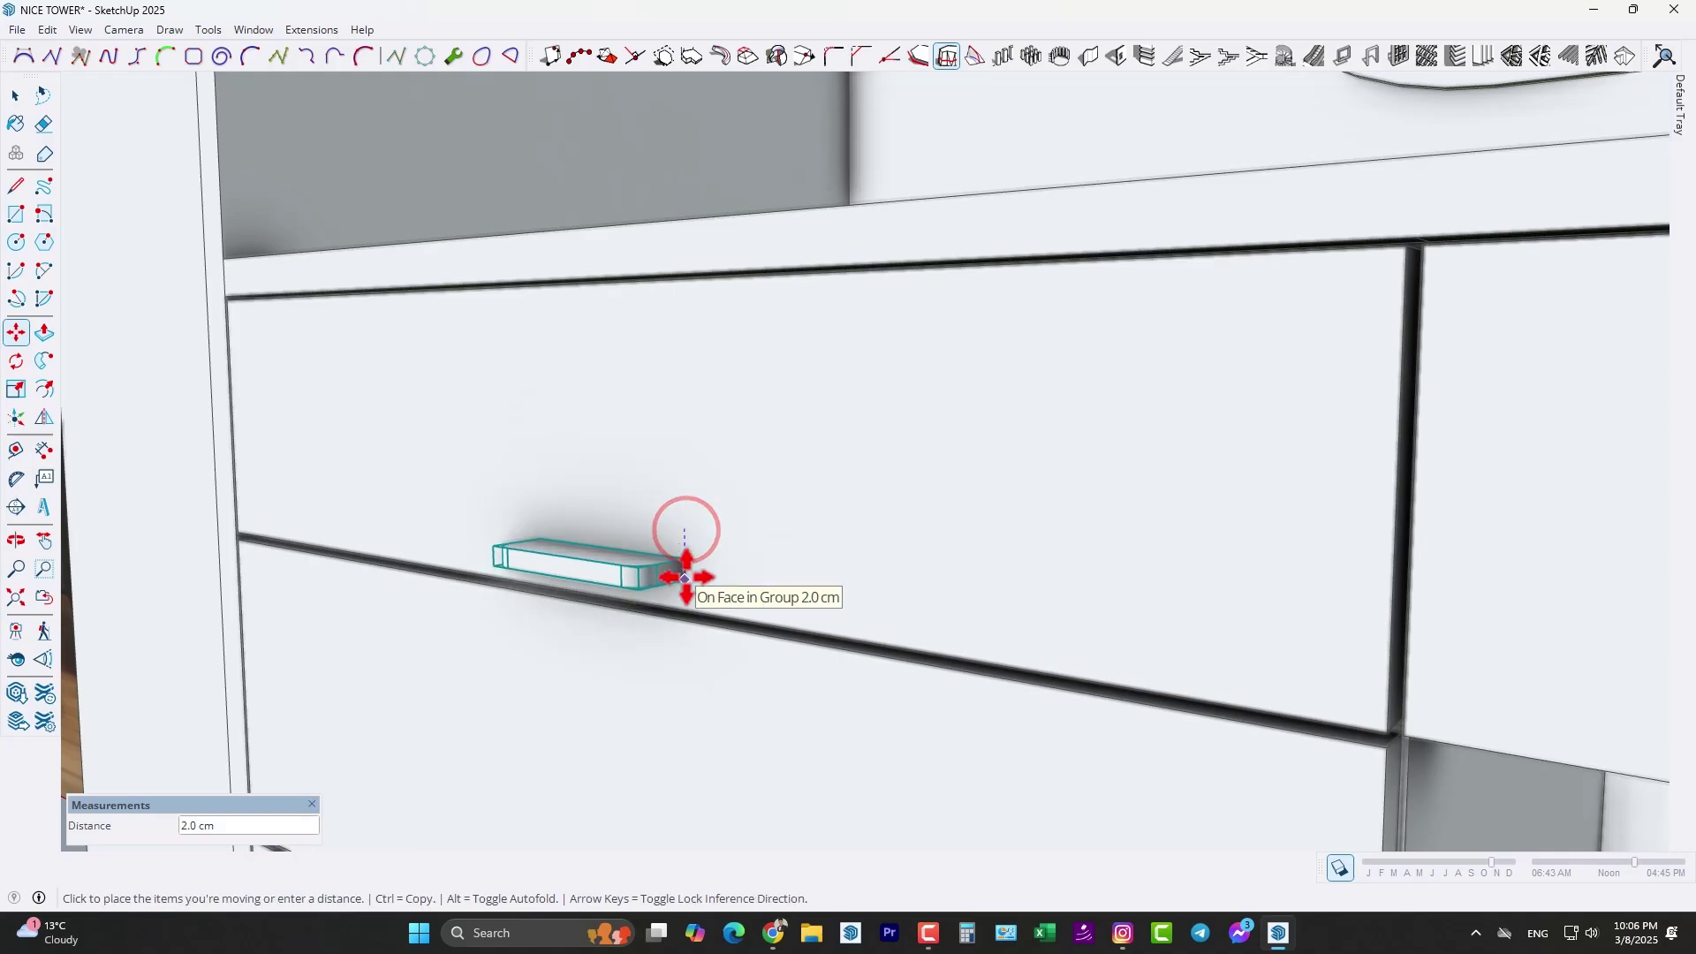
left_click(684, 583)
scroll(681, 594, "up", 3)
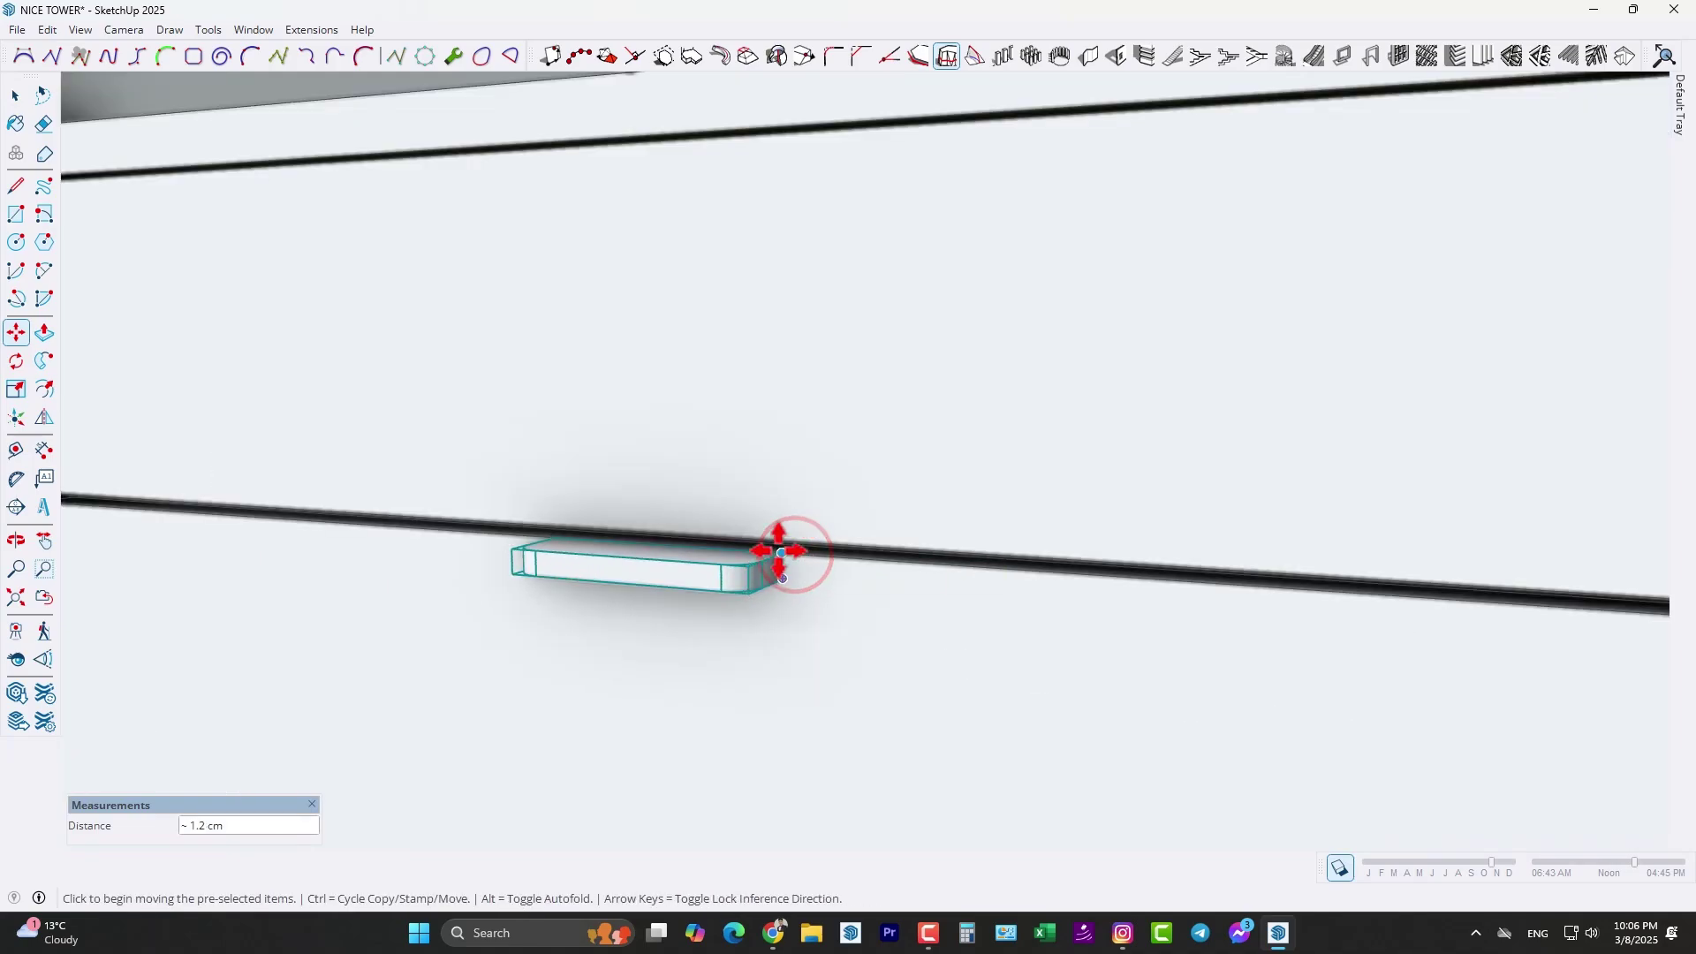
- Copy the handle 17.0 cm down to the next drawer and repeat the copy with 2X for the third one
scroll(781, 552, "down", 5)
middle_click_drag(829, 576, 856, 485)
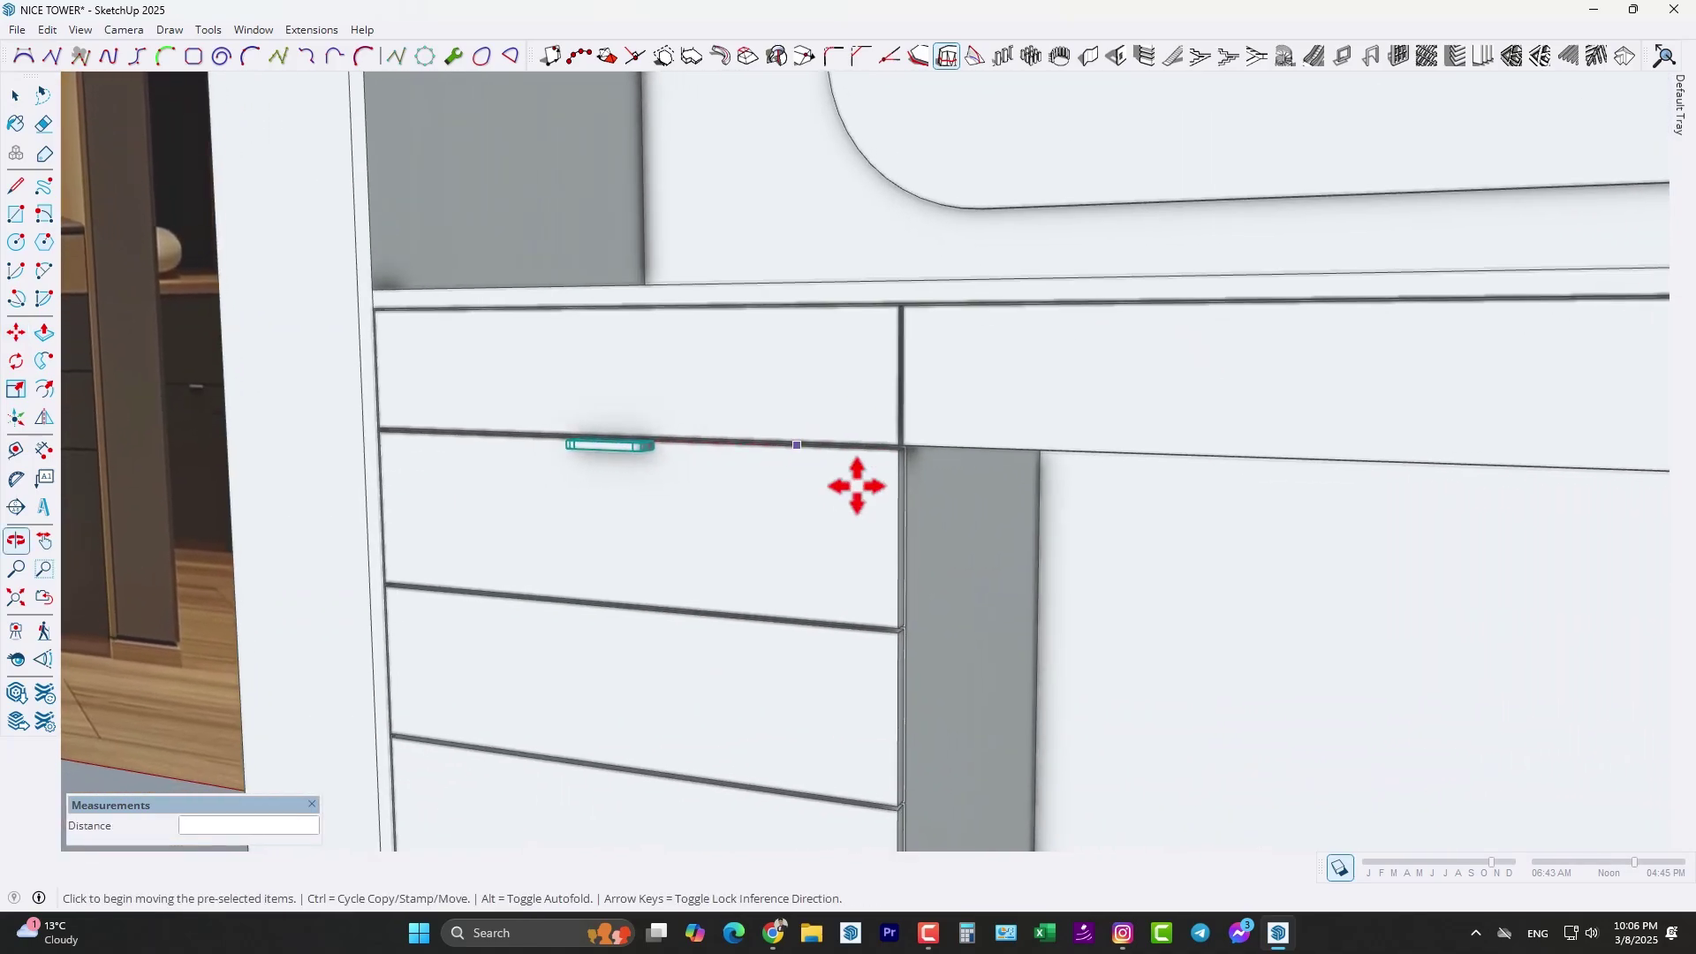
left_click(897, 452)
key("ctrl")
left_click(897, 632)
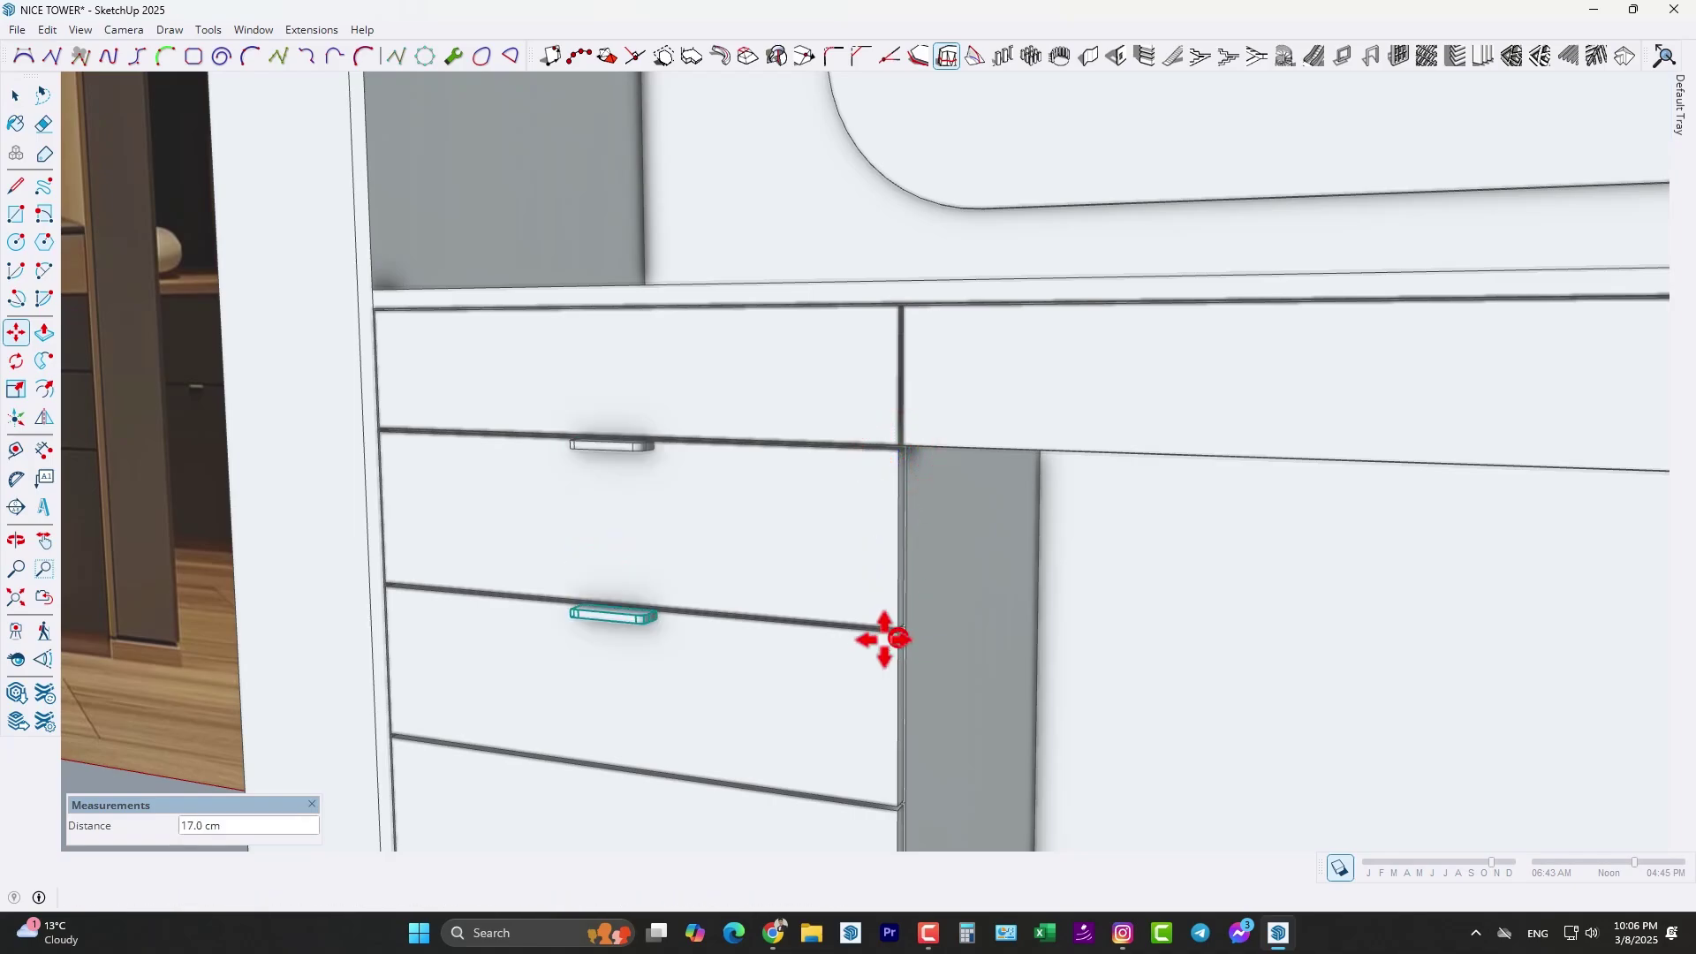
scroll(769, 598, "down", 2)
middle_click_drag(768, 599, 769, 558, "shift")
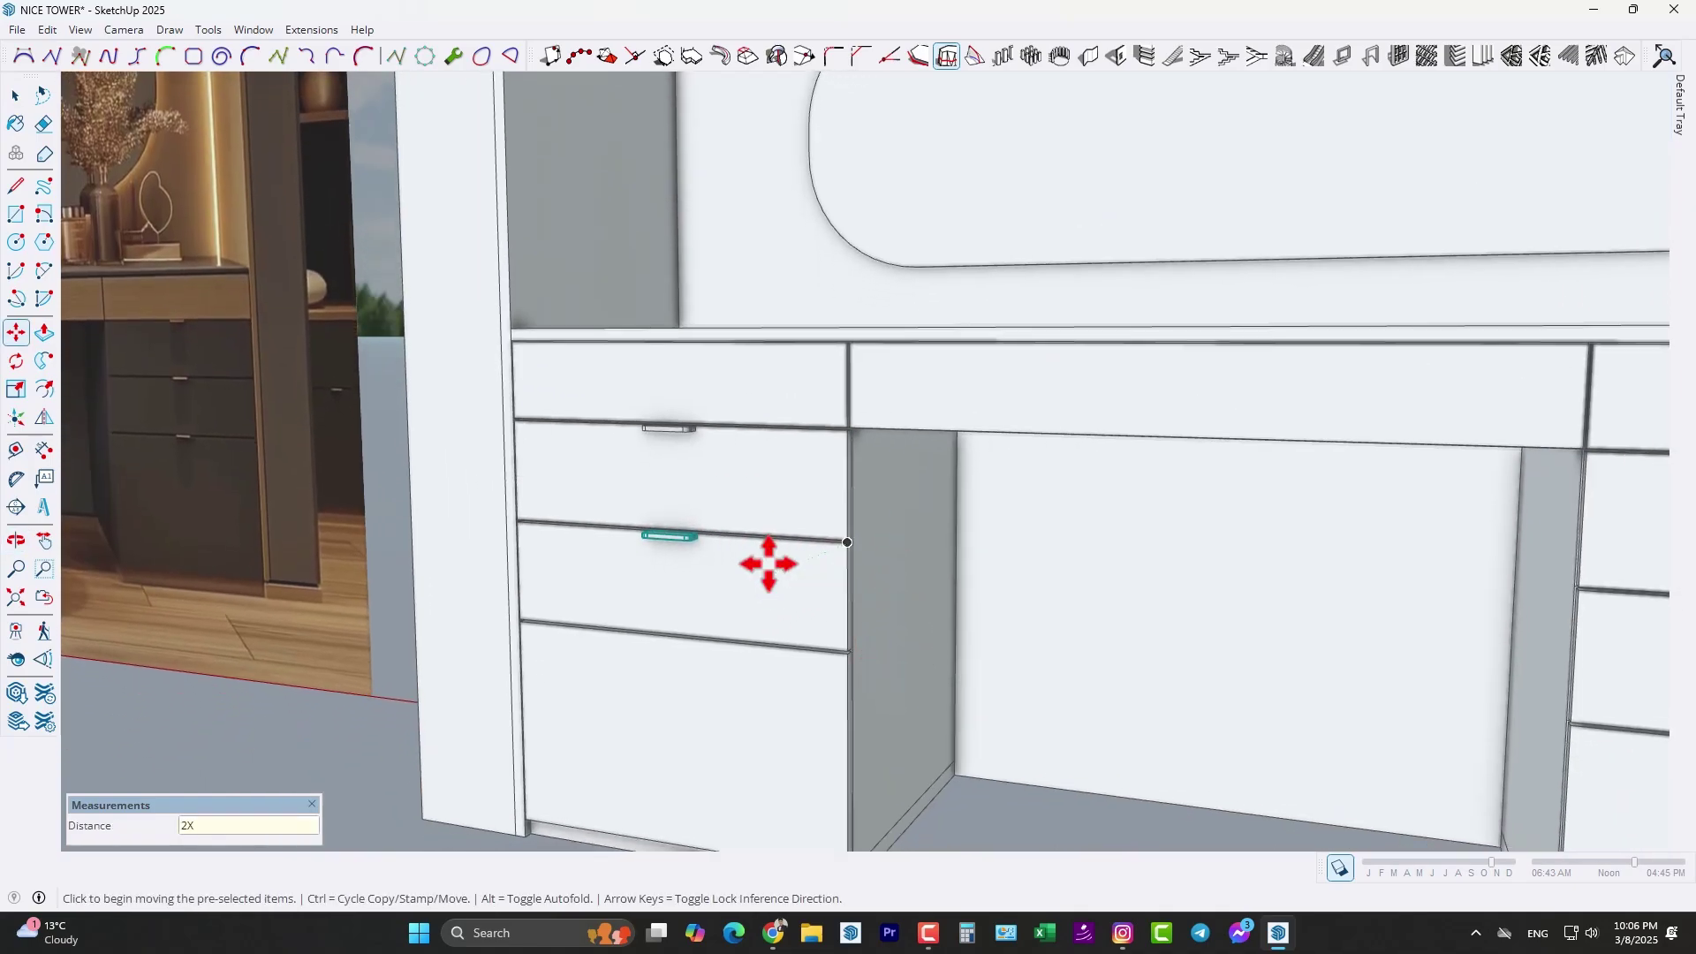
scroll(768, 564, "down", 1)
middle_click_drag(689, 639, 874, 647)
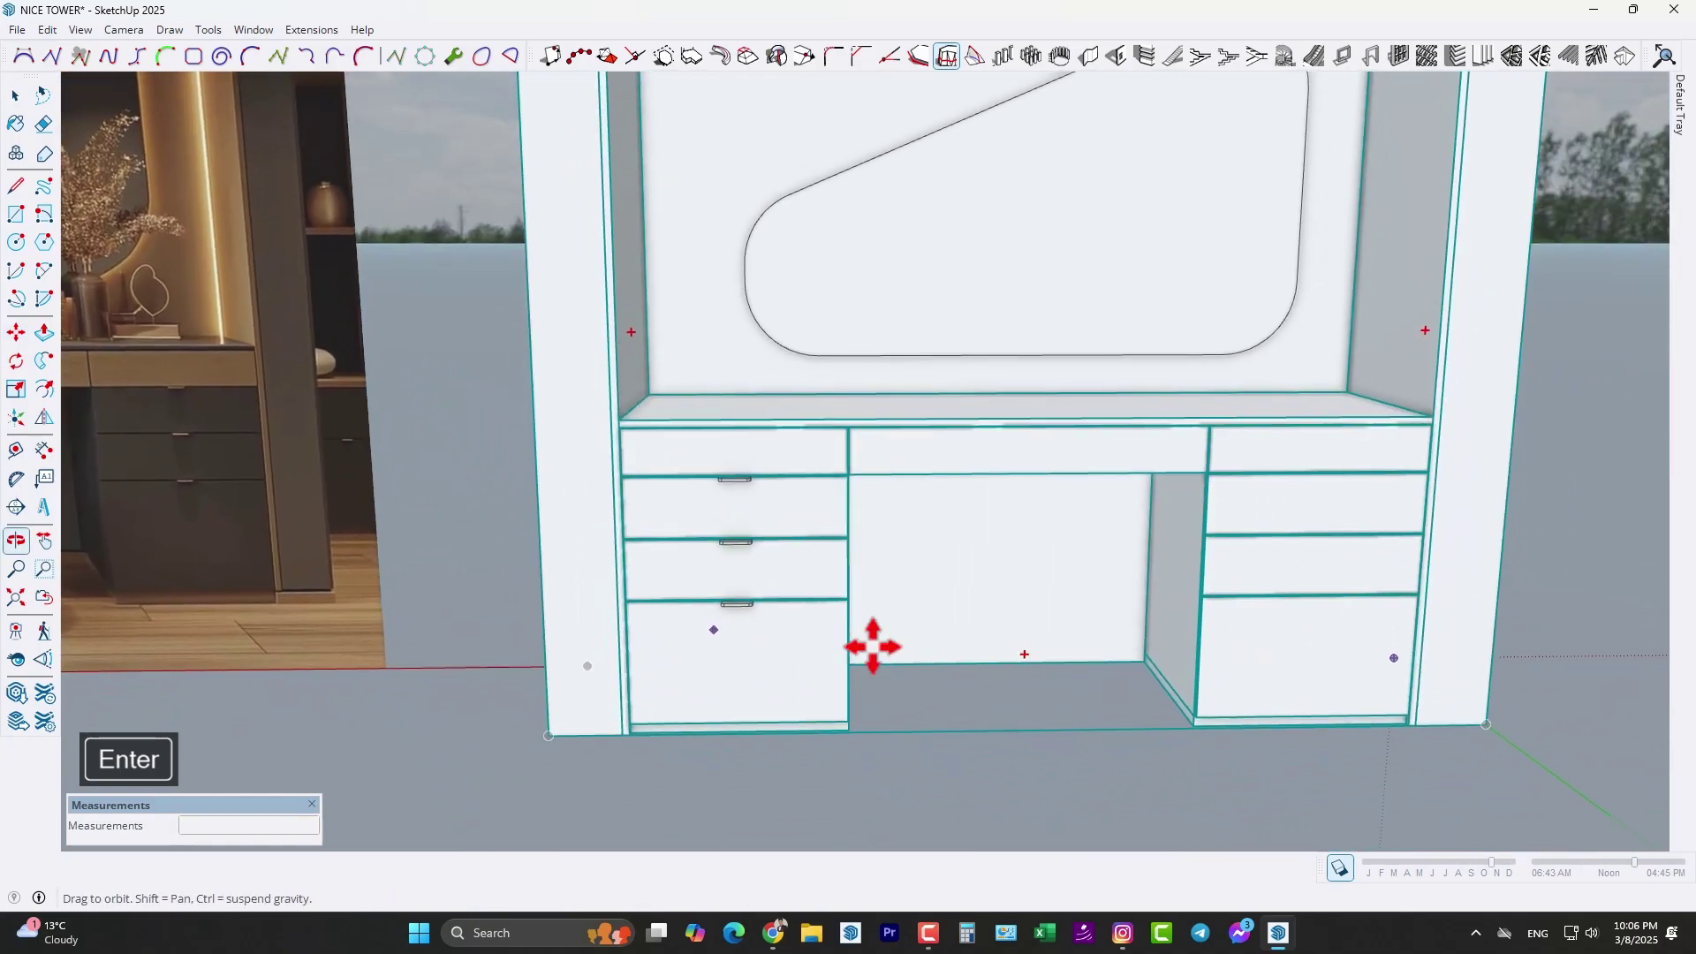
- Select the three handles and flip-copy them onto the right-hand drawers, offsetting the red mirror plane 78.0 cm to the desk's centre
key("space")
left_click_drag(742, 627, 796, 727)
scroll(745, 629, "down", 2)
middle_click_drag(745, 630, 771, 671)
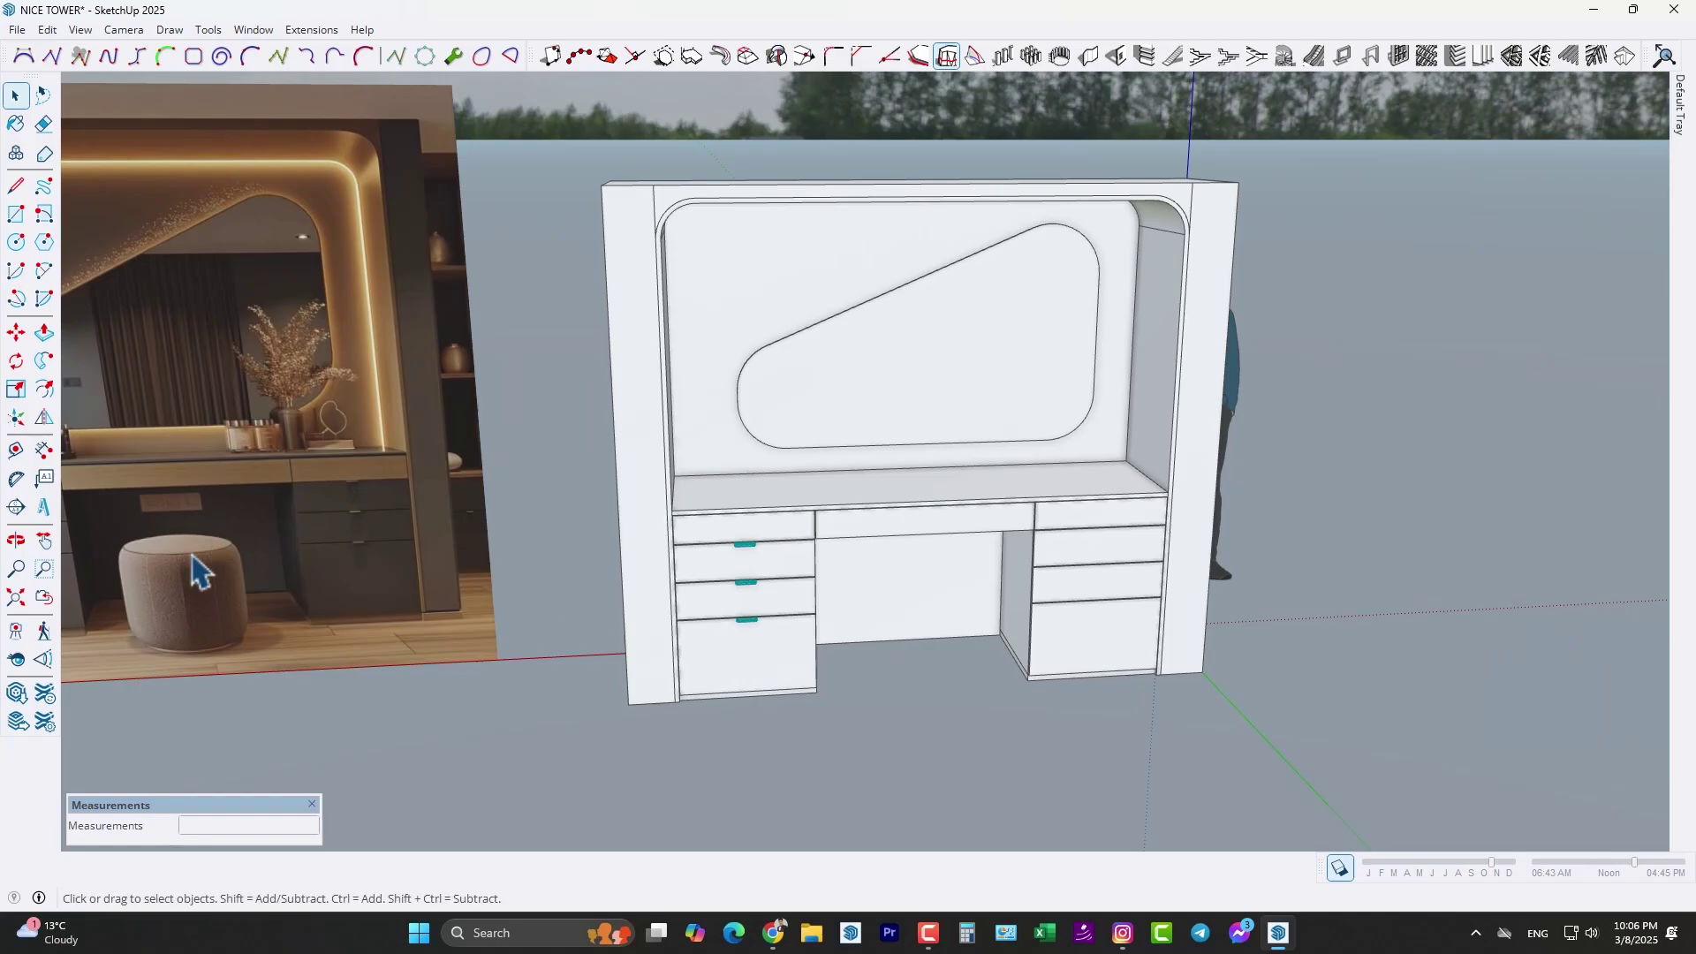
left_click(44, 418)
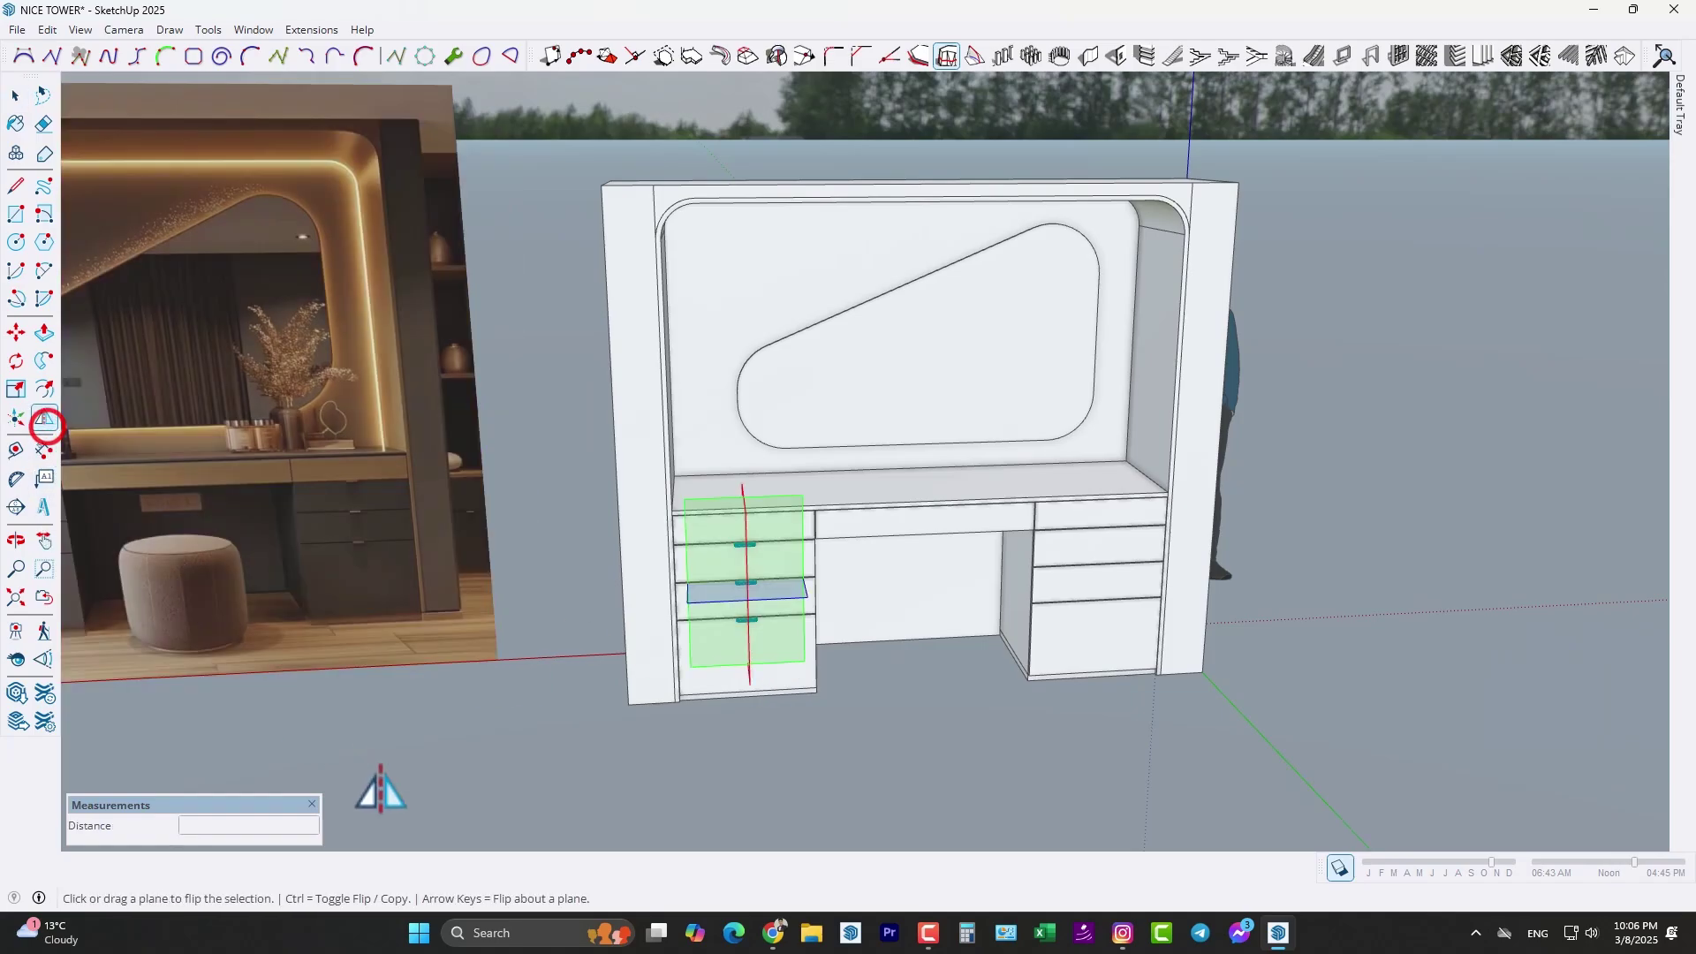
middle_click_drag(378, 787, 787, 799)
left_click_drag(812, 706, 951, 504)
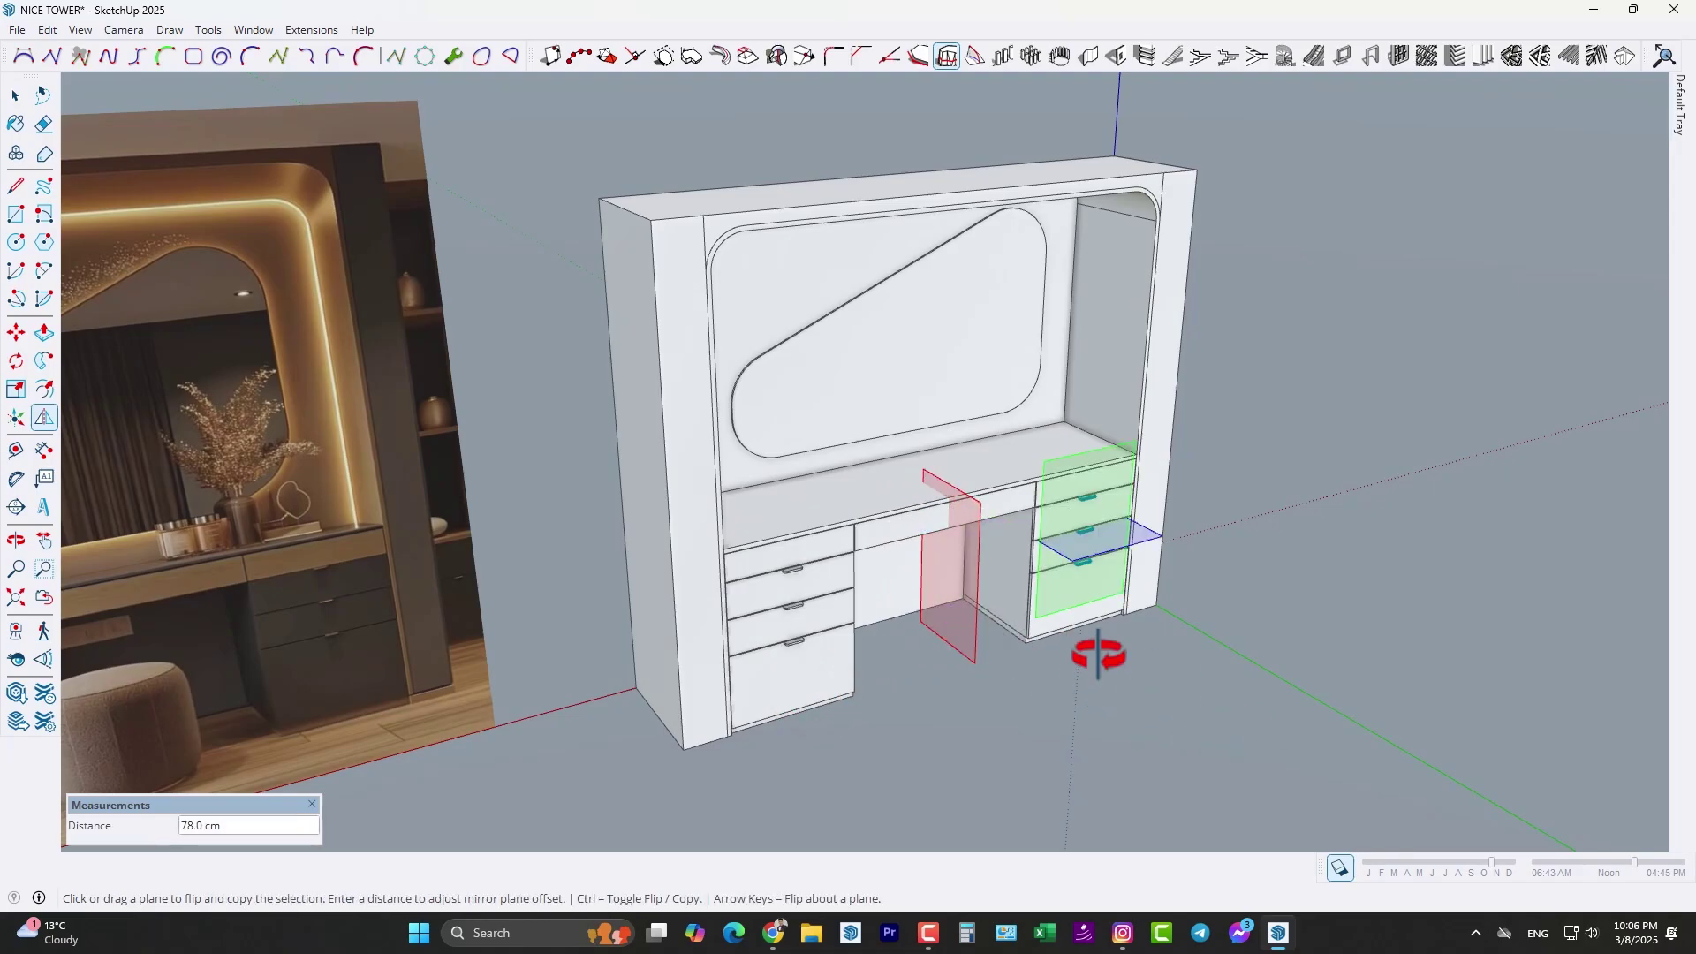
- Clear the selection and examine the handles on both drawer stacks and the whole unit beside the reference image
middle_click_drag(1098, 655, 992, 697)
key("space")
left_click(992, 697)
scroll(1124, 560, "up", 3)
middle_click_drag(1124, 560, 904, 543)
scroll(904, 544, "down", 3)
middle_click_drag(954, 613, 975, 542)
scroll(988, 526, "down", 1)
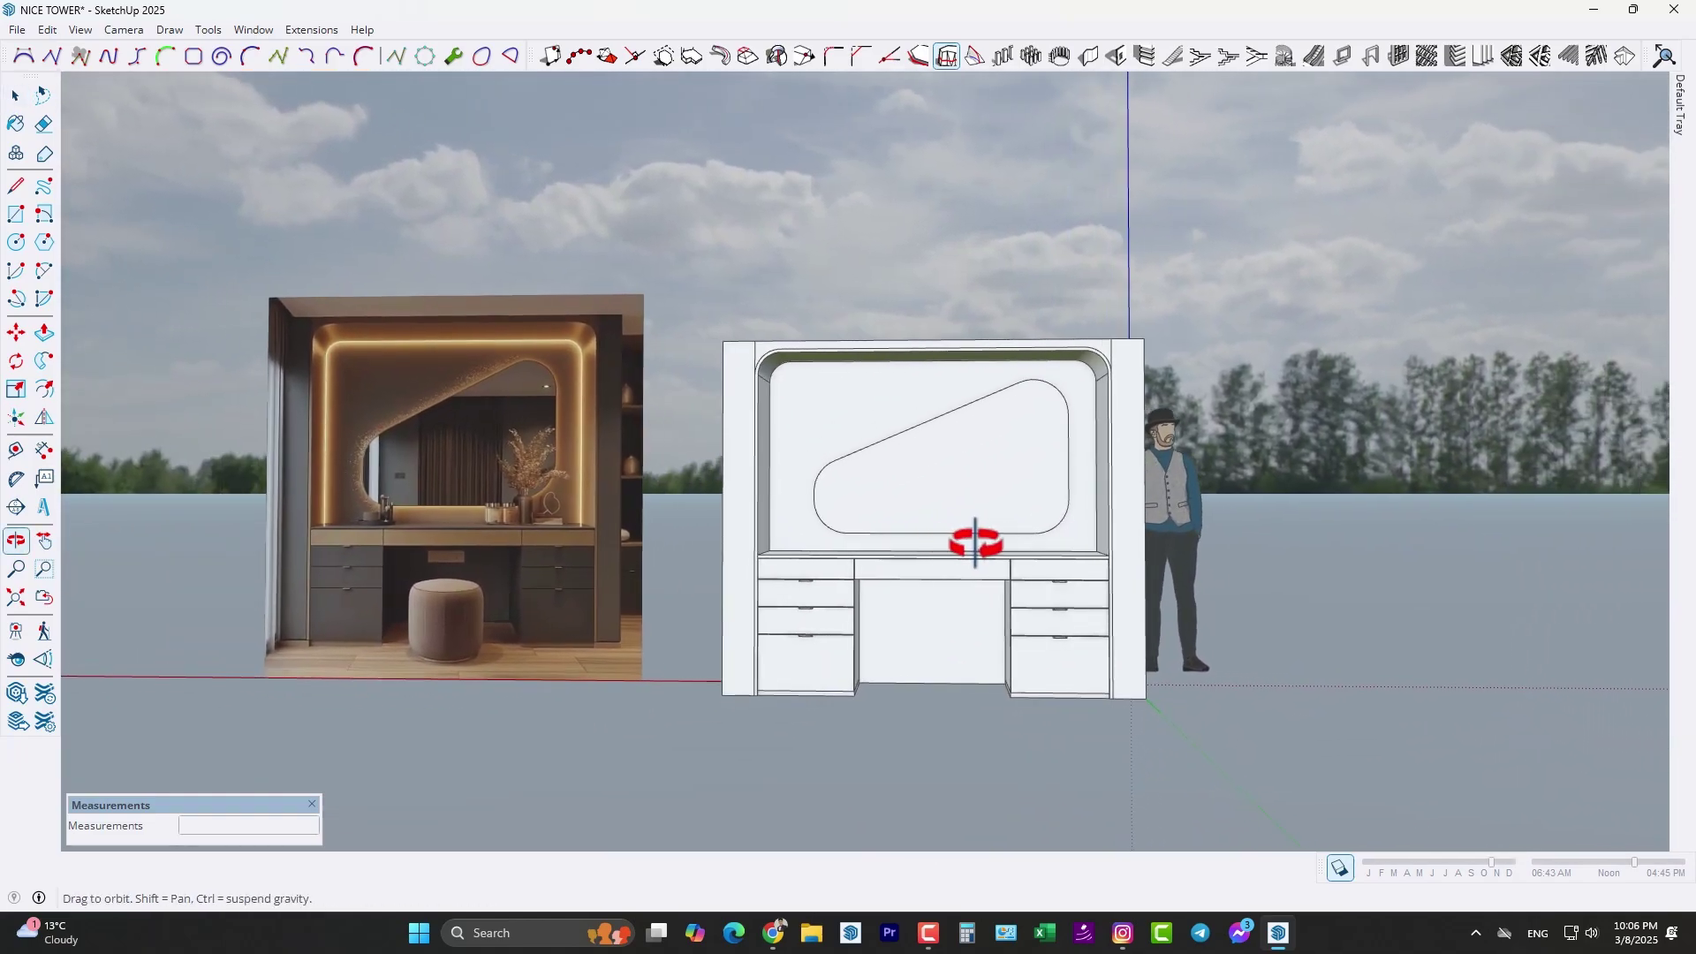